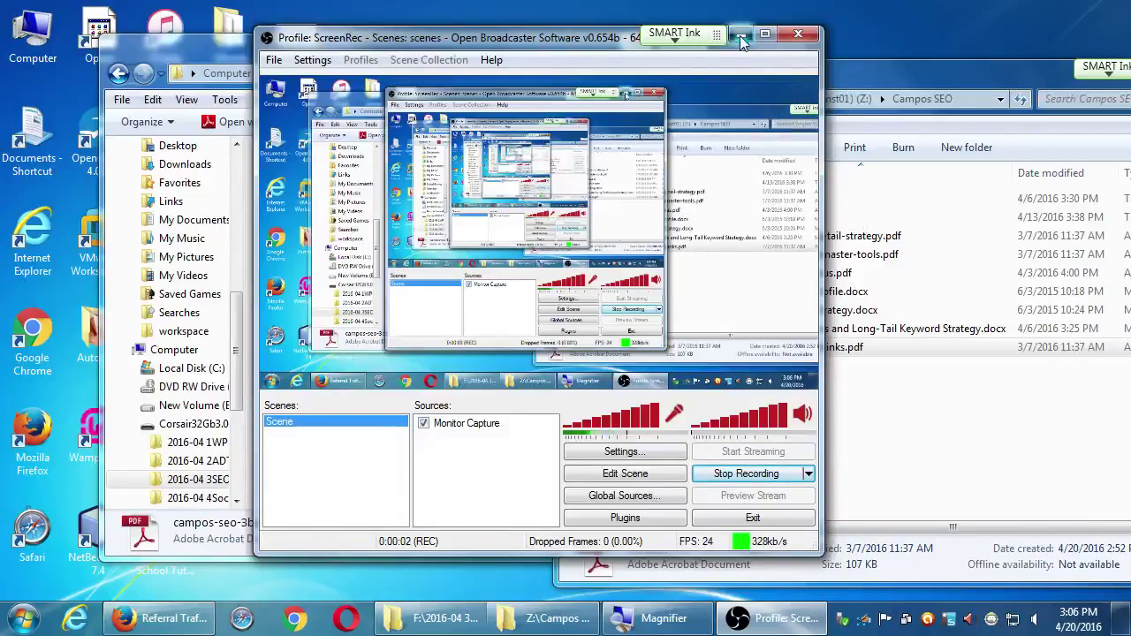
Step: Copy campos-seo-3backlinks.pdf to the desktop, close the Campos SEO folder, and open the PDF
drag(831, 347, 963, 31)
click(791, 44)
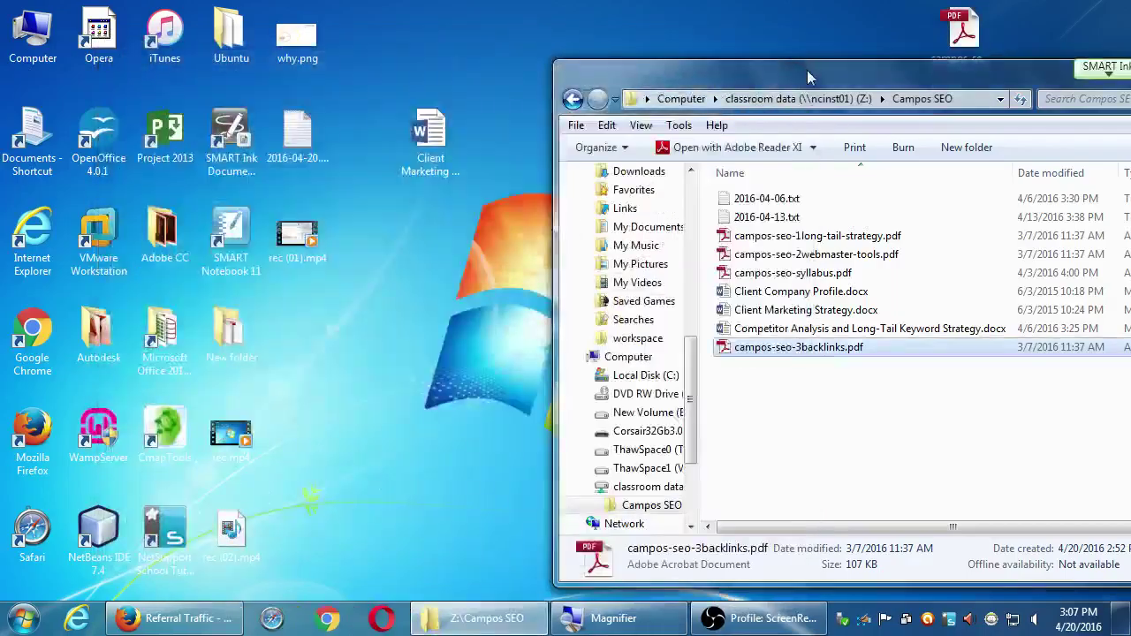
drag(808, 70, 362, 106)
click(774, 104)
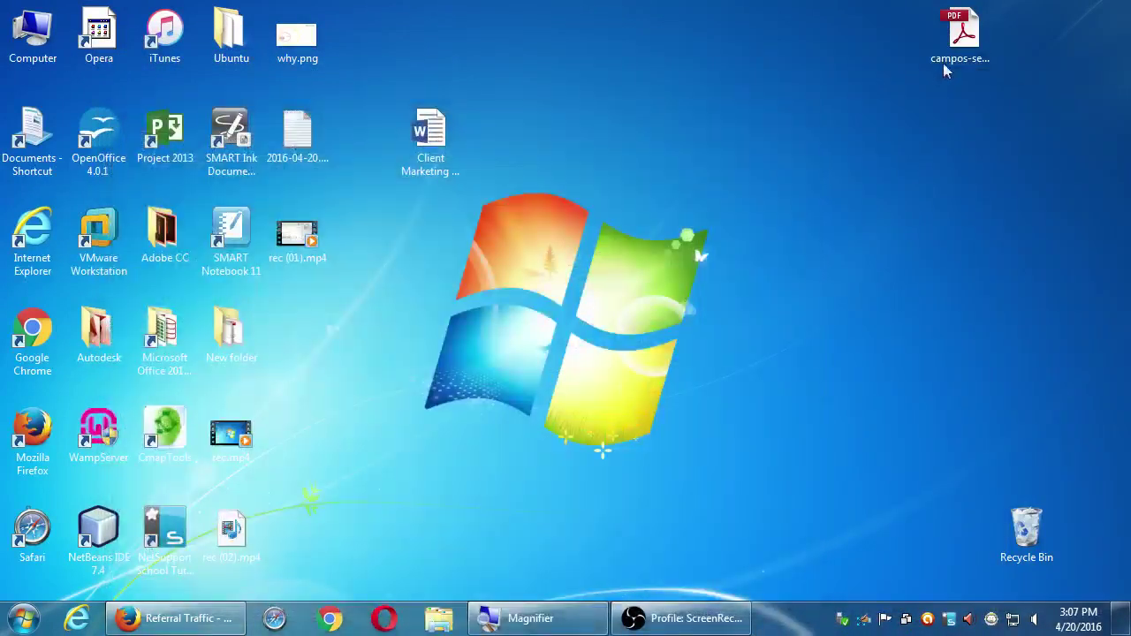
double_click(961, 37)
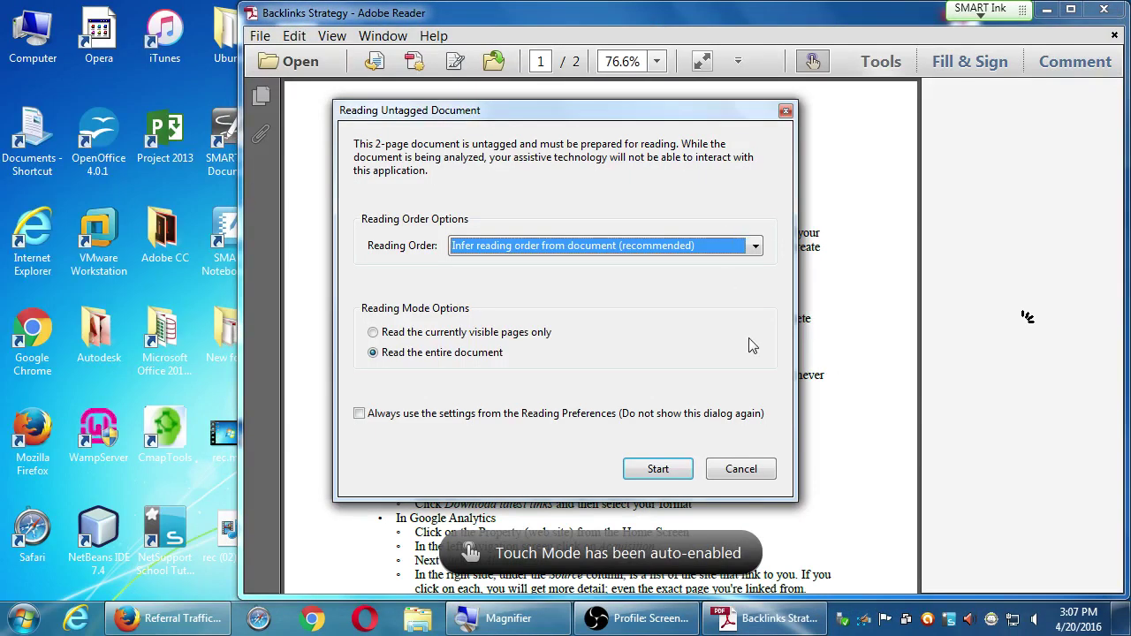
Step: Dismiss the untagged-document prompt and hide the side panel, then show the desktop
click(753, 469)
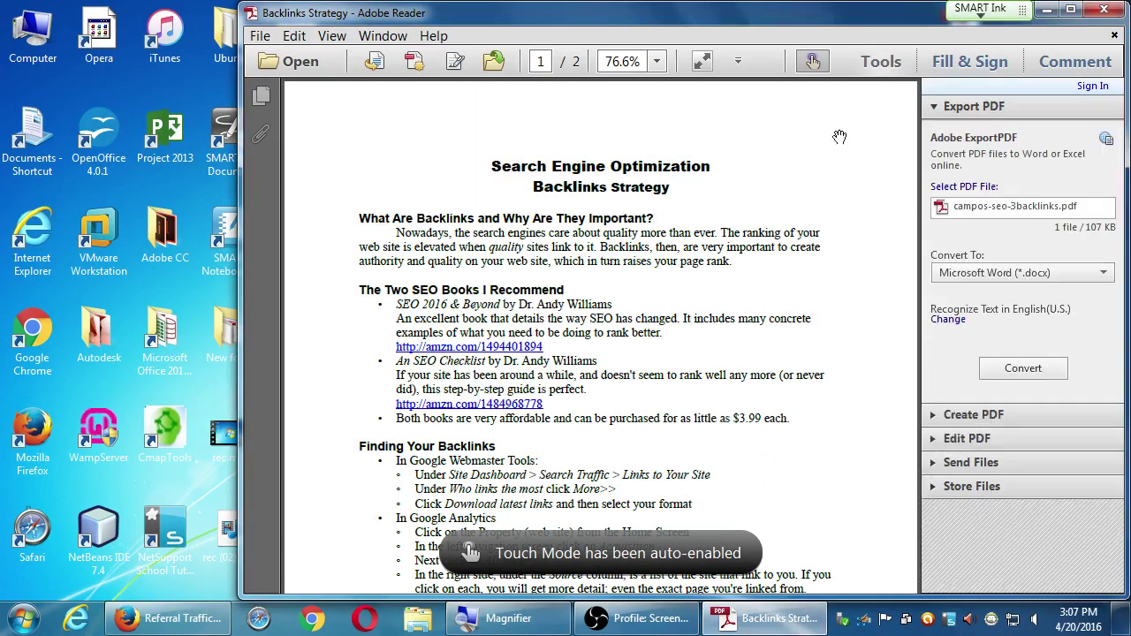
click(877, 61)
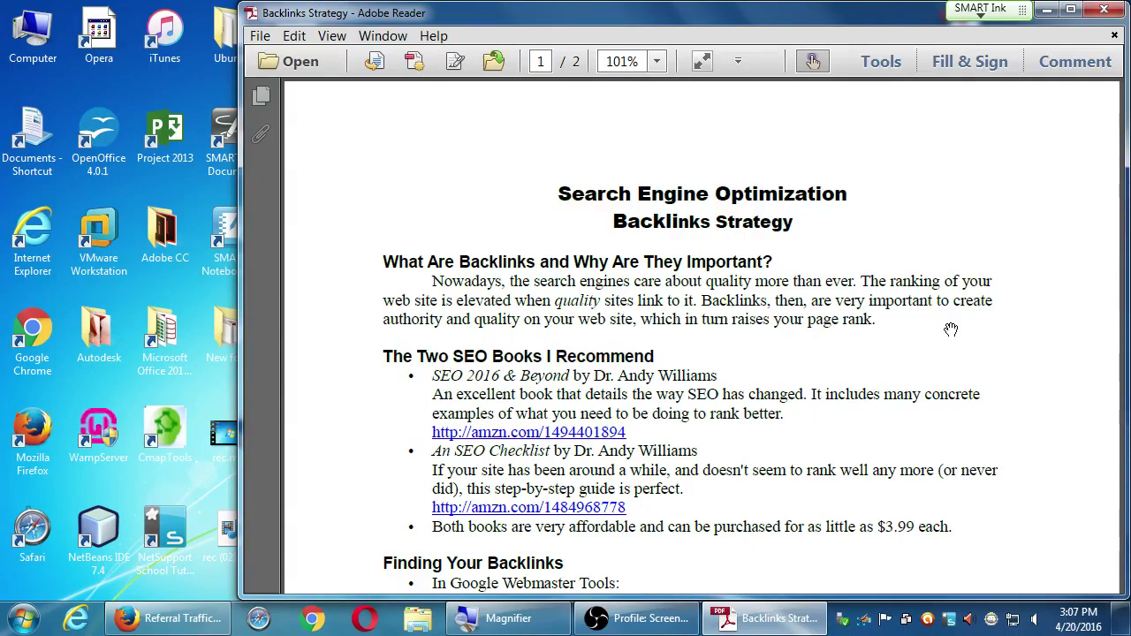
key(super+d)
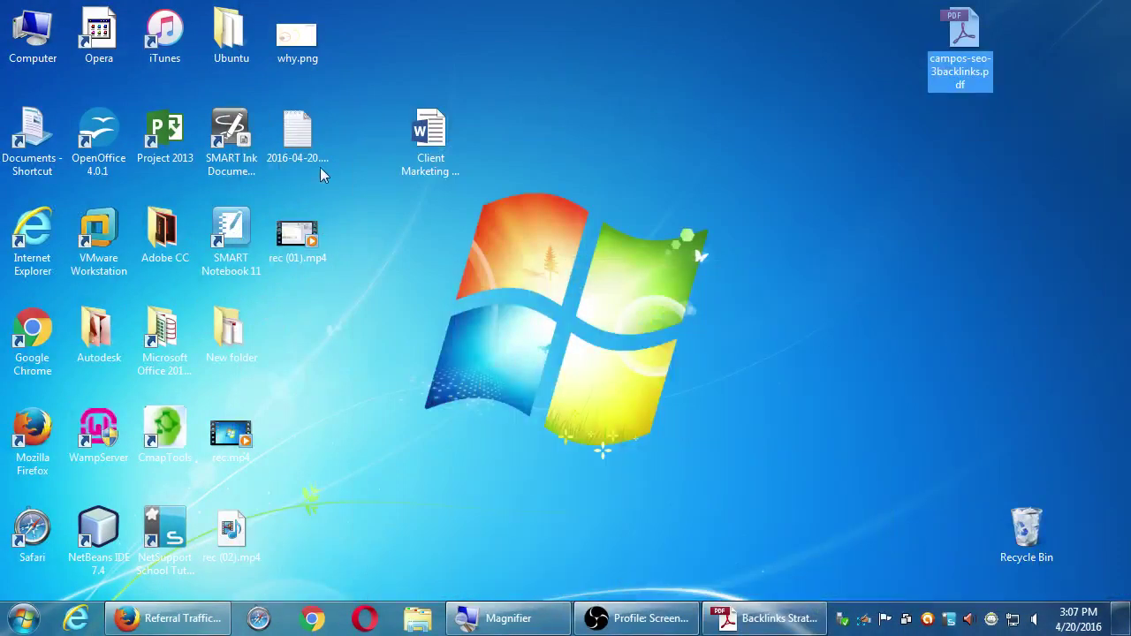
Step: Open 2016-04-20.txt snapped right and type 'Modern SEO heavily relies on Backlinks'
double_click(296, 147)
key(super+Right)
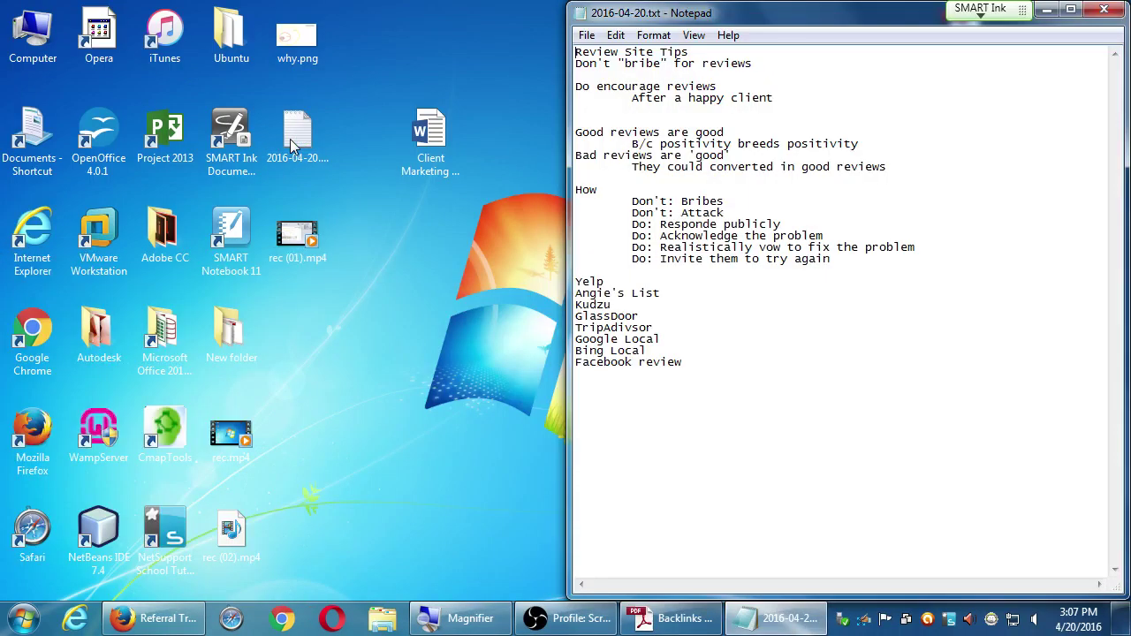
text(Modran)
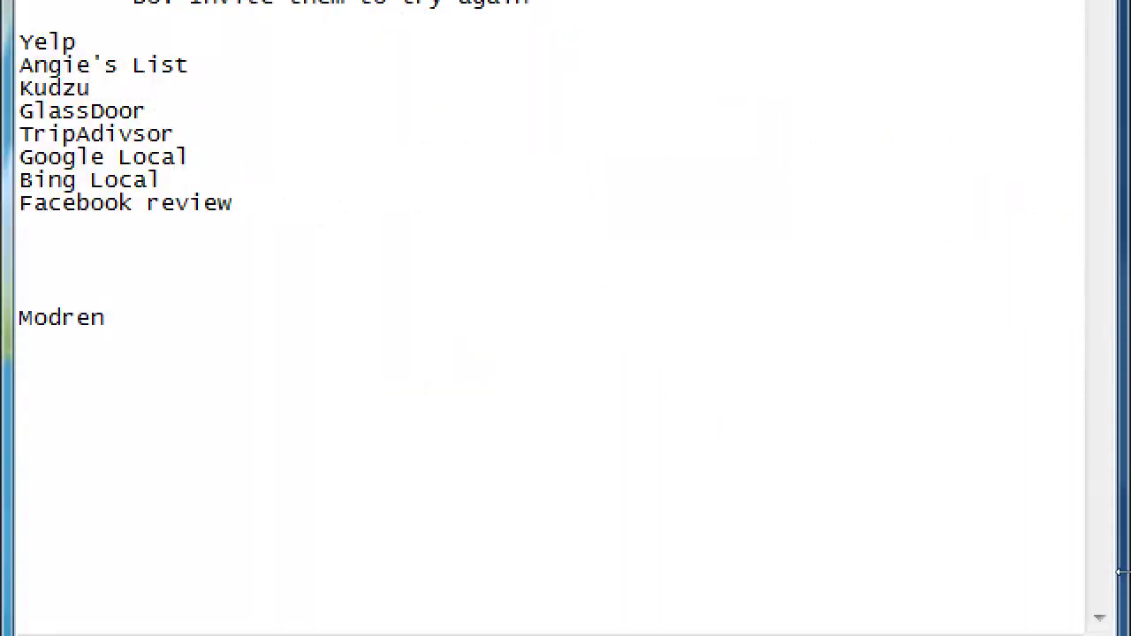
key(BackSpace)
key(BackSpace)
key(BackSpace)
text(ern SEO relies o)
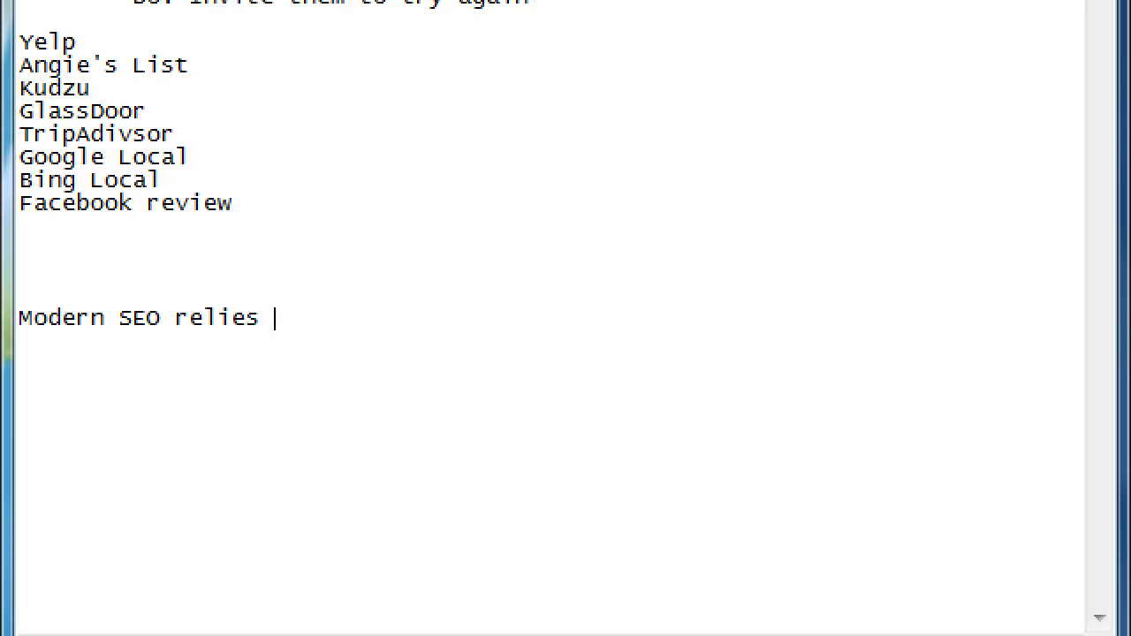
text(n)
key(ctrl+Left)
key(ctrl+Left)
text(heavil)
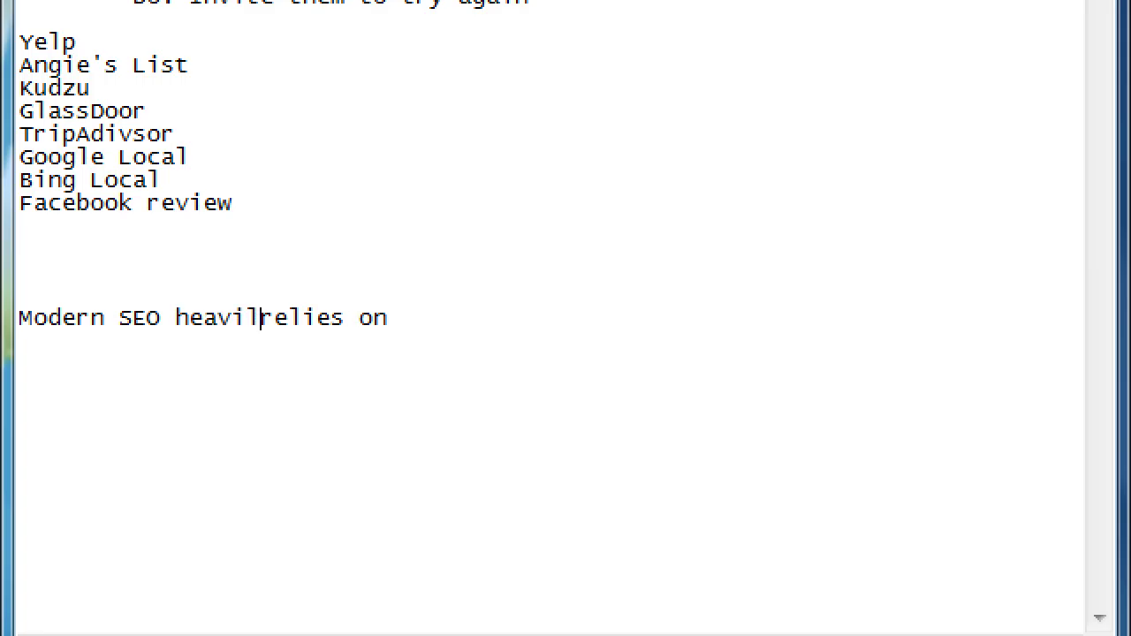
text(y relies on Backlinks)
Step: Add the tab-indented lines 'Aka Inboud links' and 'aka Incoming links'
key(Return)
key(Tab)
text(Als)
key(BackSpace)
key(BackSpace)
text(ka Inboud links)
key(Return)
key(Tab)
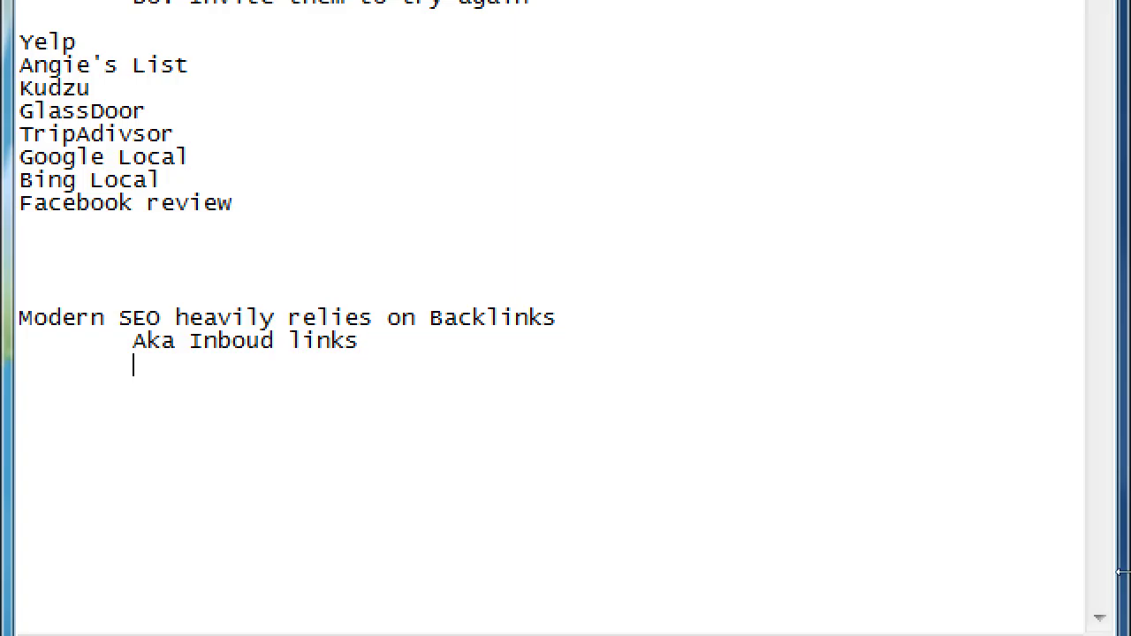
text(C)
key(BackSpace)
text(aka Incoming links)
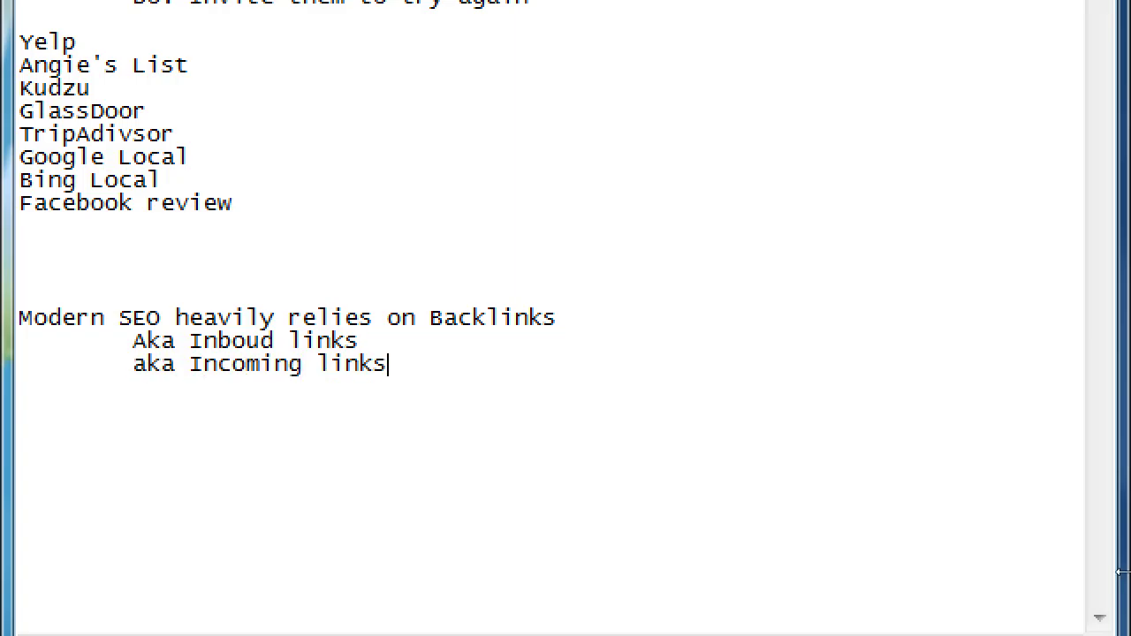
Step: Add indented 'Aka links to your site', then 'RELEVANT LINKS to your site are valuable'
key(Return)
key(Tab)
text(Aka links to your site)
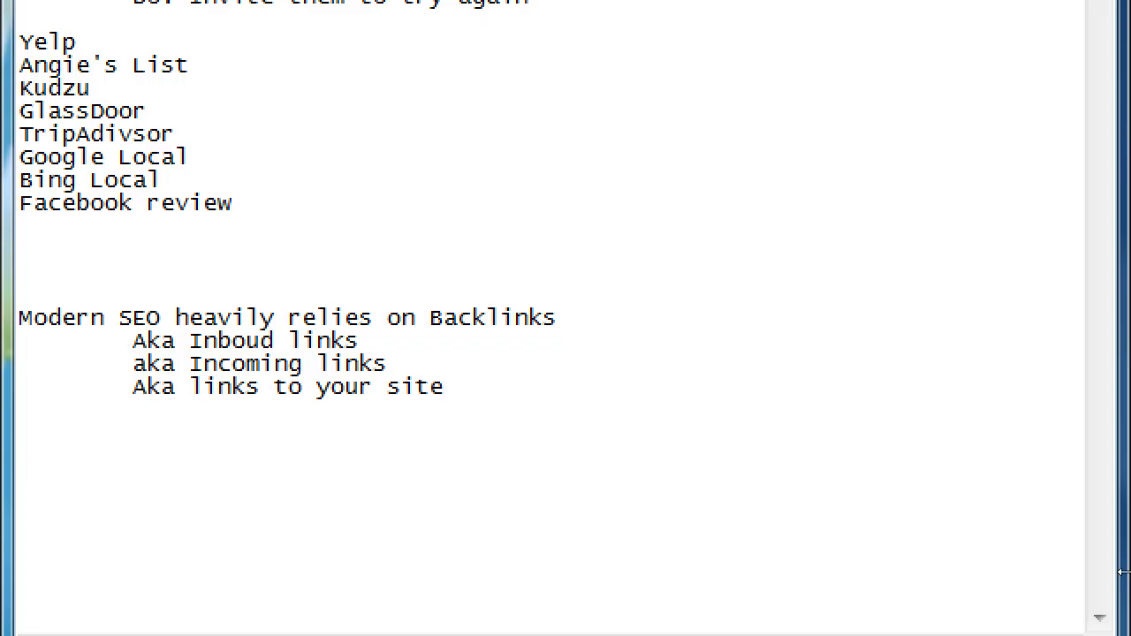
key(Return)
key(Return)
text(RELEVANT )
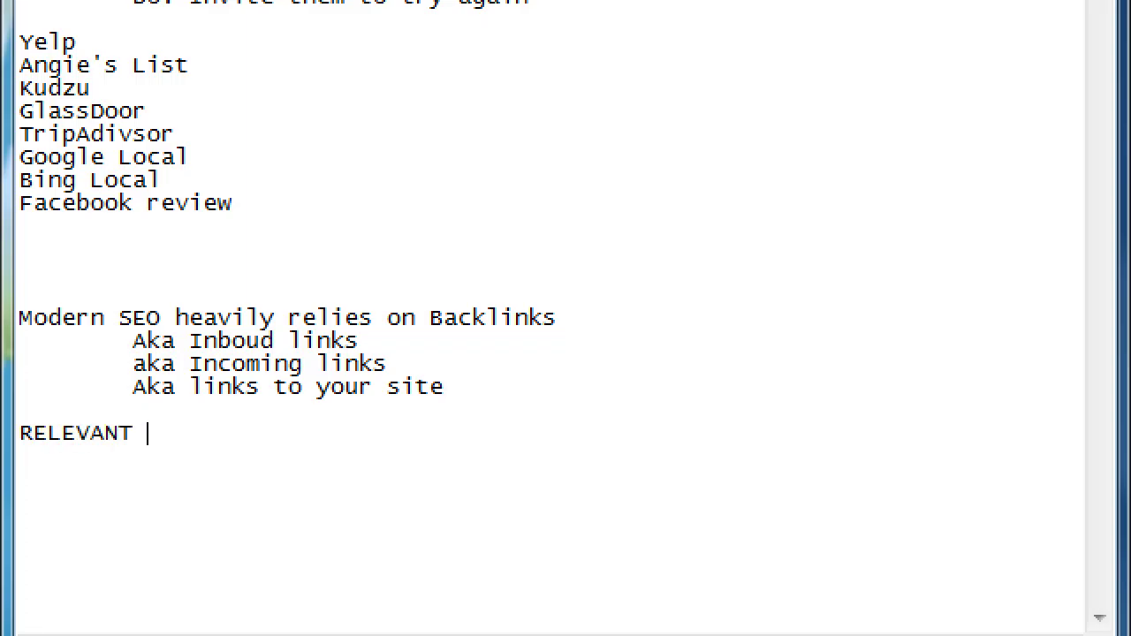
text(LINKS to your site )
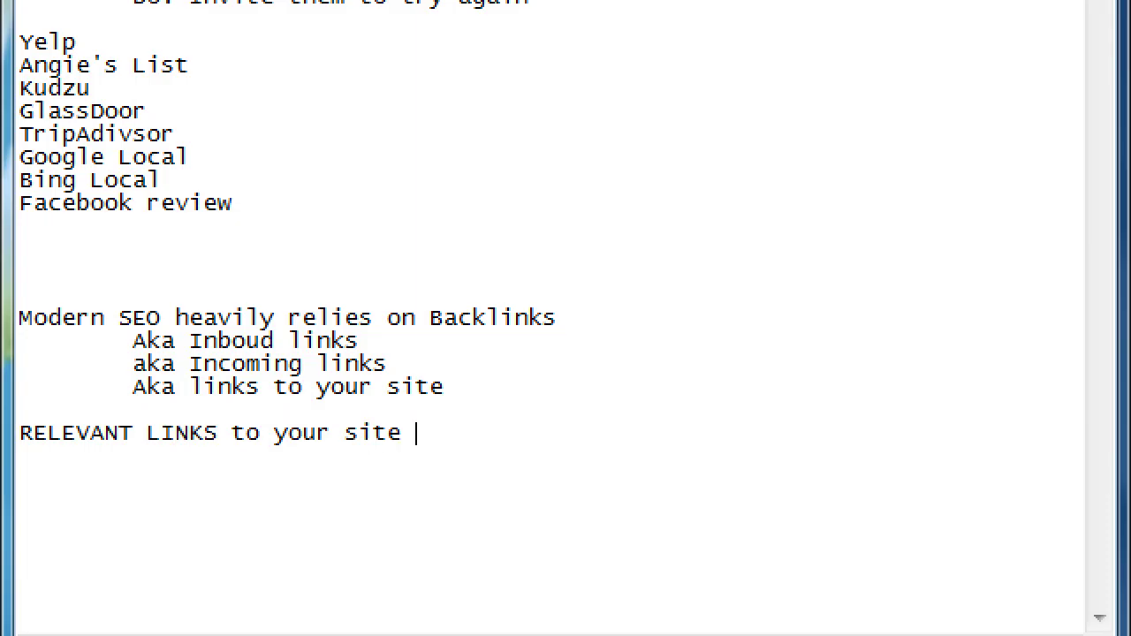
text(are valuable)
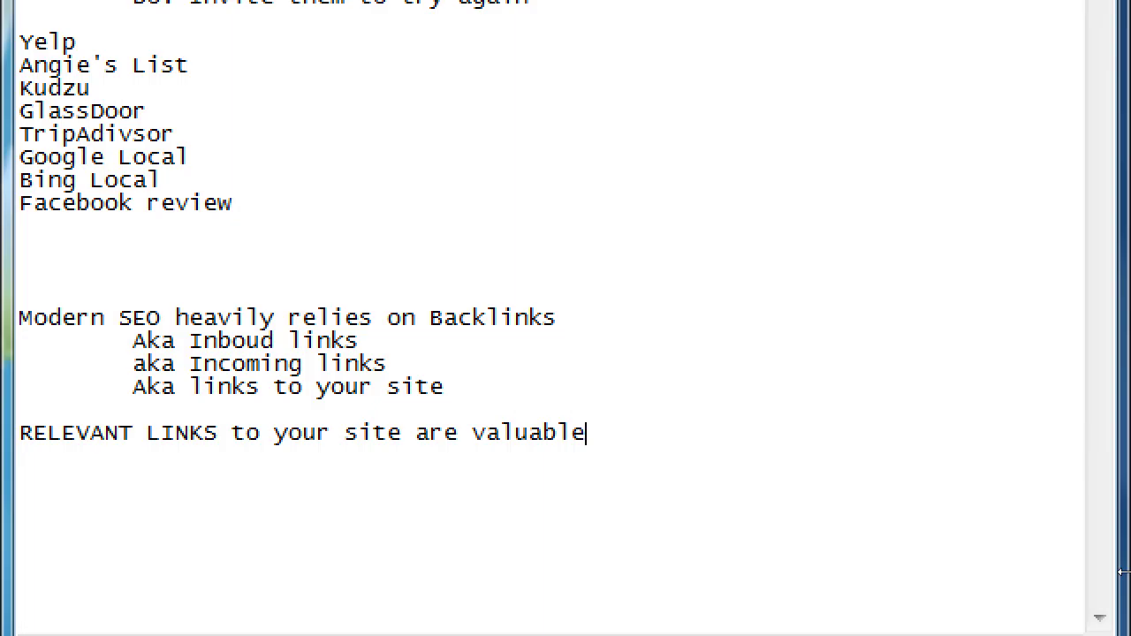
Step: Reset the Magnifier zoom and bring the Backlinks Strategy PDF forward, maximized
key(super+minus)
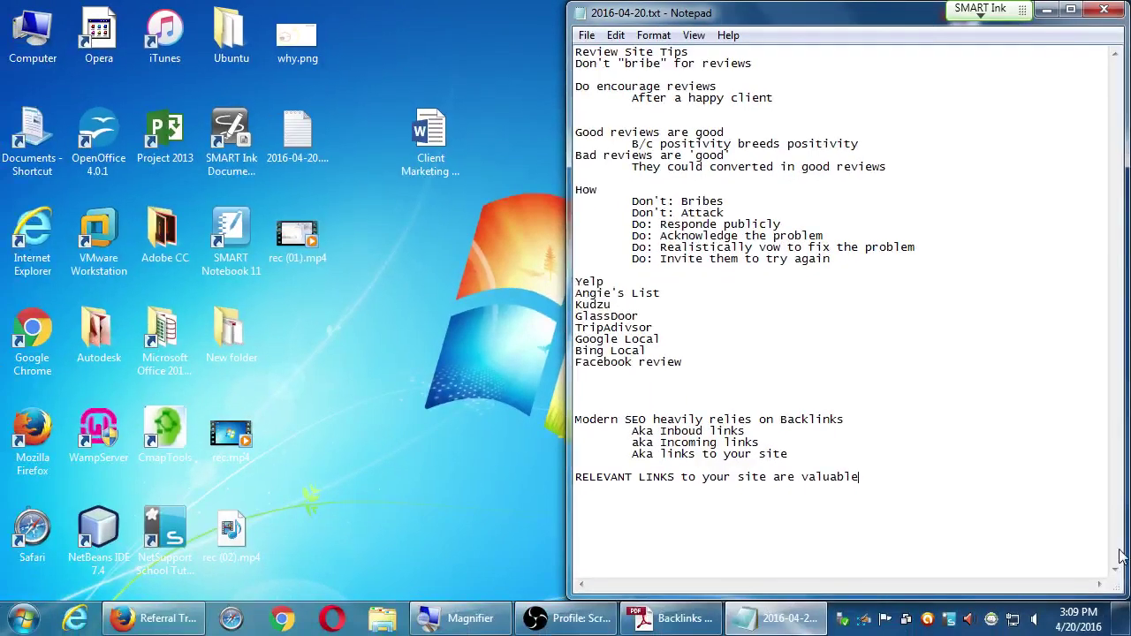
click(681, 618)
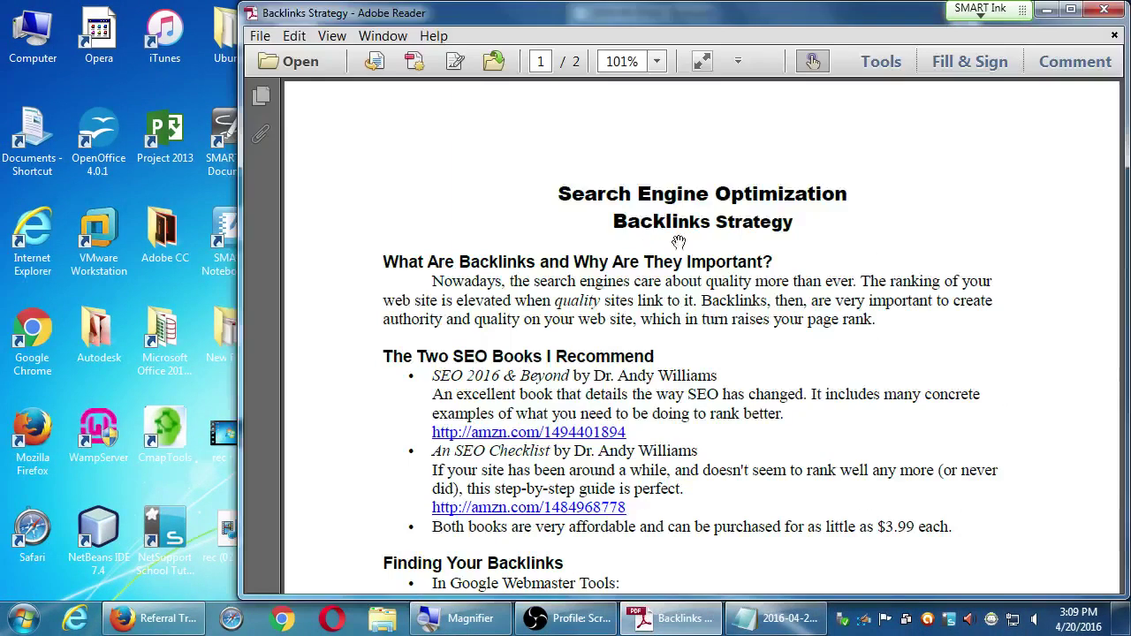
click(1071, 9)
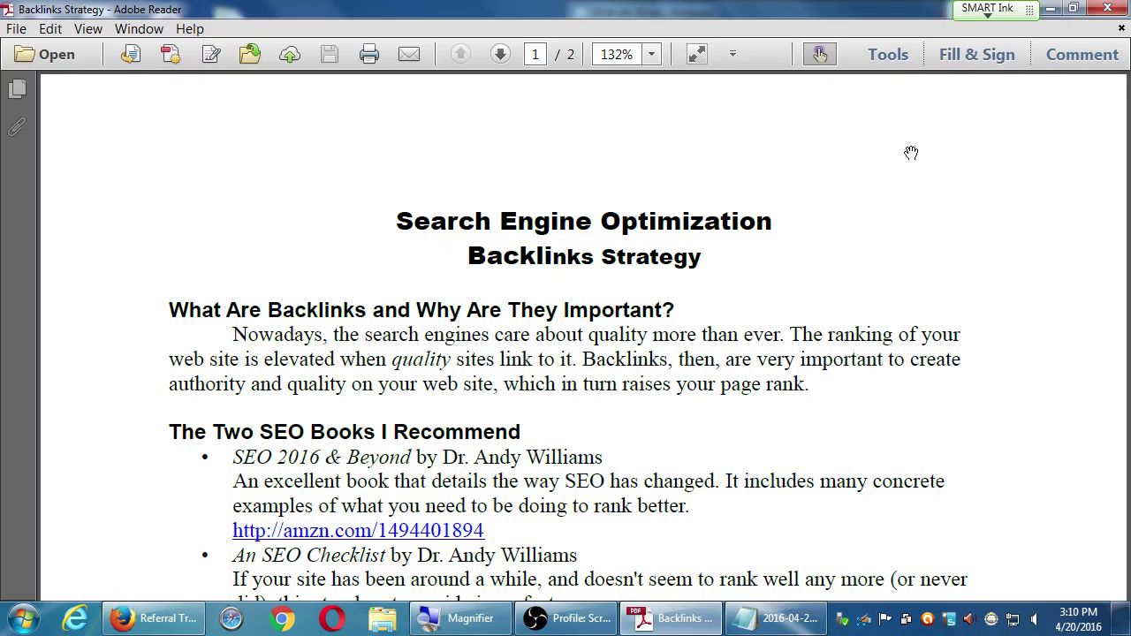
key(alt+Tab)
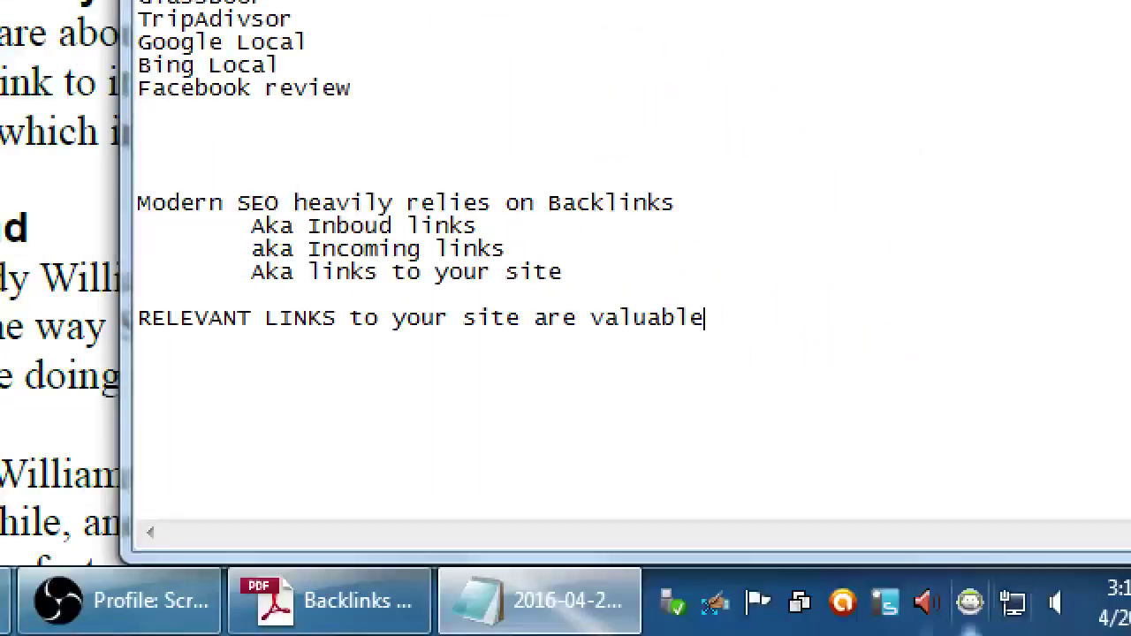
Step: Type Longevity, Authority and Content on separate lines, then select the Authority line
key(Return)
key(Return)
key(Return)
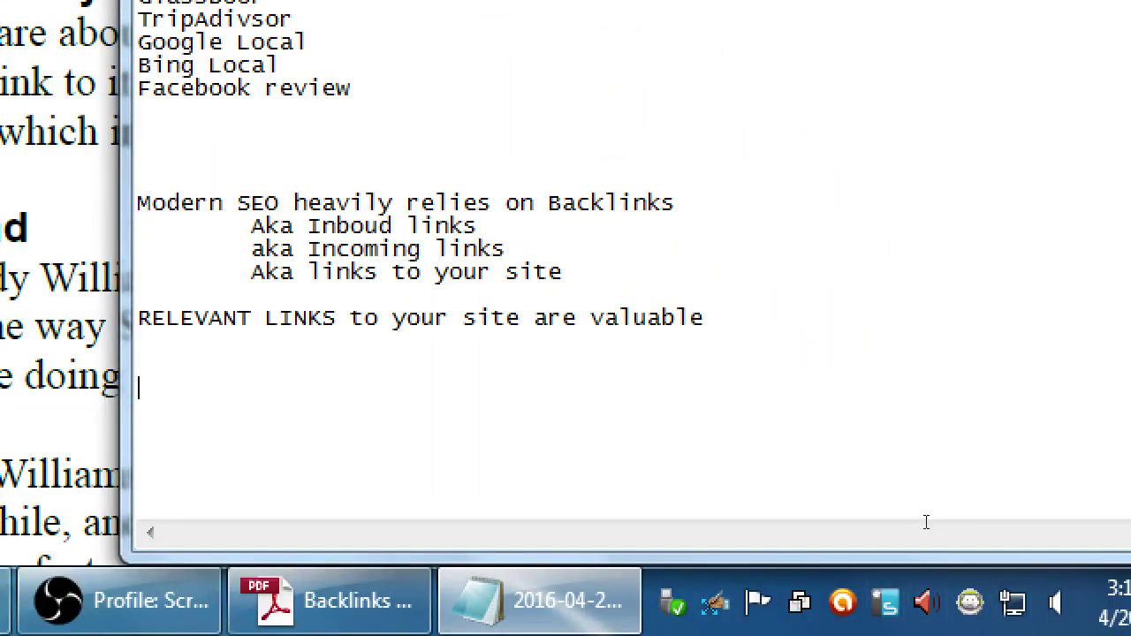
text(Longevity)
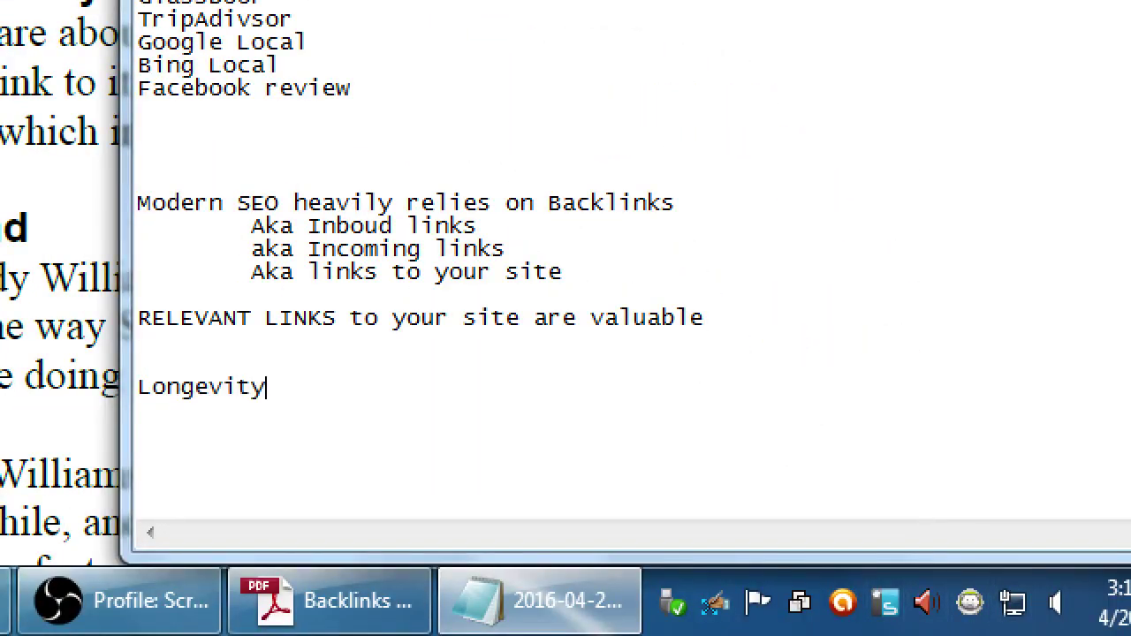
key(Return)
text(Authirity)
key(BackSpace)
key(BackSpace)
key(BackSpace)
key(BackSpace)
key(BackSpace)
text(ority)
key(Return)
text(Content)
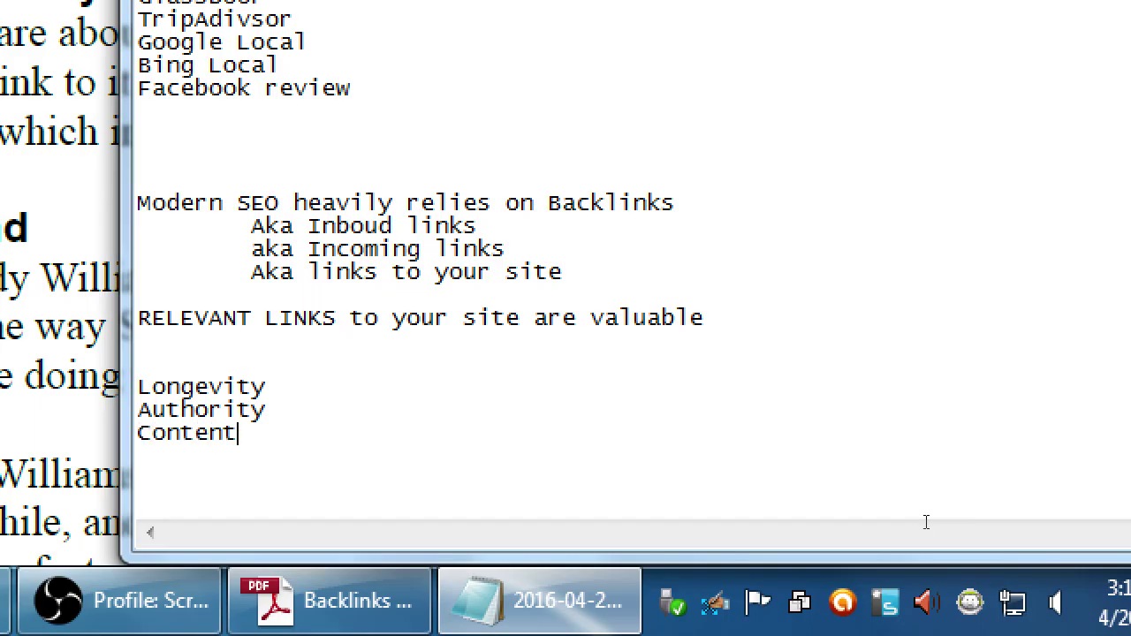
key(Up)
key(Home)
key(shift+End)
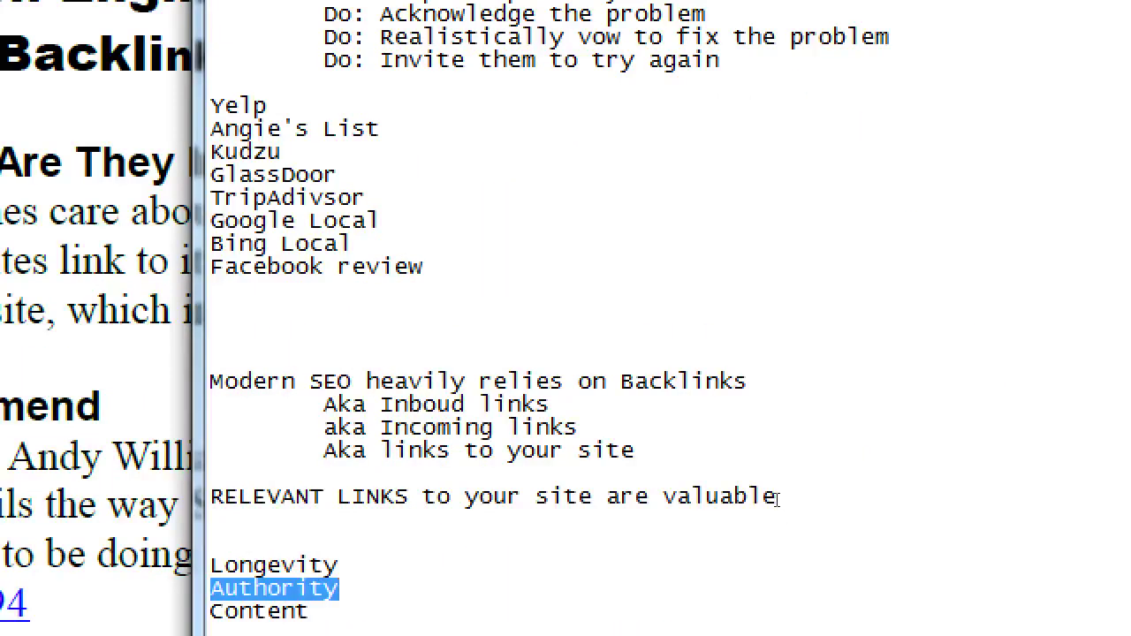
drag(395, 404, 640, 462)
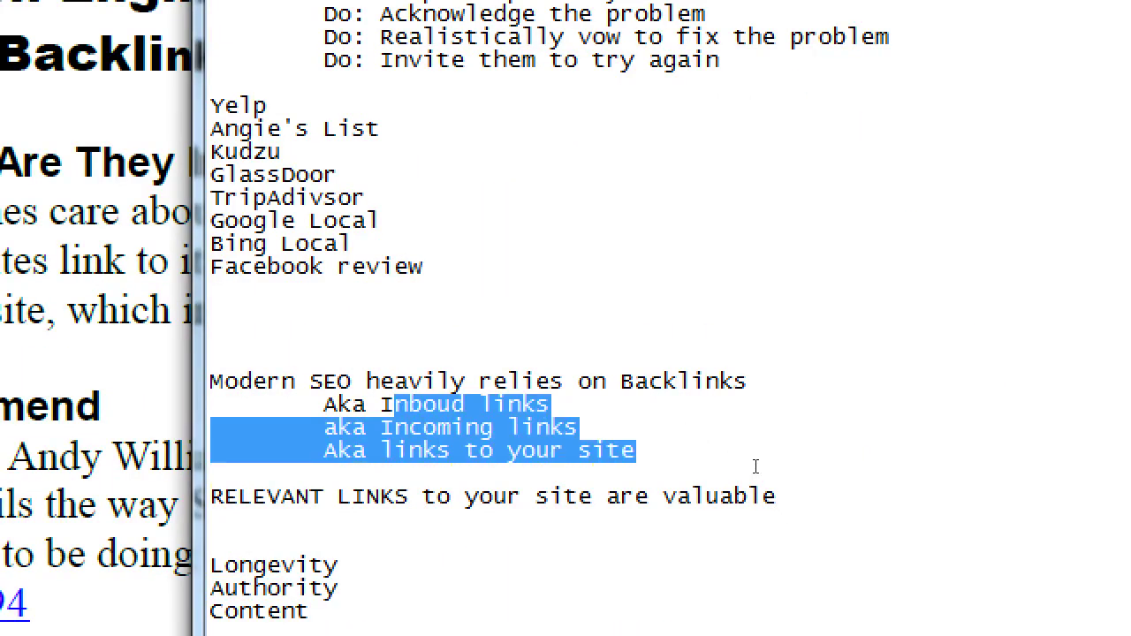
click(836, 462)
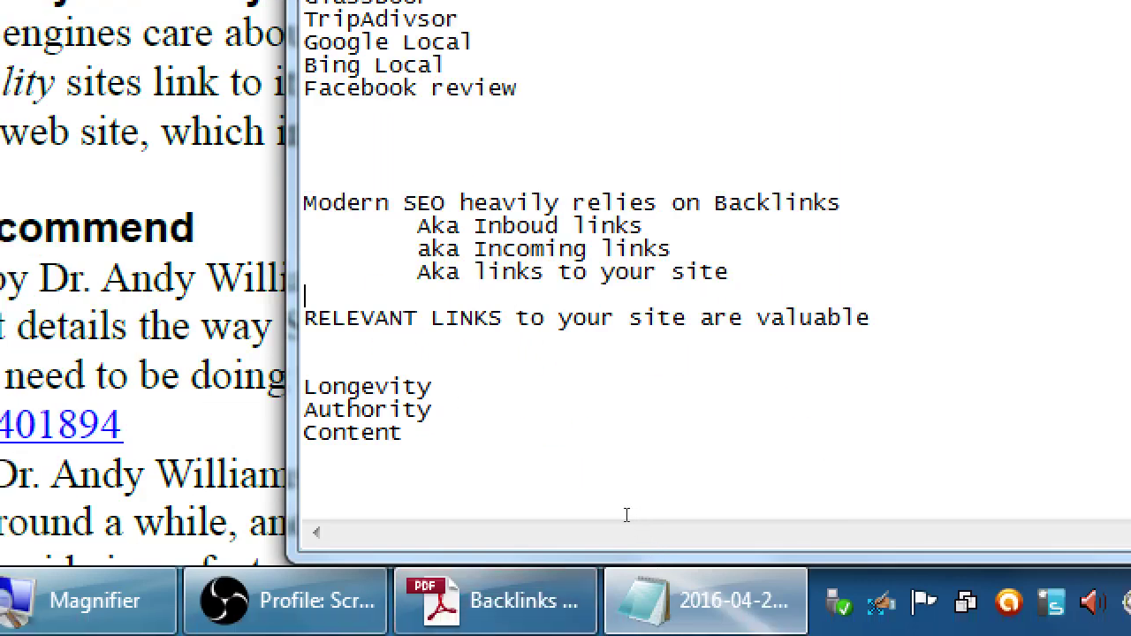
key(Down)
key(Down)
key(Down)
key(Down)
key(Down)
key(shift+End)
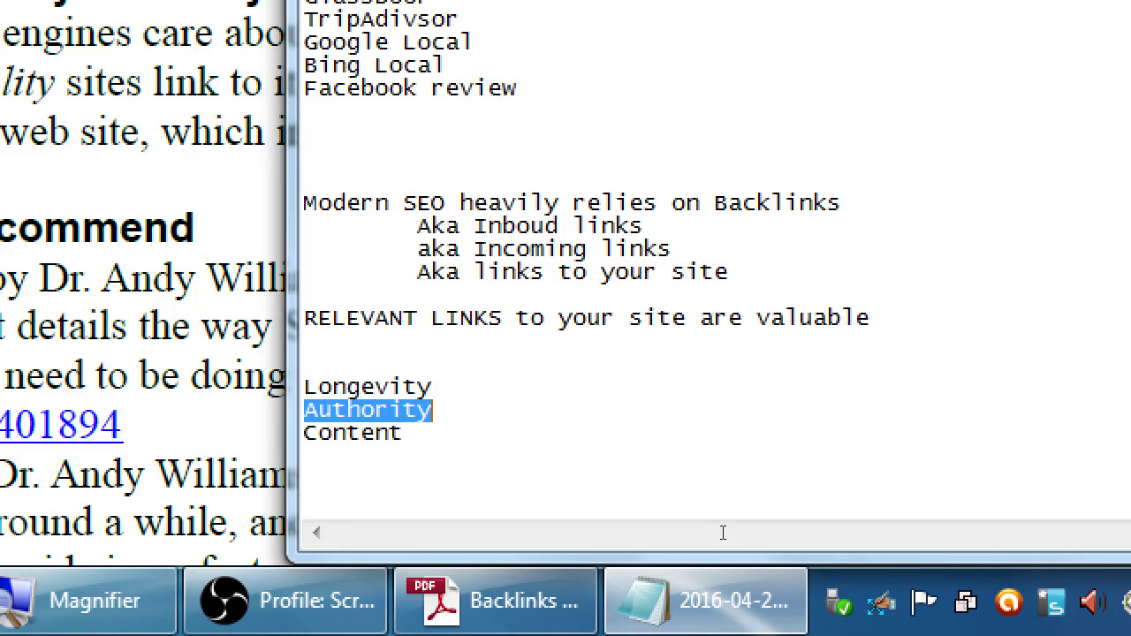
key(super+minus)
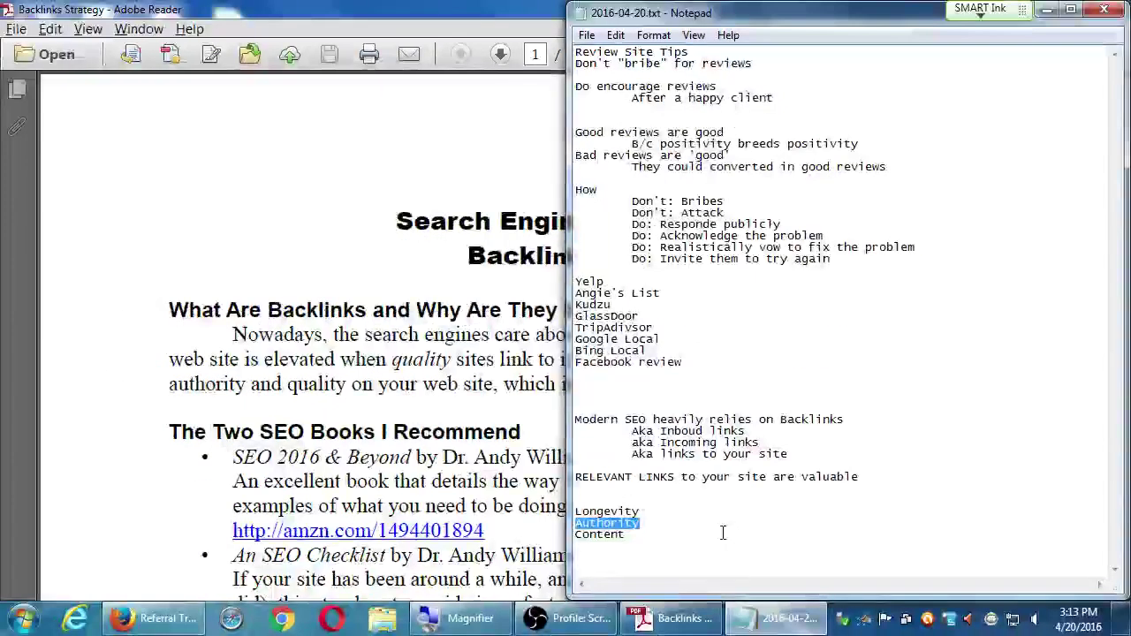
Step: Bring the Backlinks Strategy PDF forward and pan down through the Finding Your Backlinks instructions
click(511, 415)
scroll(499, 380, down, 3)
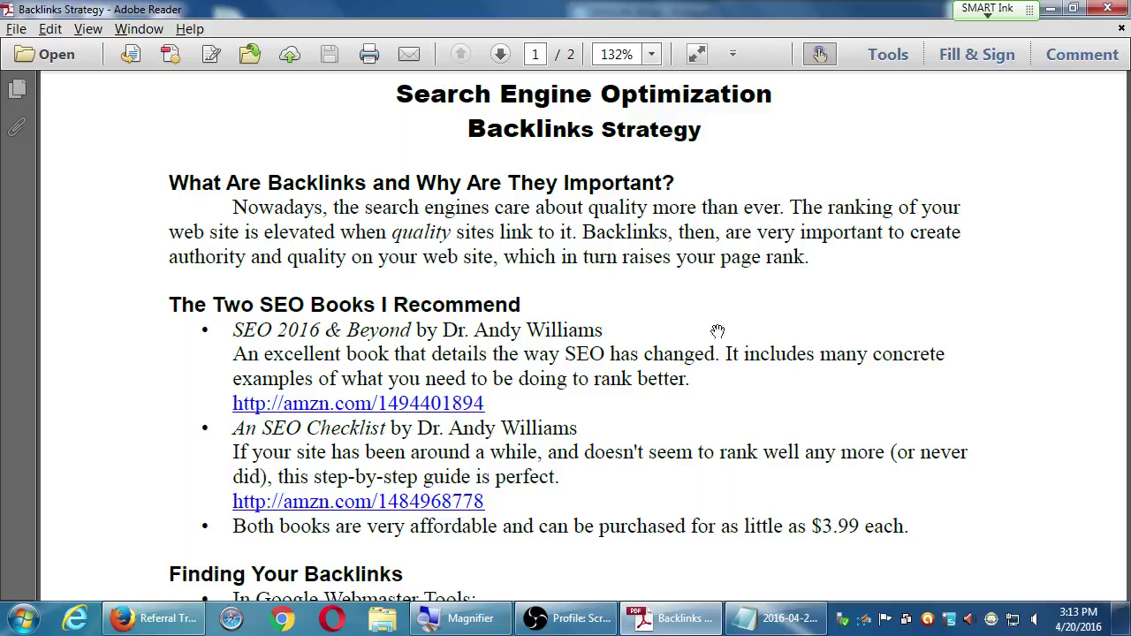
drag(707, 493, 734, 233)
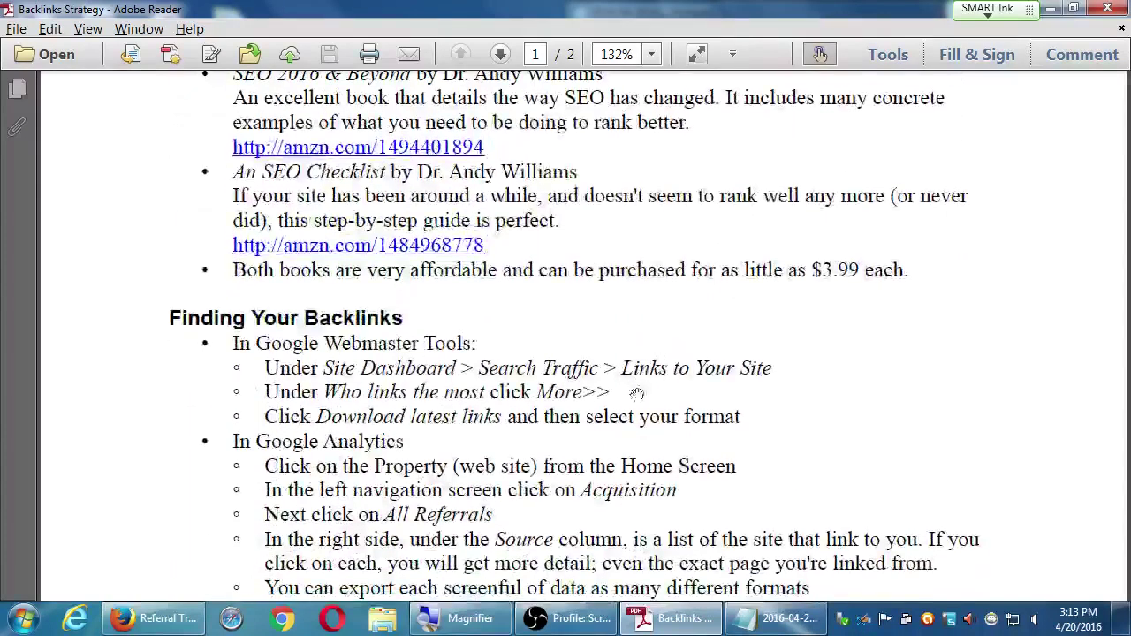
drag(637, 397, 332, 264)
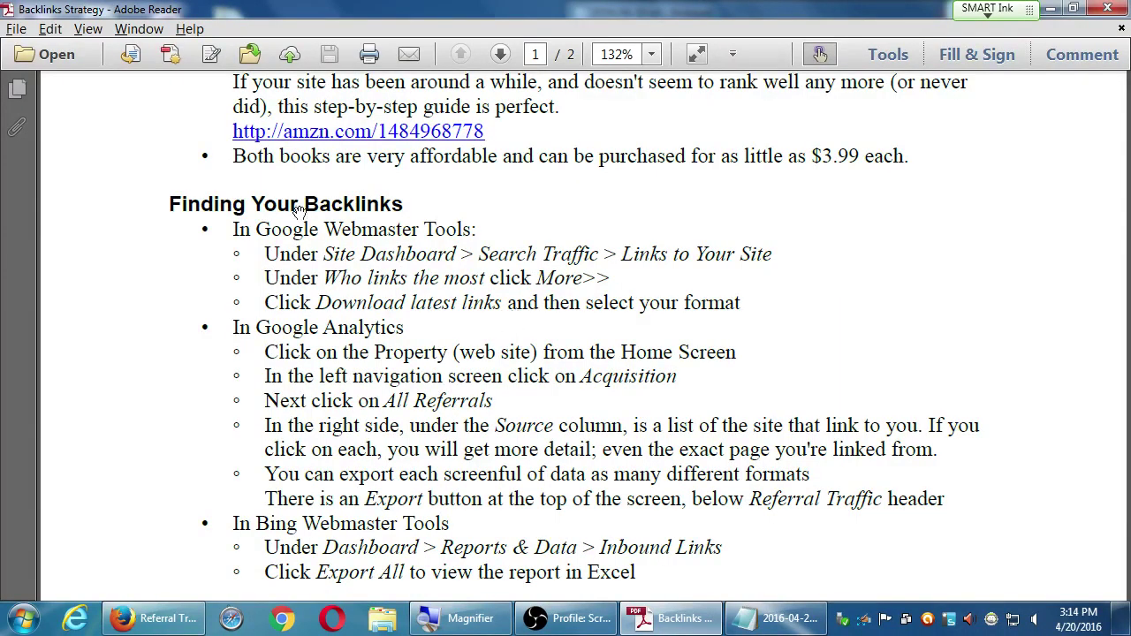
drag(370, 265, 397, 180)
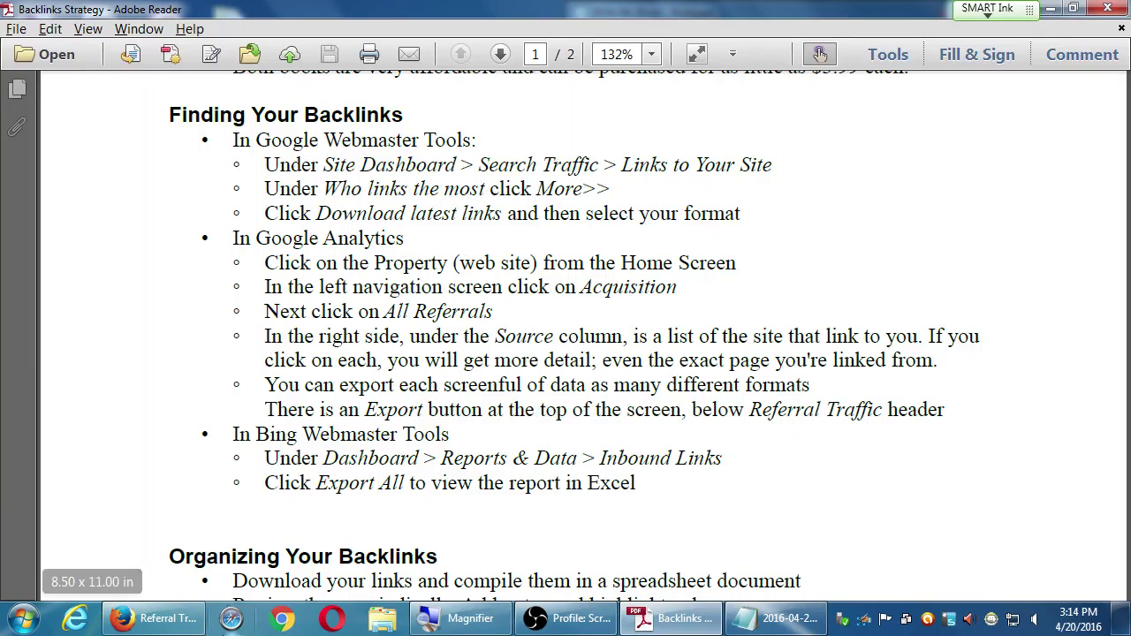
Step: Show the Referral Traffic report's export format options, then return to the Backlinks PDF
click(181, 630)
scroll(298, 327, up, 5)
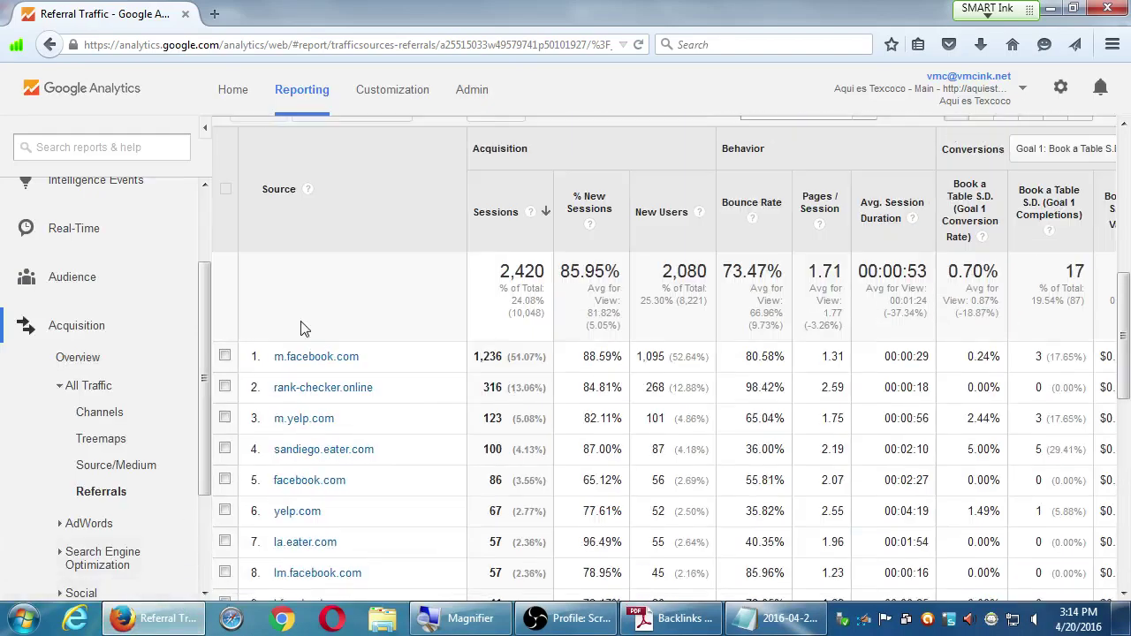
scroll(299, 334, up, 5)
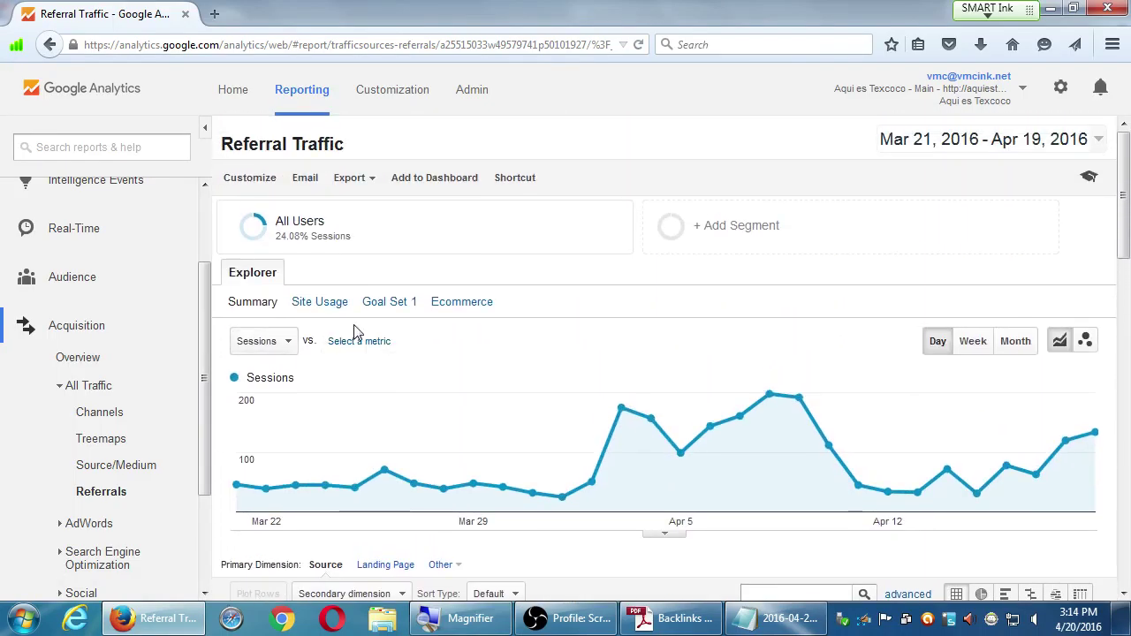
click(351, 184)
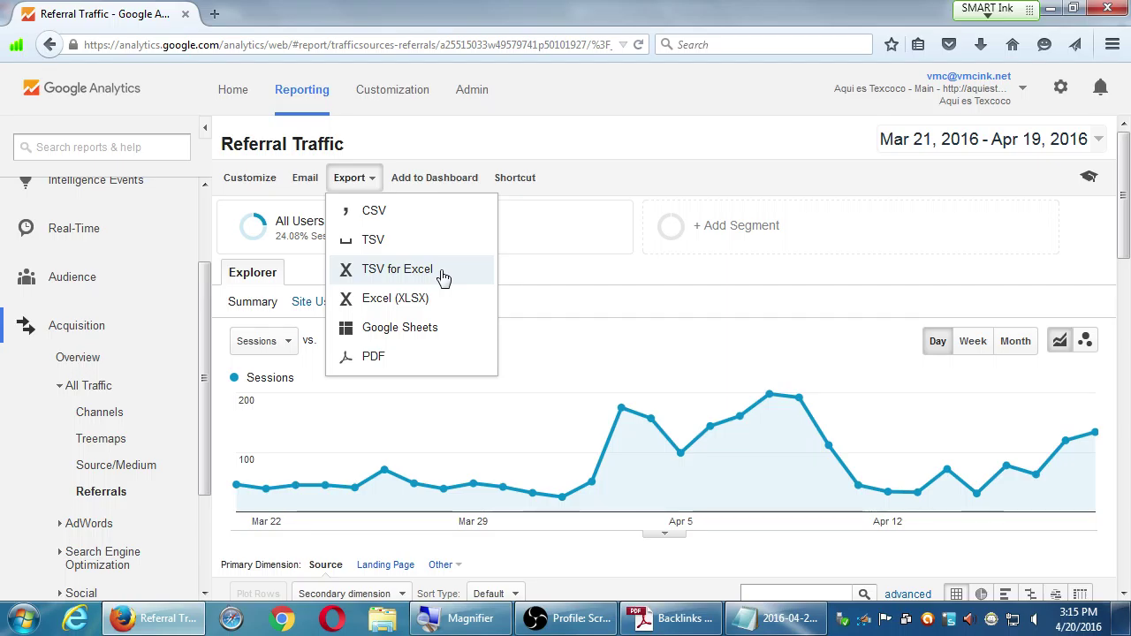
click(669, 619)
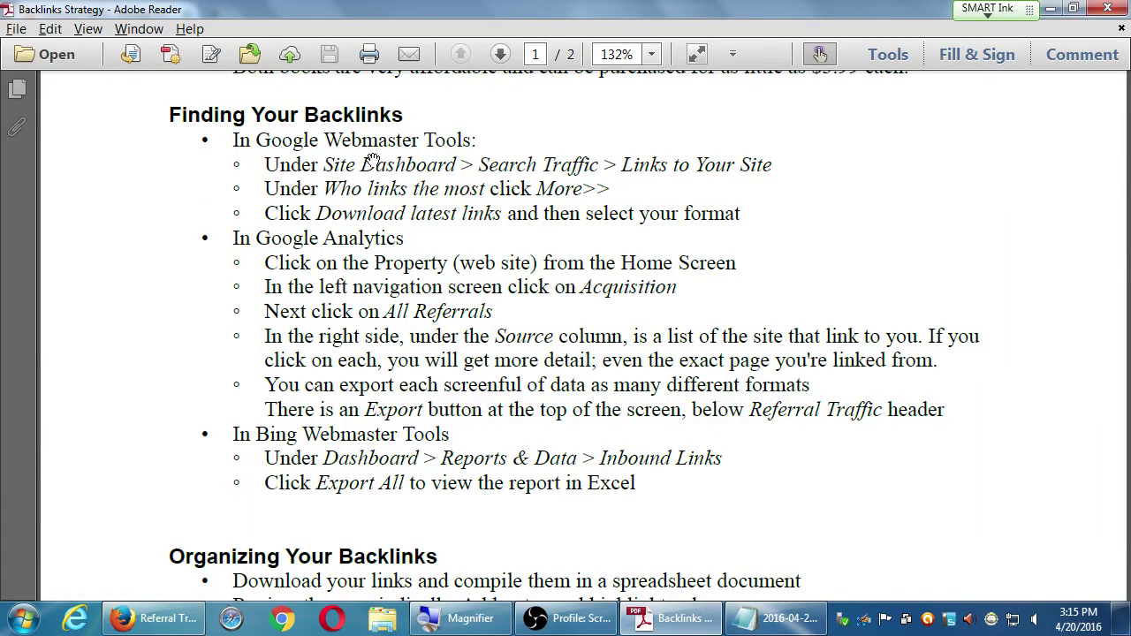
Step: Scroll to page 2's Taking Advantage of Your Backlinks and Bad Backlinks sections
scroll(442, 210, down, 3)
scroll(442, 211, down, 3)
scroll(316, 371, down, 1)
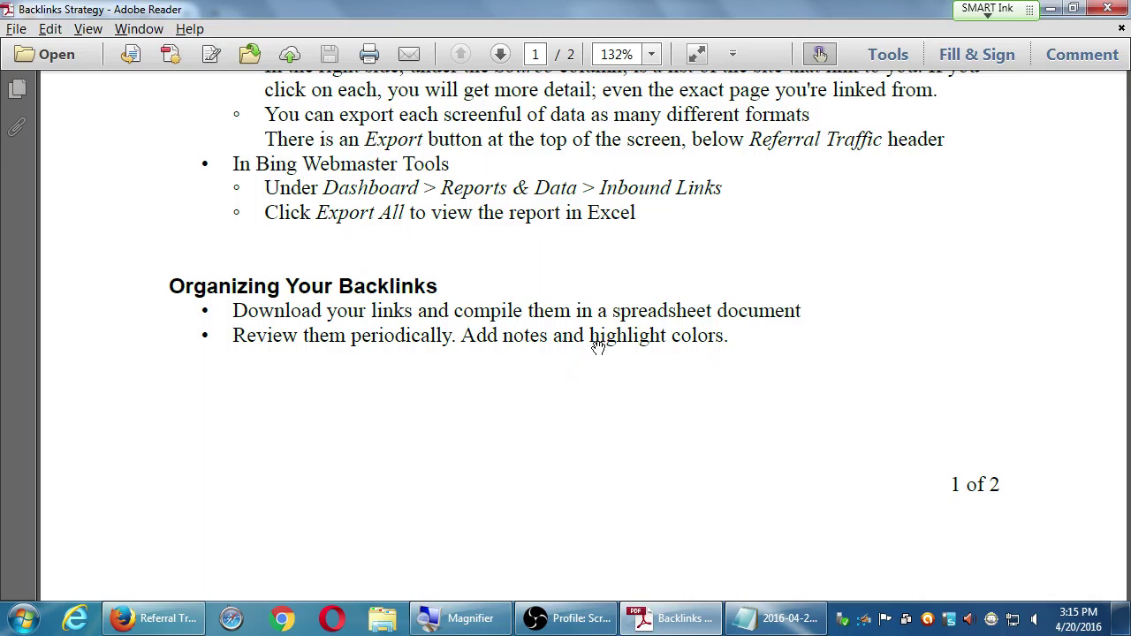
scroll(607, 362, down, 10)
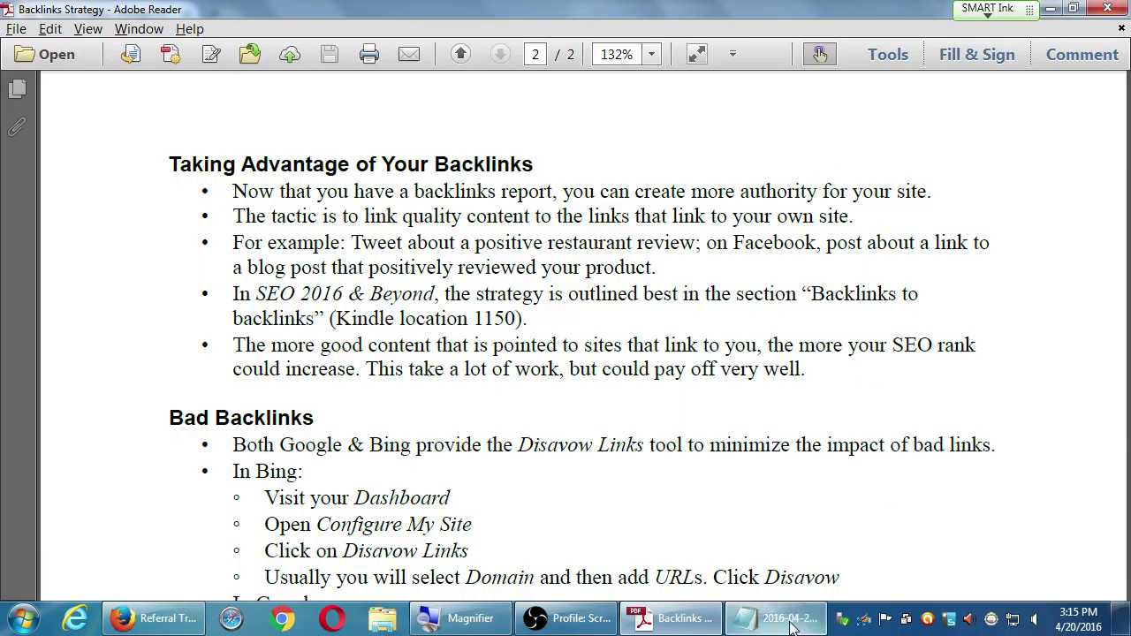
Step: Drill into the laweekly.com referral source and scroll its Referral Path rows
click(155, 619)
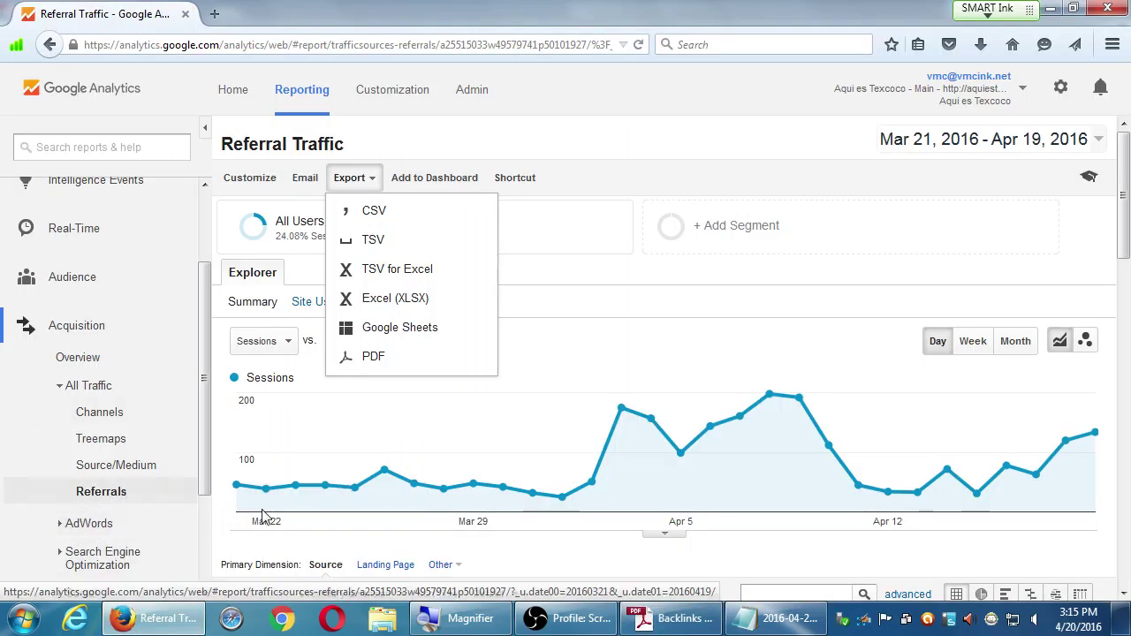
scroll(274, 509, down, 2)
scroll(276, 504, down, 6)
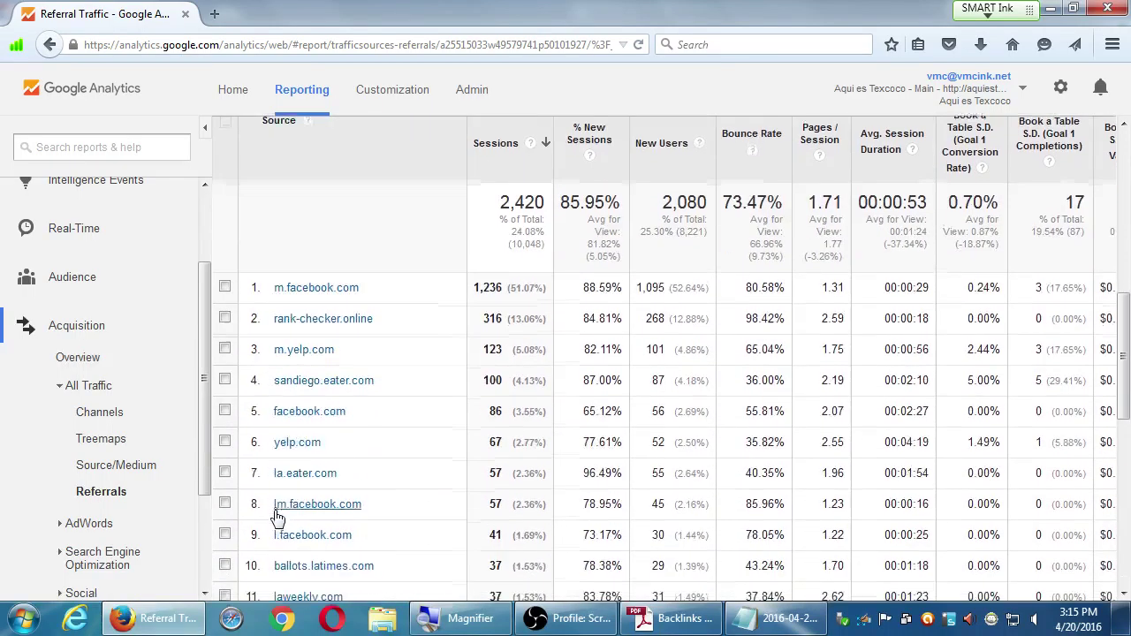
scroll(274, 520, down, 2)
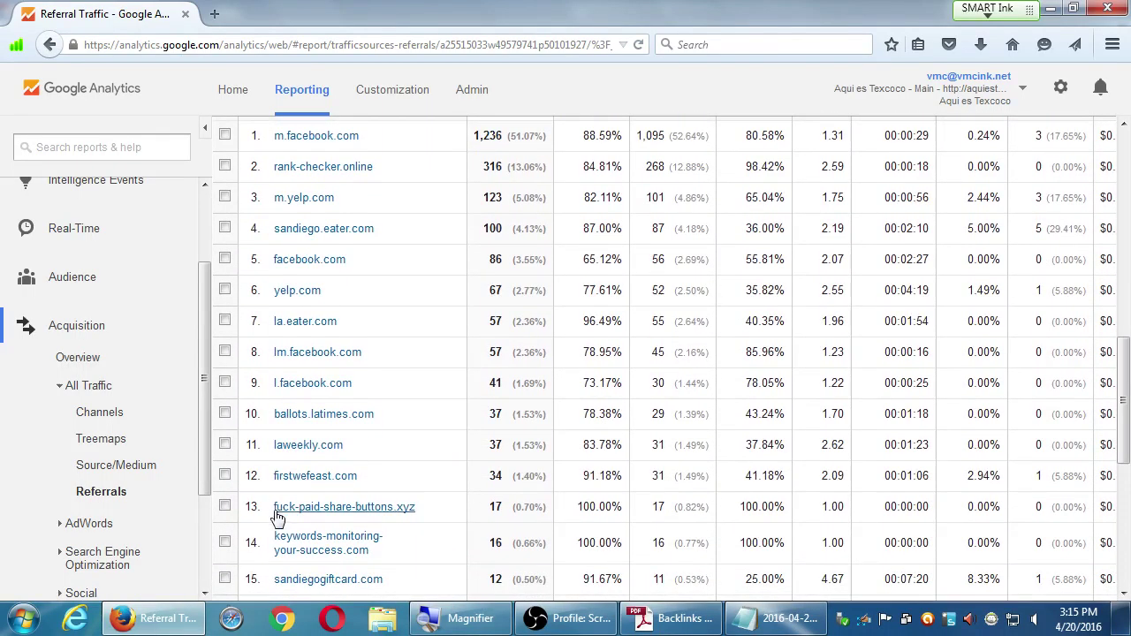
click(317, 445)
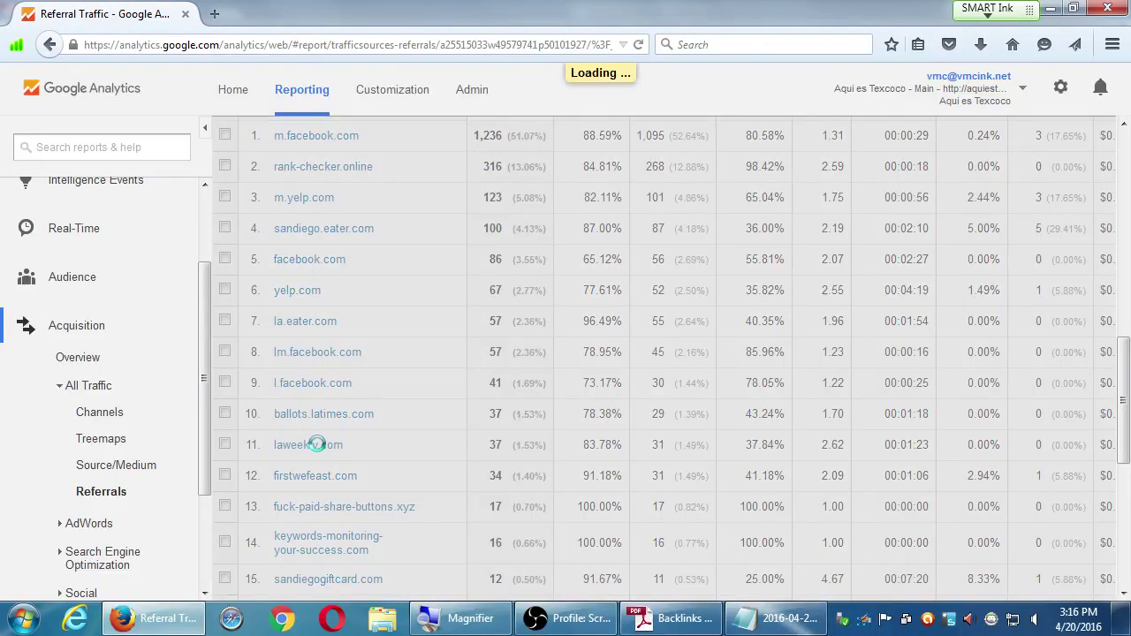
scroll(322, 455, down, 2)
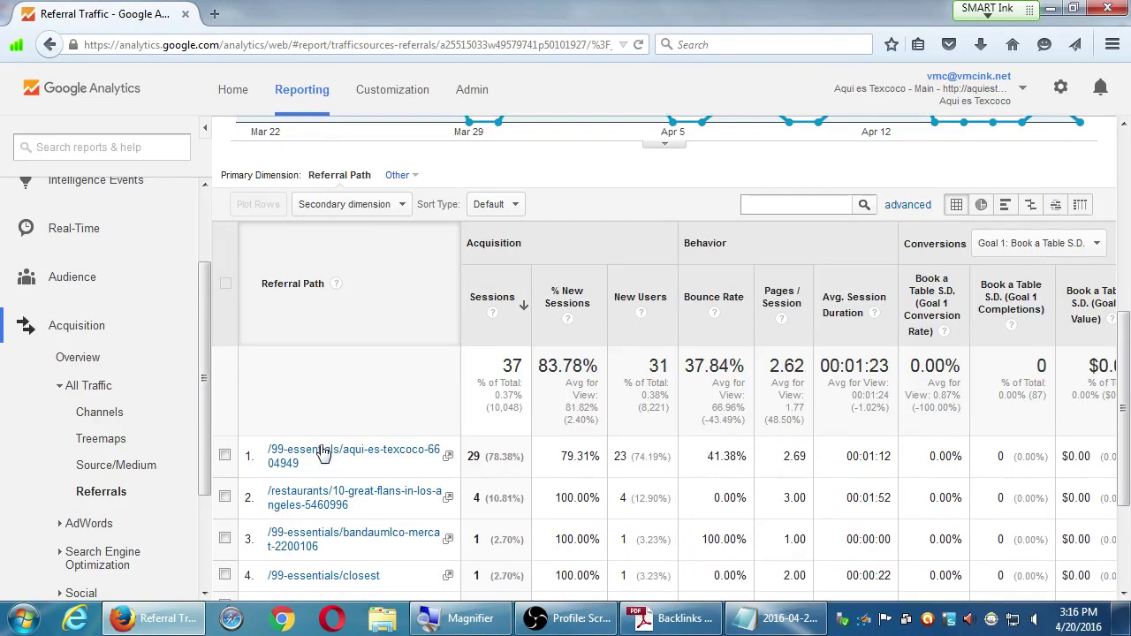
scroll(393, 362, down, 1)
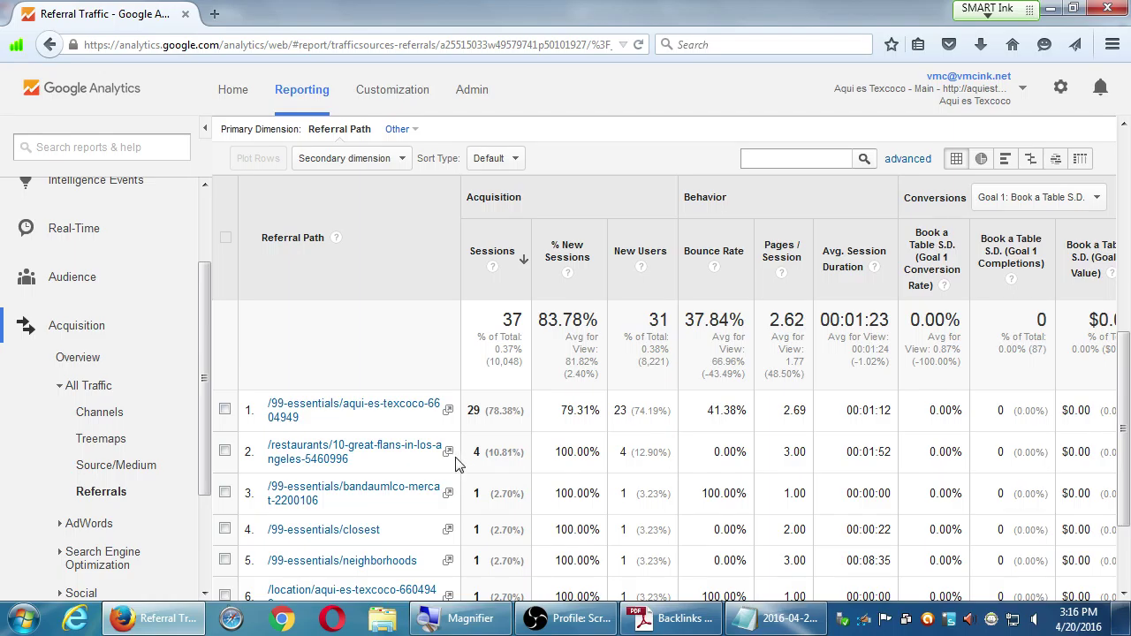
Step: Open the top referring L.A. Weekly page maximized, close the newsletter popup, and scroll to Aqui Es Texcoco
click(448, 410)
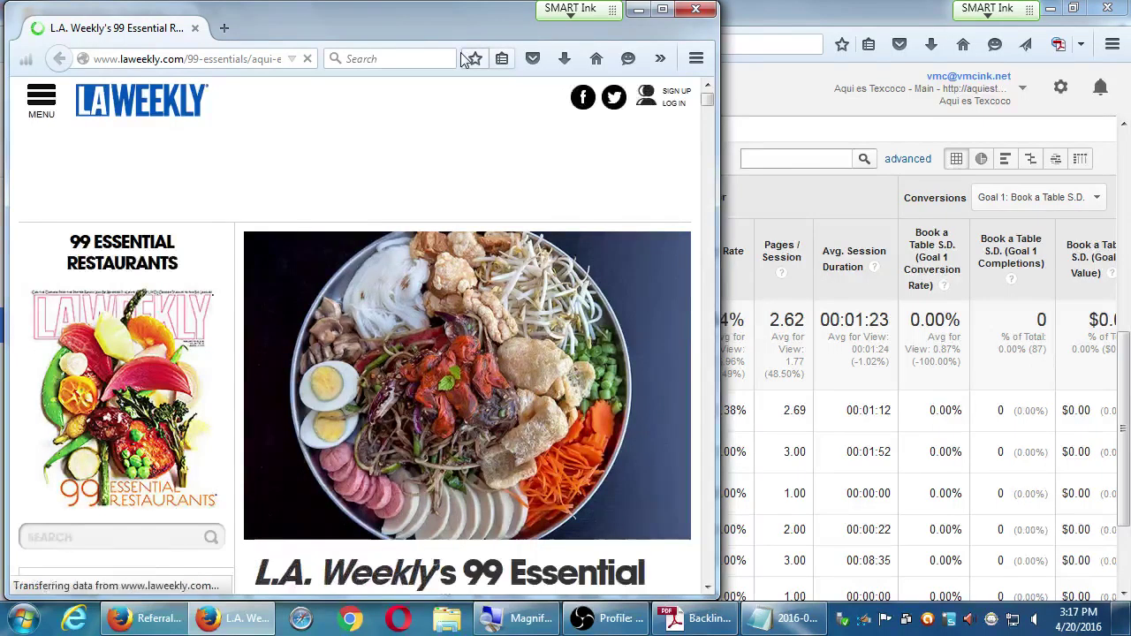
click(662, 8)
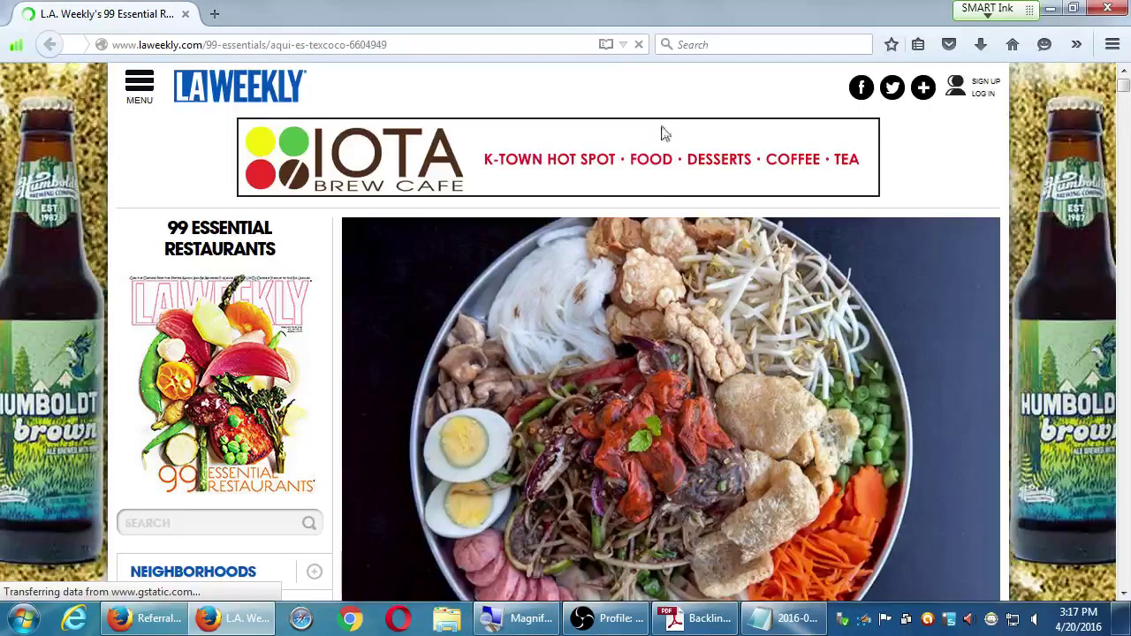
scroll(696, 292, down, 5)
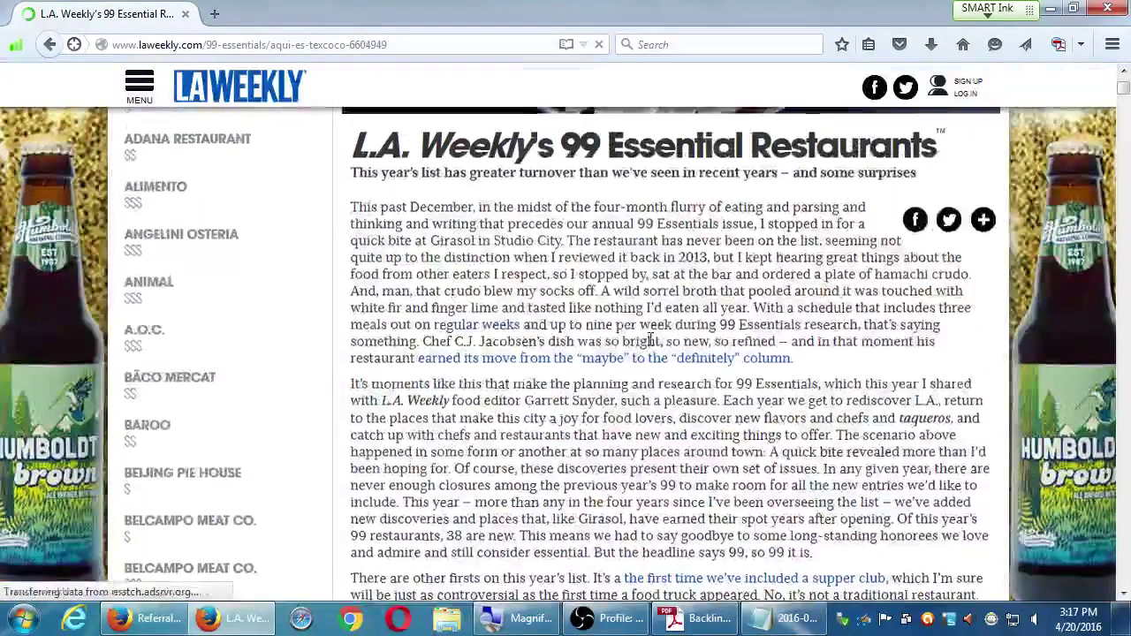
scroll(866, 409, down, 5)
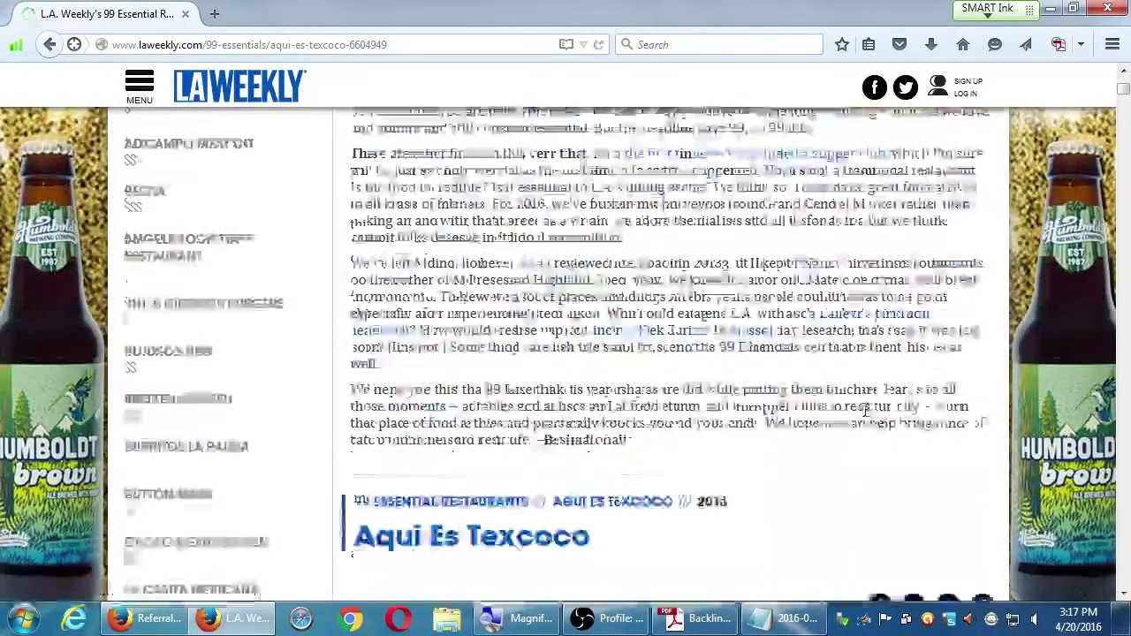
scroll(865, 409, down, 5)
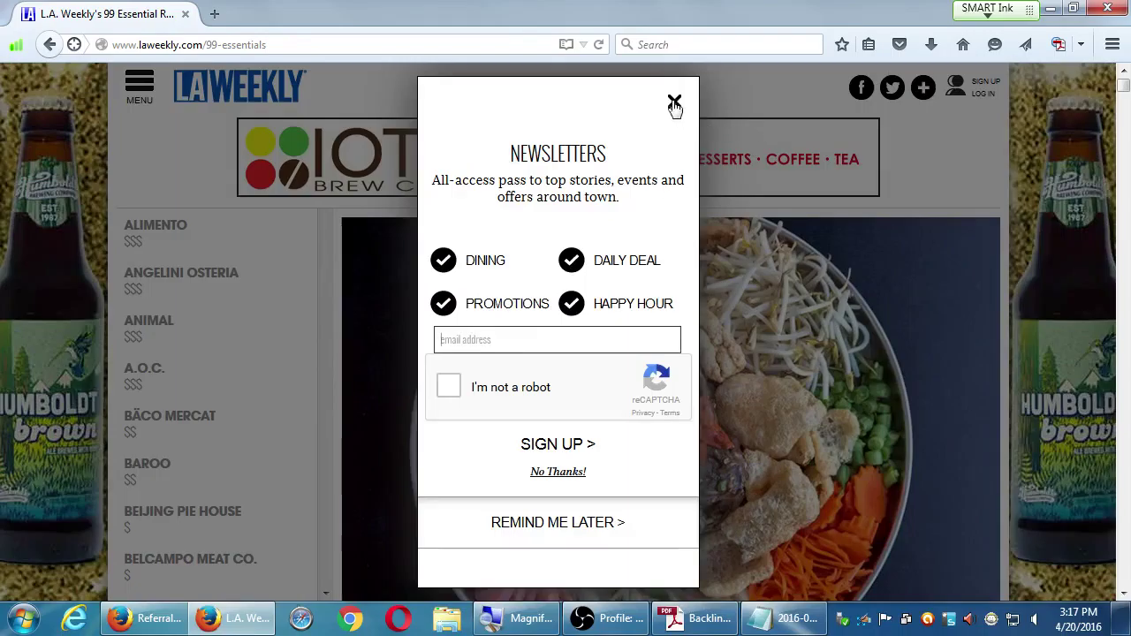
click(675, 101)
scroll(760, 353, down, 10)
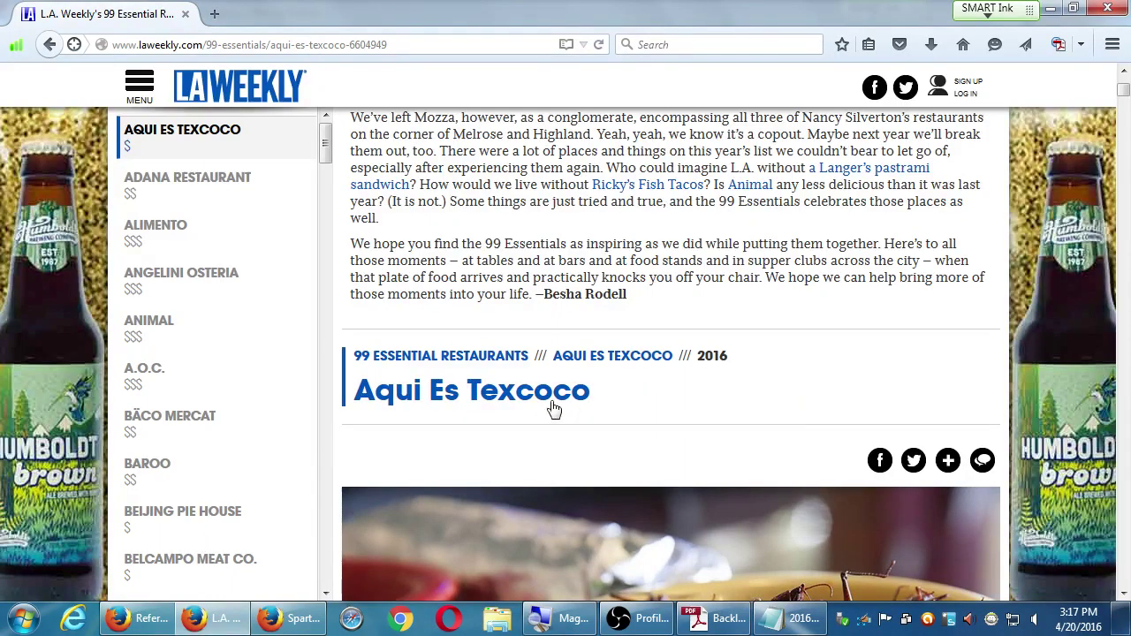
Step: Read the Aqui Es Texcoco review down to its address and website link, then return to the Backlinks Strategy PDF
scroll(536, 404, down, 8)
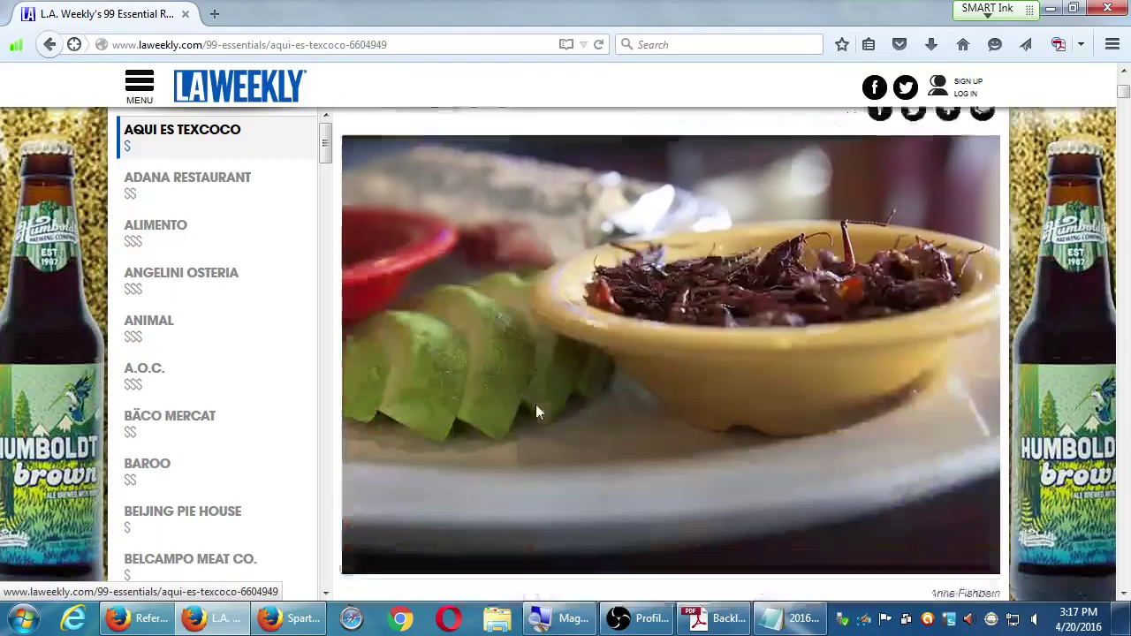
scroll(539, 405, down, 1)
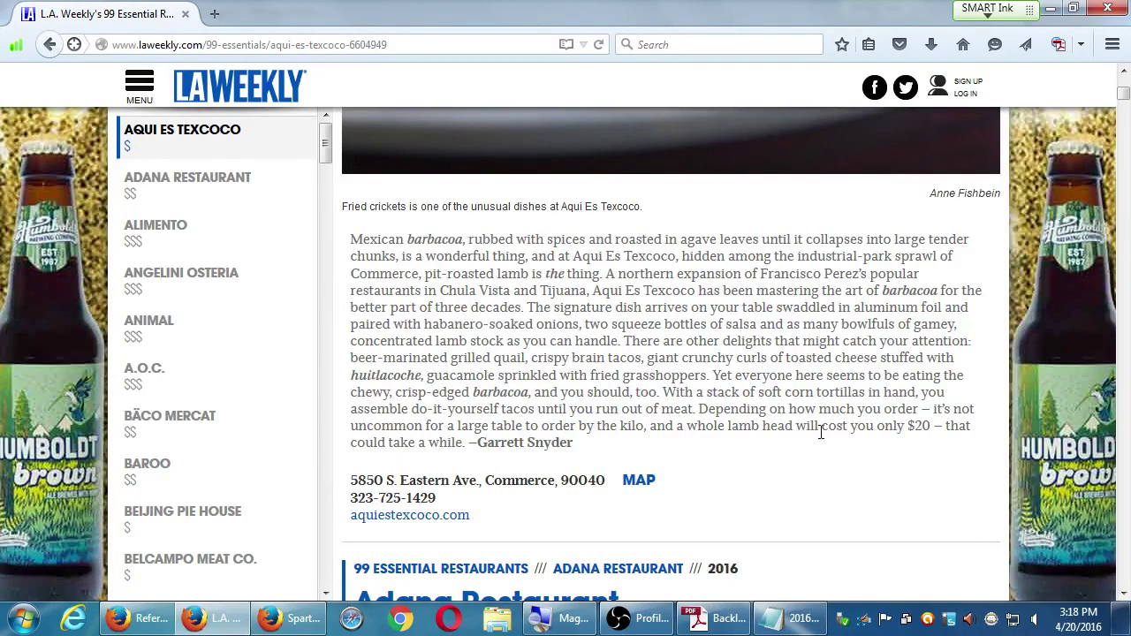
click(725, 618)
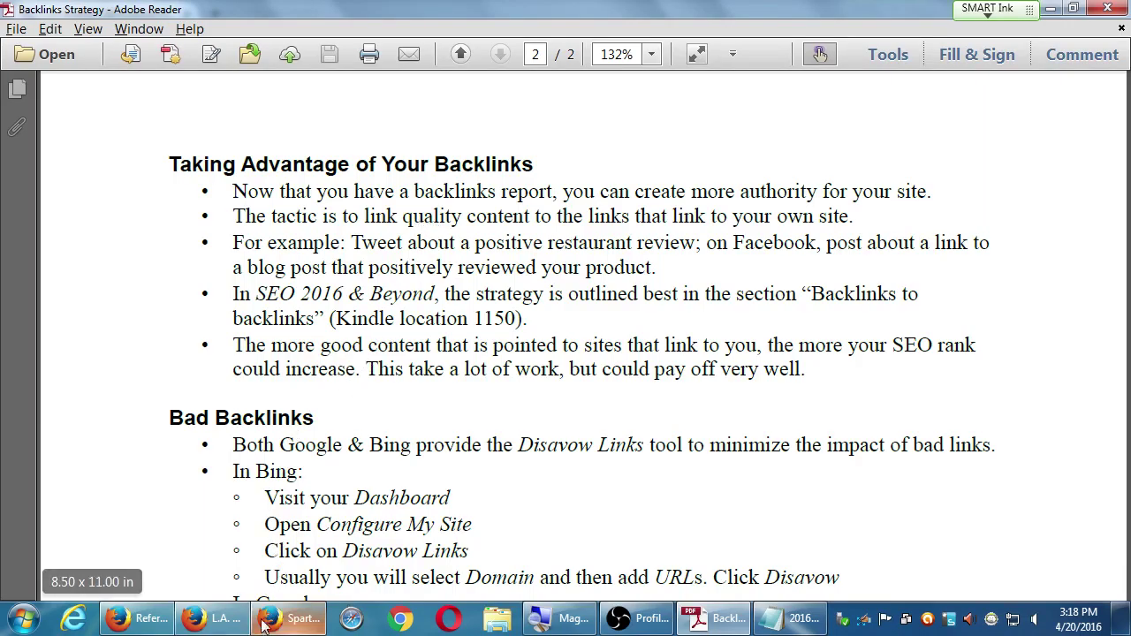
Step: Bring the L.A. Weekly Aqui Es Texcoco review back to the front in Firefox
click(217, 618)
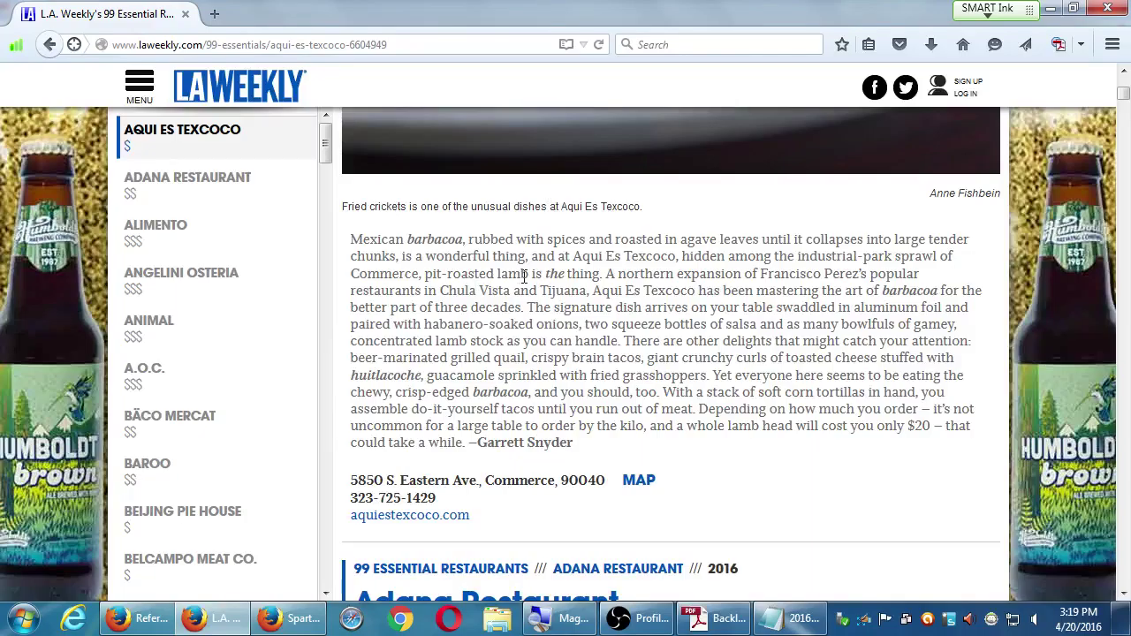
scroll(525, 276, down, 3)
scroll(782, 316, down, 3)
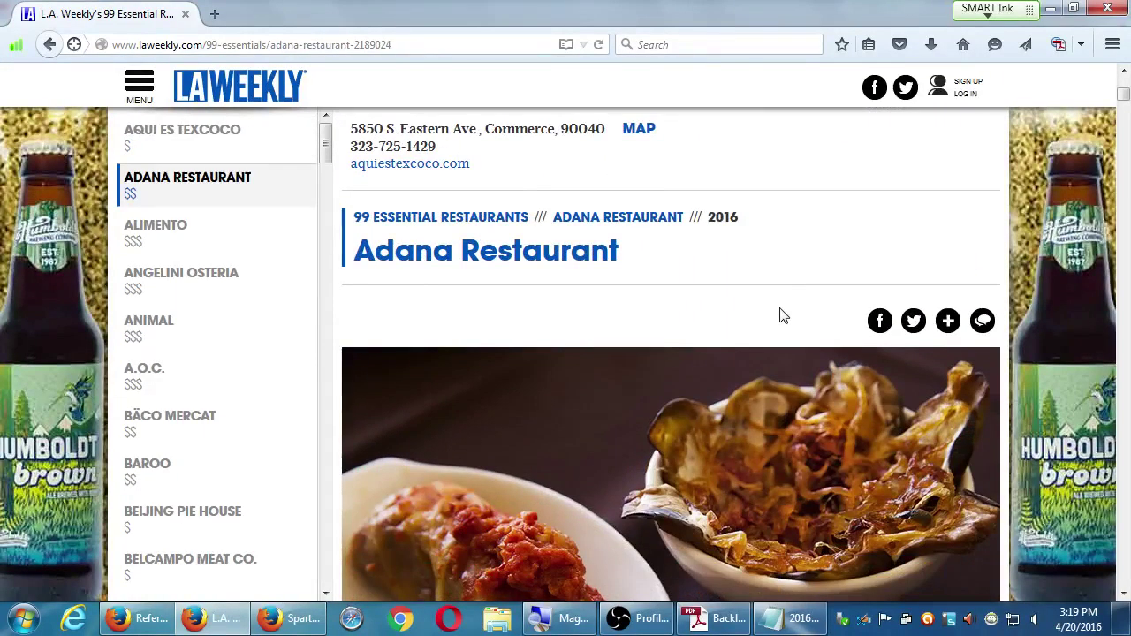
scroll(758, 221, up, 6)
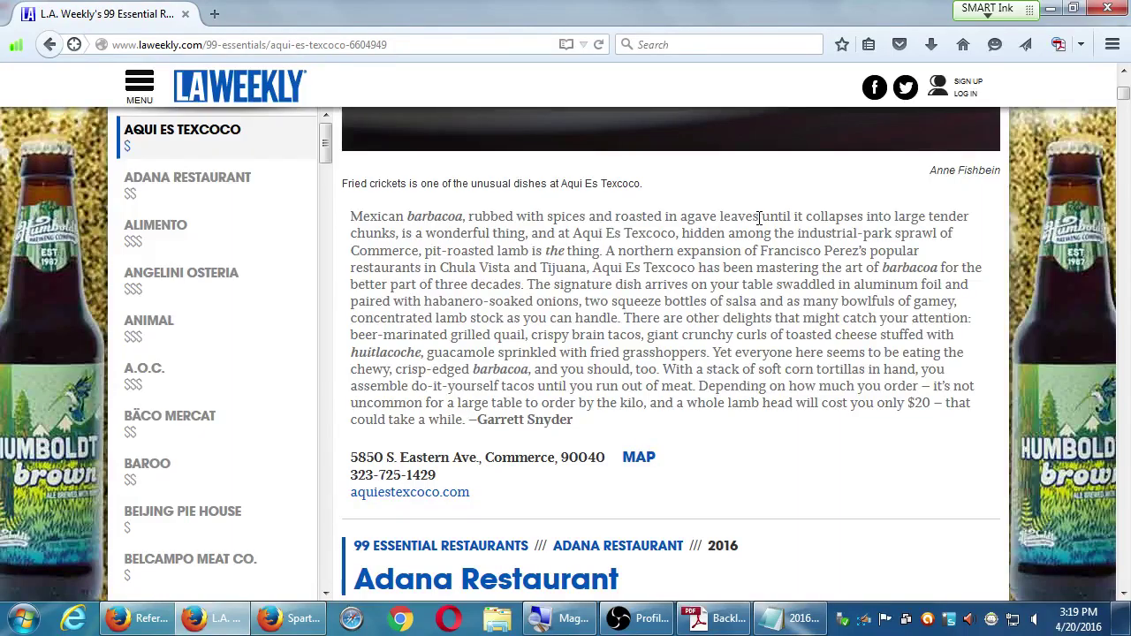
scroll(751, 230, up, 1)
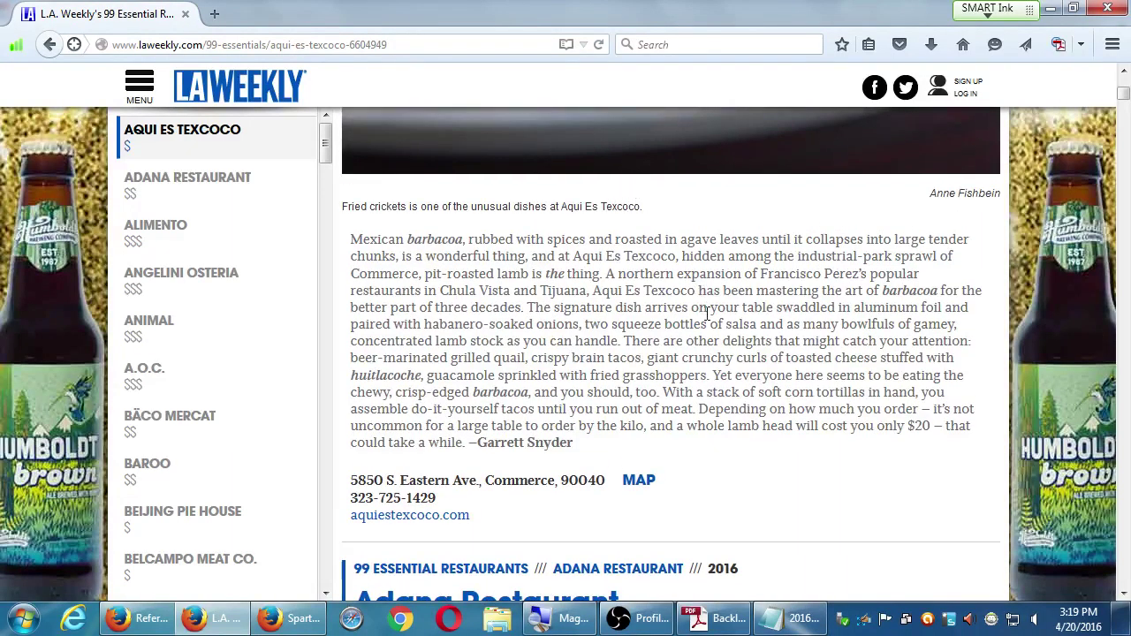
Step: Read the LA Weekly review text, then switch to page 2 of the Backlinks Strategy PDF
double_click(972, 194)
scroll(809, 410, up, 8)
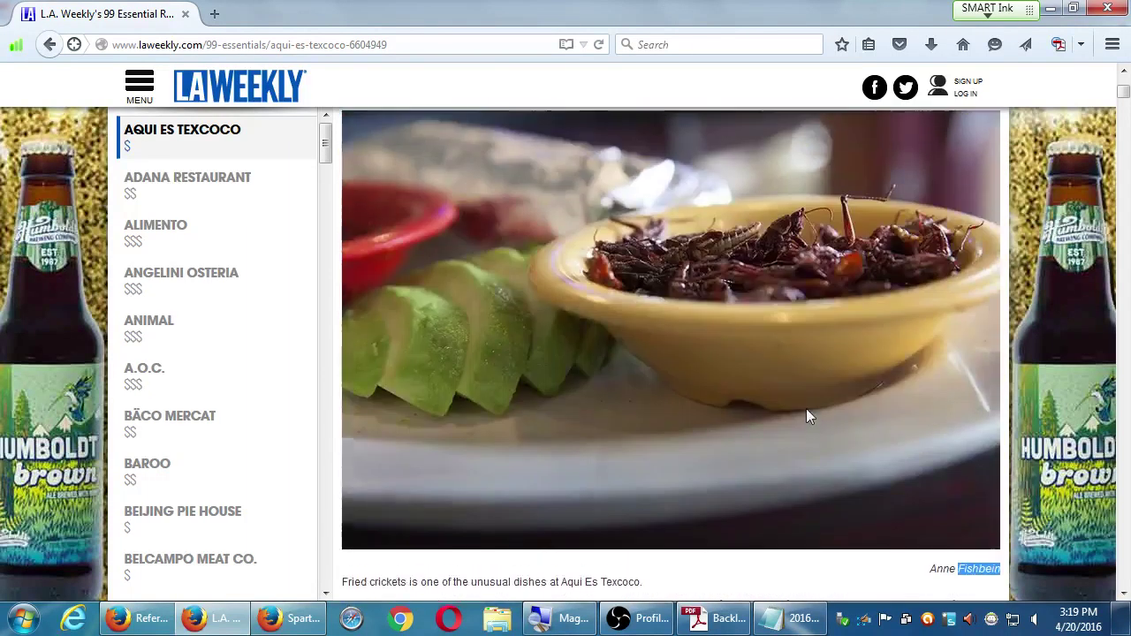
scroll(807, 411, down, 3)
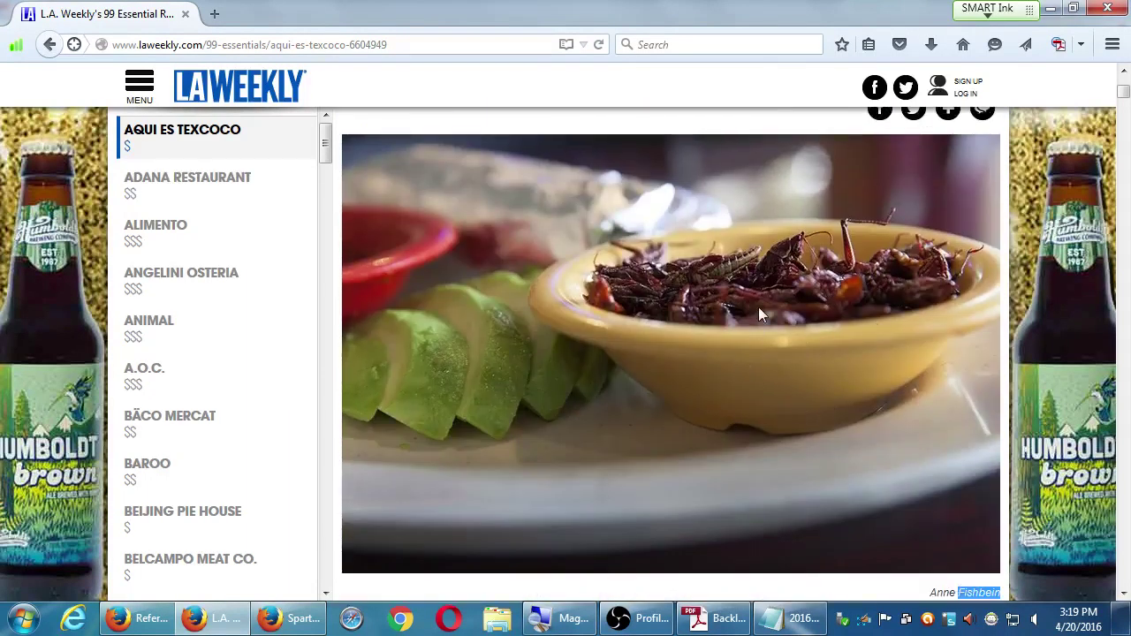
scroll(765, 317, down, 3)
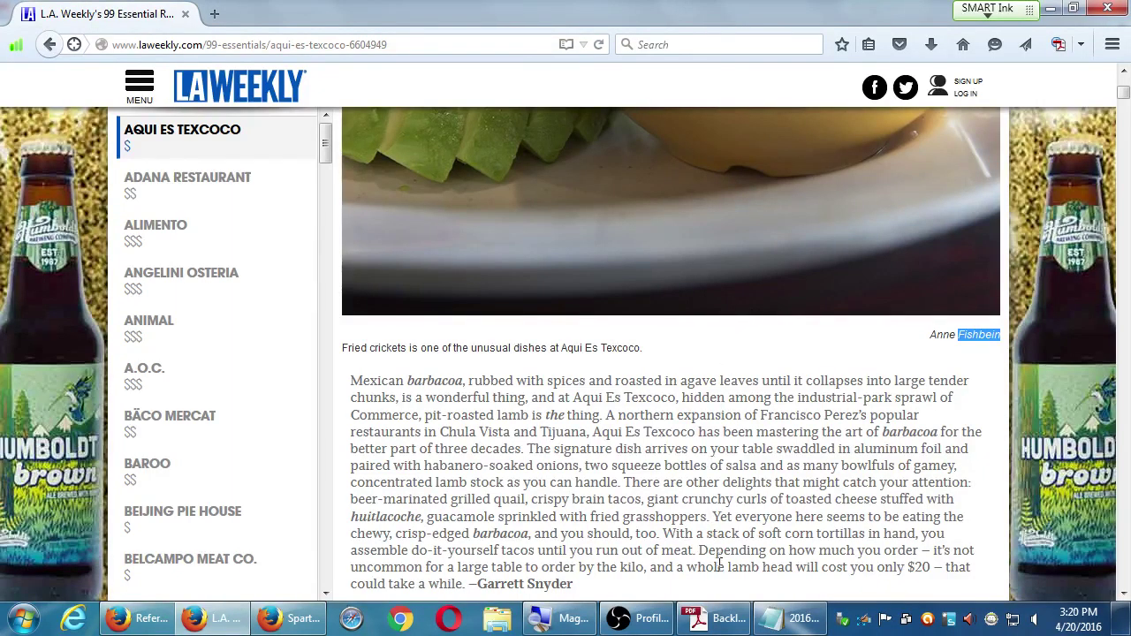
click(718, 618)
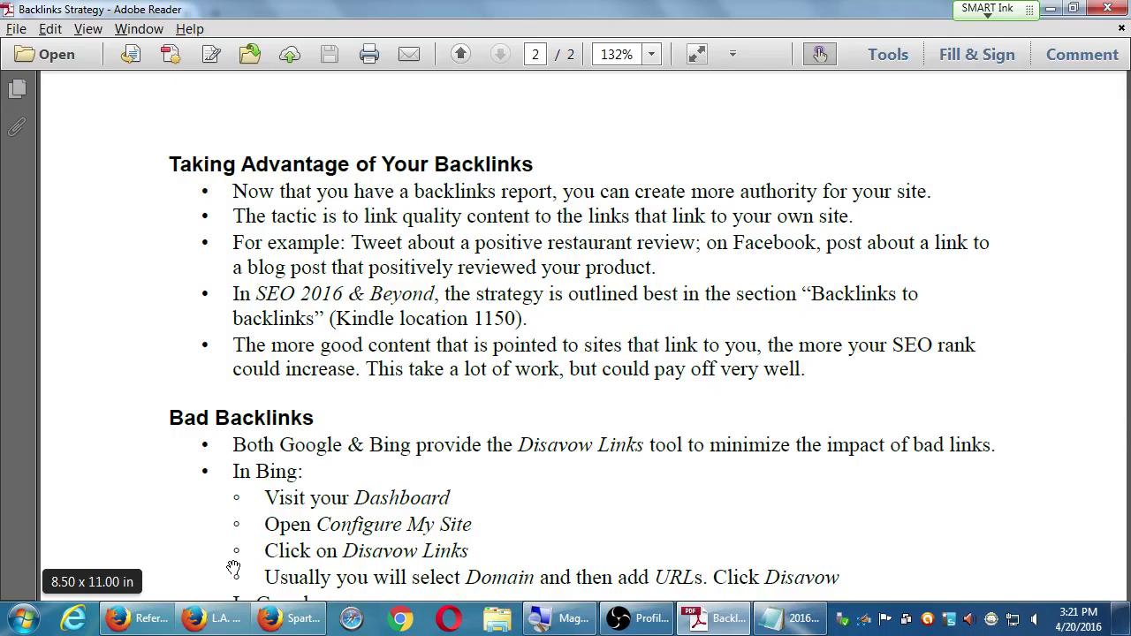
Step: Switch to the Google Analytics Referral Path breakdown showing 37 sessions
click(162, 617)
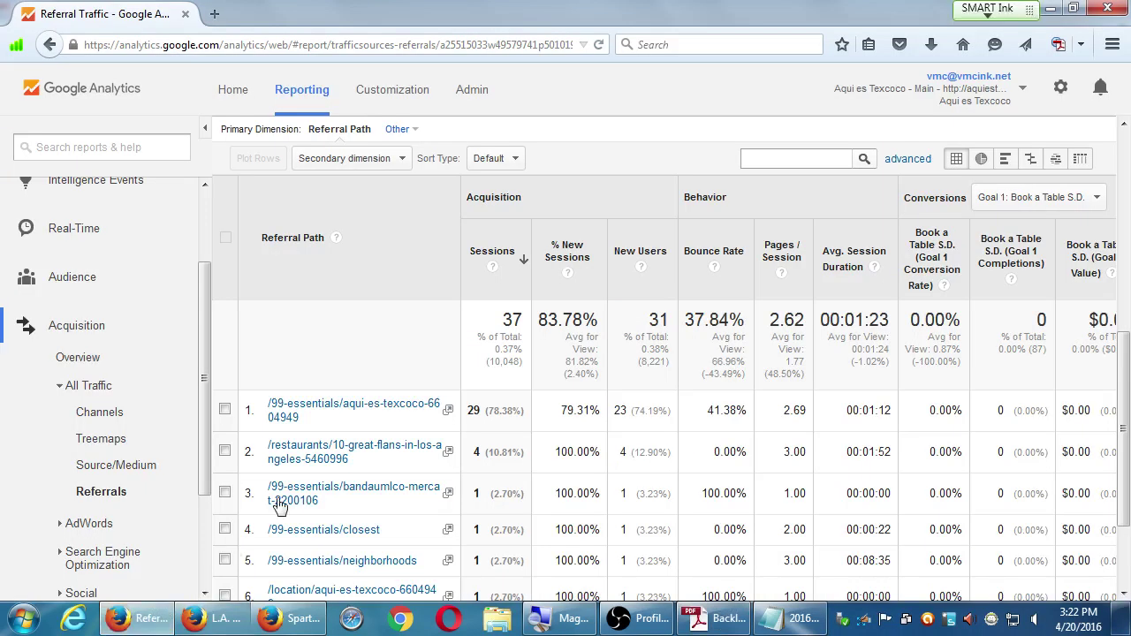
Step: Review the laweekly.com referral paths and sessions, then switch back to the Backlinks Strategy PDF
scroll(389, 394, down, 1)
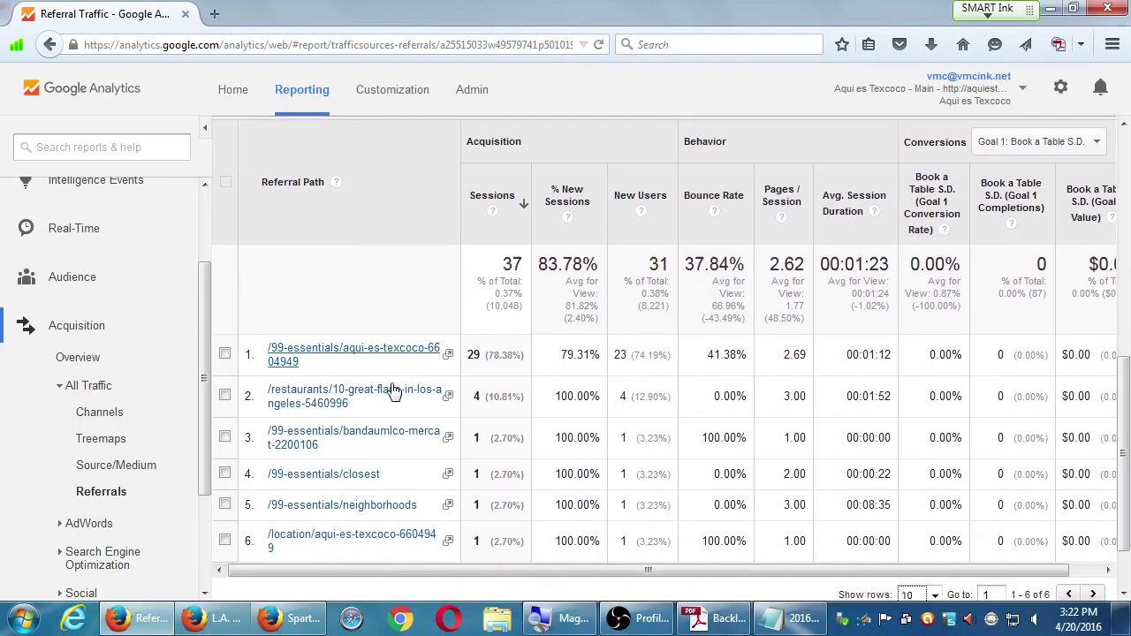
scroll(414, 300, down, 1)
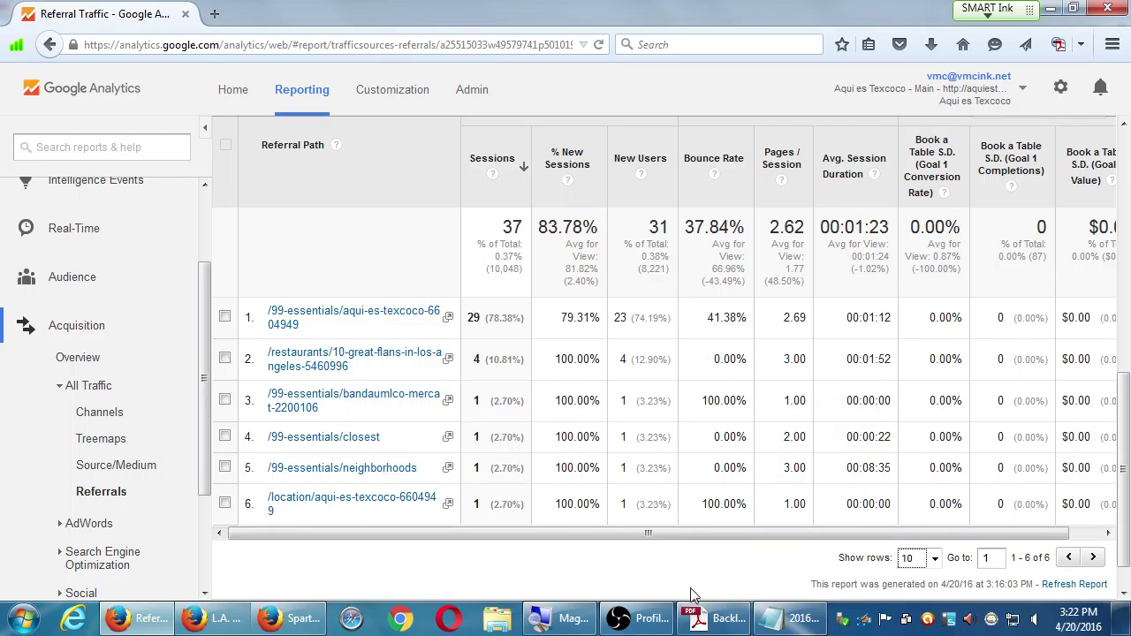
click(708, 616)
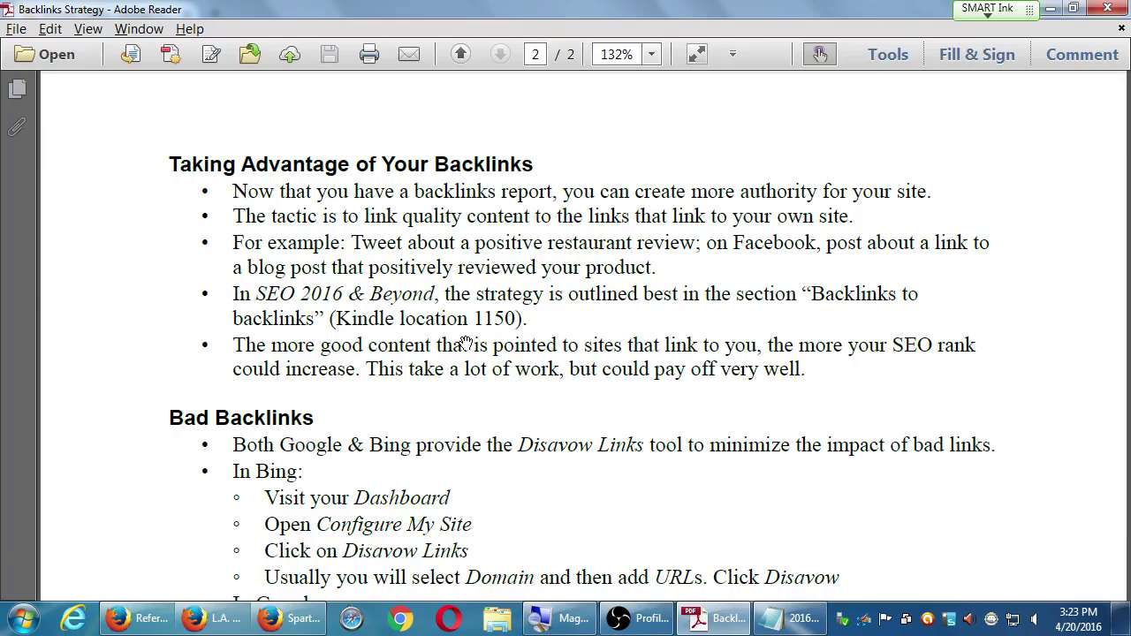
Step: Close the Sparta pop-up window and return to the Analytics referral report
click(239, 621)
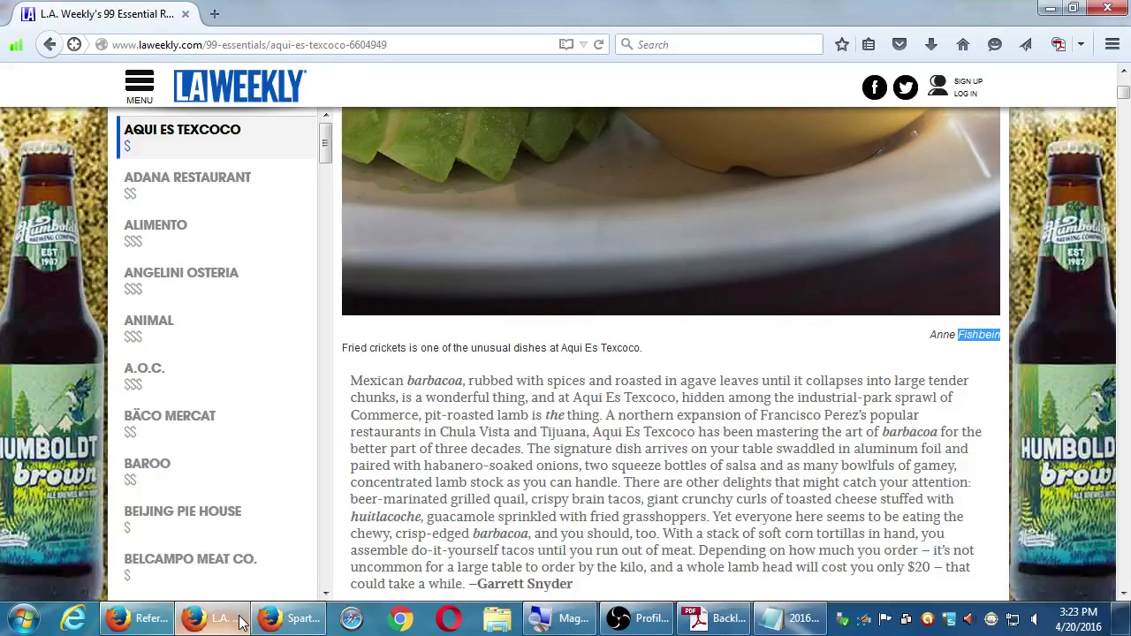
click(290, 618)
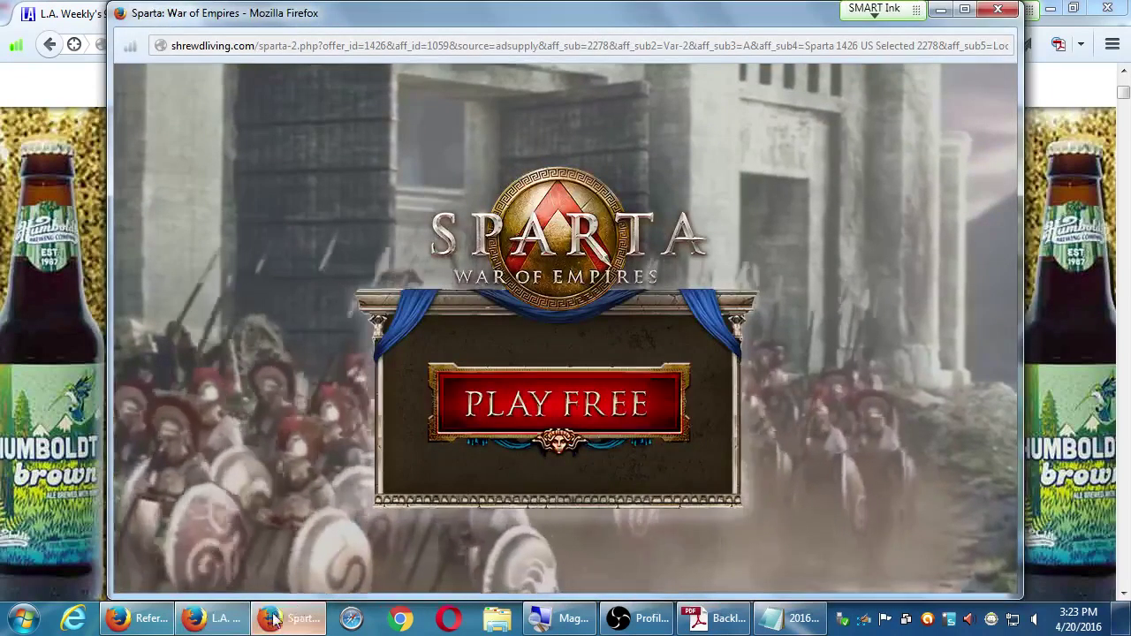
click(1001, 8)
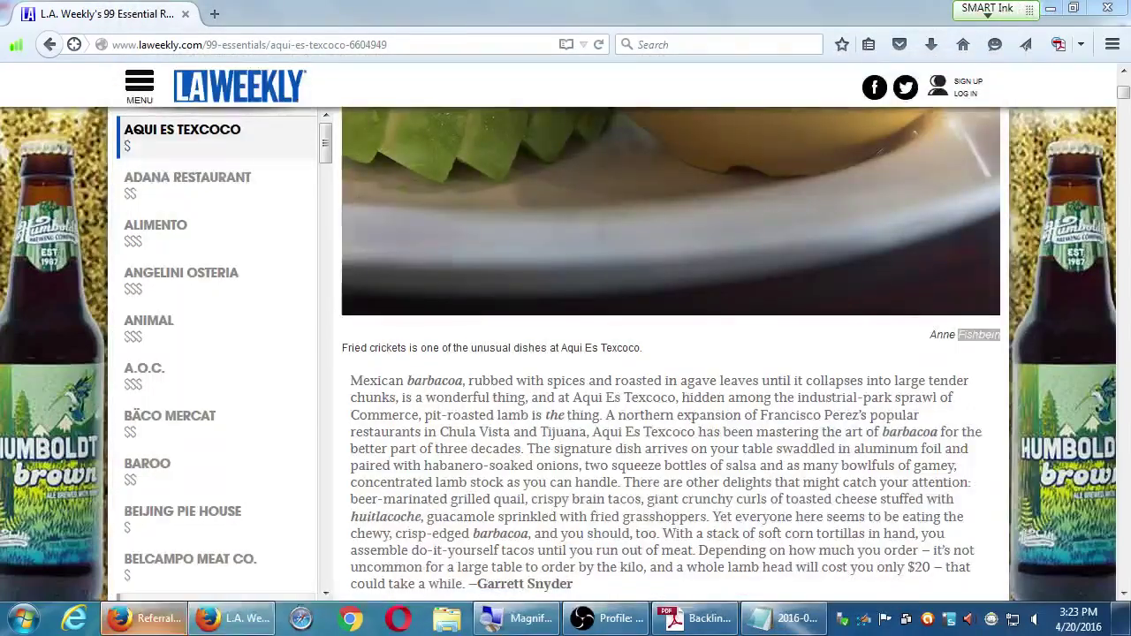
click(168, 623)
Step: Open the full Referrals report by source and scroll down its list
scroll(424, 459, down, 1)
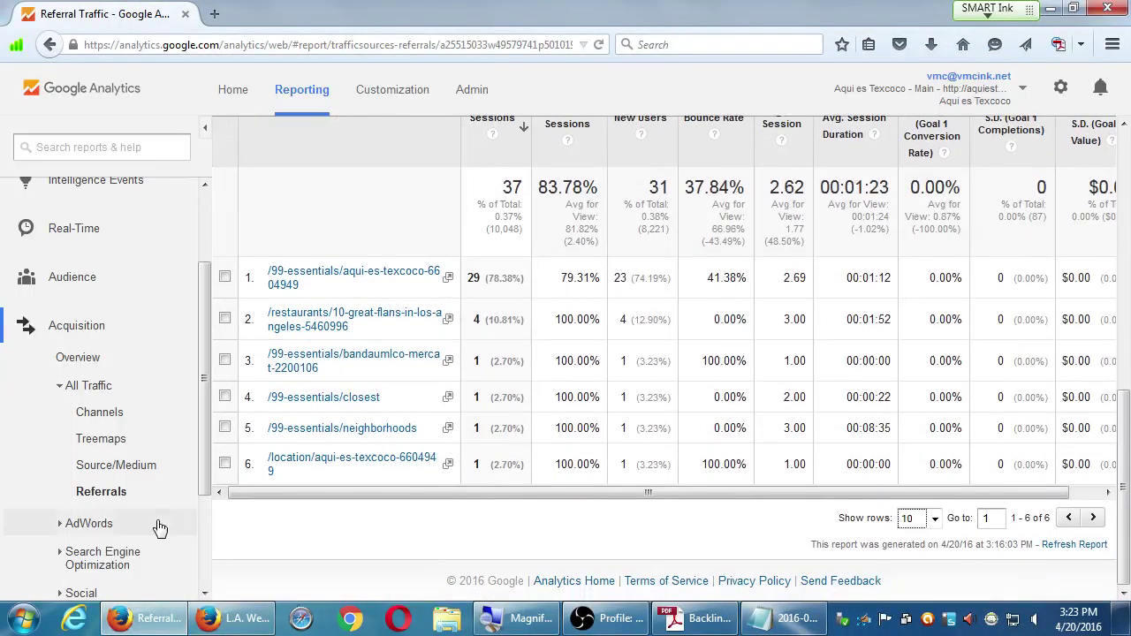
click(119, 495)
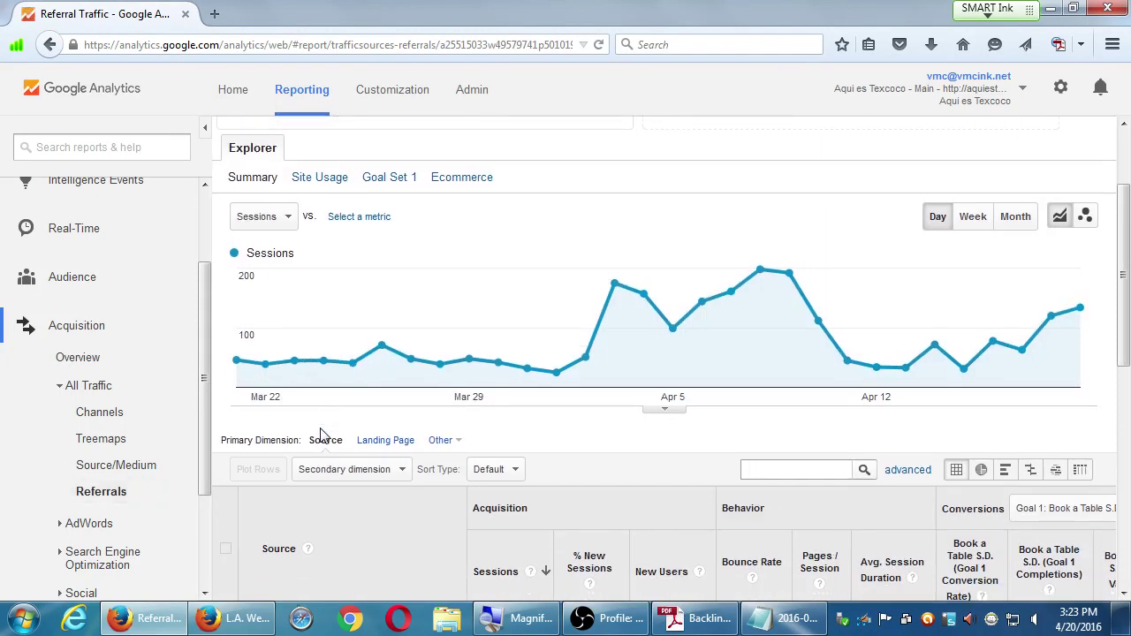
scroll(323, 433, down, 2)
scroll(323, 432, down, 5)
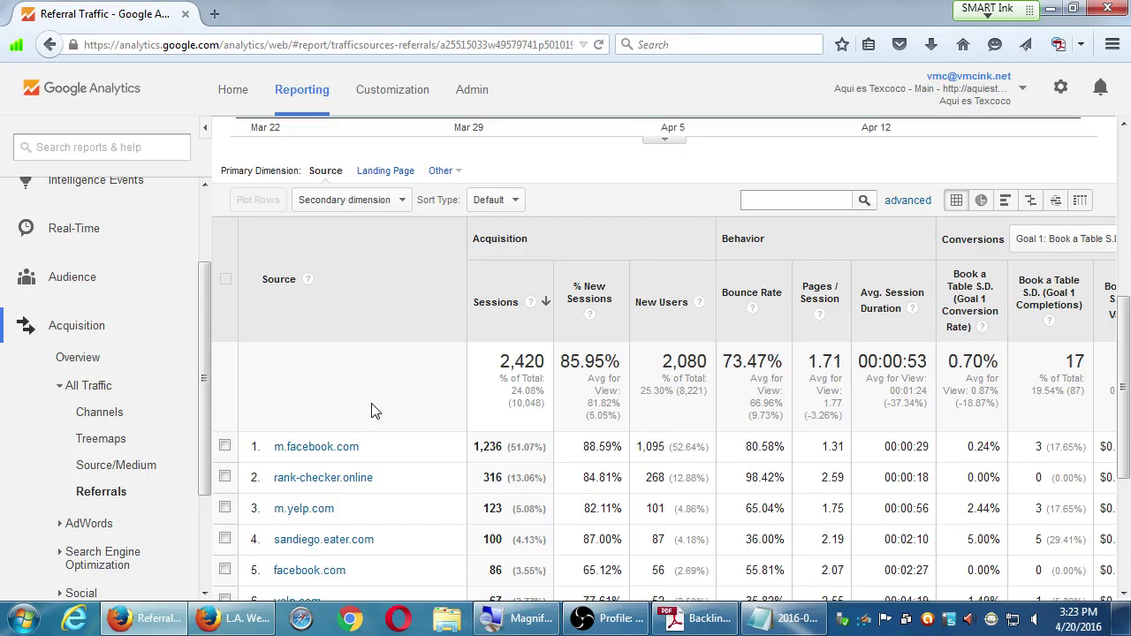
scroll(371, 411, down, 3)
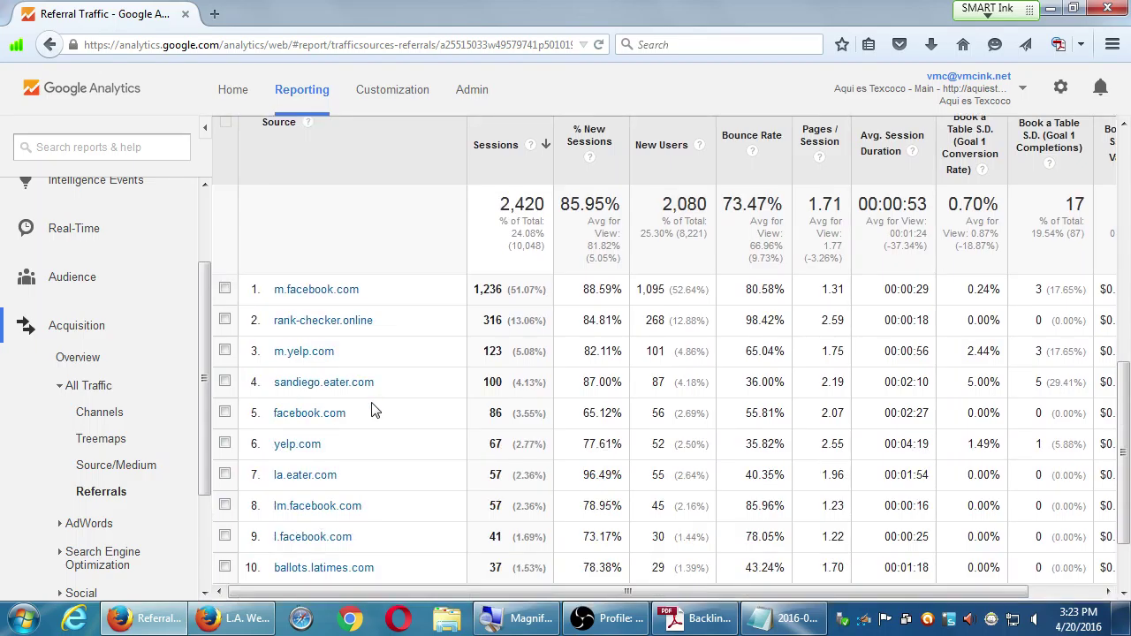
scroll(371, 411, down, 3)
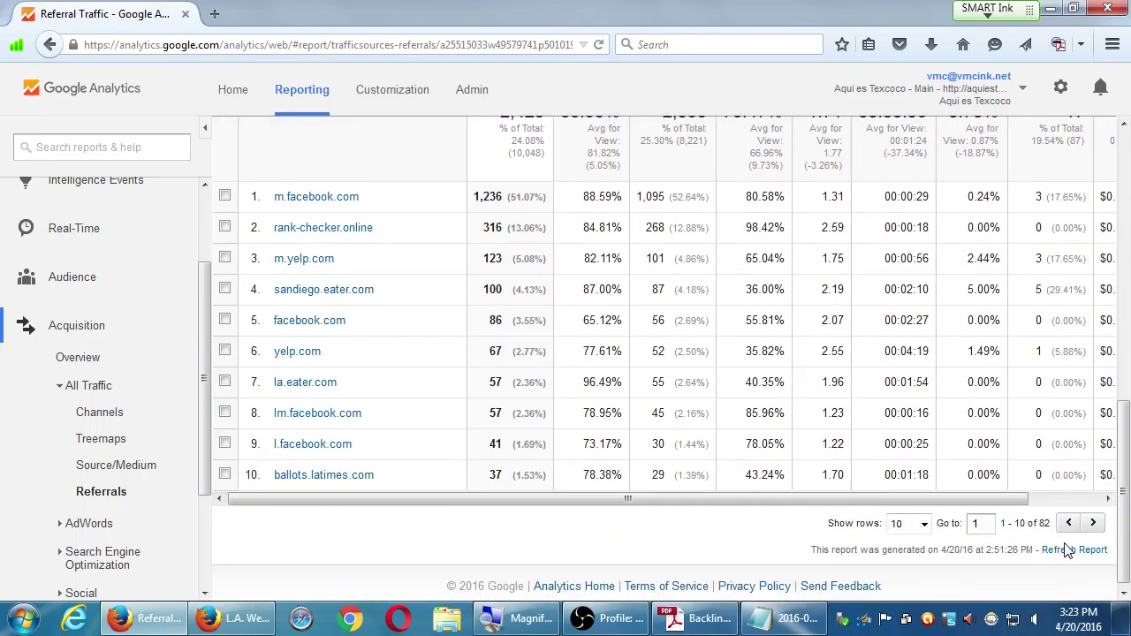
Step: Page forward to referral sources 21–30 of 82 and open zabihah.com
click(1091, 524)
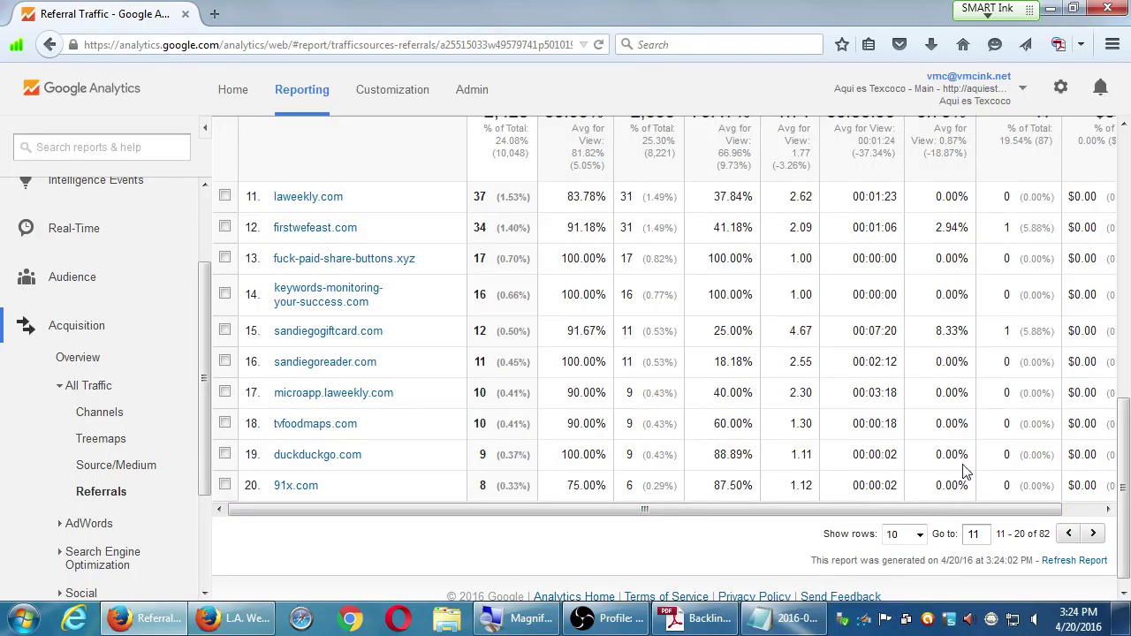
scroll(798, 385, down, 1)
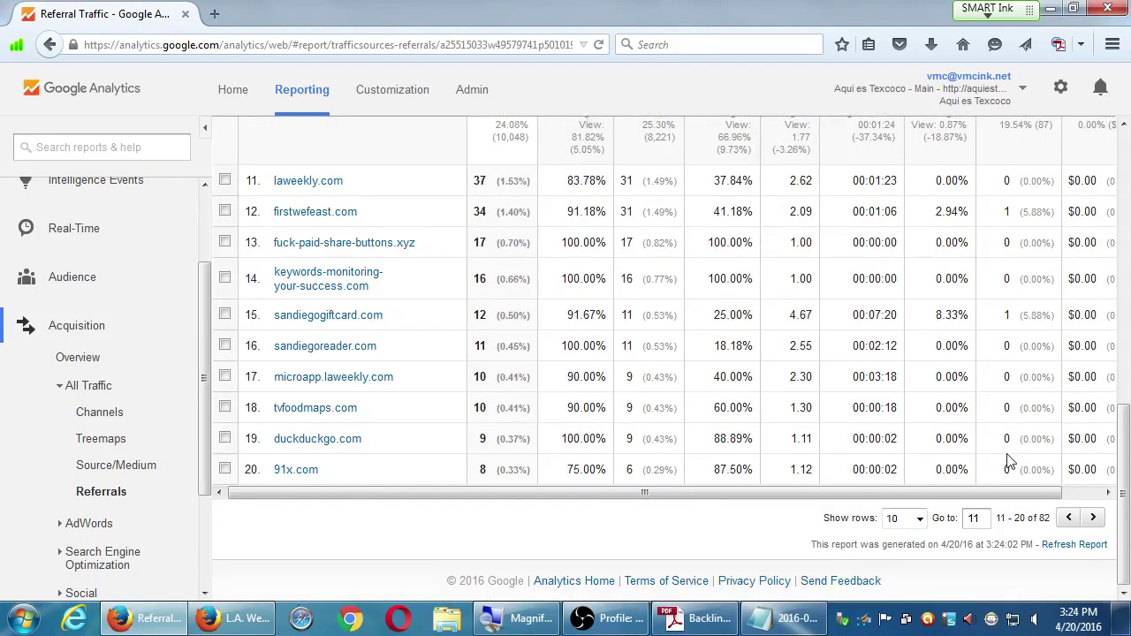
click(1093, 518)
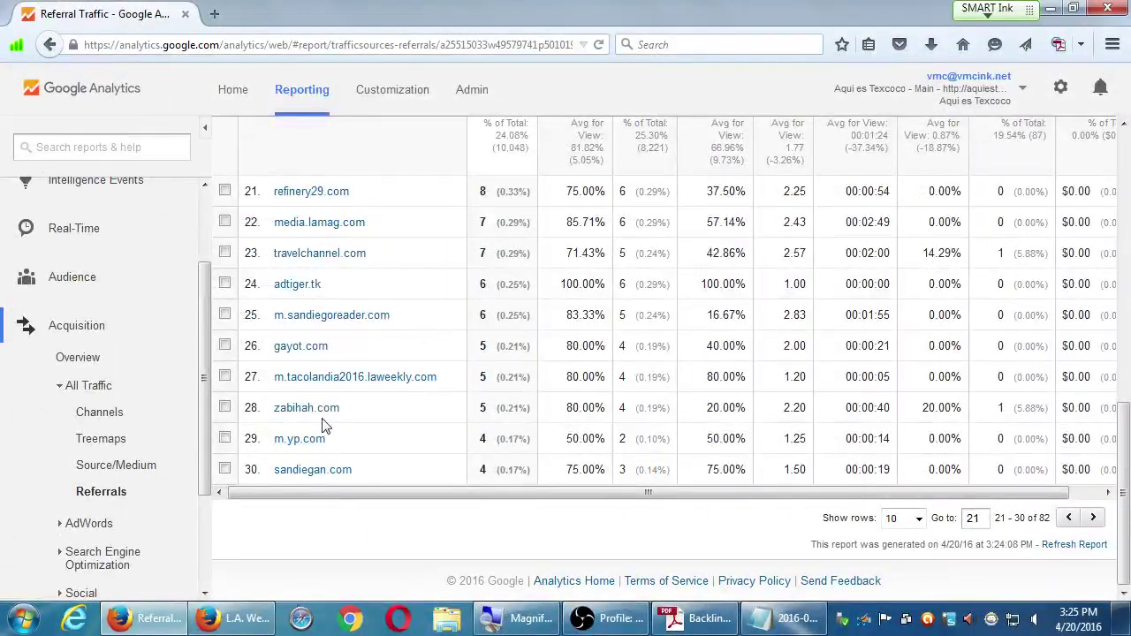
click(287, 399)
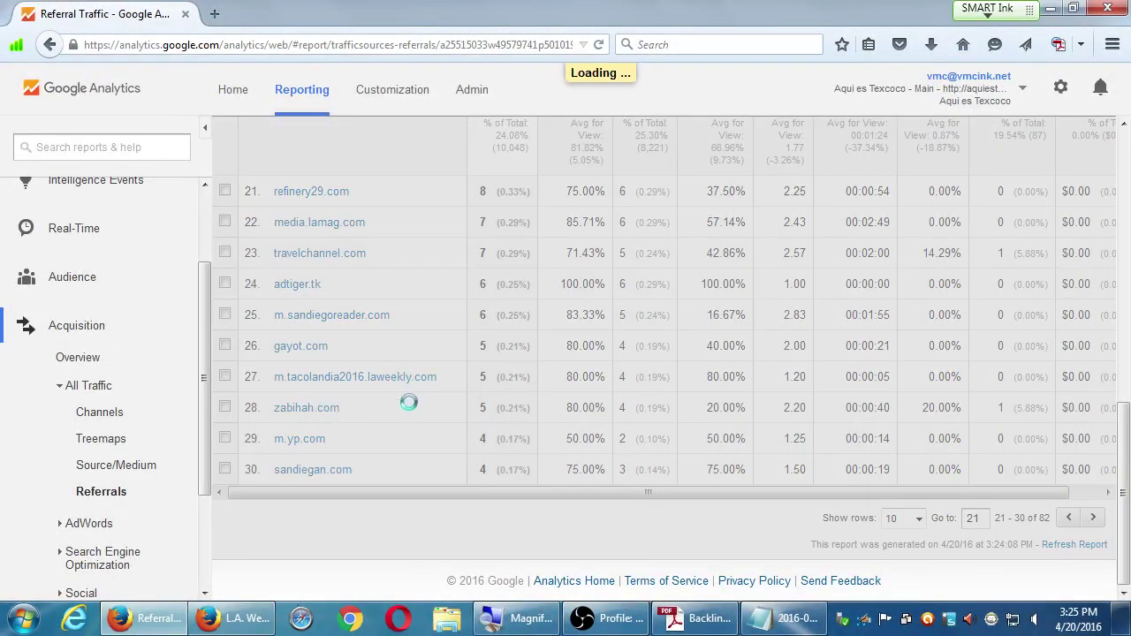
Step: Open zabihah.com's Aqui-es-Texcoco referral path and view its referring page in a new window
scroll(424, 411, down, 5)
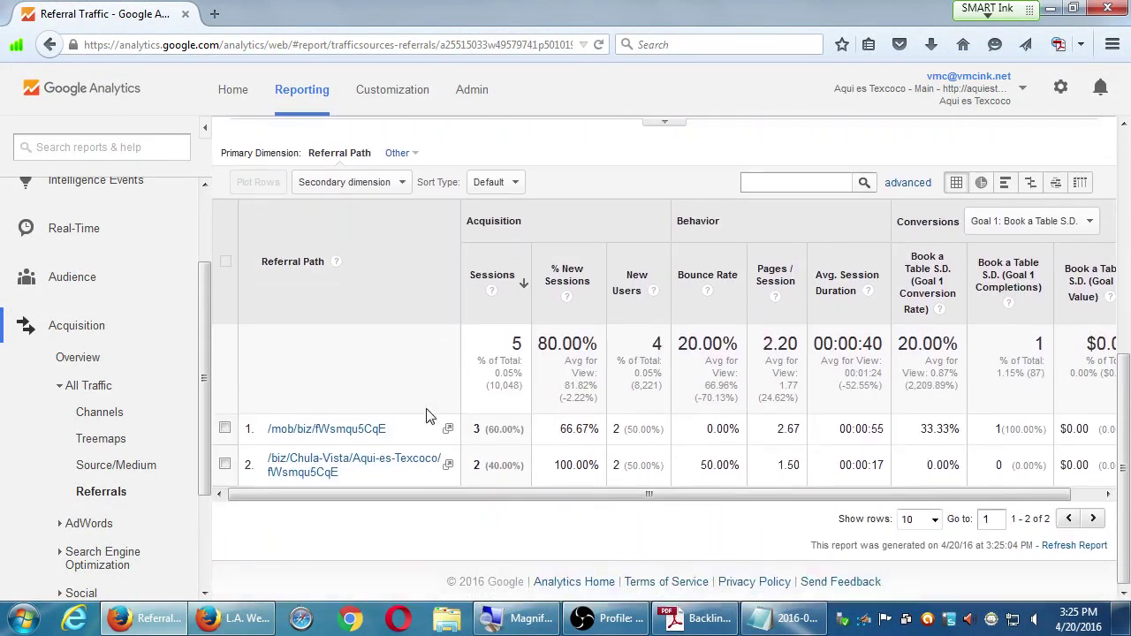
click(404, 458)
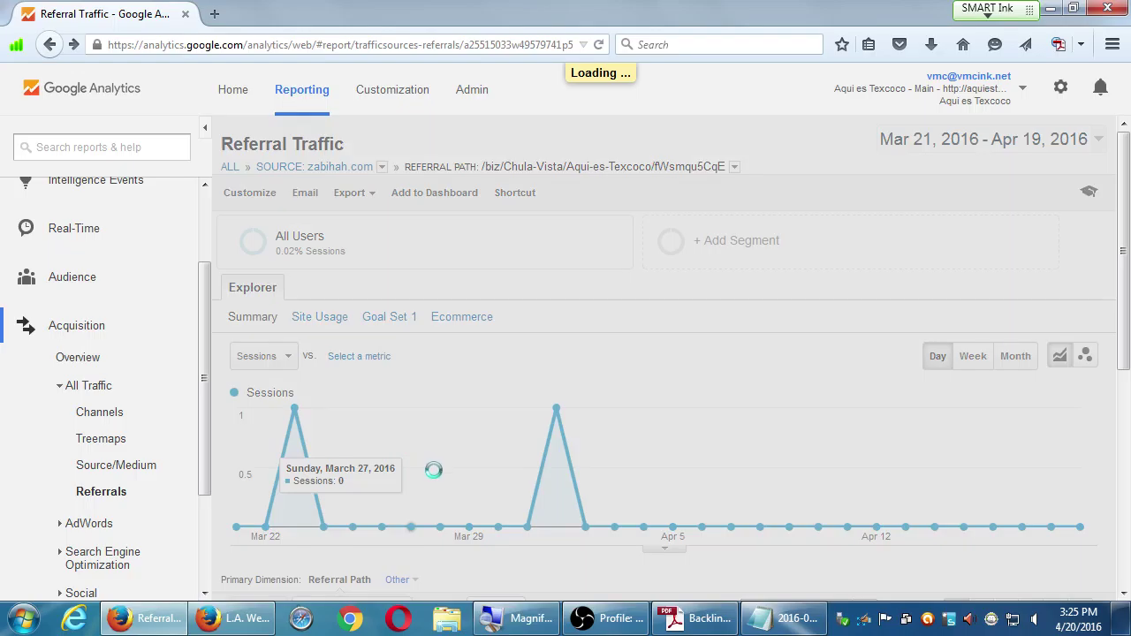
scroll(446, 495, down, 5)
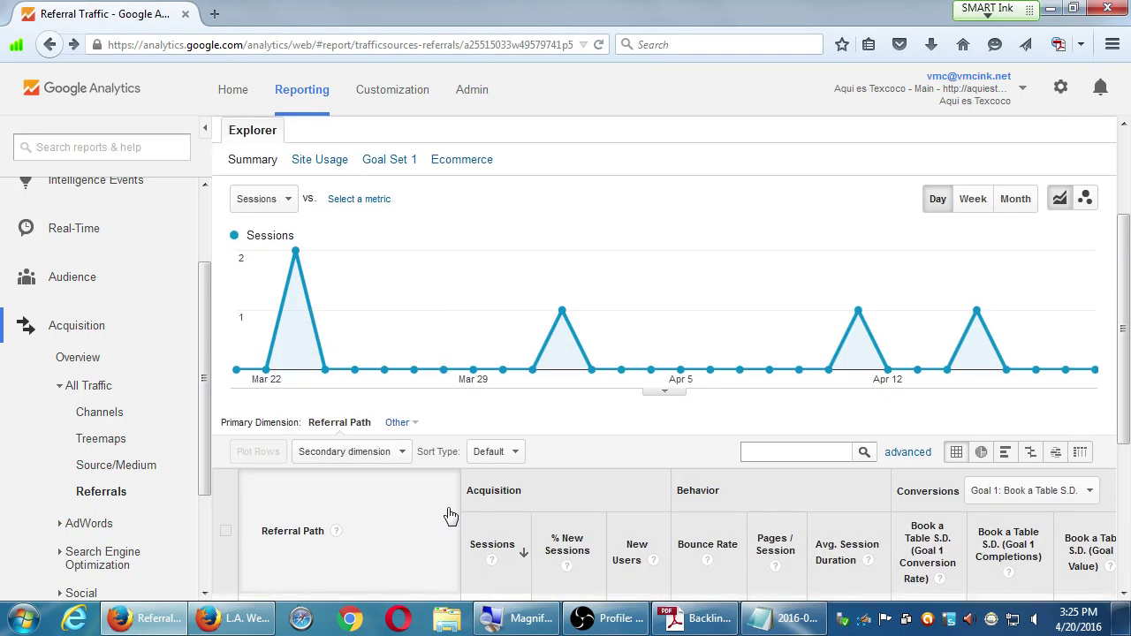
click(449, 514)
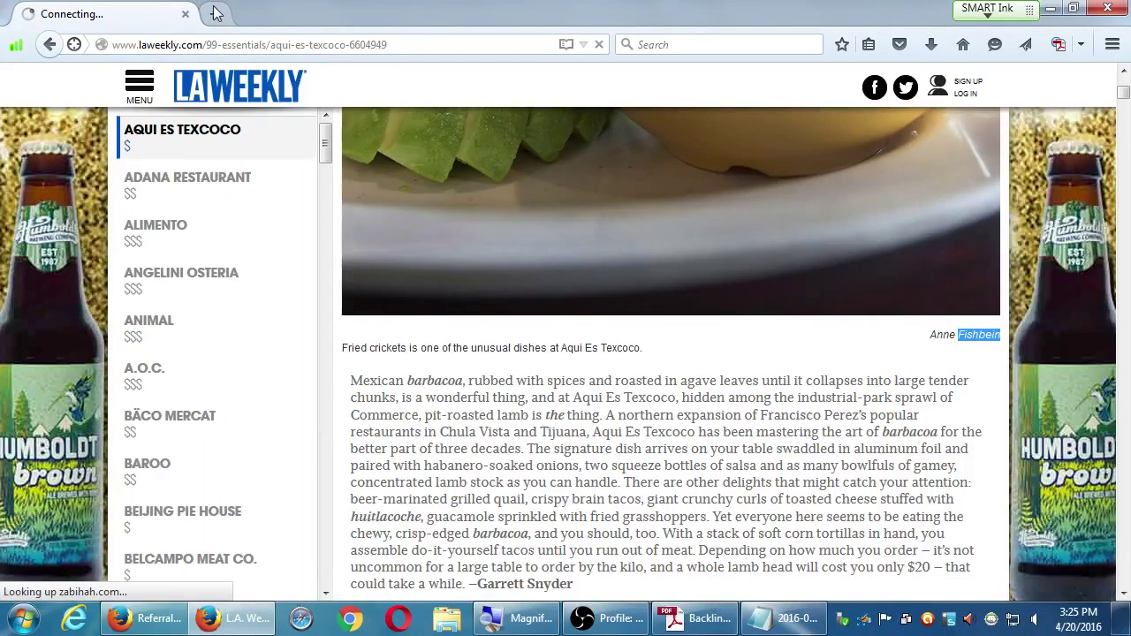
click(185, 14)
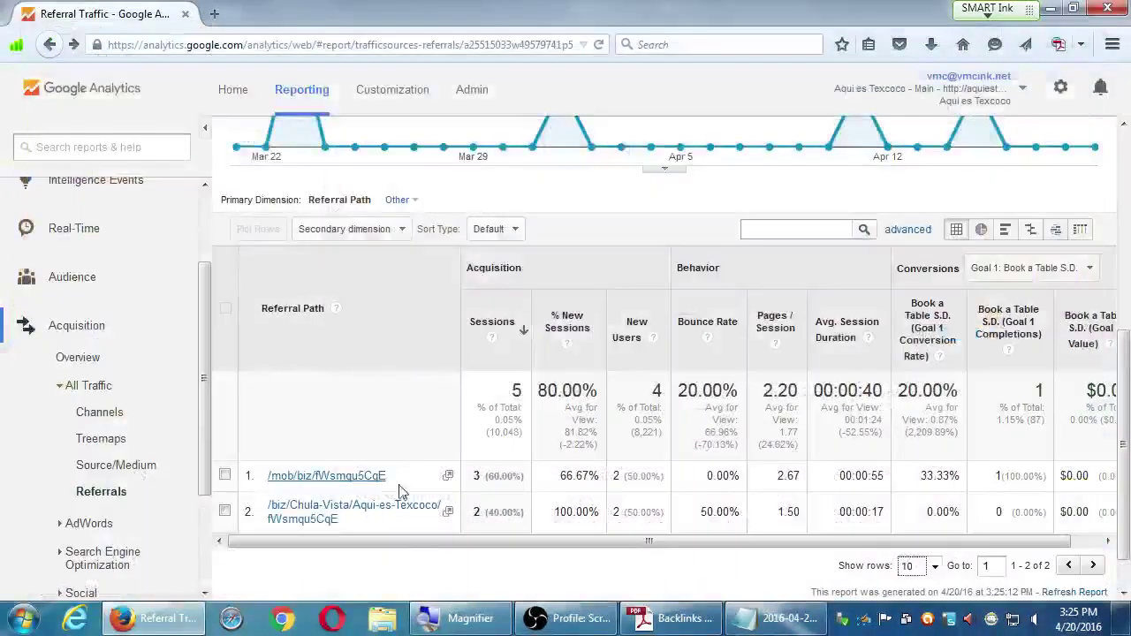
click(449, 513)
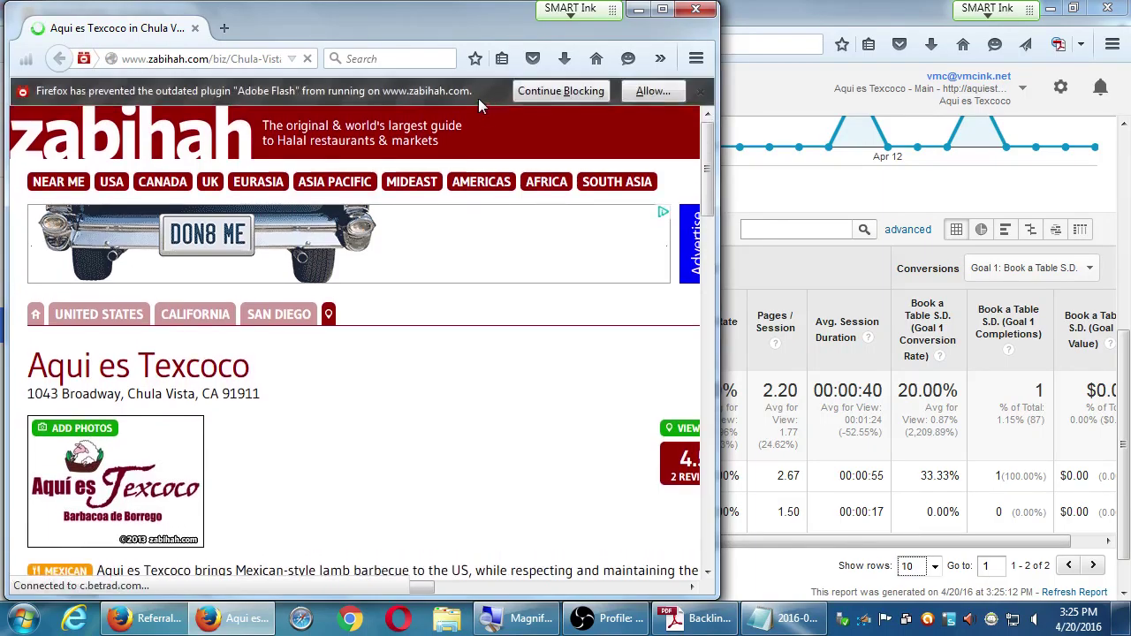
Step: Maximize and read the zabihah.com Aqui es Texcoco listing, then close its window
click(663, 10)
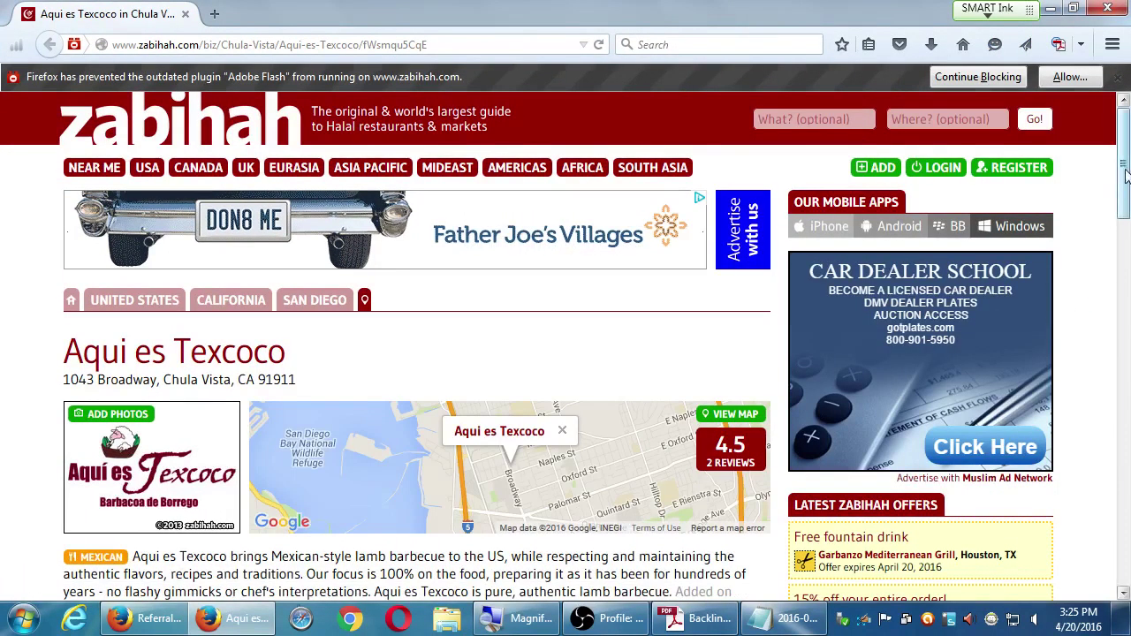
drag(1125, 173, 1117, 226)
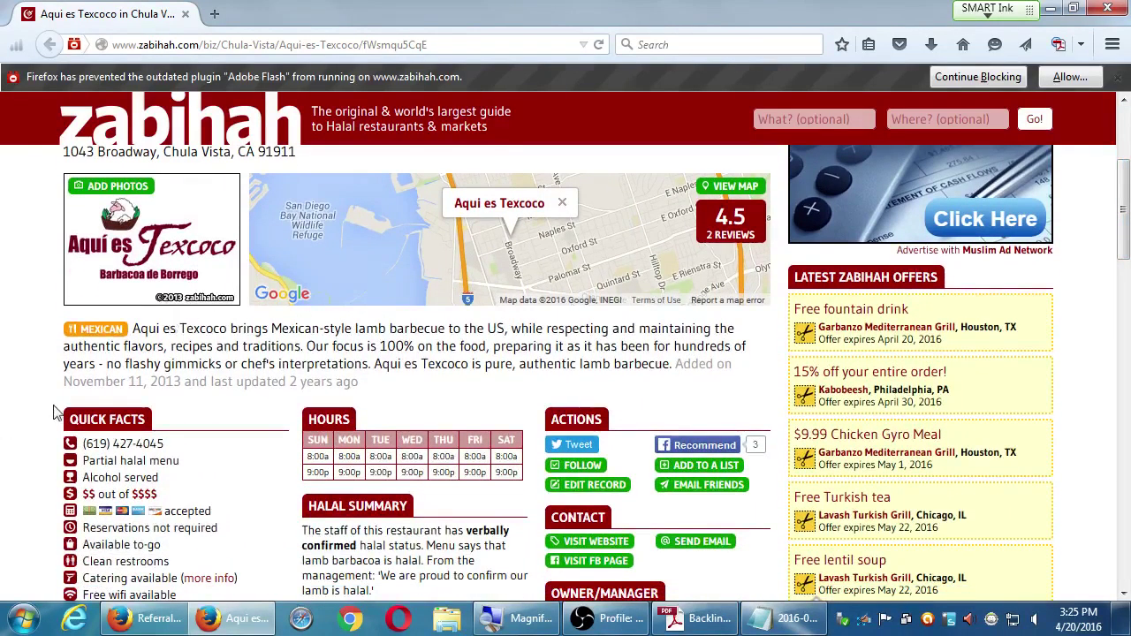
scroll(49, 407, down, 3)
scroll(283, 359, down, 4)
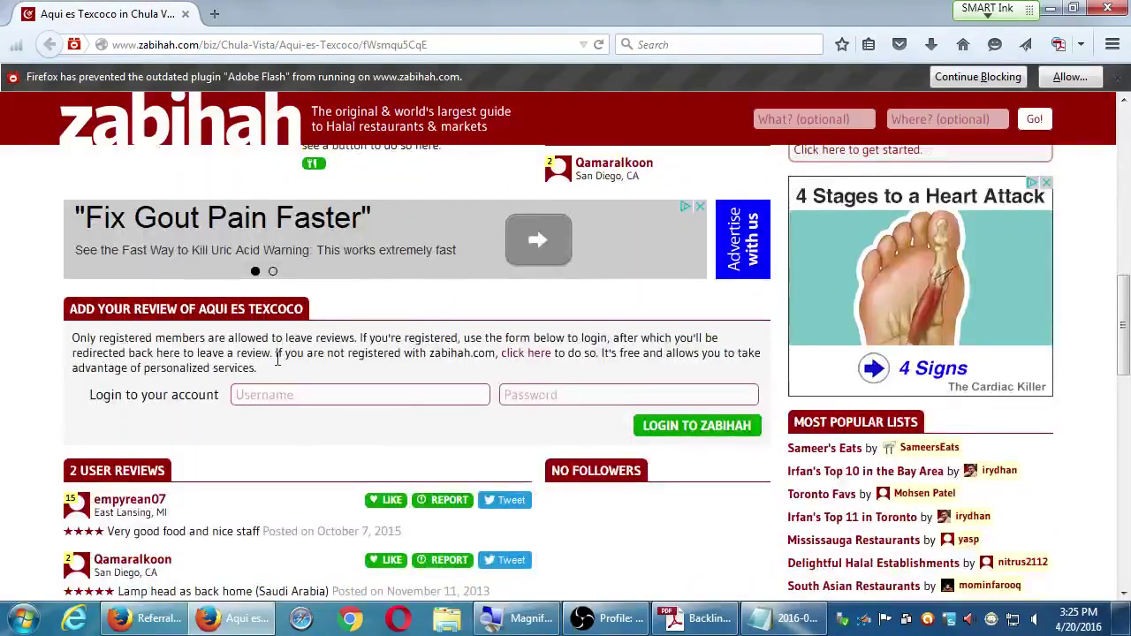
scroll(277, 365, down, 3)
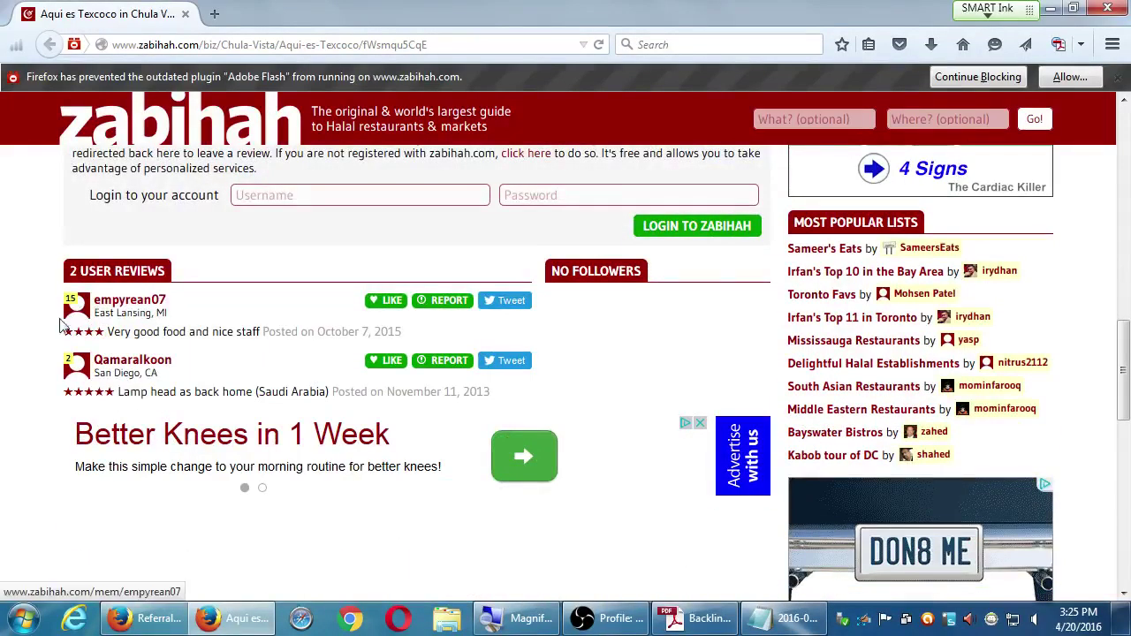
scroll(198, 430, up, 3)
scroll(198, 430, up, 10)
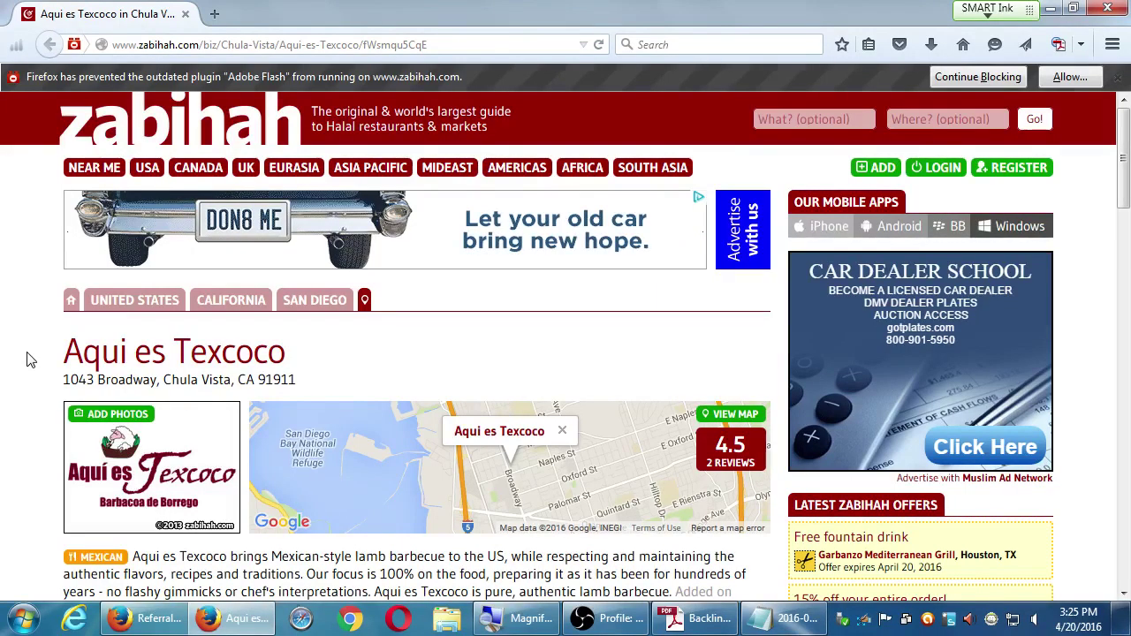
click(1111, 8)
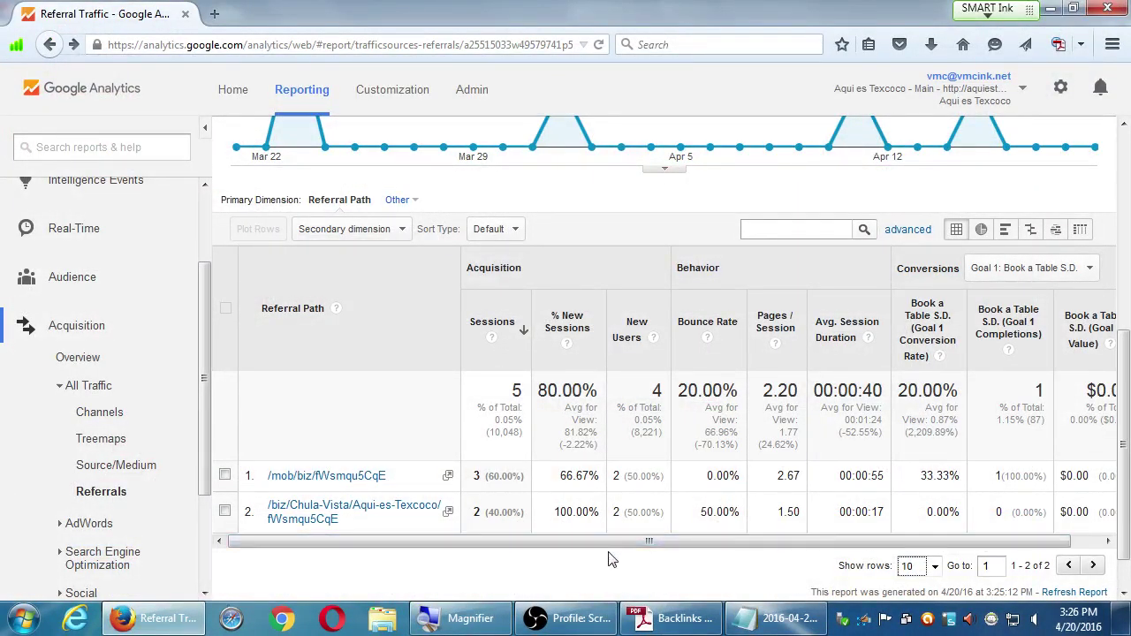
Step: Show the Channels table: 10,048 sessions, Organic Search 4,770, Referral 802
click(81, 420)
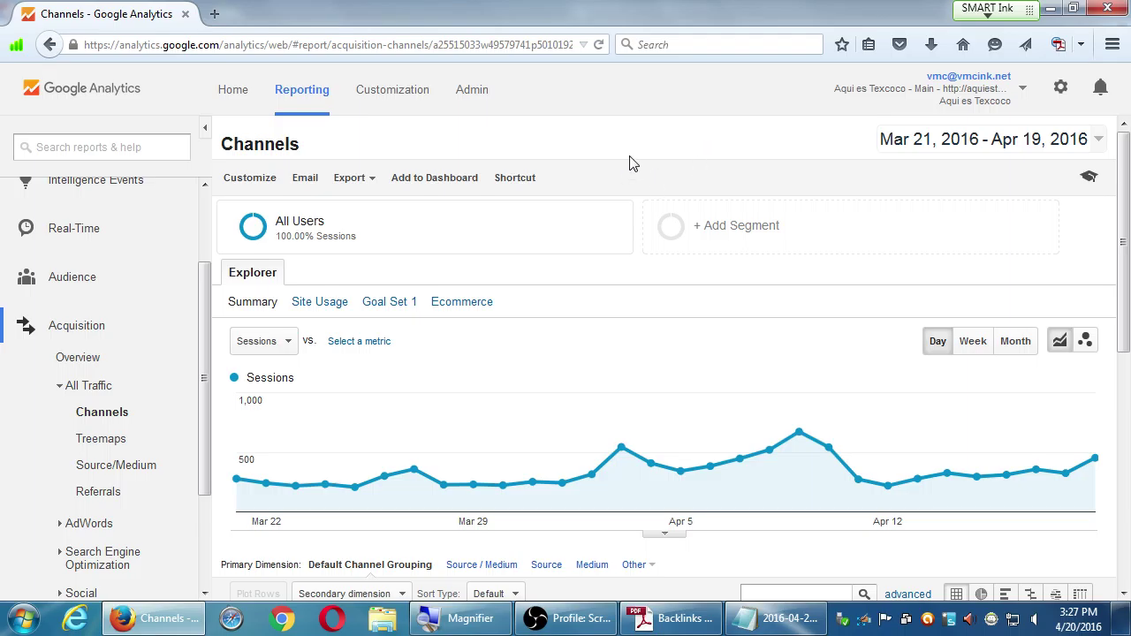
scroll(652, 124, down, 2)
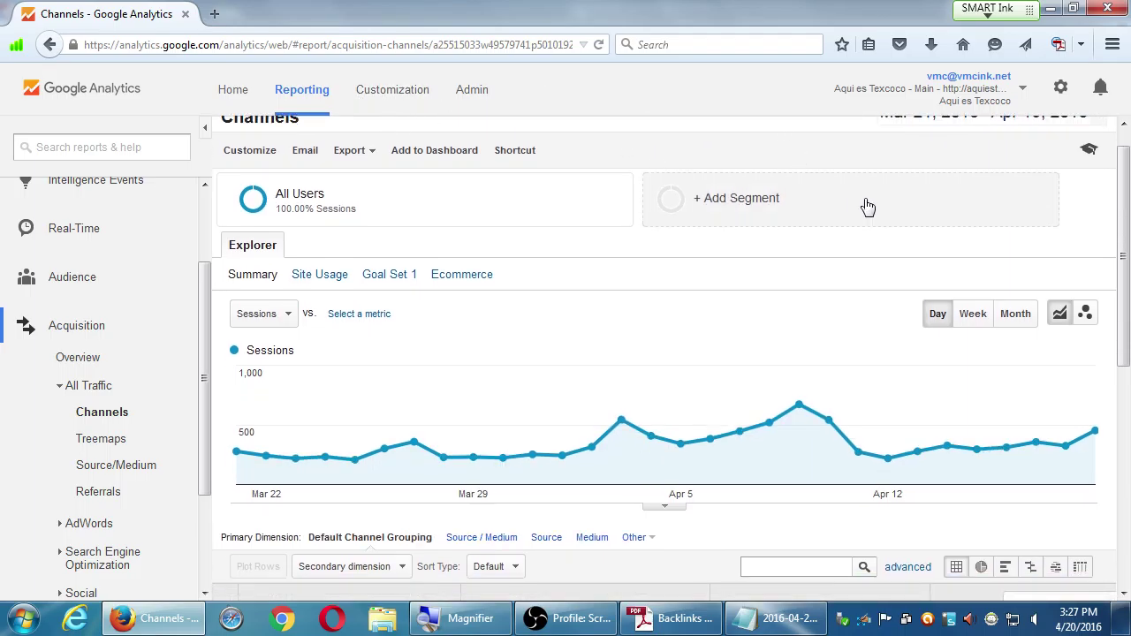
scroll(887, 232, down, 5)
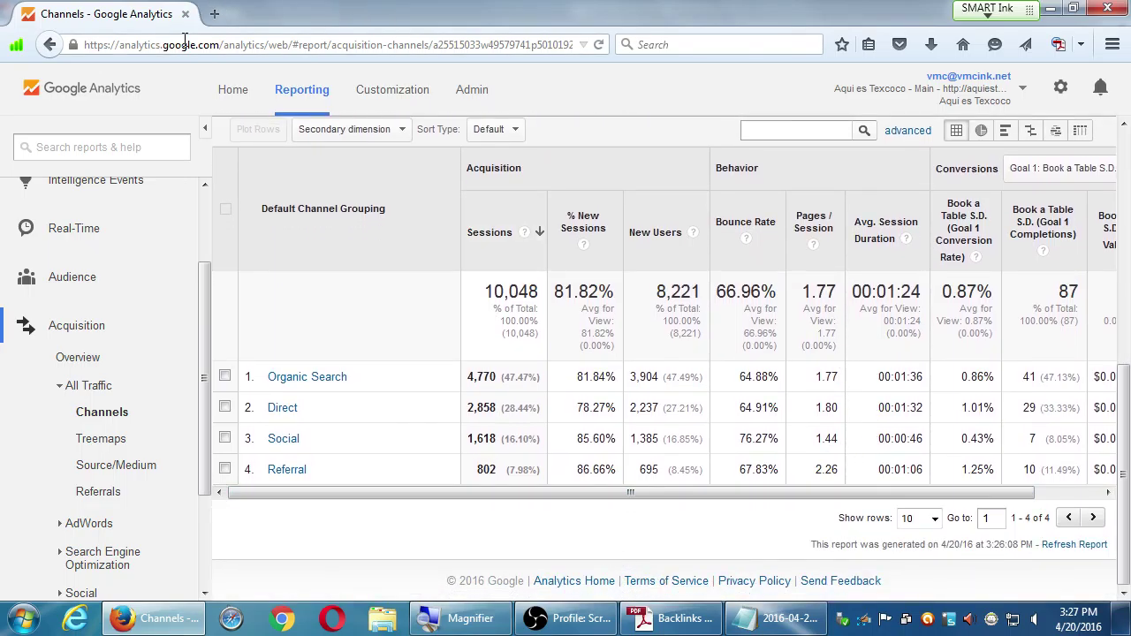
Step: Search for surfeasy in a new Firefox tab
click(217, 13)
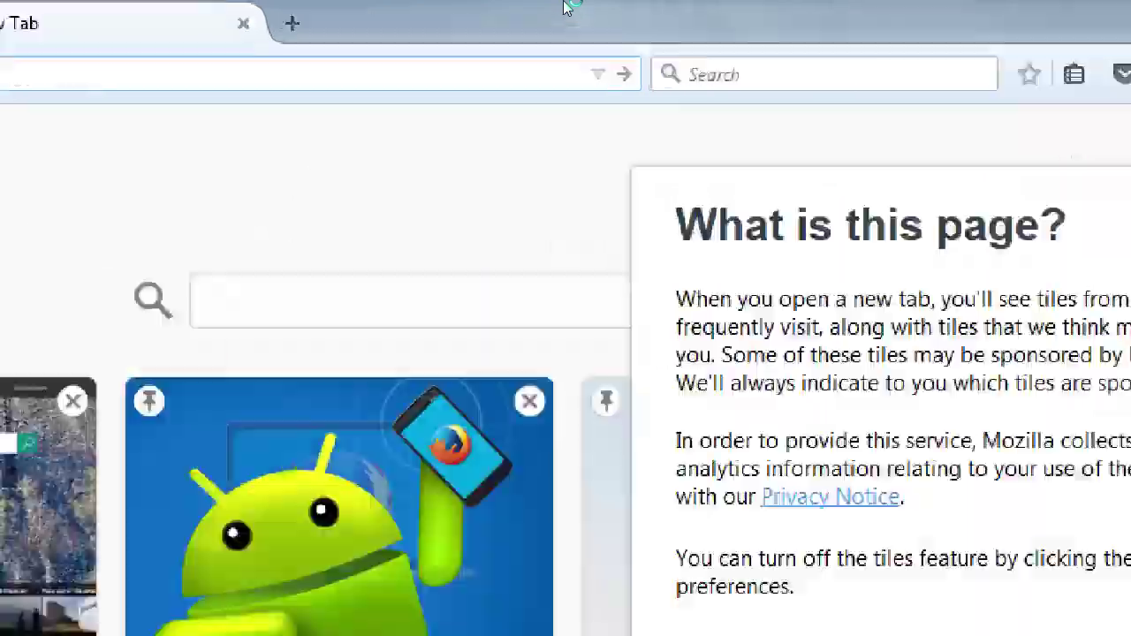
text(vpn)
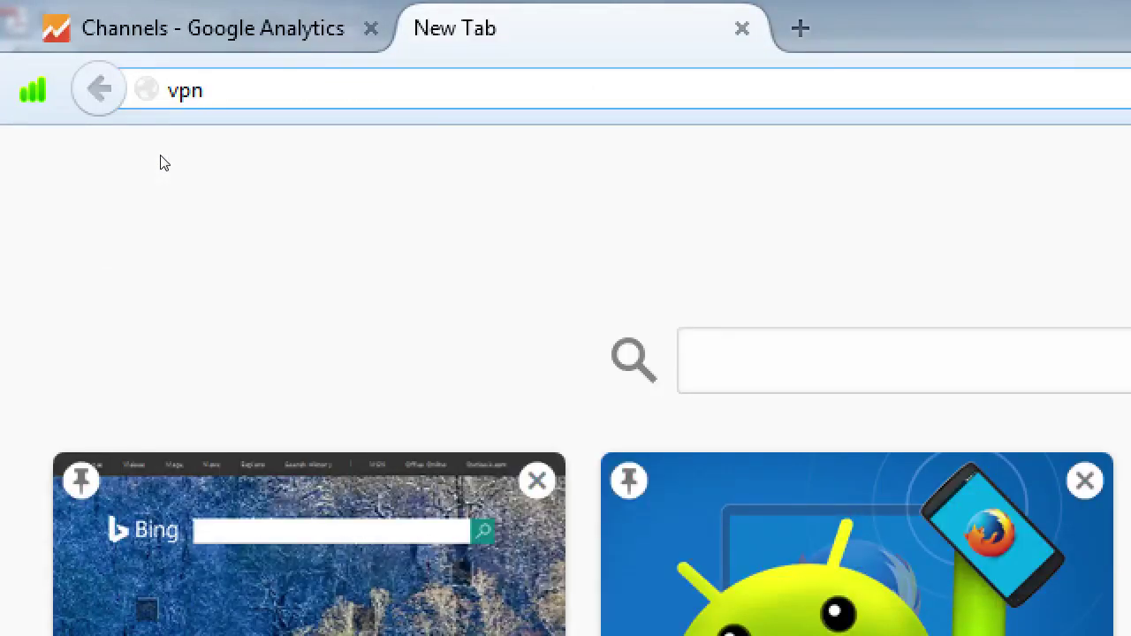
key(BackSpace)
key(BackSpace)
key(BackSpace)
text(surfeasy)
key(Return)
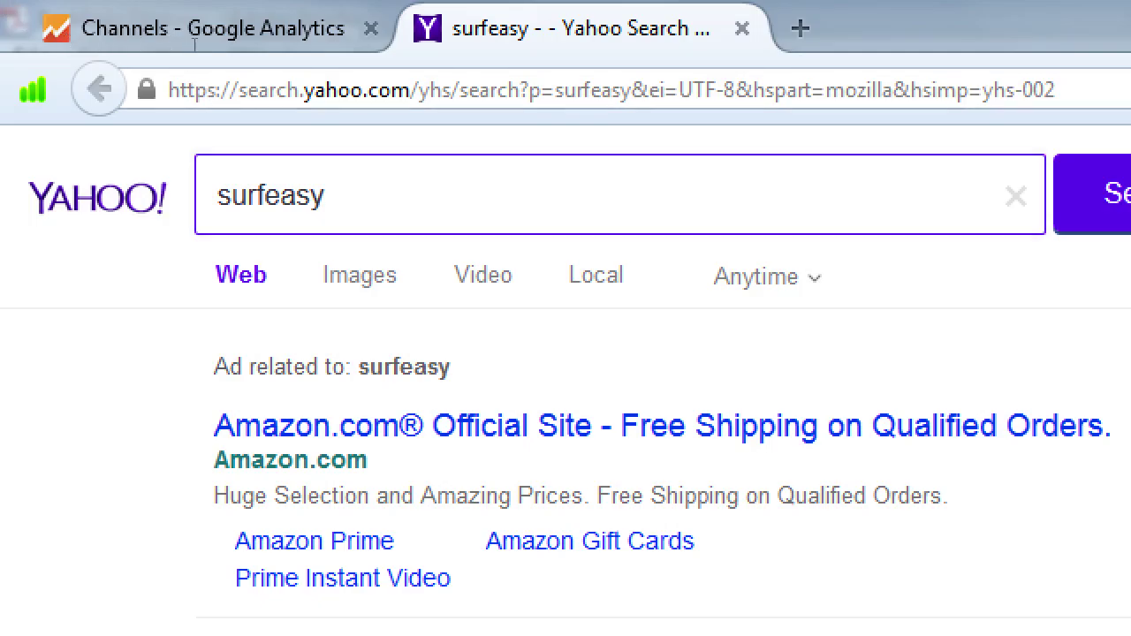
Step: Load sureasy.com in the address bar, which returns Server not found
key(ctrl+l)
text(sur)
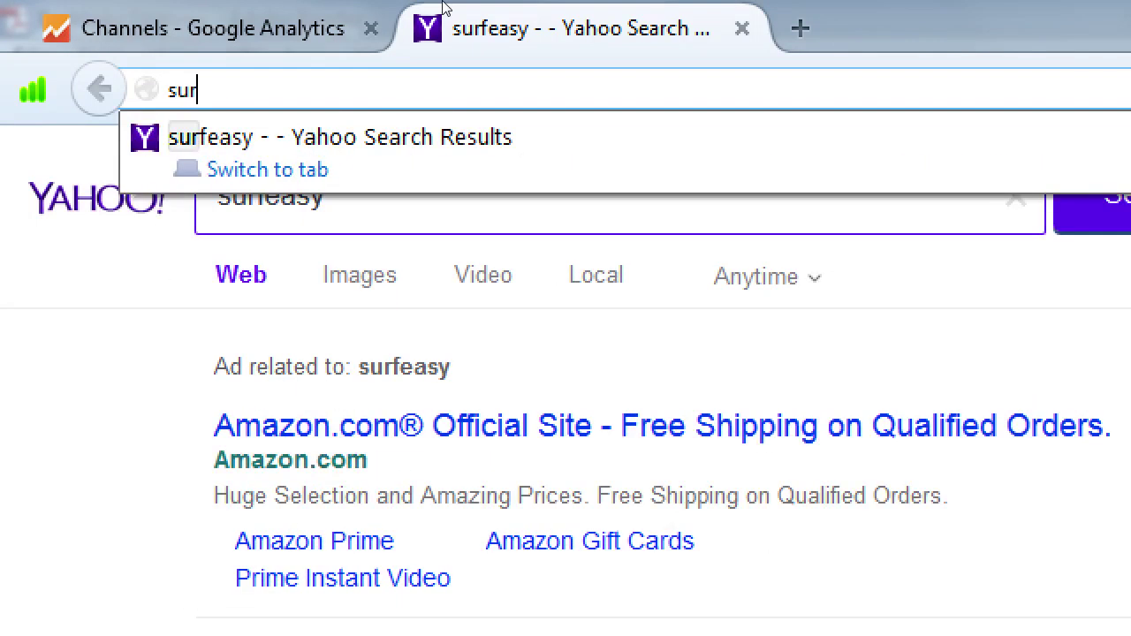
text(easy.com)
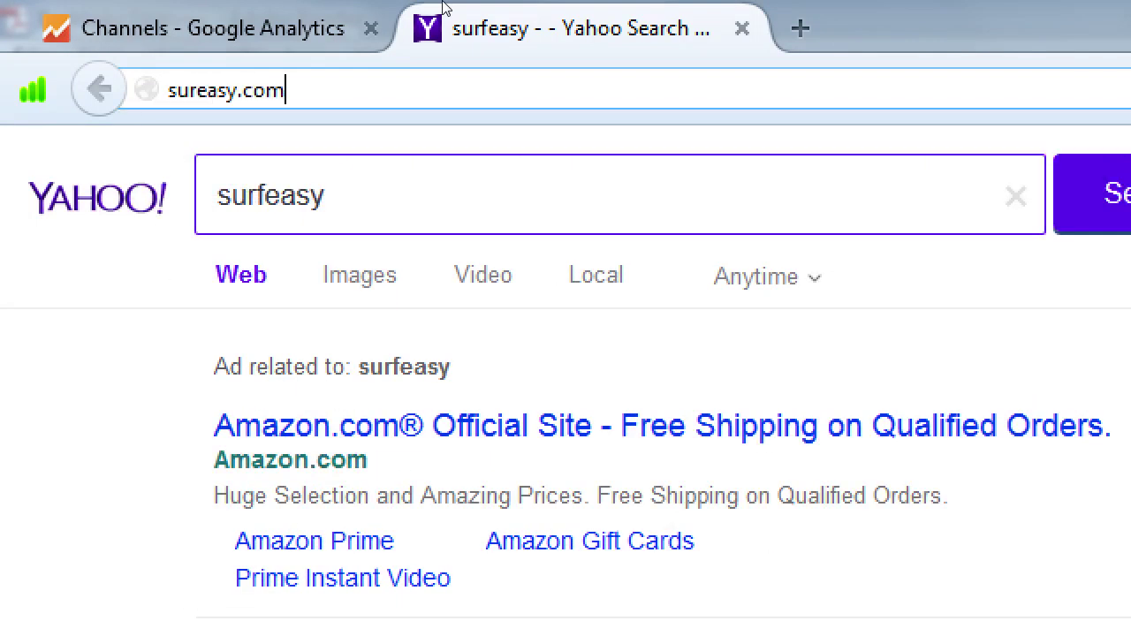
key(Return)
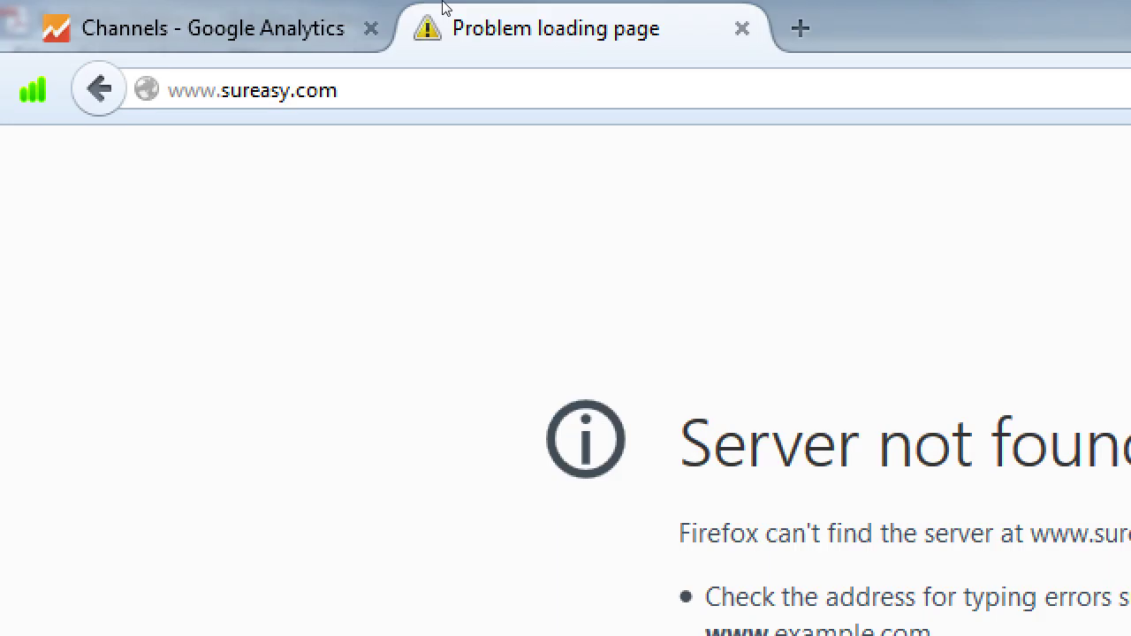
Step: Retry the failed address, reopen it in a new tab and close the error tab
key(ctrl+l)
key(ctrl+c)
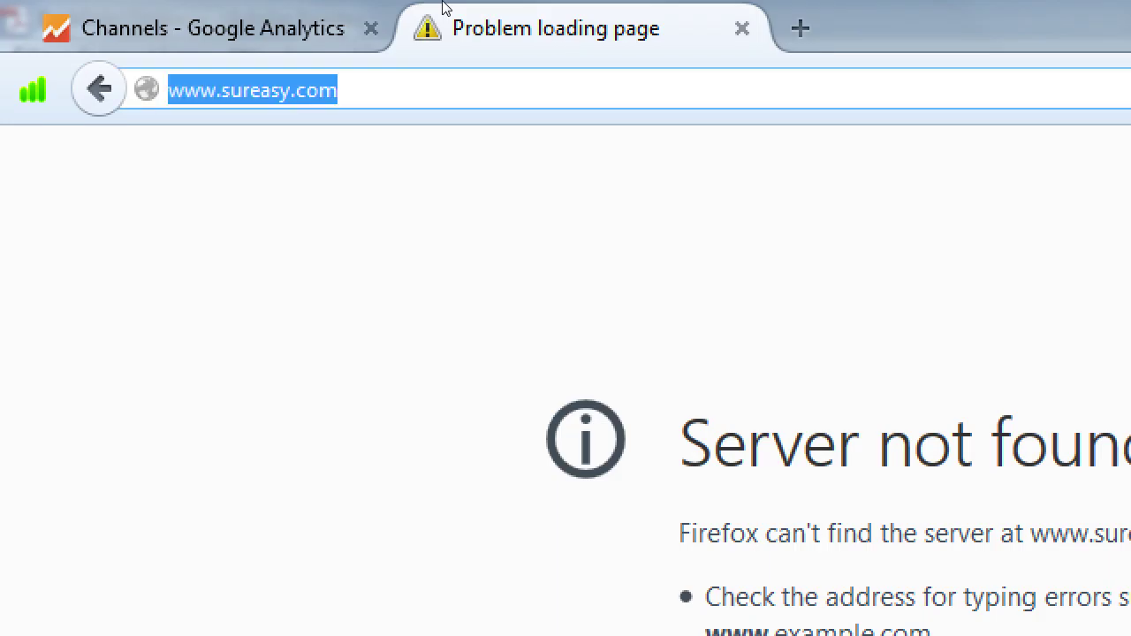
key(Return)
key(ctrl+t)
key(ctrl+v)
key(Return)
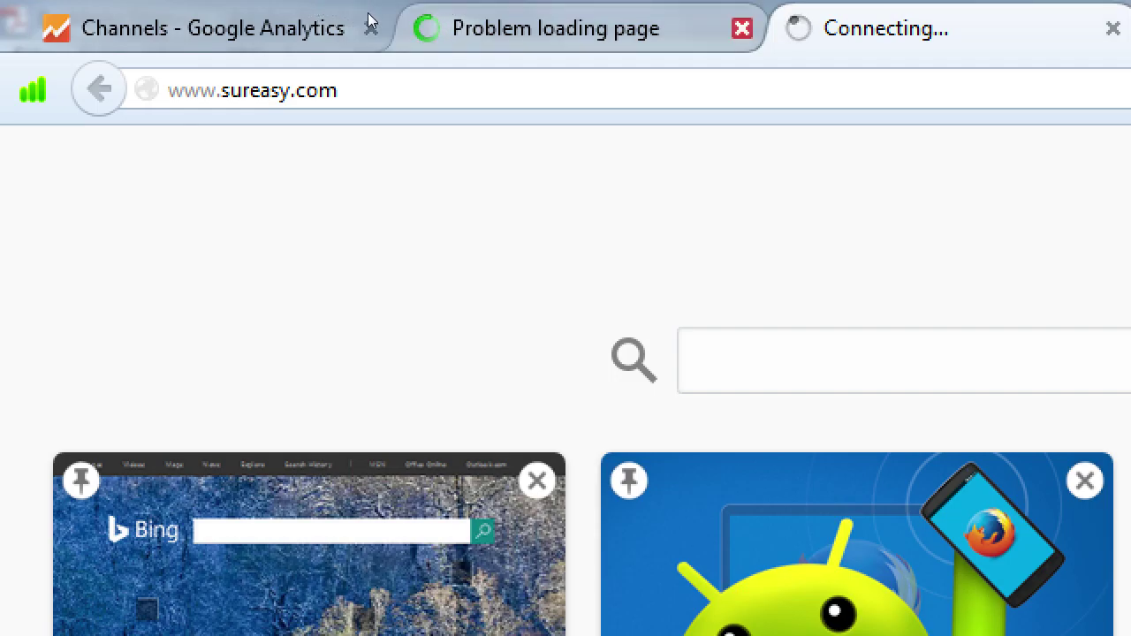
click(741, 28)
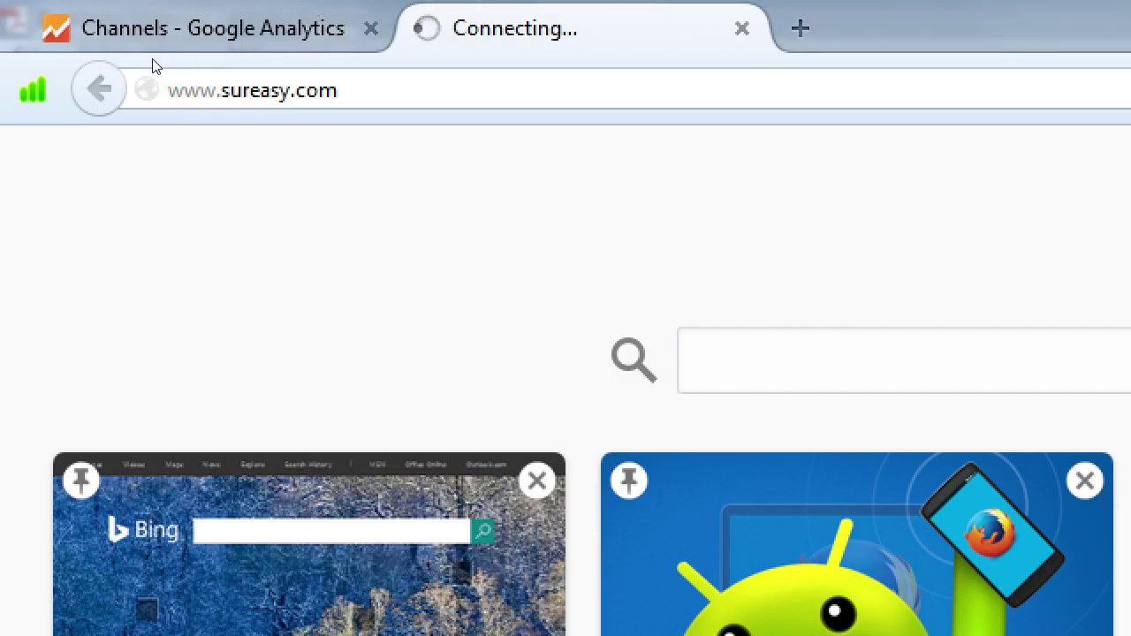
key(ctrl+l)
click(251, 90)
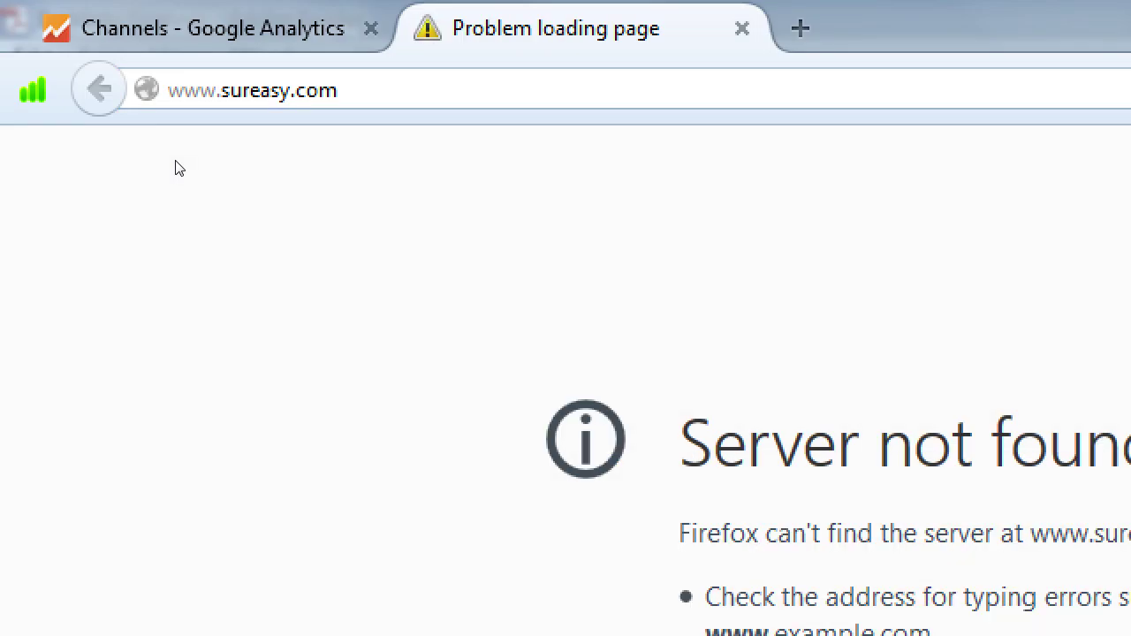
key(ctrl+l)
key(End)
key(Left)
key(Left)
key(Left)
key(Left)
key(Left)
key(Left)
key(Left)
key(Left)
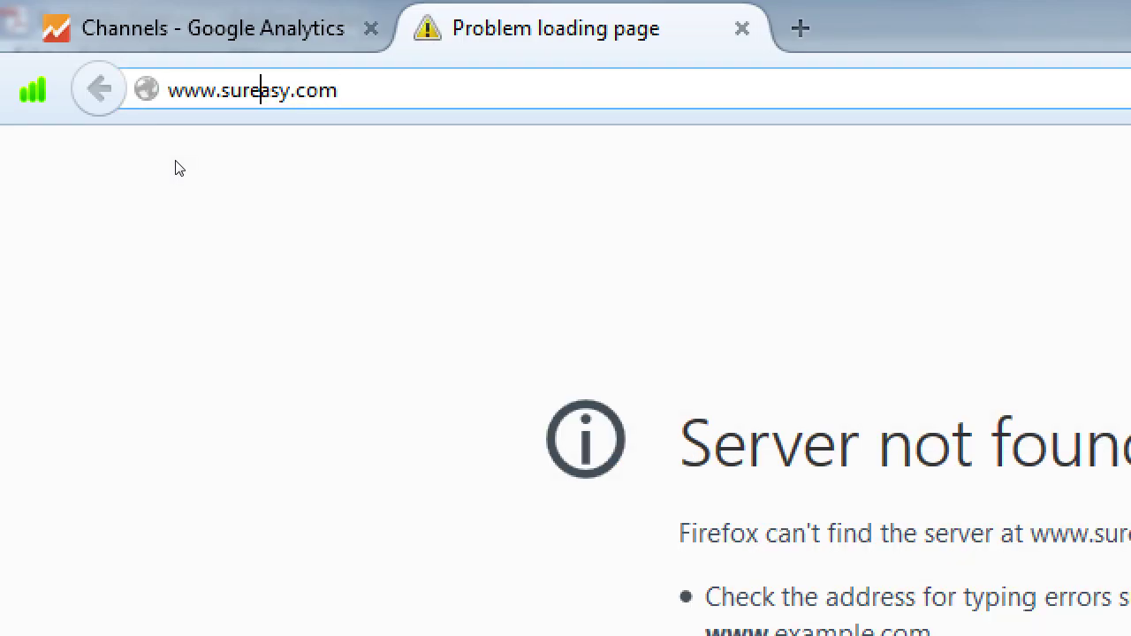
text(f)
key(Return)
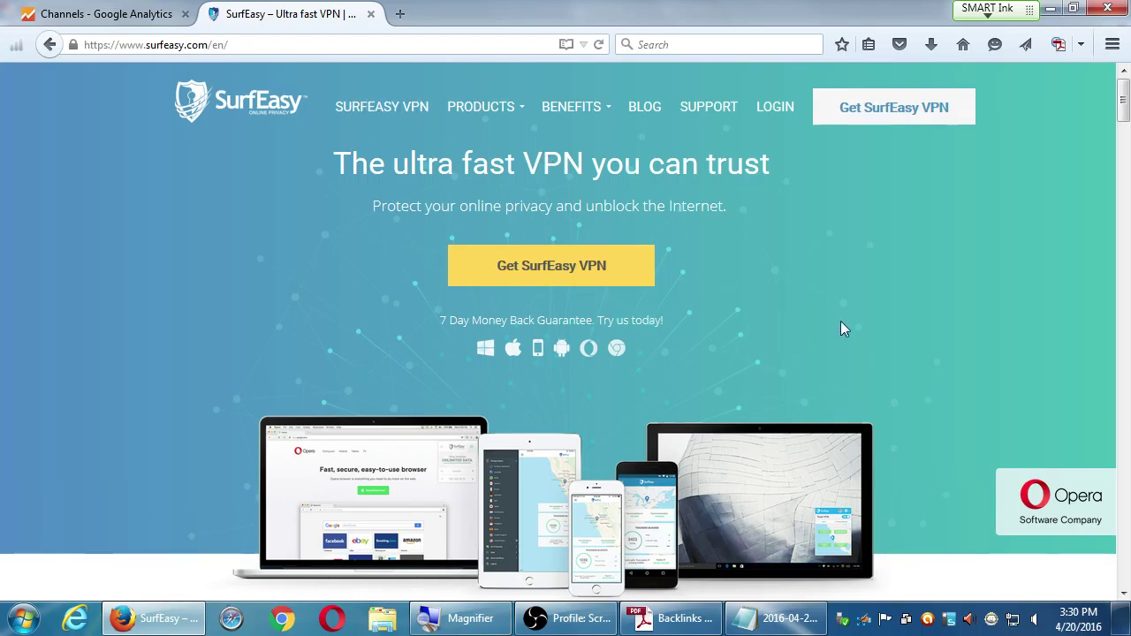
scroll(844, 323, down, 7)
scroll(863, 324, down, 8)
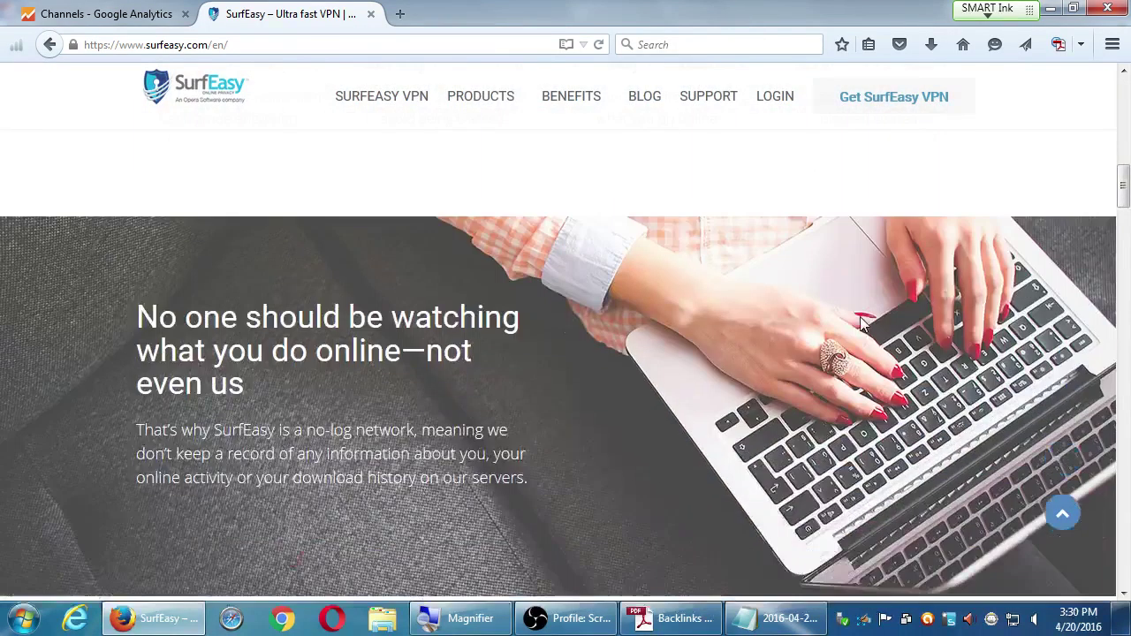
scroll(864, 324, down, 3)
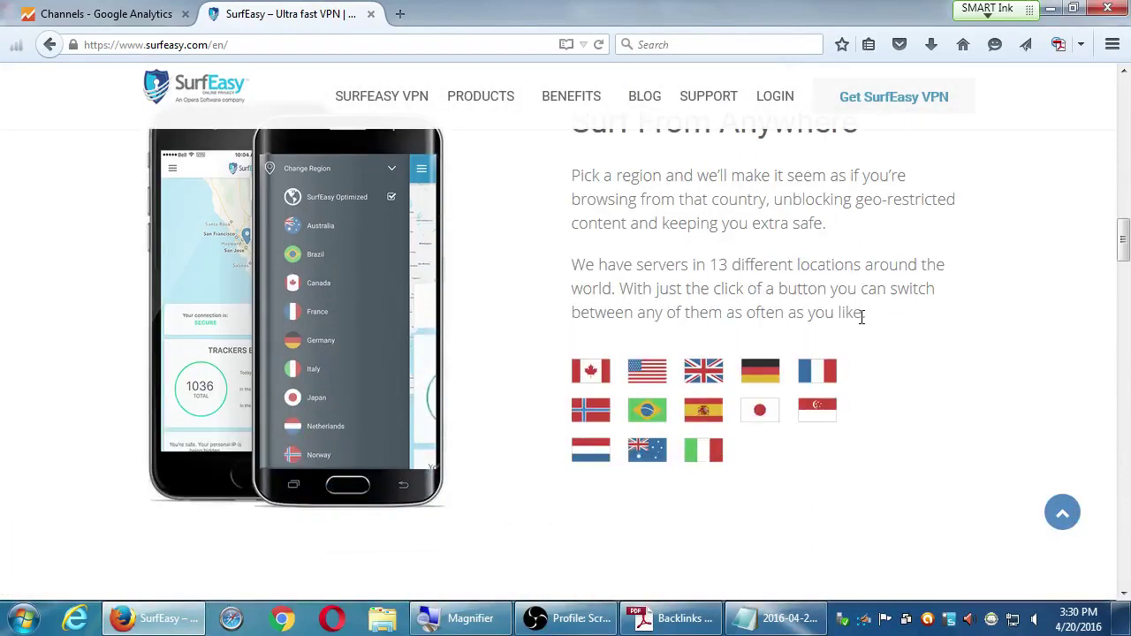
scroll(860, 317, down, 10)
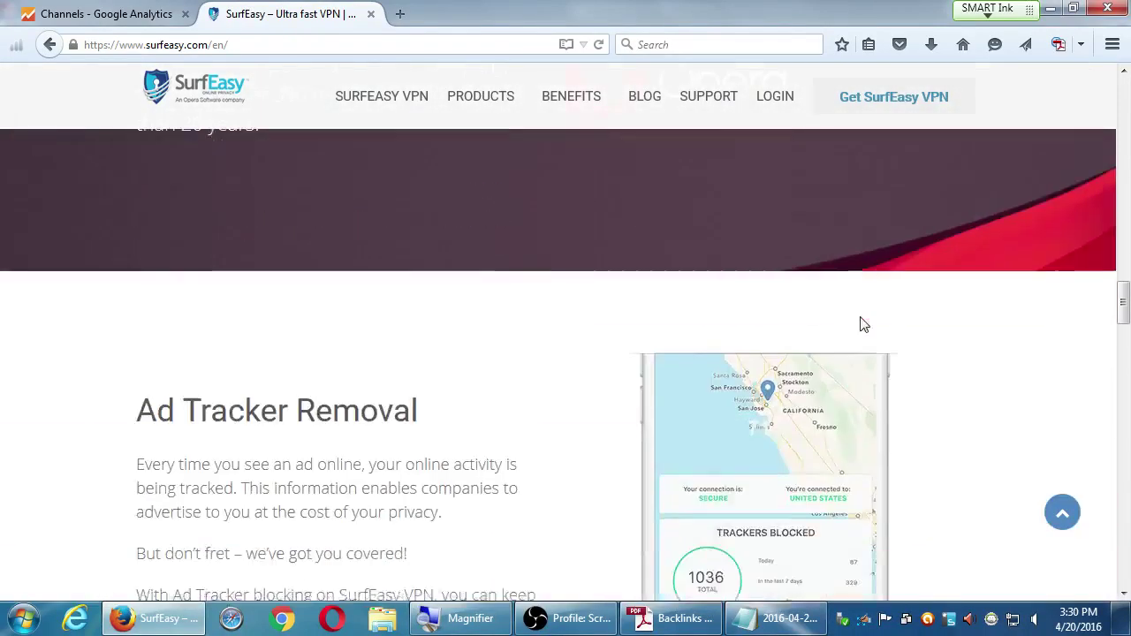
scroll(953, 318, down, 2)
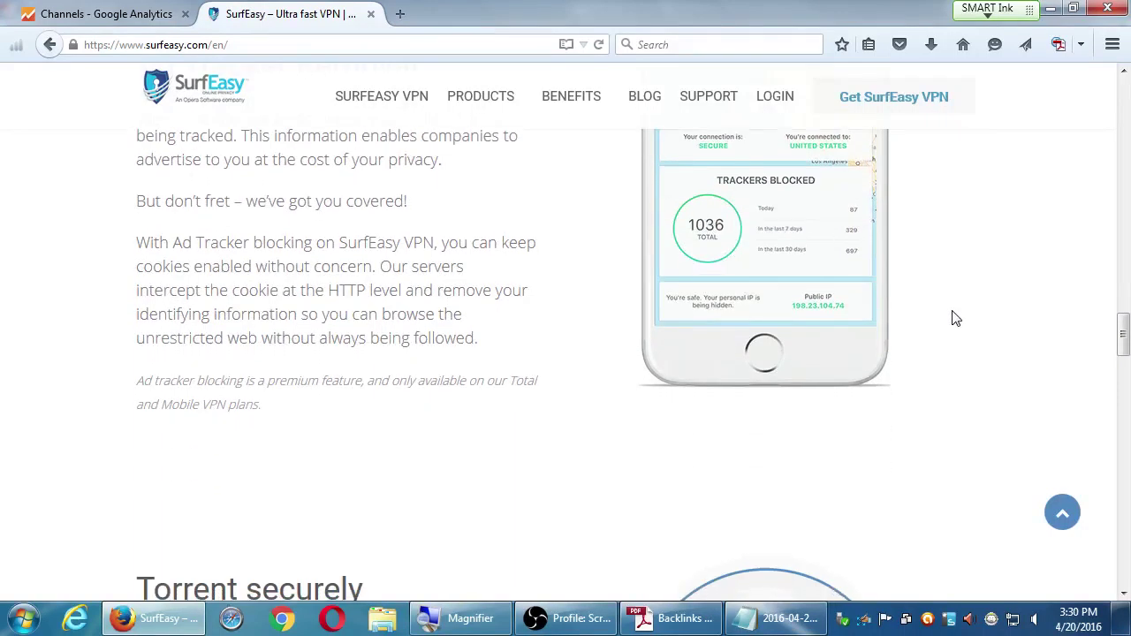
scroll(955, 318, down, 10)
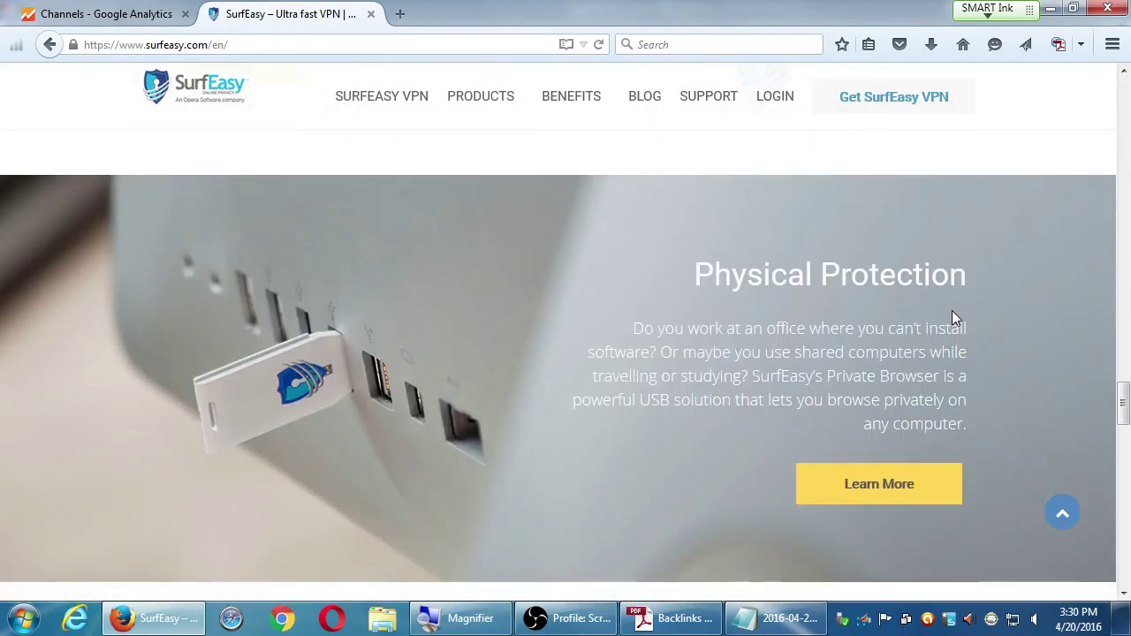
scroll(952, 312, up, 1)
scroll(952, 312, down, 2)
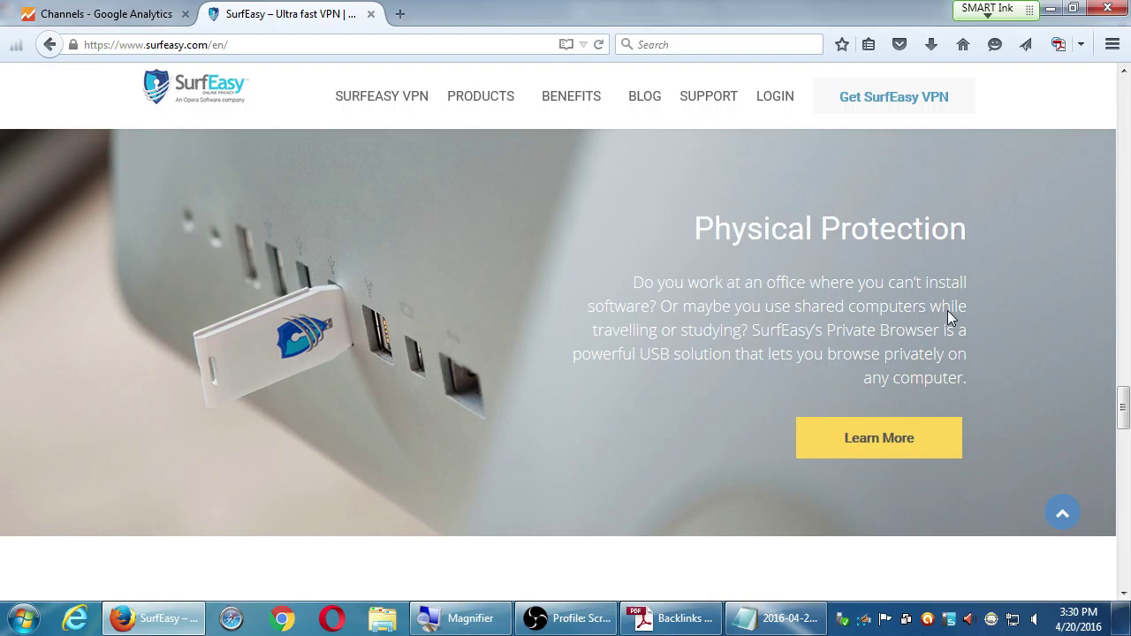
scroll(947, 310, down, 6)
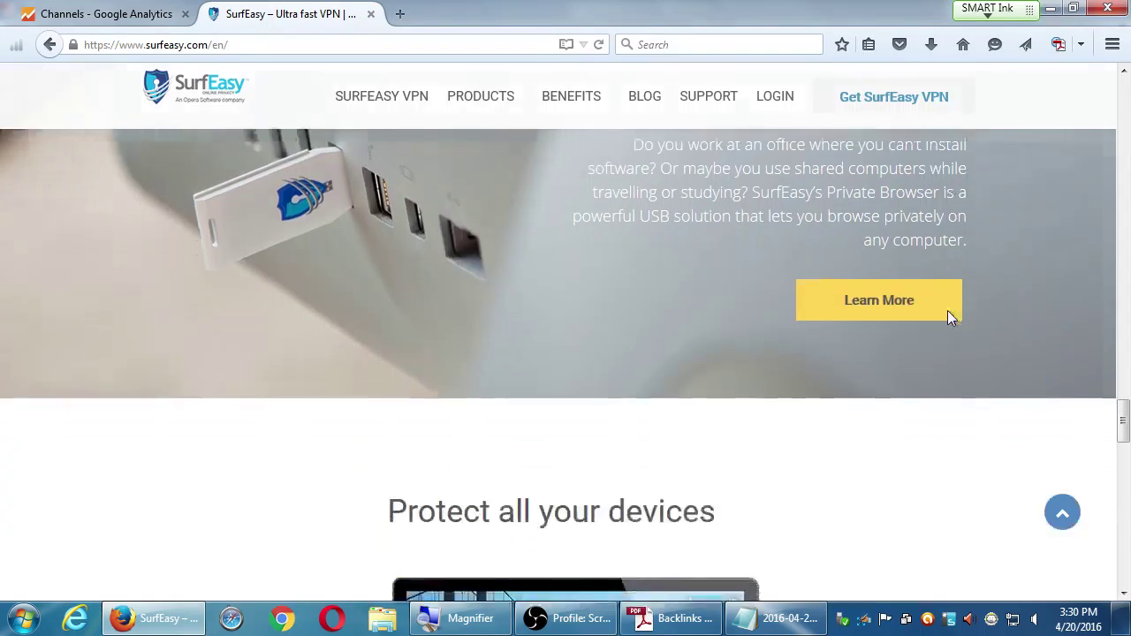
scroll(950, 318, down, 8)
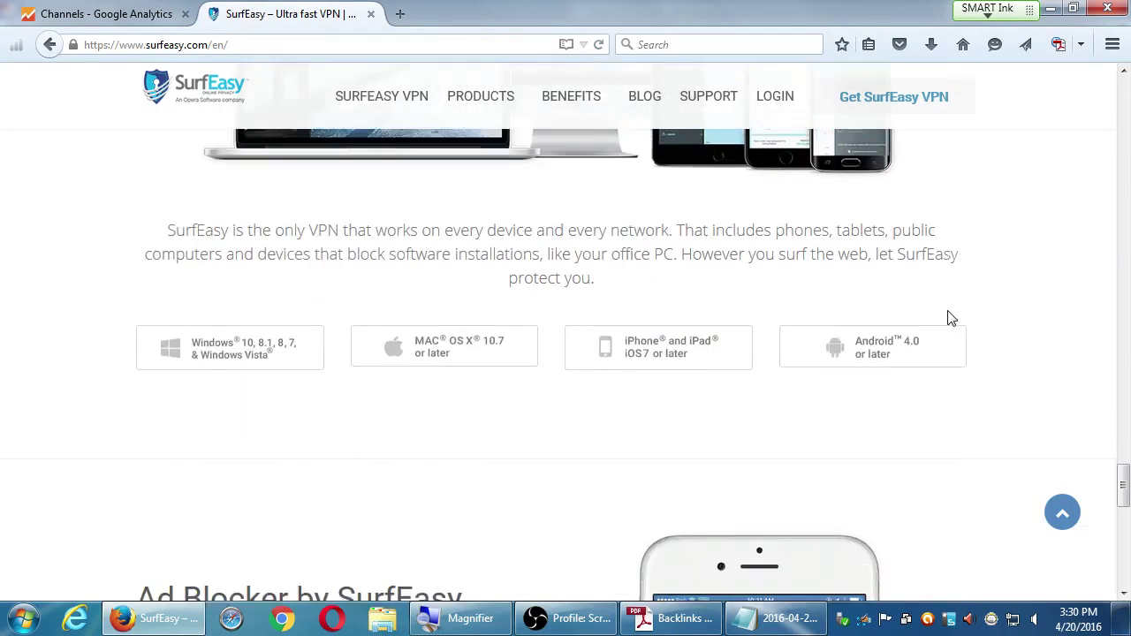
scroll(951, 318, down, 4)
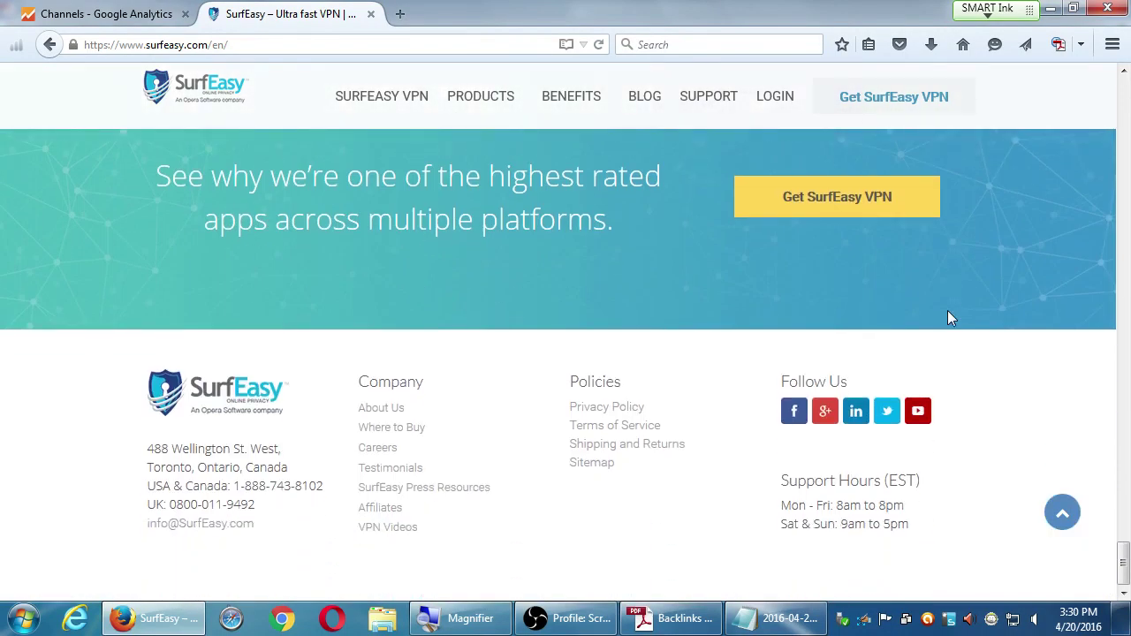
click(1125, 97)
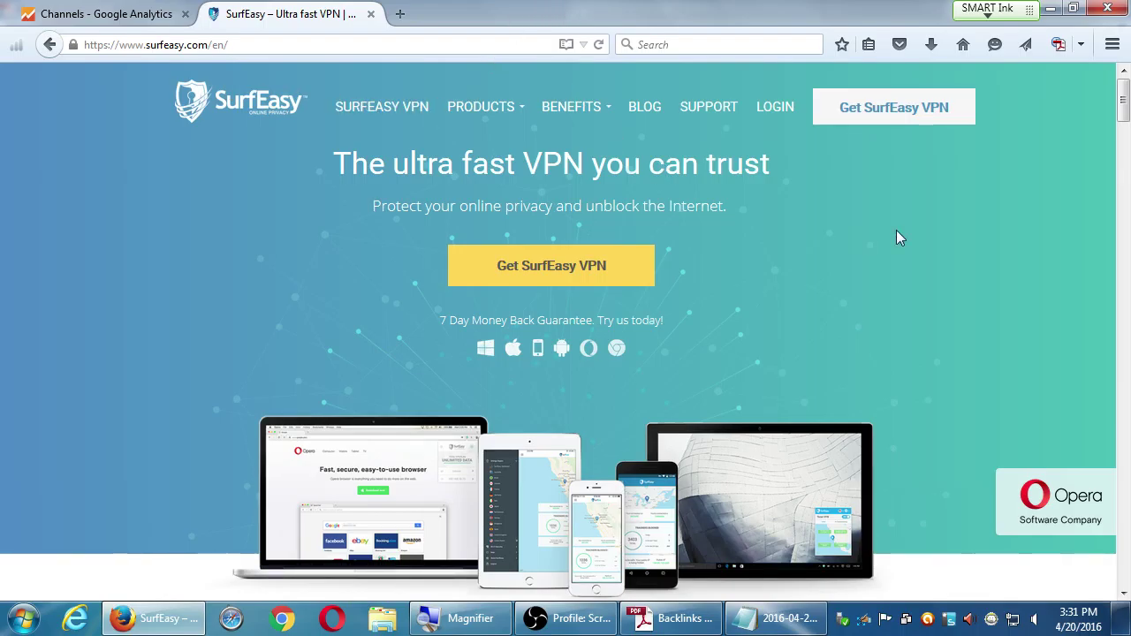
Step: Close the SurfEasy tab to return to the Channels report showing 10,048 sessions
drag(1124, 98, 1078, 397)
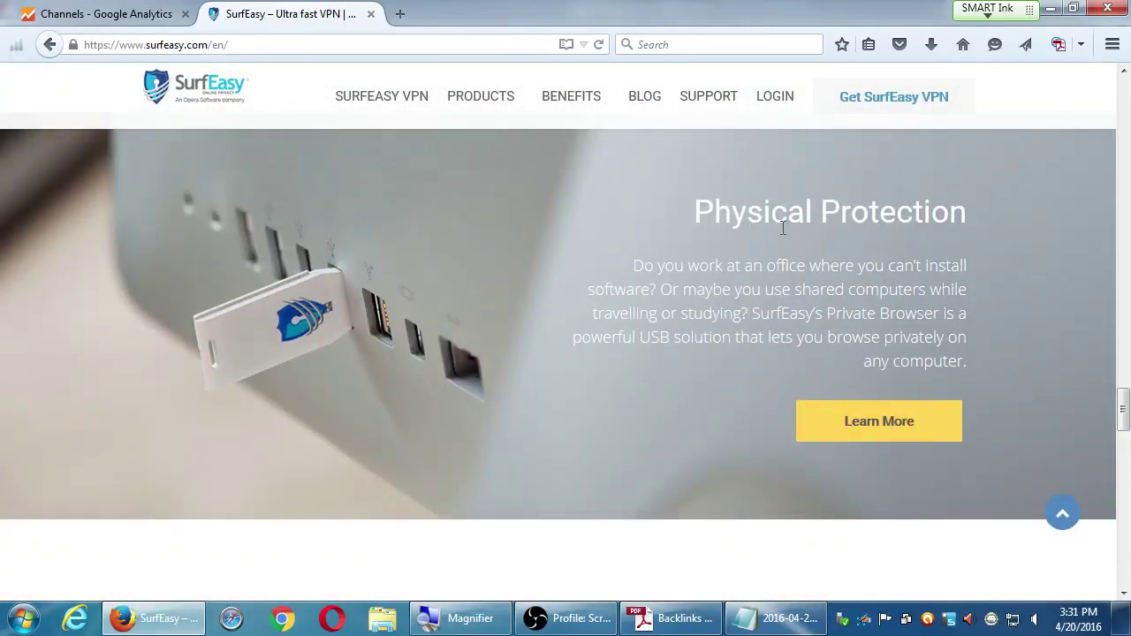
drag(762, 212, 949, 214)
drag(1124, 409, 1124, 100)
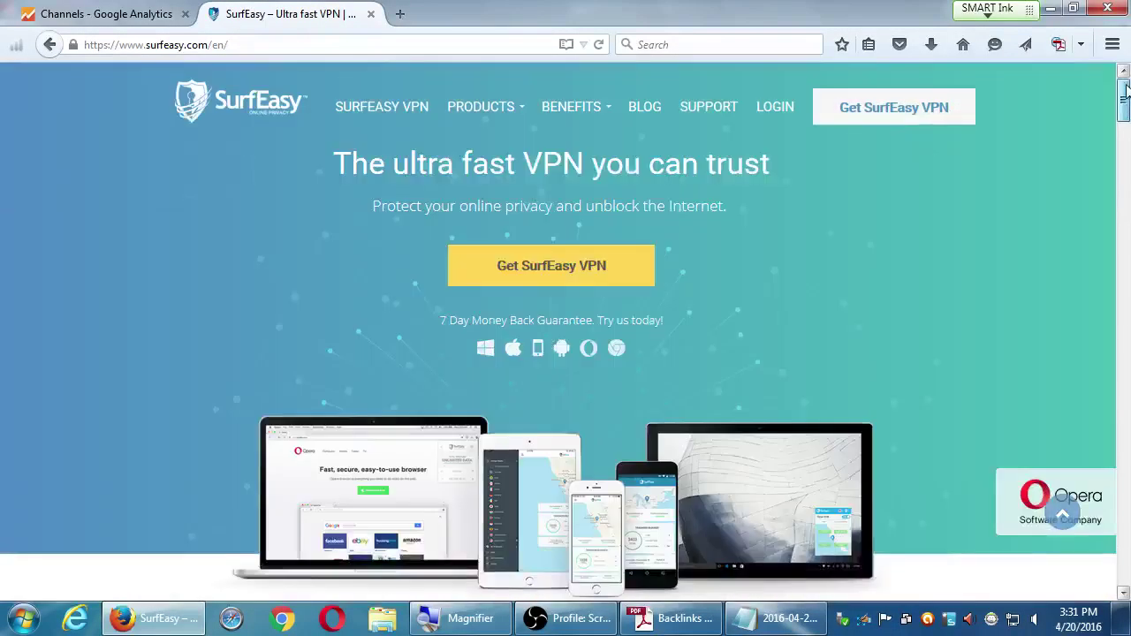
mouse_move(491, 109)
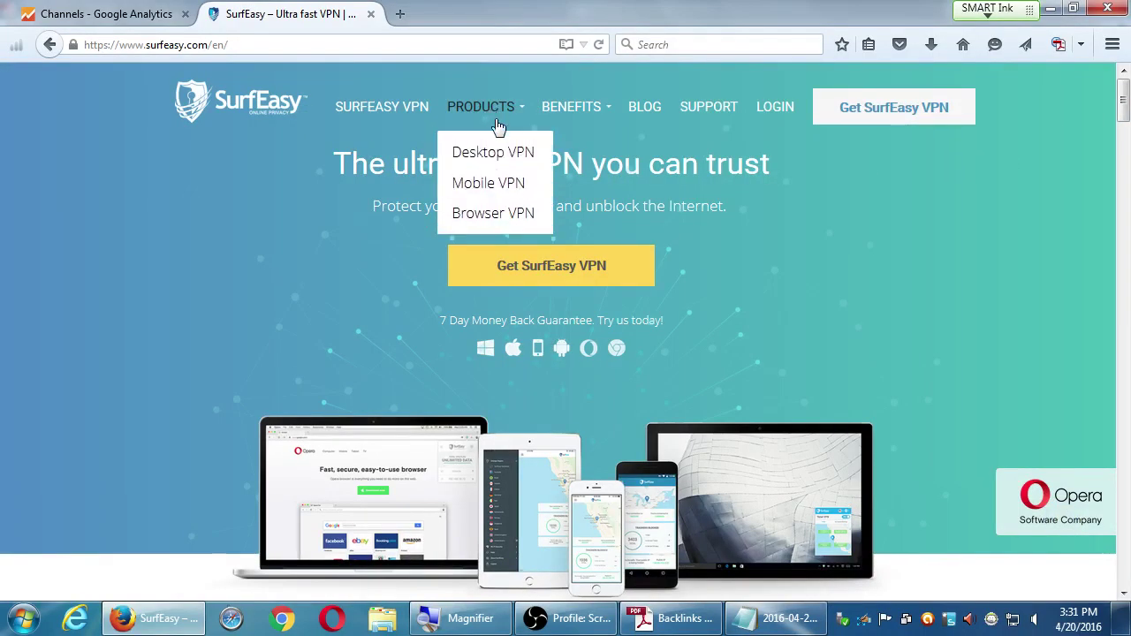
mouse_move(520, 161)
mouse_move(517, 189)
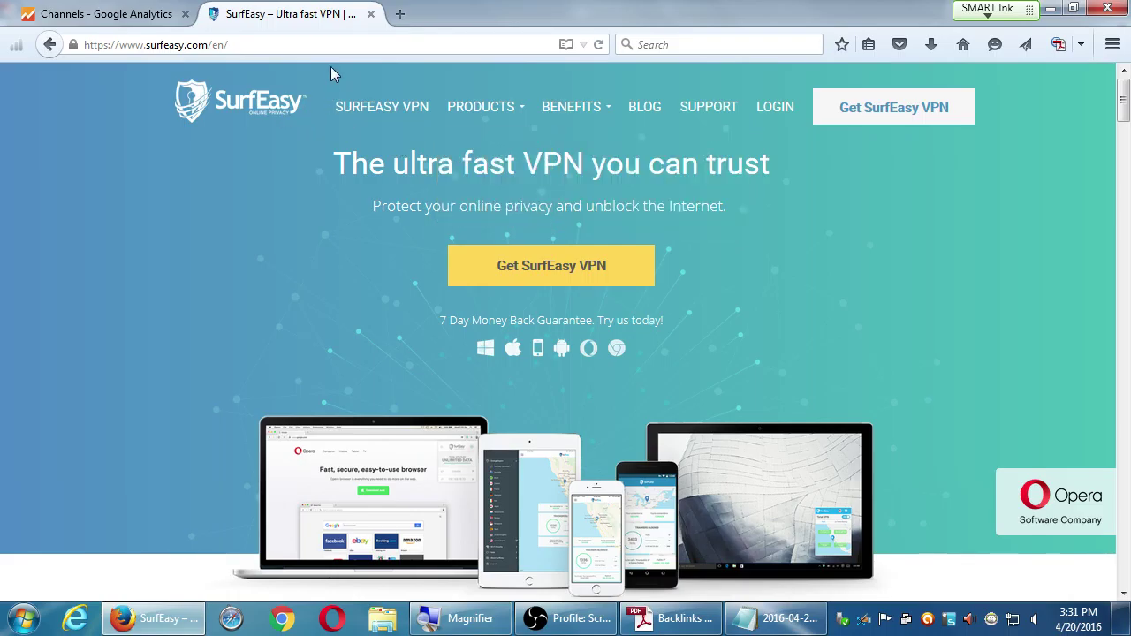
click(371, 14)
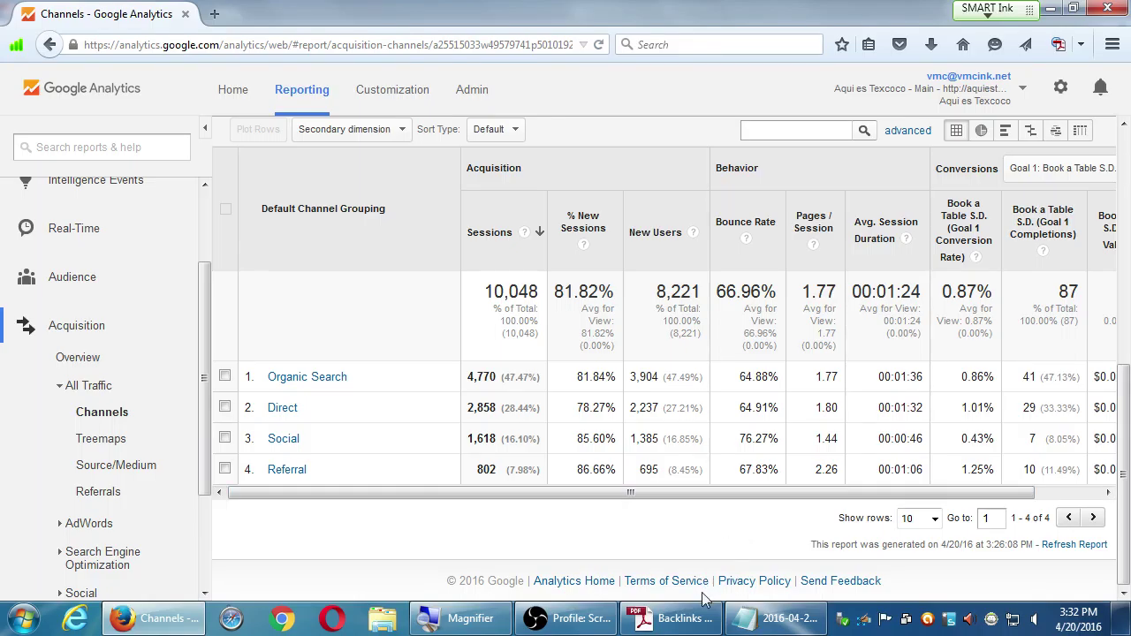
Step: Bring the Backlinks Strategy PDF forward and drag the Google Disavow Links steps into view
click(672, 619)
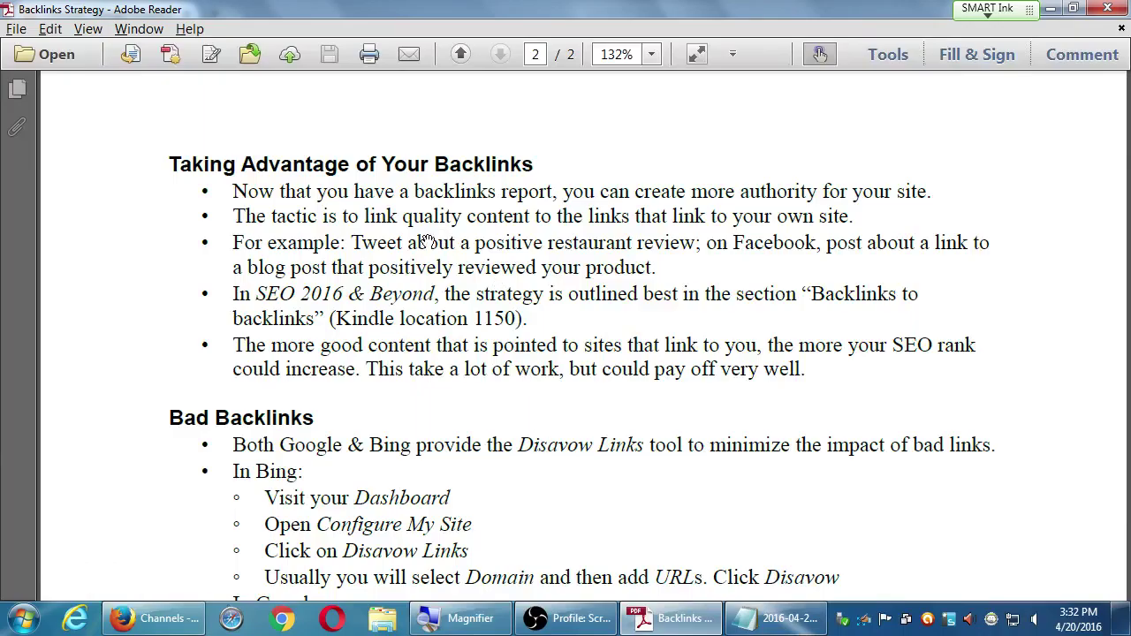
scroll(430, 242, down, 3)
scroll(434, 247, up, 3)
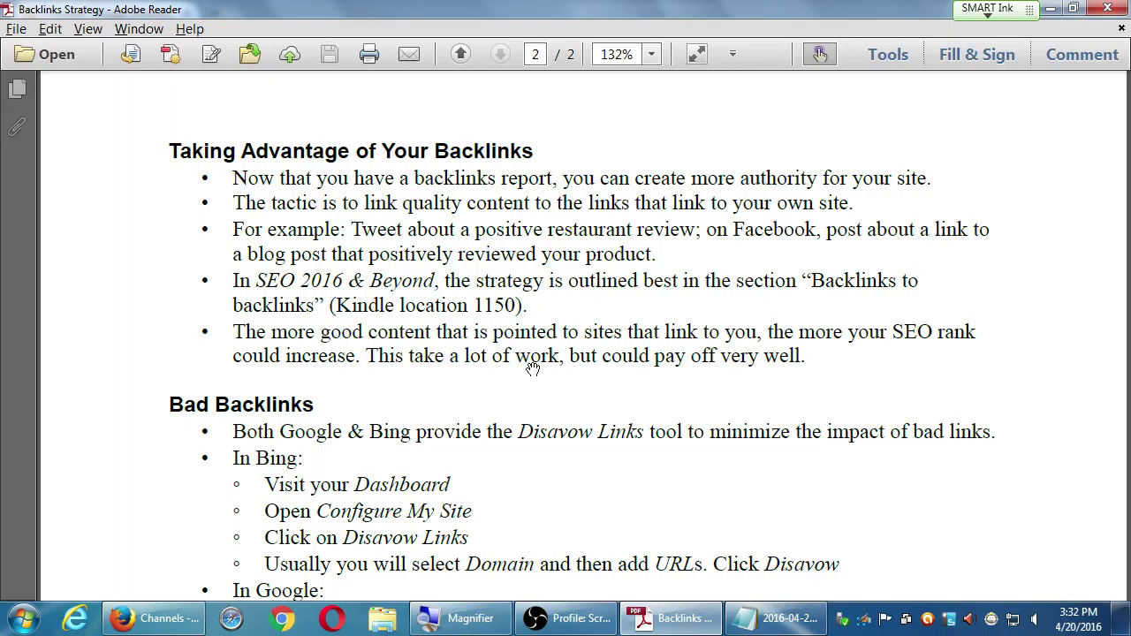
drag(566, 454, 611, 188)
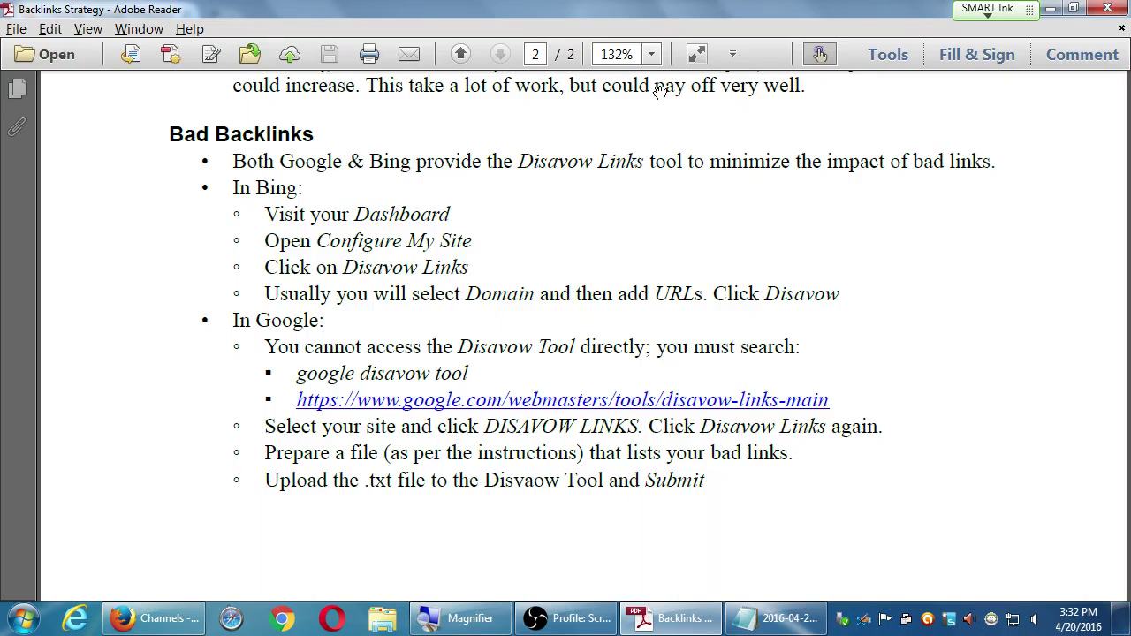
Step: View the Referrals source table, including m.facebook.com, then switch back to the Backlinks Strategy PDF
click(164, 621)
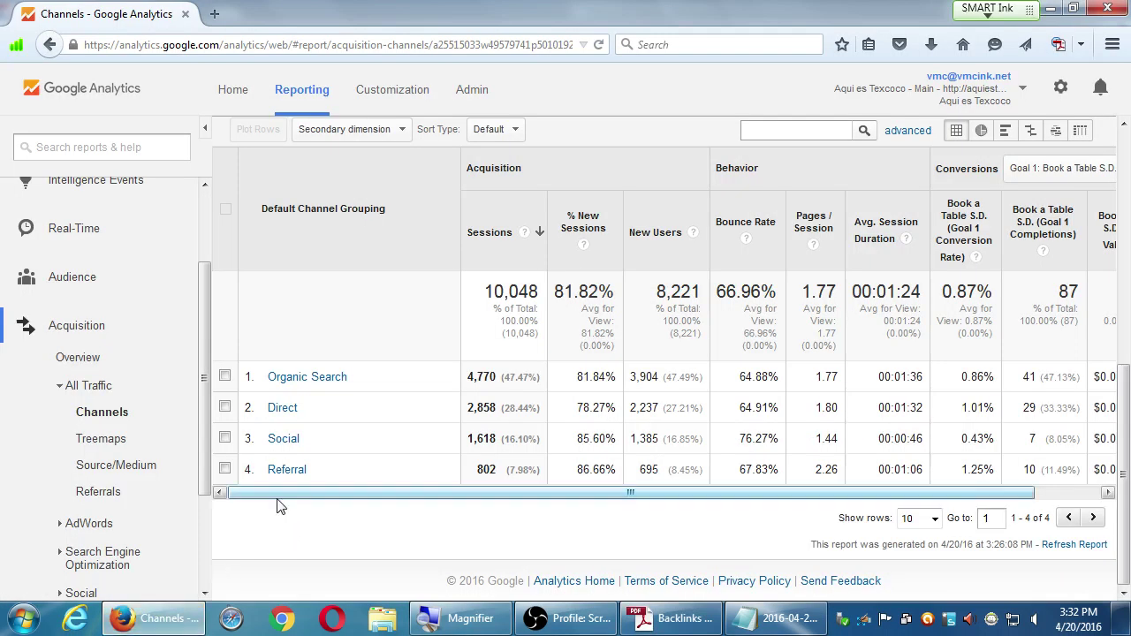
click(97, 495)
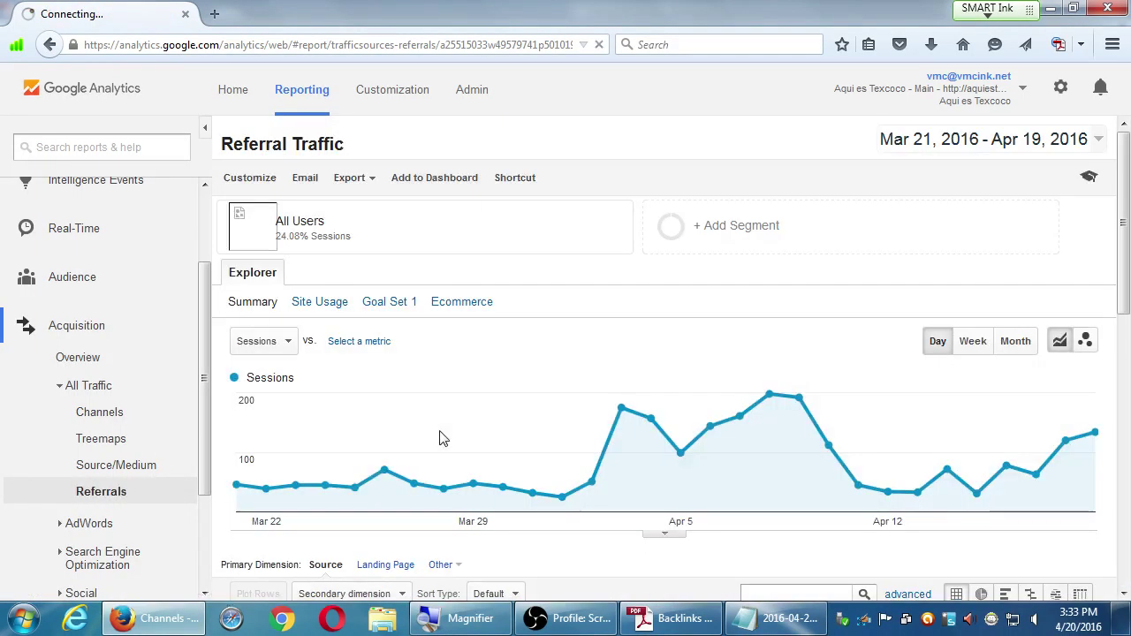
scroll(439, 436, down, 3)
scroll(427, 477, down, 3)
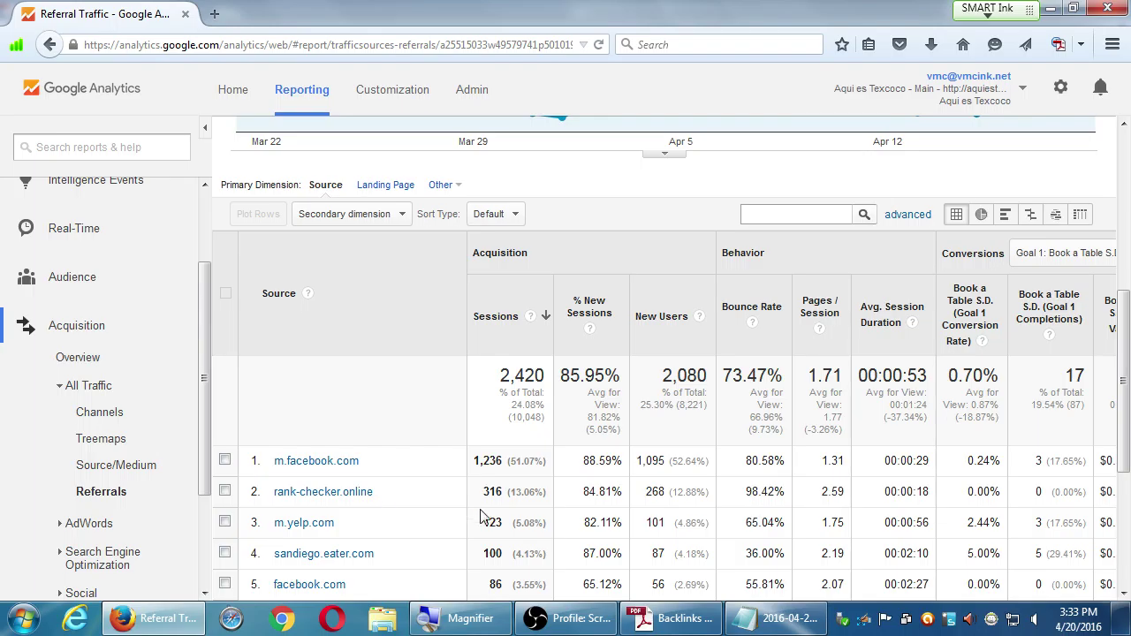
click(653, 624)
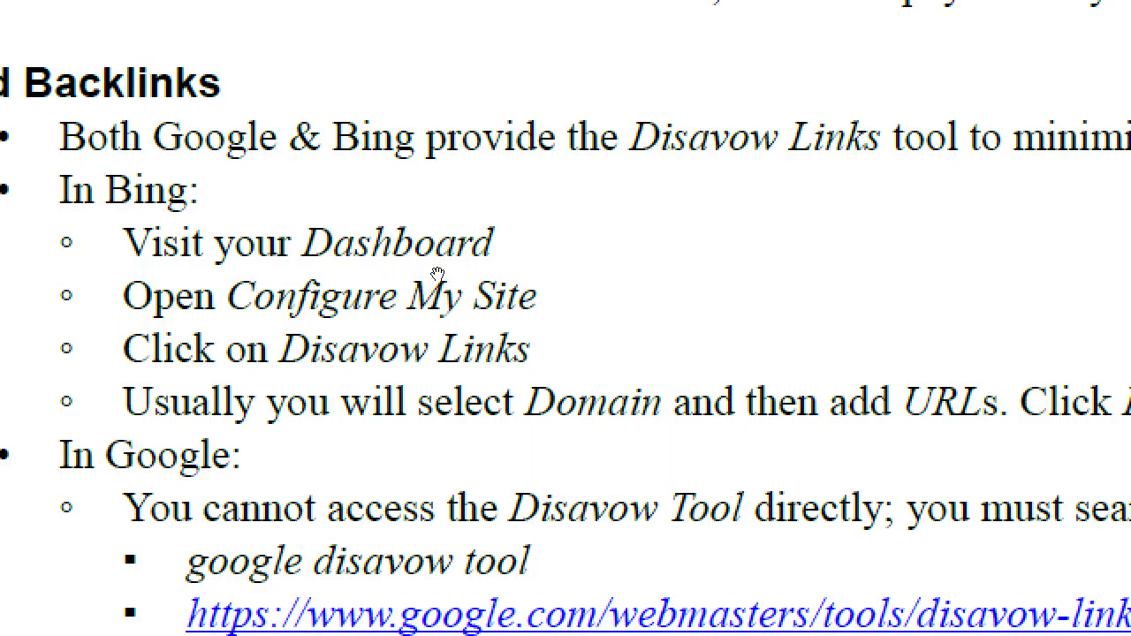
key(super+minus)
key(super+minus)
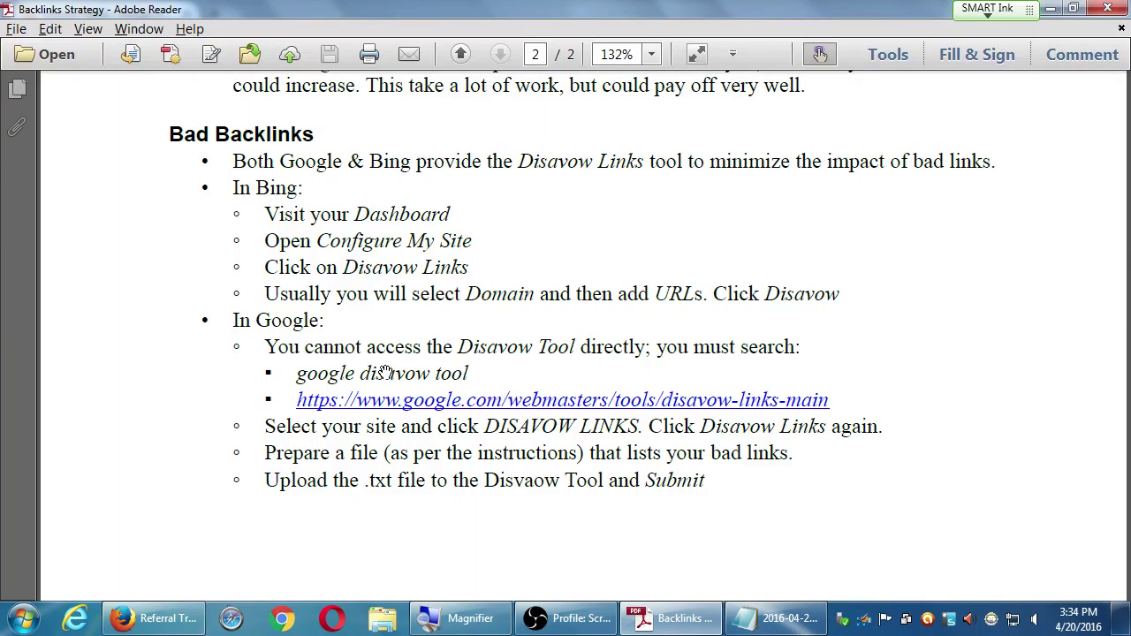
click(168, 622)
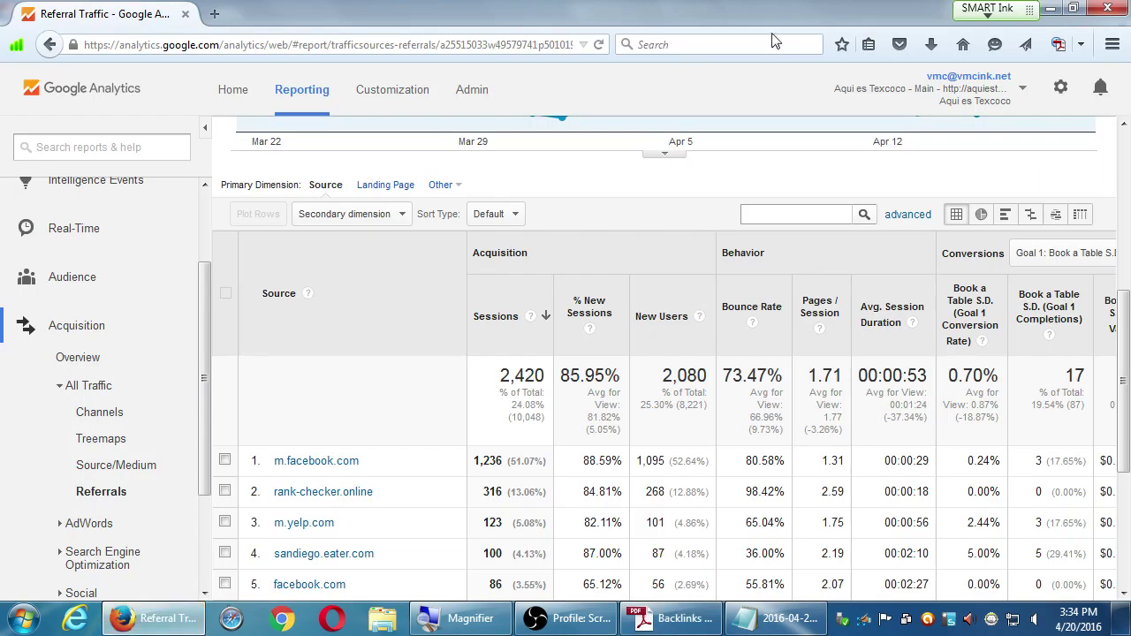
scroll(760, 303, up, 1)
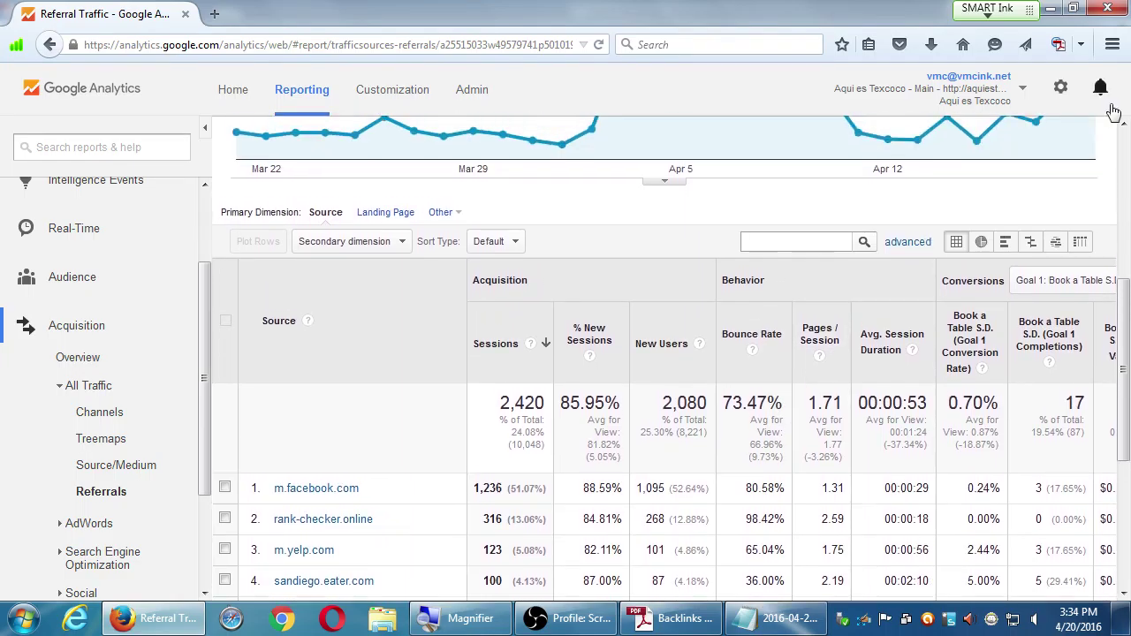
click(1103, 91)
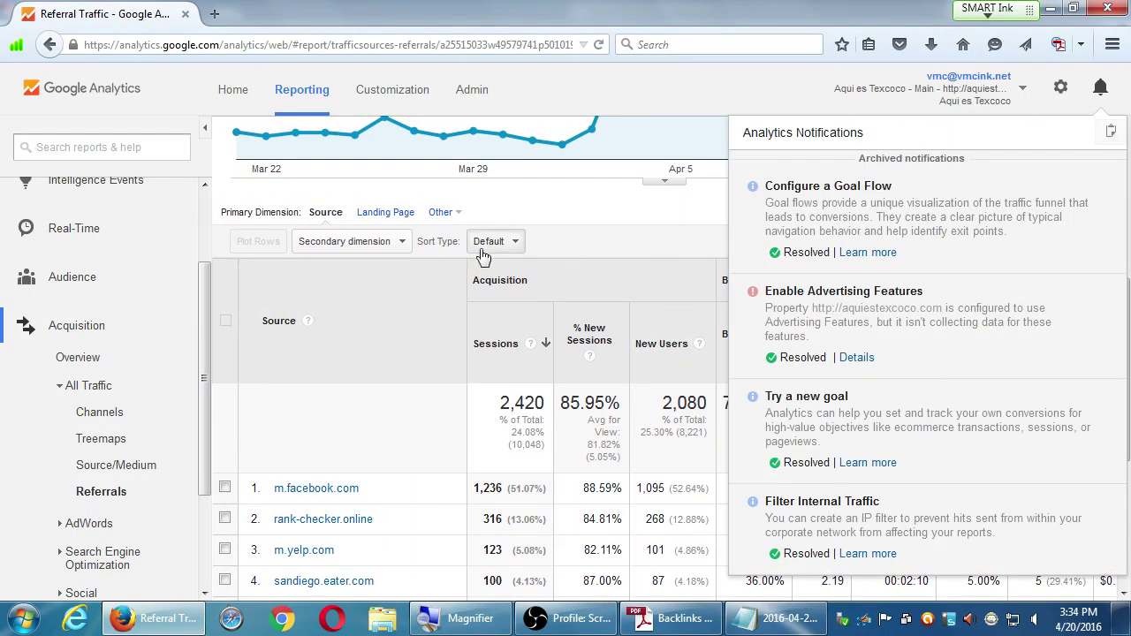
click(544, 221)
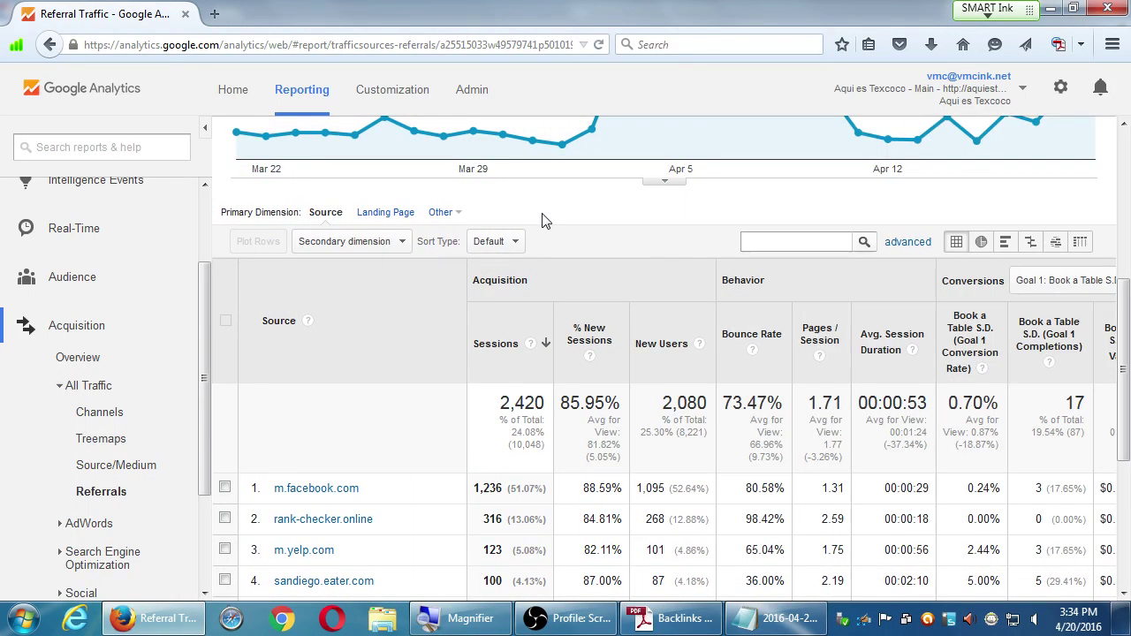
click(669, 619)
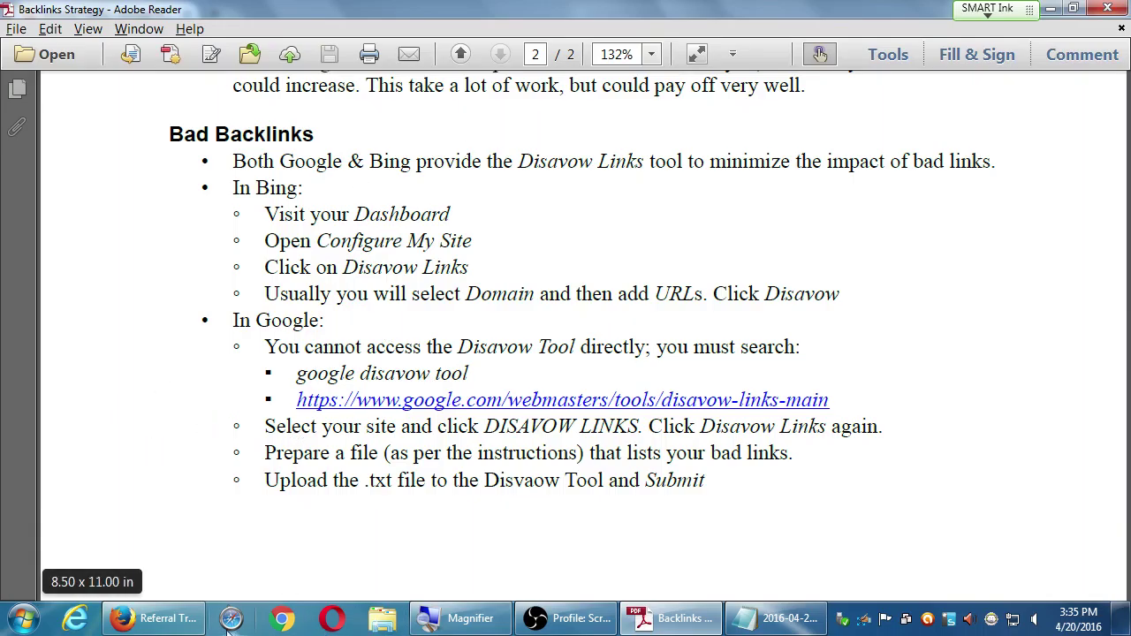
click(152, 618)
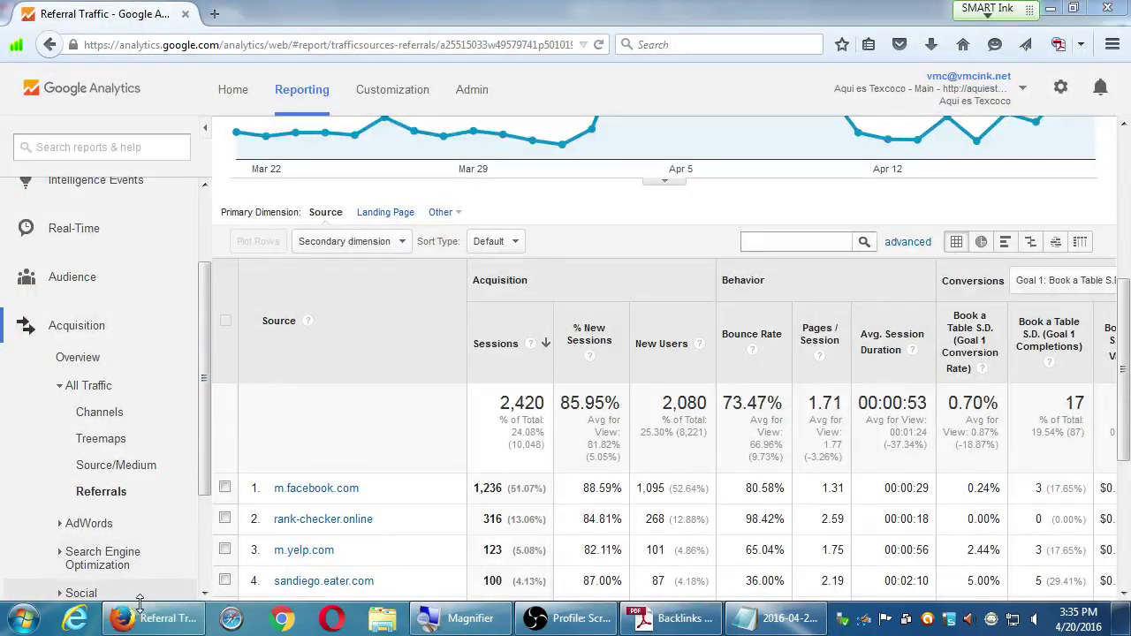
click(168, 623)
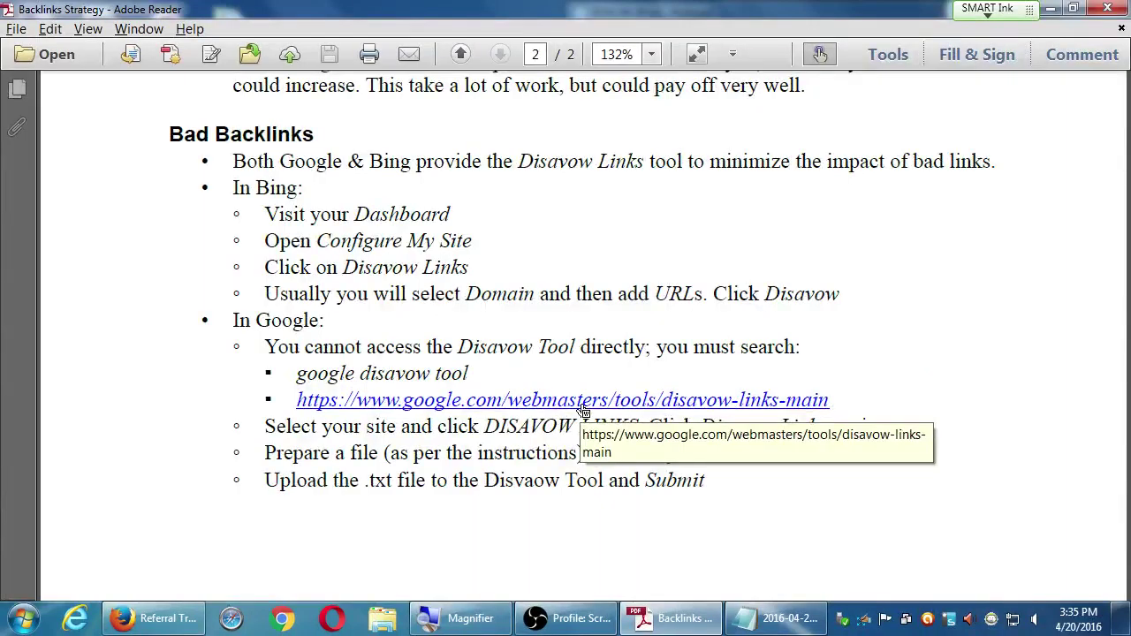
Step: Follow the Google disavow-links link from the PDF, allowing the connection to google.com
click(583, 407)
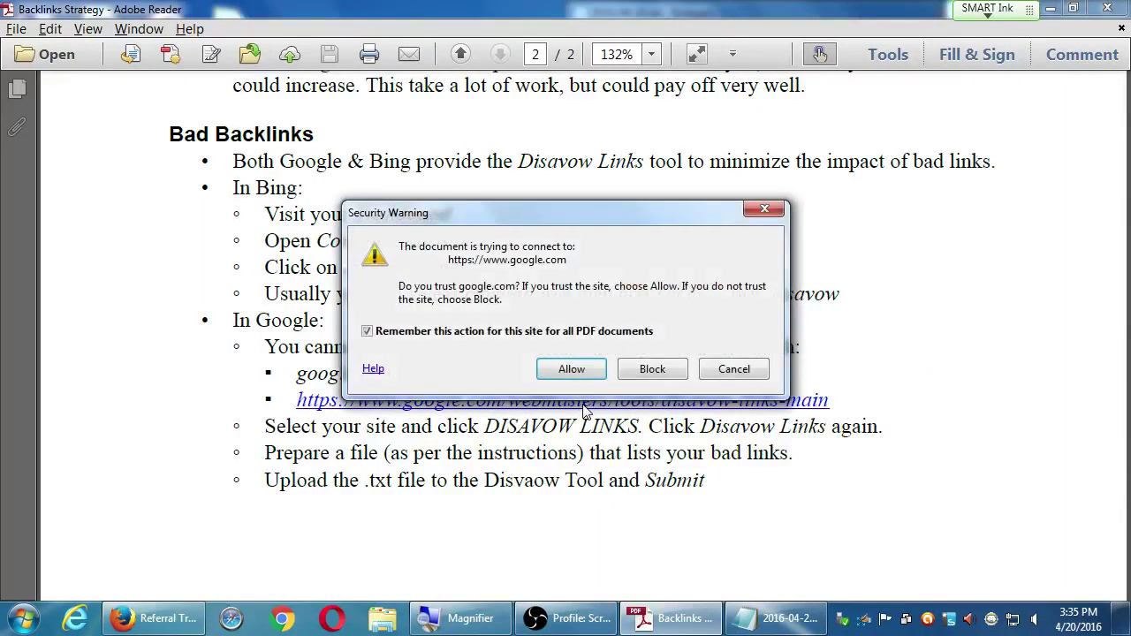
click(575, 370)
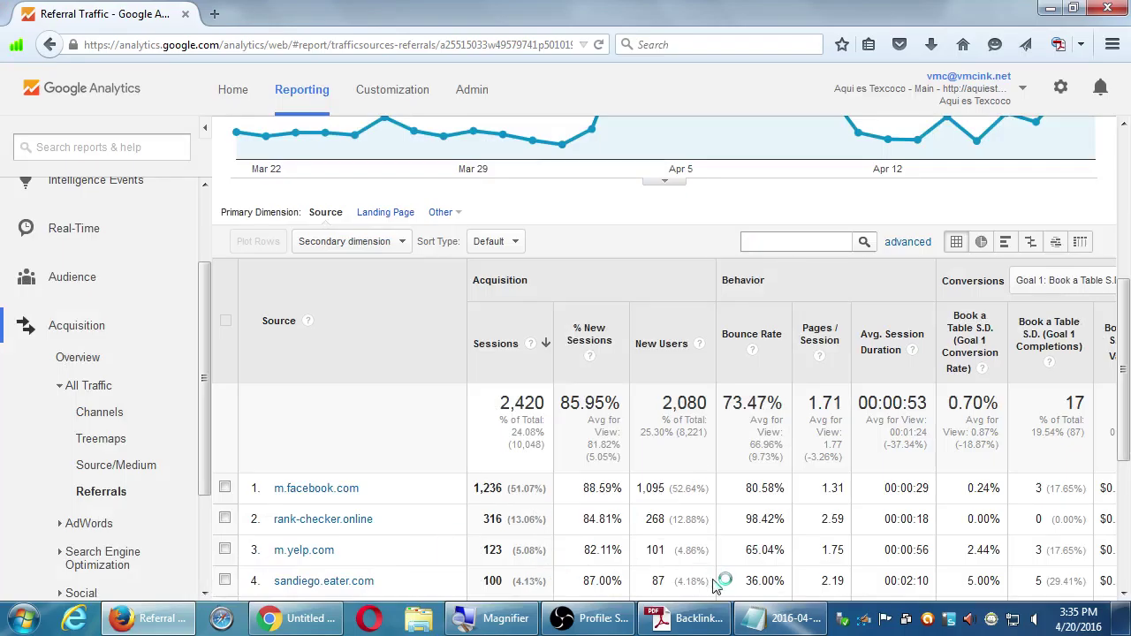
click(707, 619)
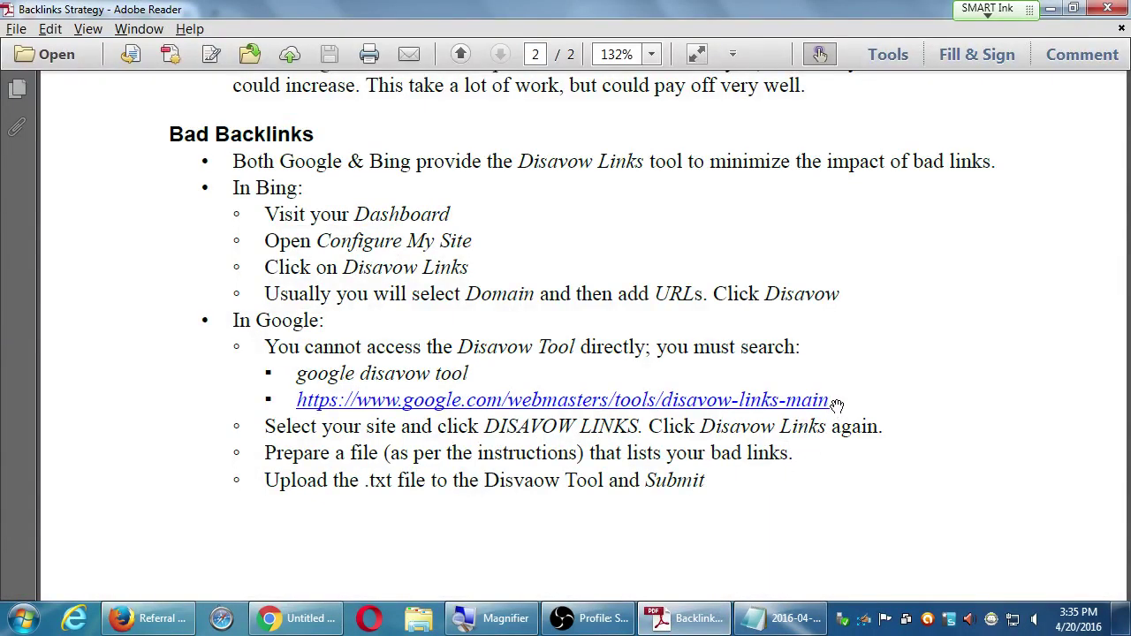
scroll(526, 433, up, 1)
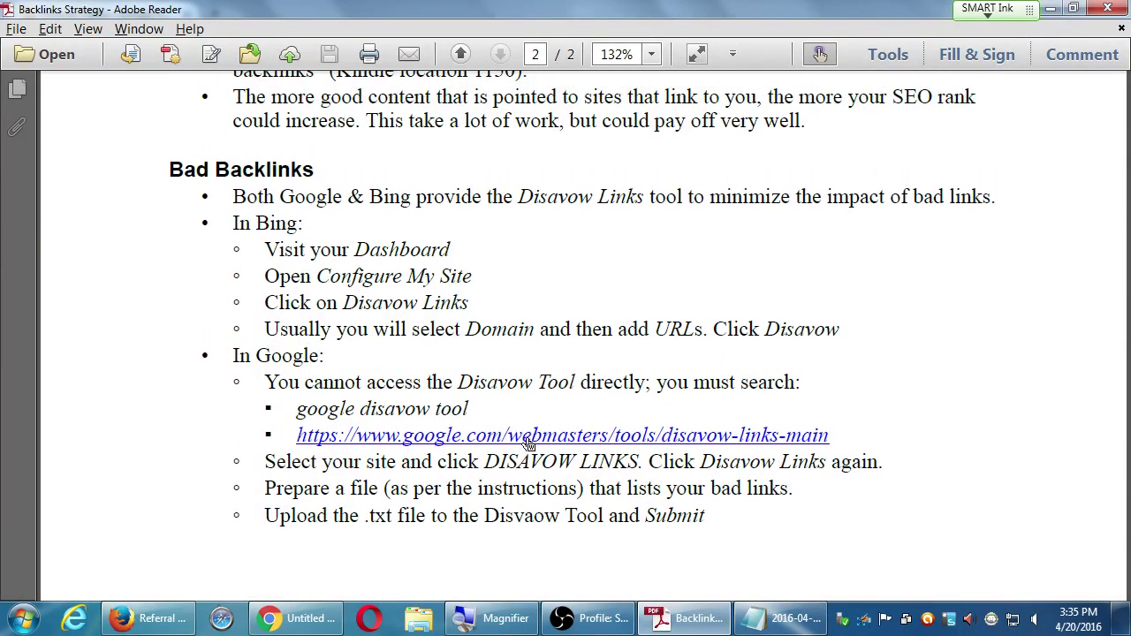
Step: Close the Chrome sign-in window and open a new blank tab in Firefox
click(329, 611)
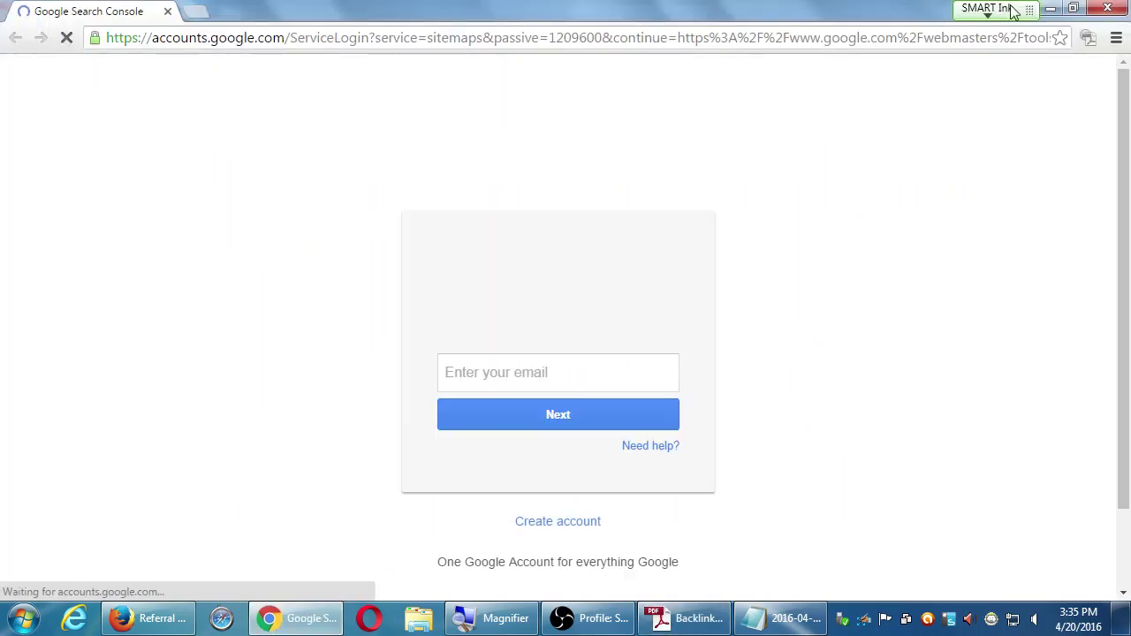
click(1121, 5)
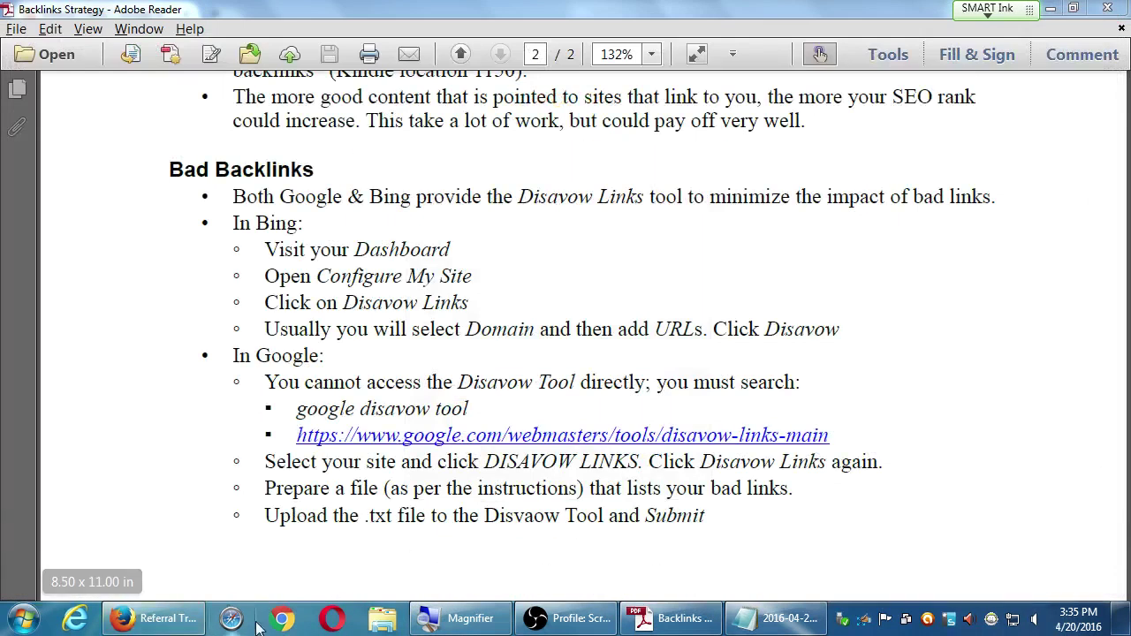
click(159, 623)
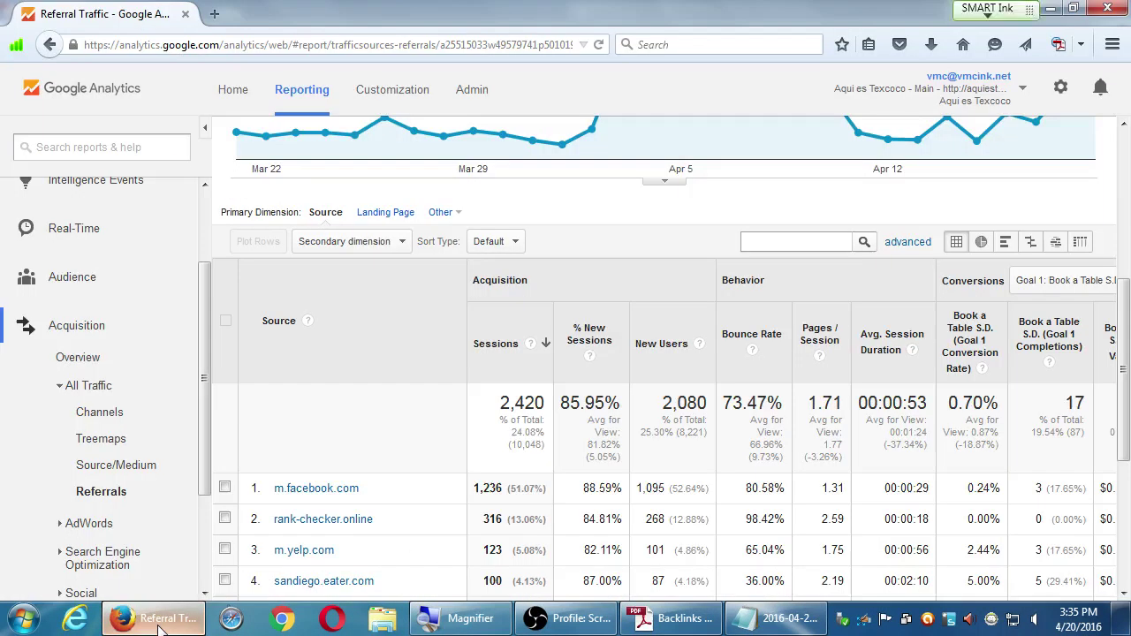
click(217, 15)
text(google)
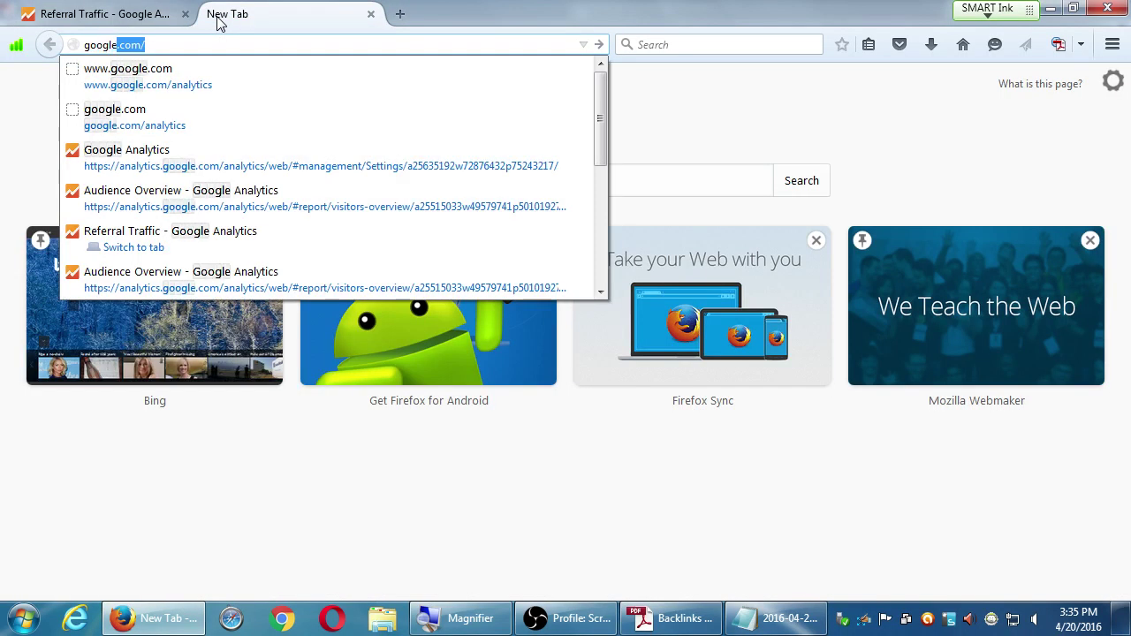
text( disavow)
key(Return)
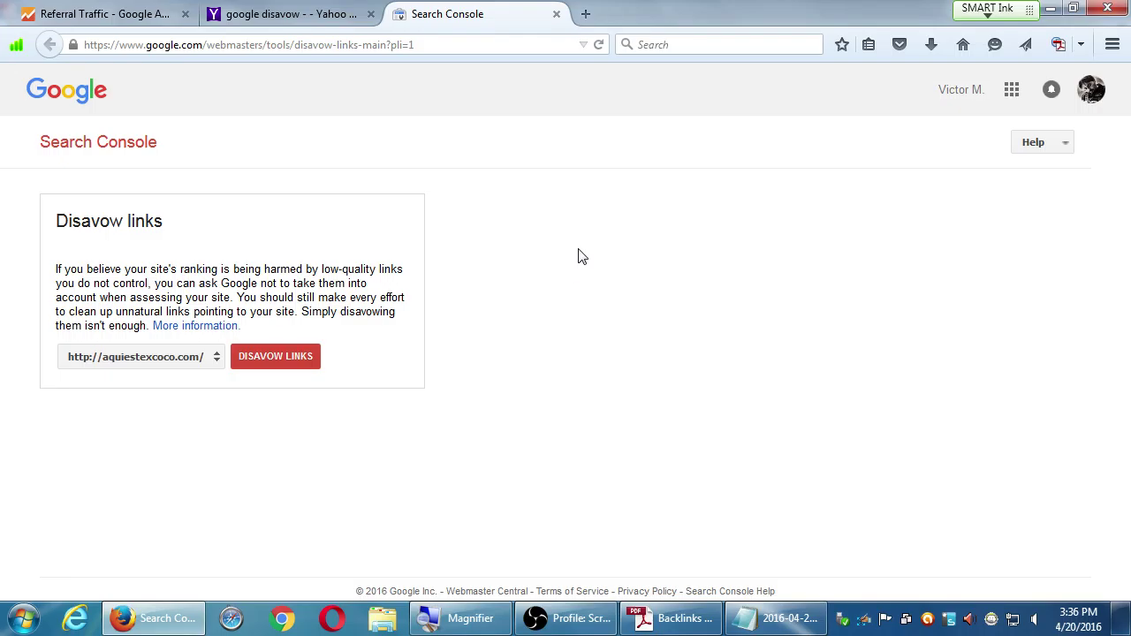
click(201, 368)
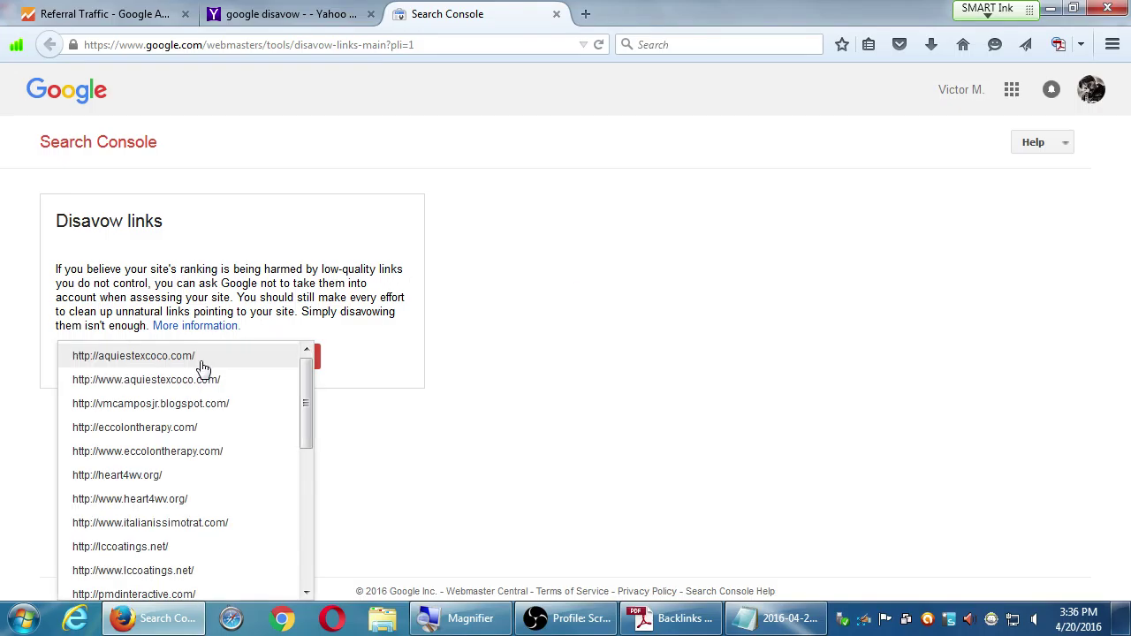
click(309, 498)
drag(308, 501, 305, 564)
click(192, 584)
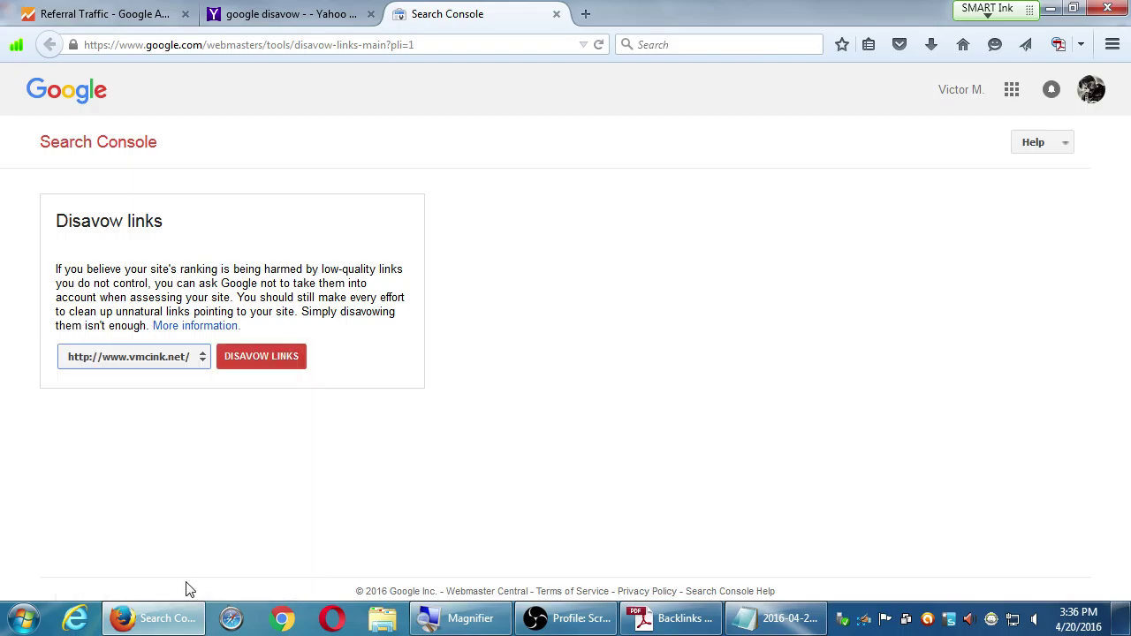
Step: Open the Disavow backlinks help article and scroll down to its Example sample file
click(188, 332)
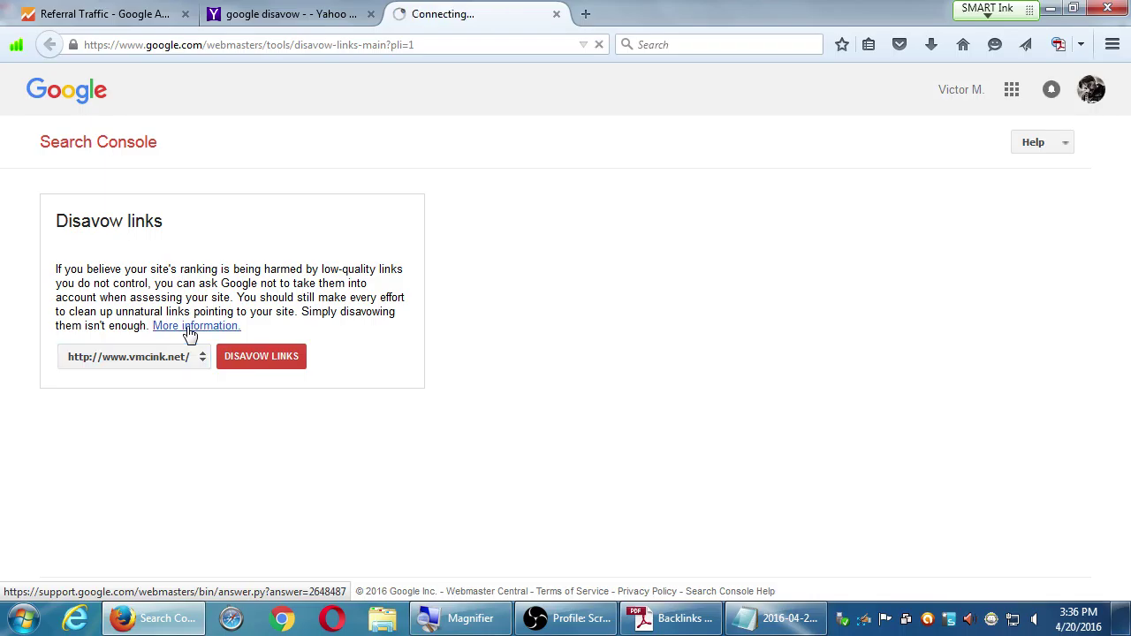
scroll(196, 291, down, 15)
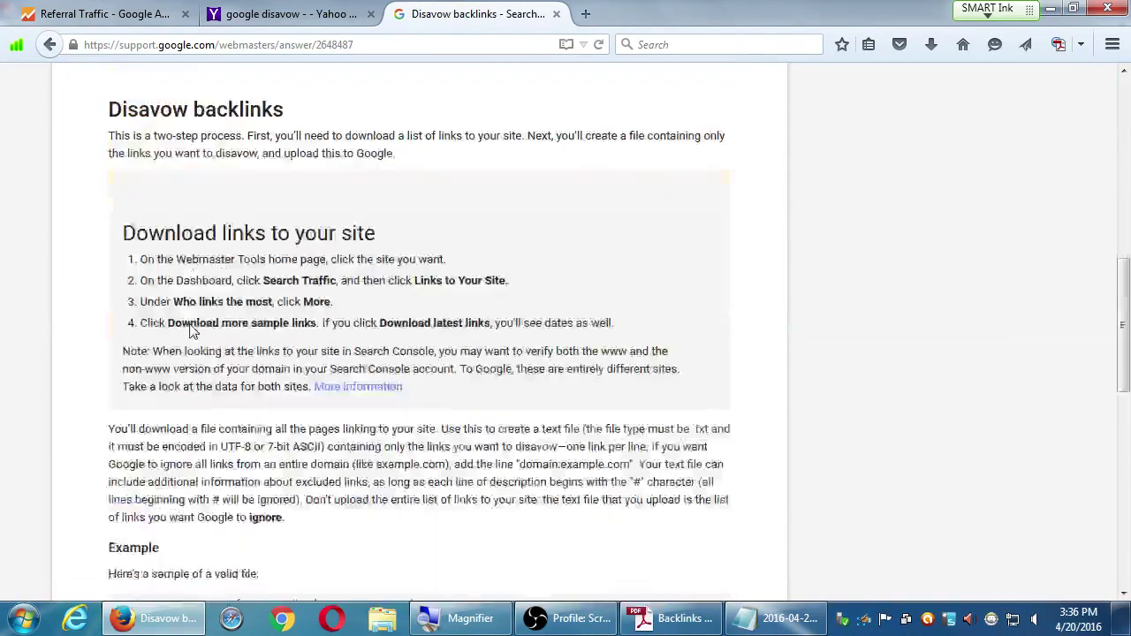
scroll(253, 362, up, 2)
scroll(247, 393, up, 15)
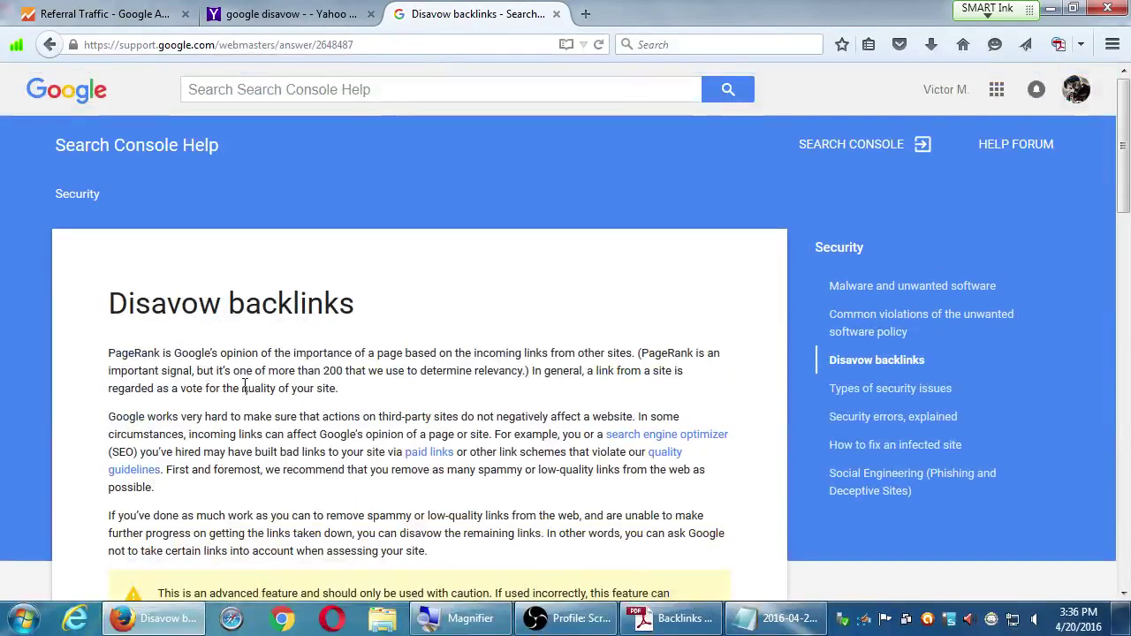
scroll(245, 386, down, 1)
scroll(97, 354, down, 1)
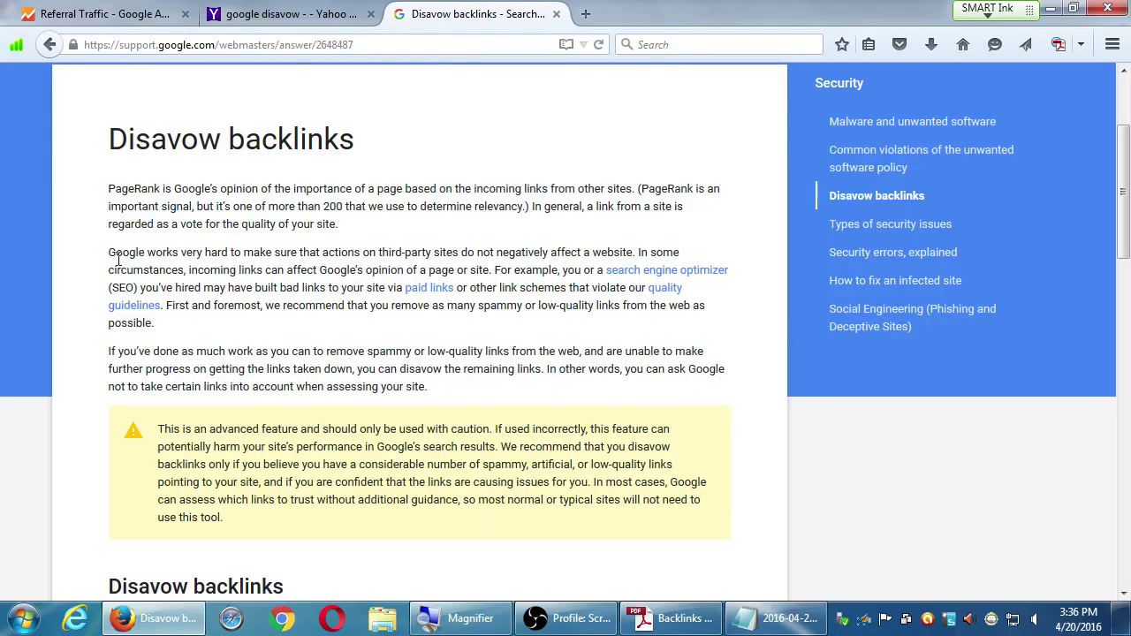
scroll(445, 251, down, 2)
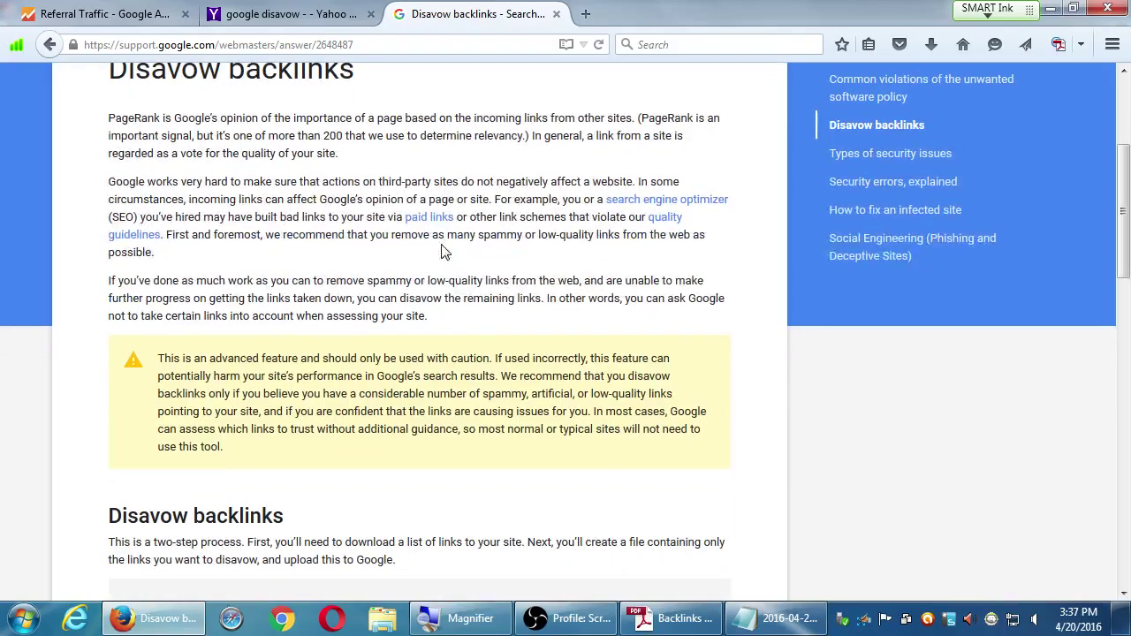
scroll(446, 254, down, 5)
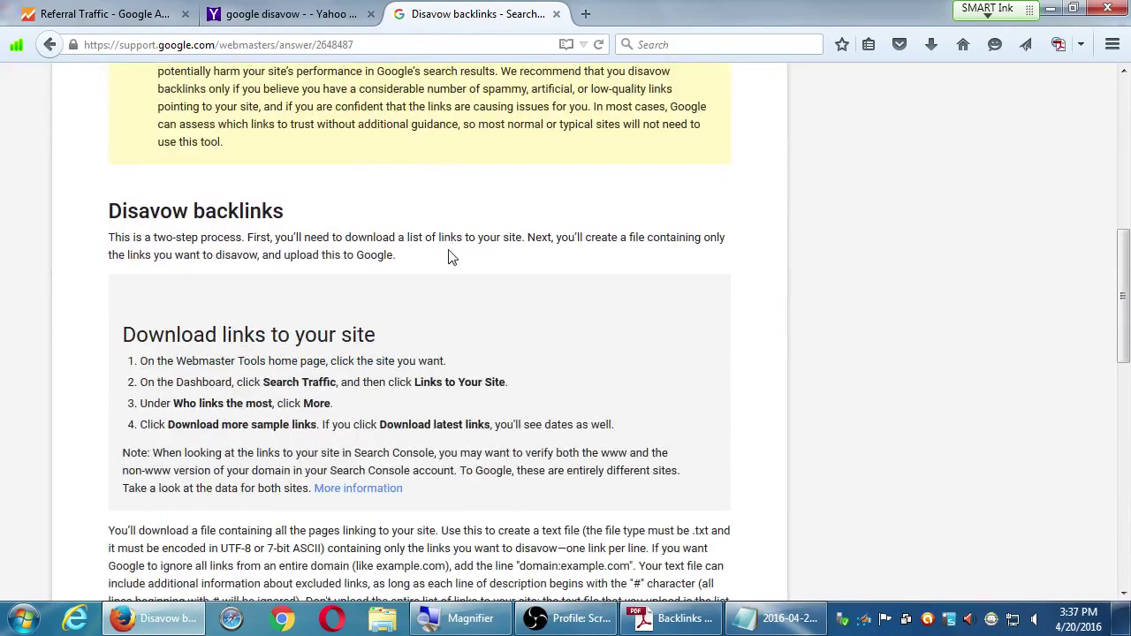
scroll(449, 257, down, 9)
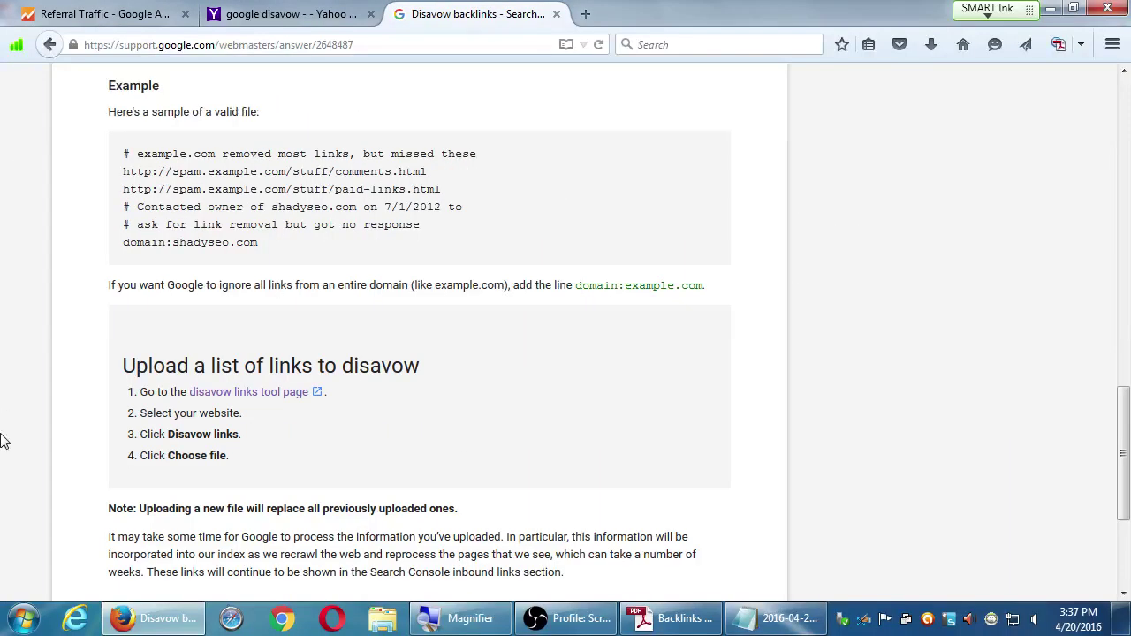
key(super)
text(note)
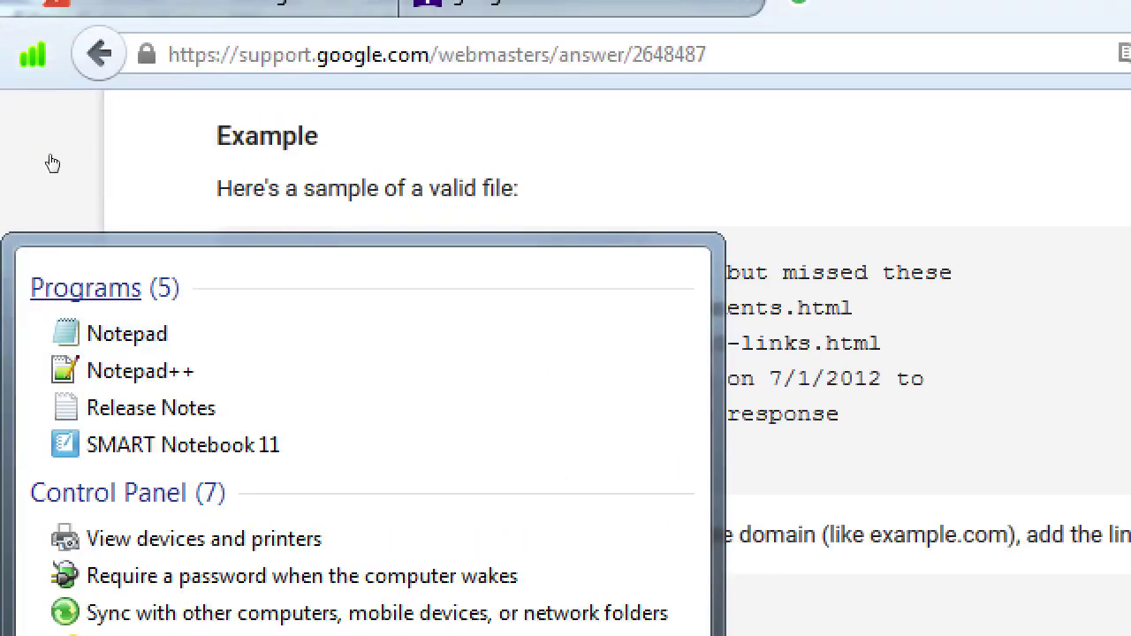
key(Down)
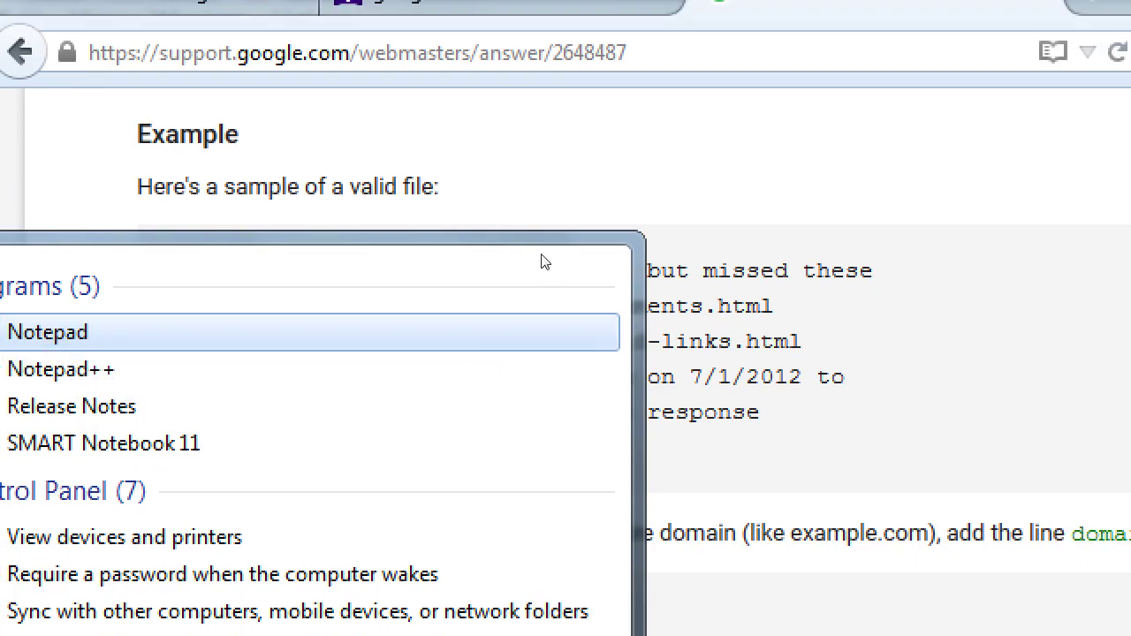
click(559, 208)
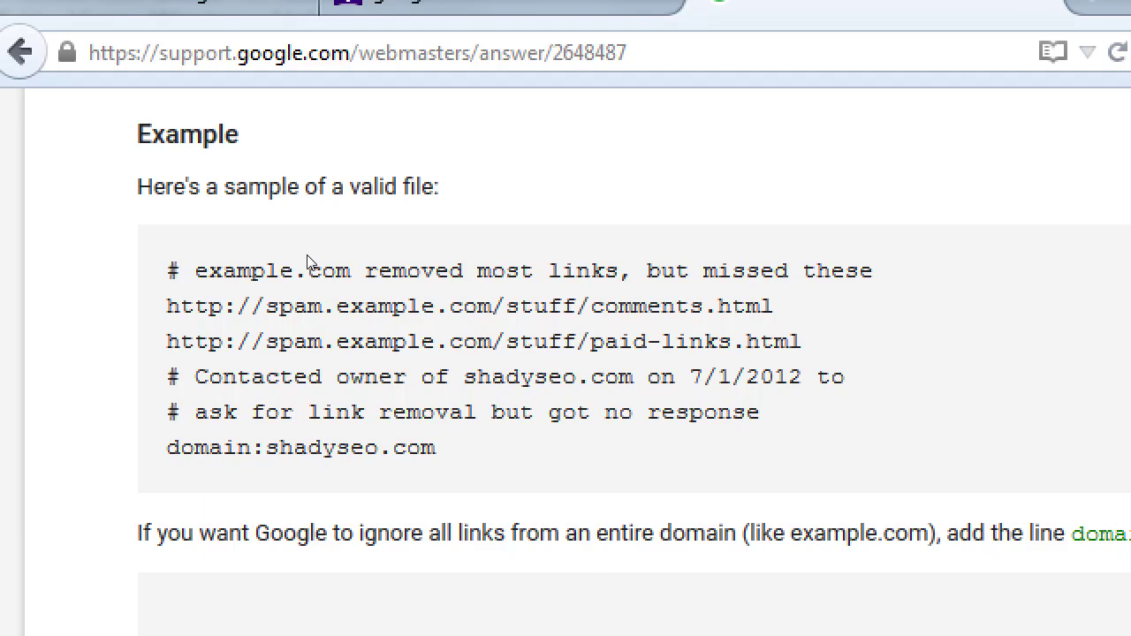
scroll(311, 190, up, 3)
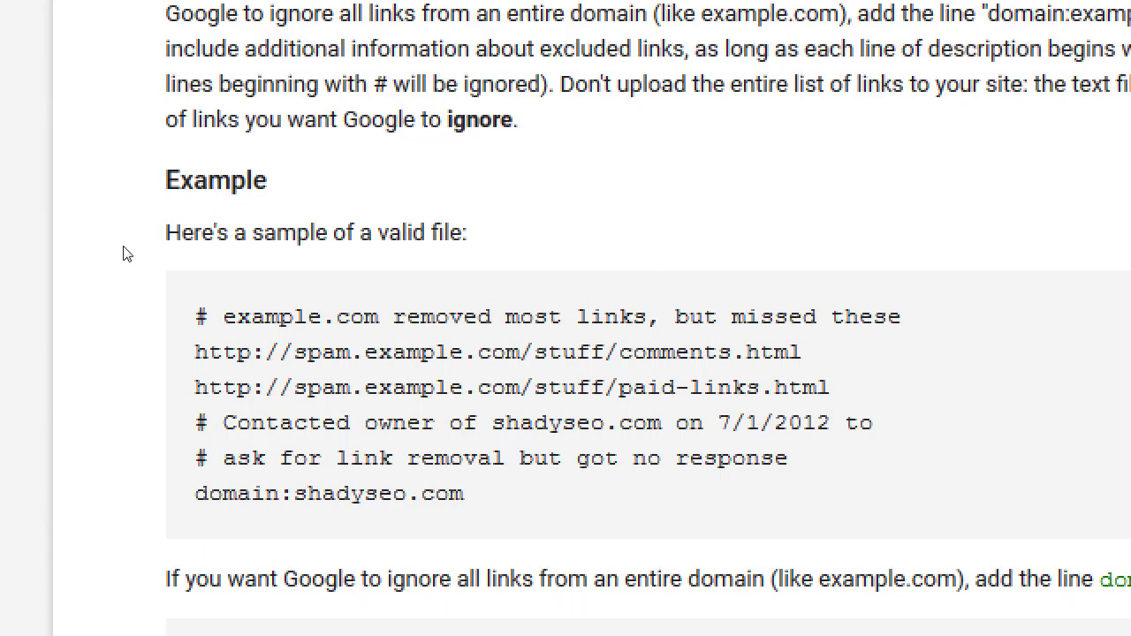
Step: Highlight the sample's # comment line, comments.html URL and paid-links URL lines
key(shift+Right)
key(shift+Right)
key(shift+Right)
key(shift+Right)
key(shift+Right)
key(shift+Right)
key(shift+Right)
key(shift+Right)
key(shift+Right)
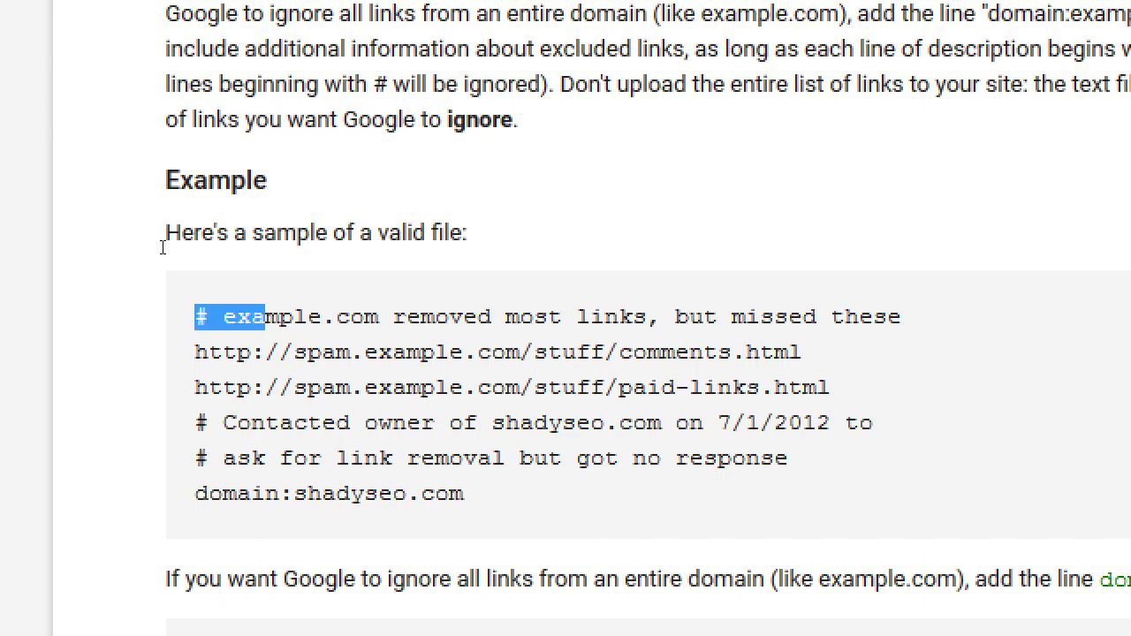
click(188, 247)
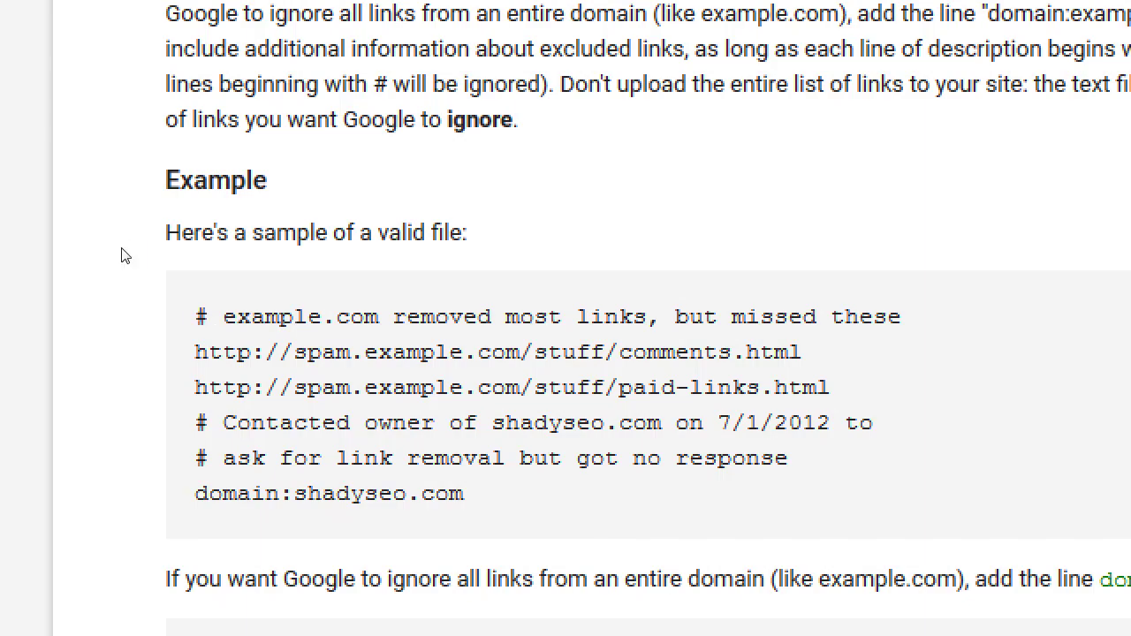
key(shift+Right)
drag(151, 247, 487, 256)
click(318, 229)
drag(139, 257, 434, 277)
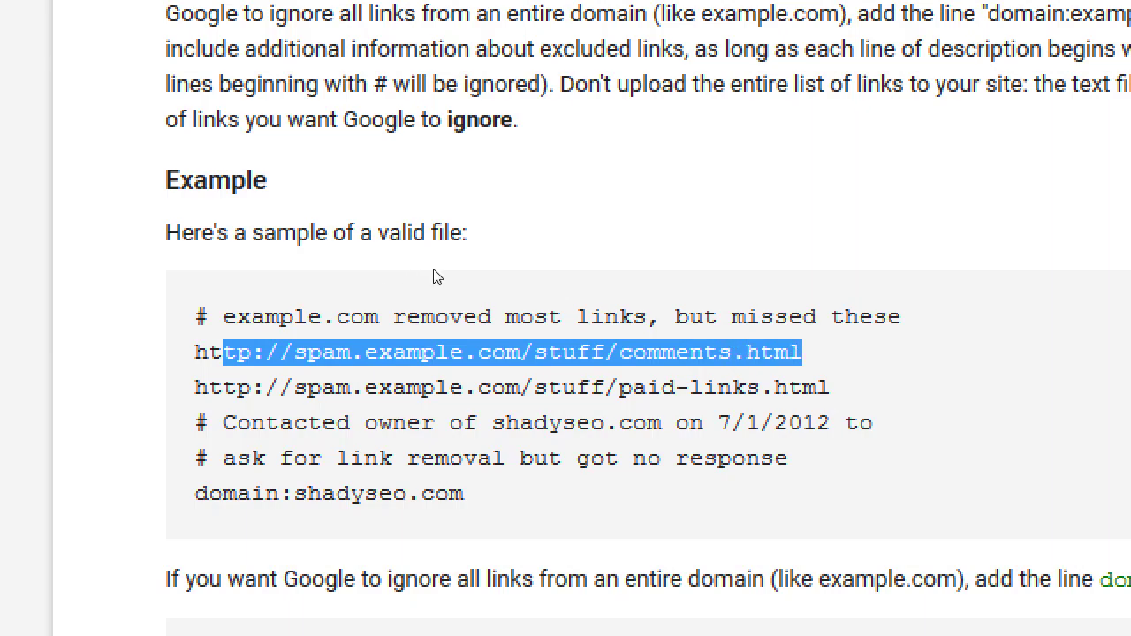
drag(186, 281, 412, 288)
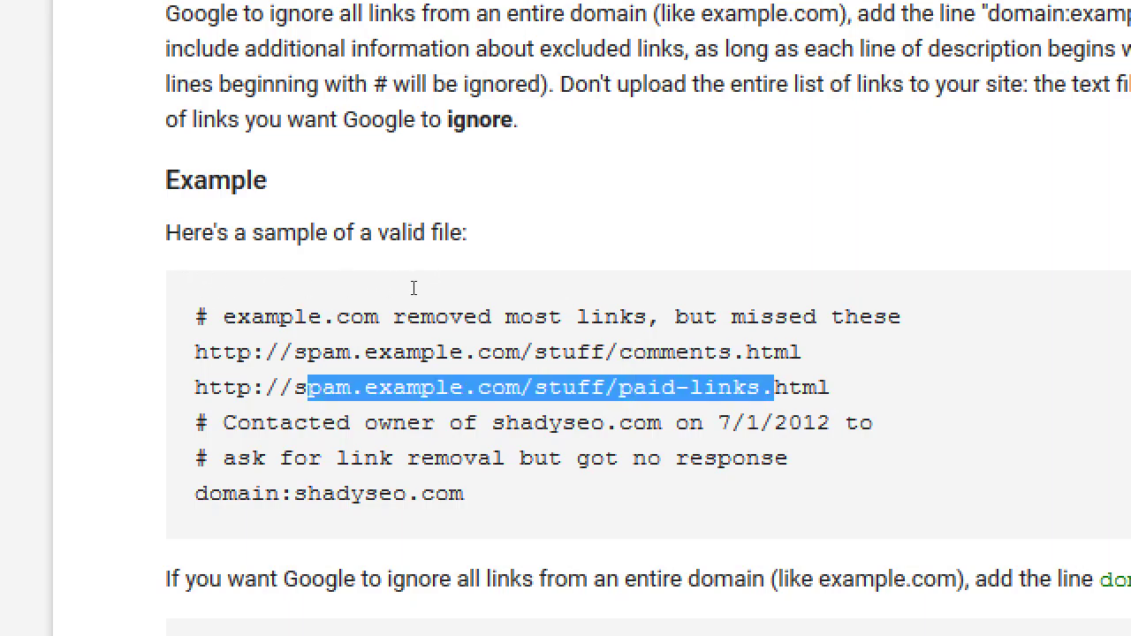
scroll(413, 289, down, 10)
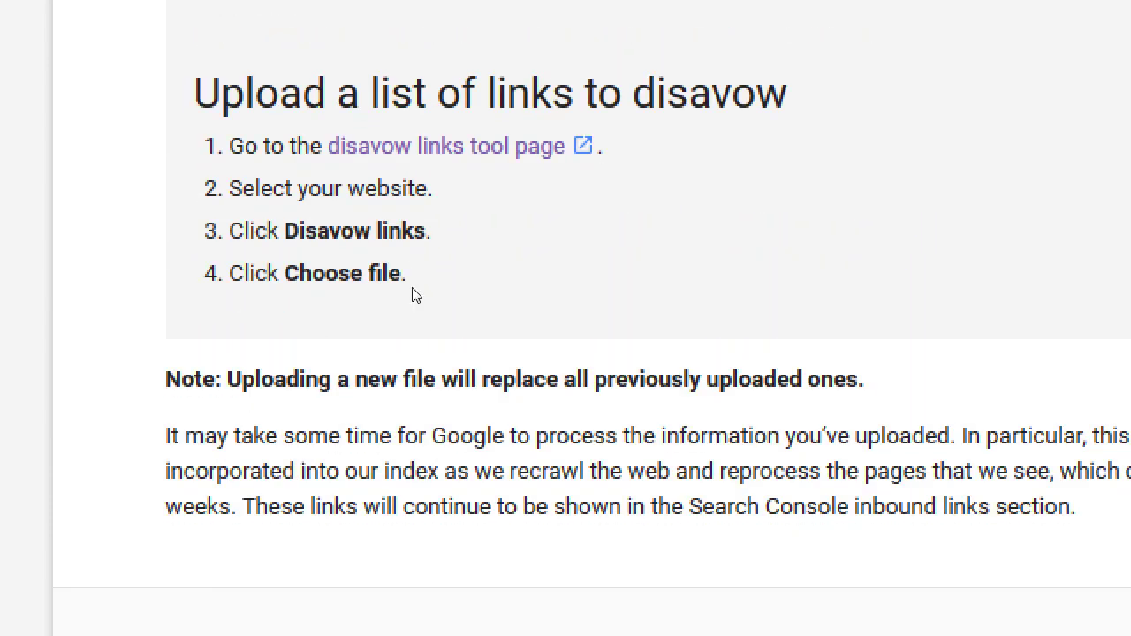
key(super+minus)
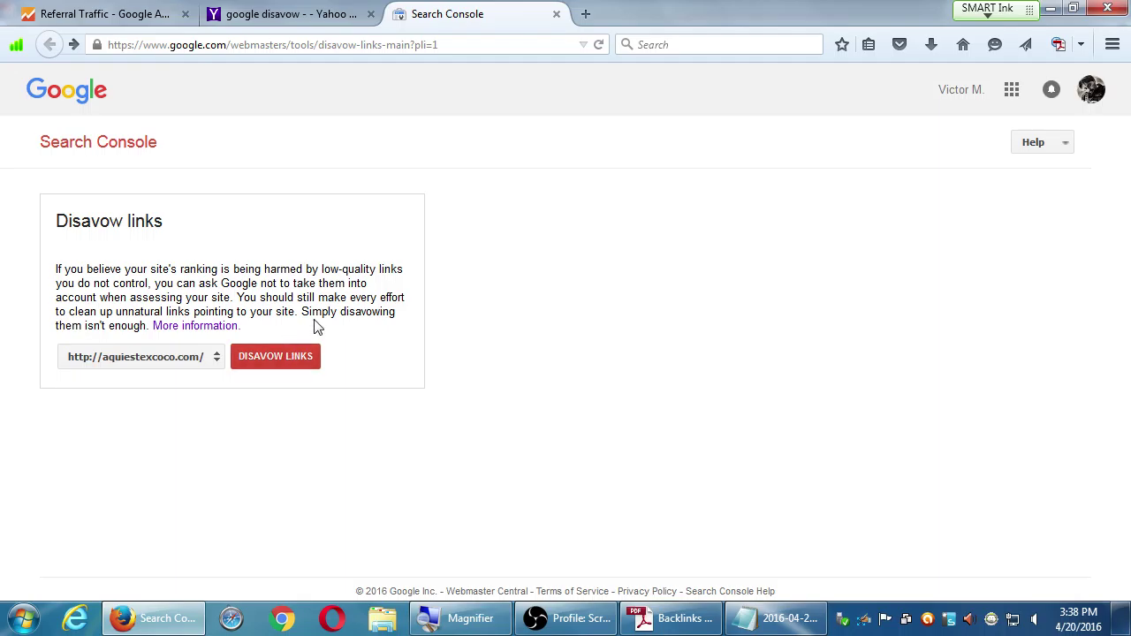
Step: Back on the help article, highlight the sample's comments.html URL and domain name
key(alt+Left)
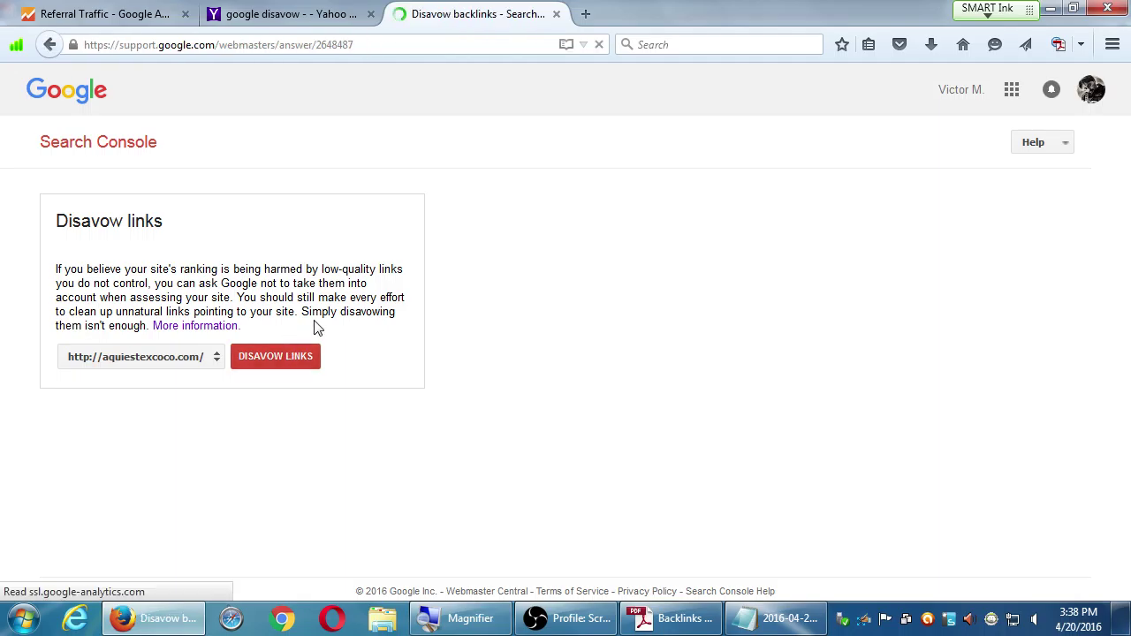
scroll(328, 376, up, 5)
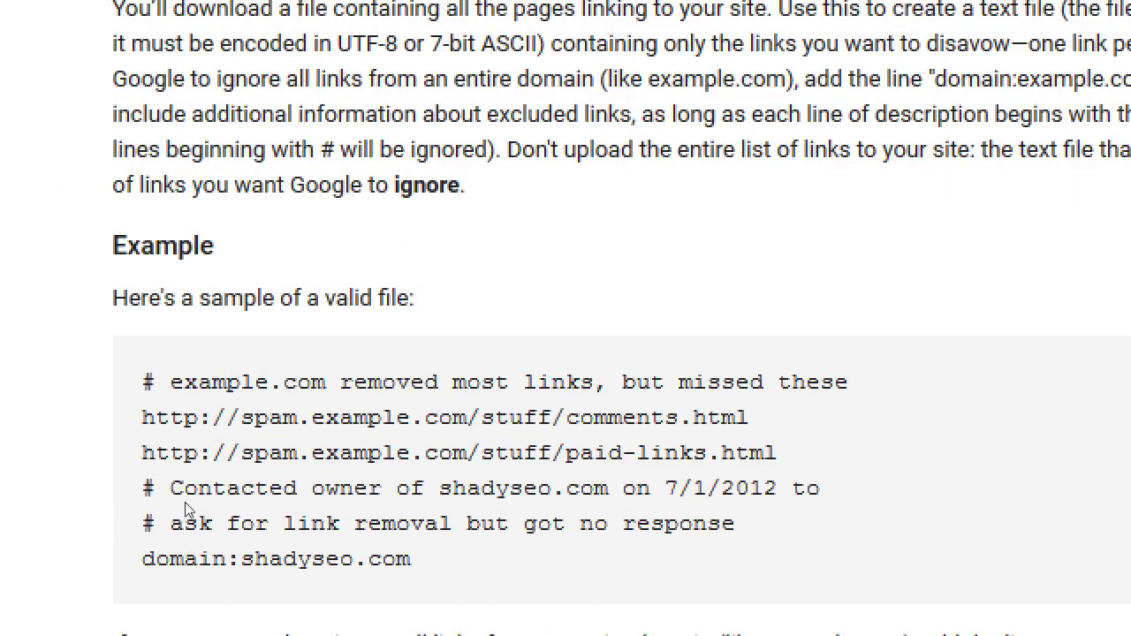
drag(435, 466, 147, 457)
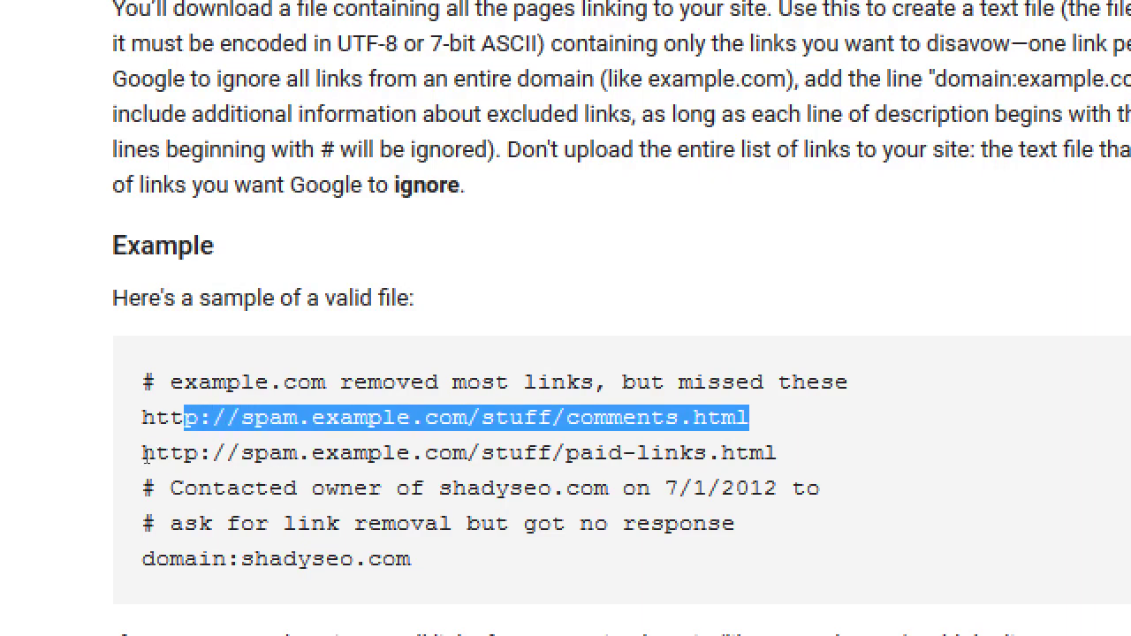
click(202, 484)
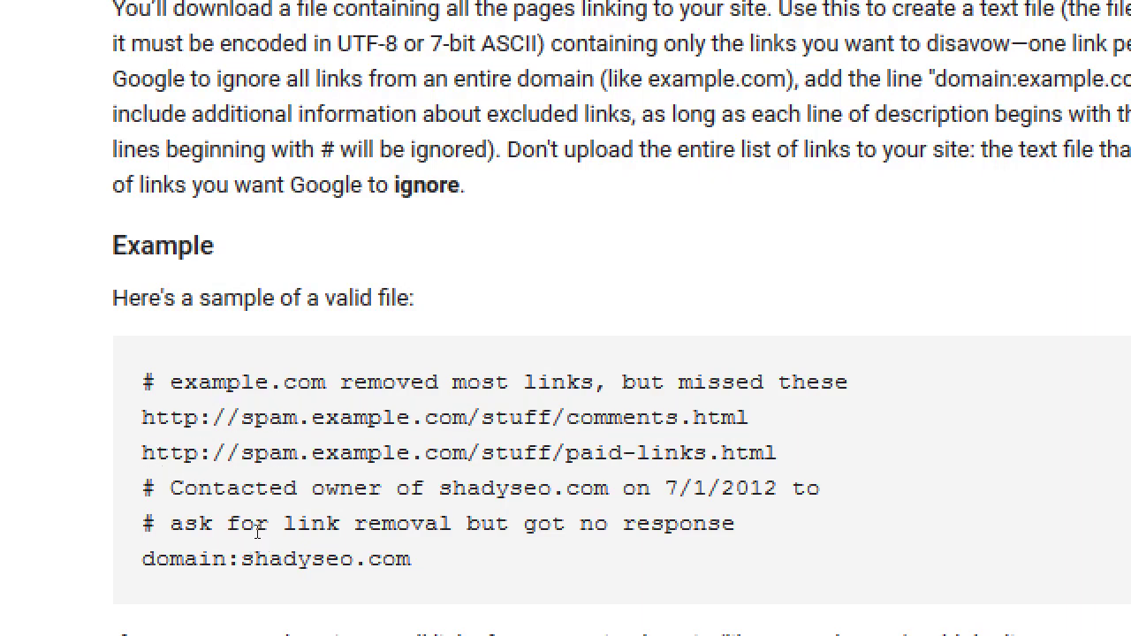
drag(412, 558, 283, 559)
drag(194, 534, 172, 545)
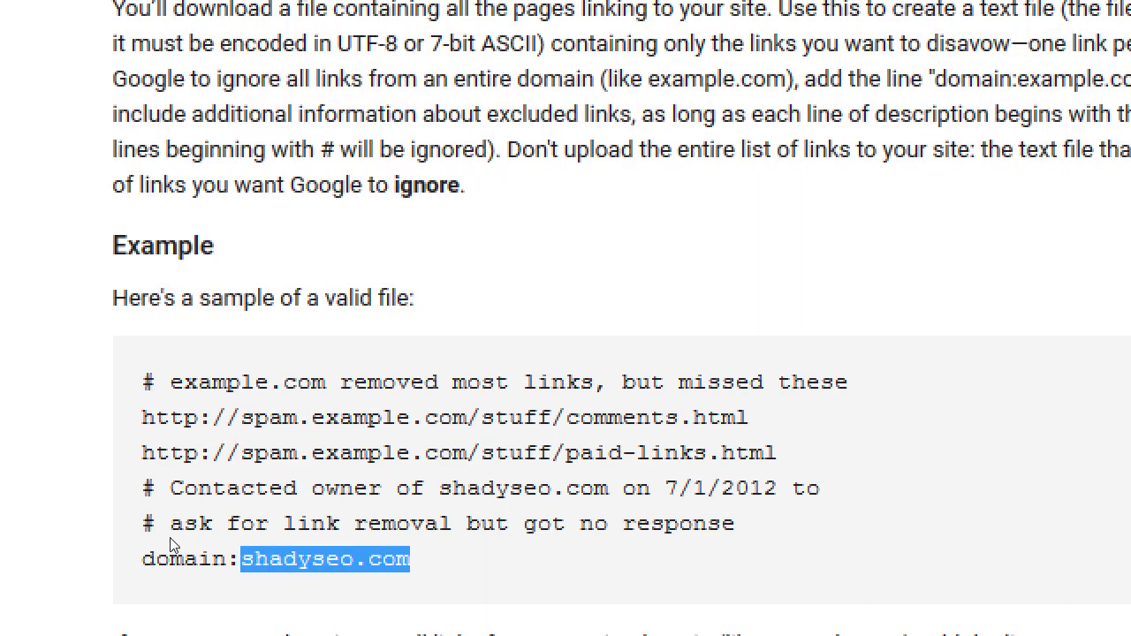
scroll(239, 579, down, 1)
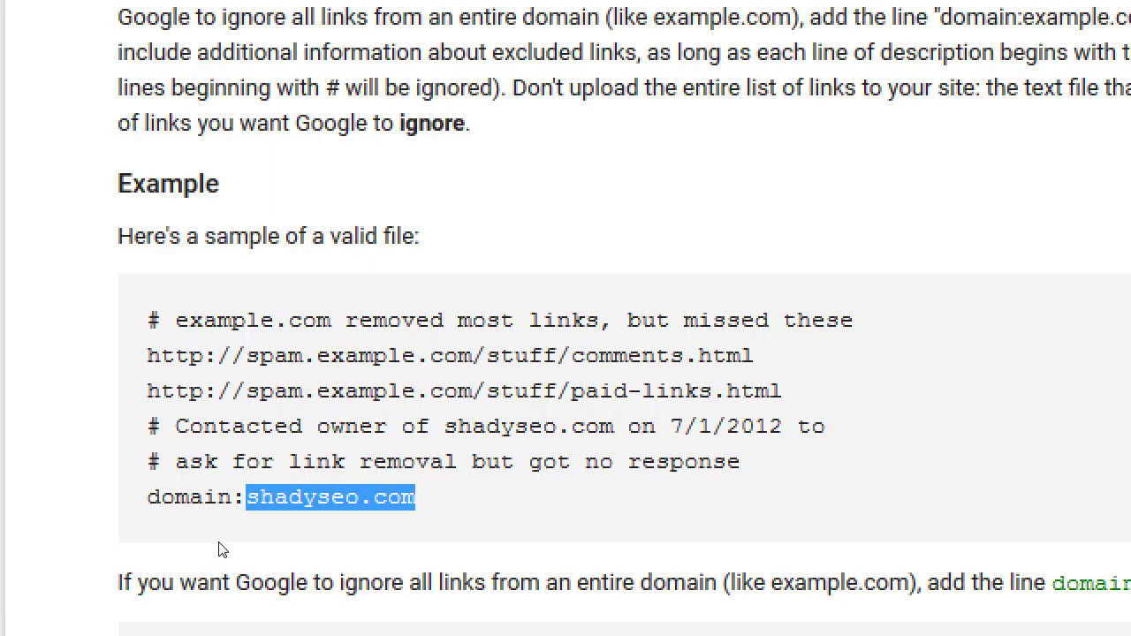
click(163, 499)
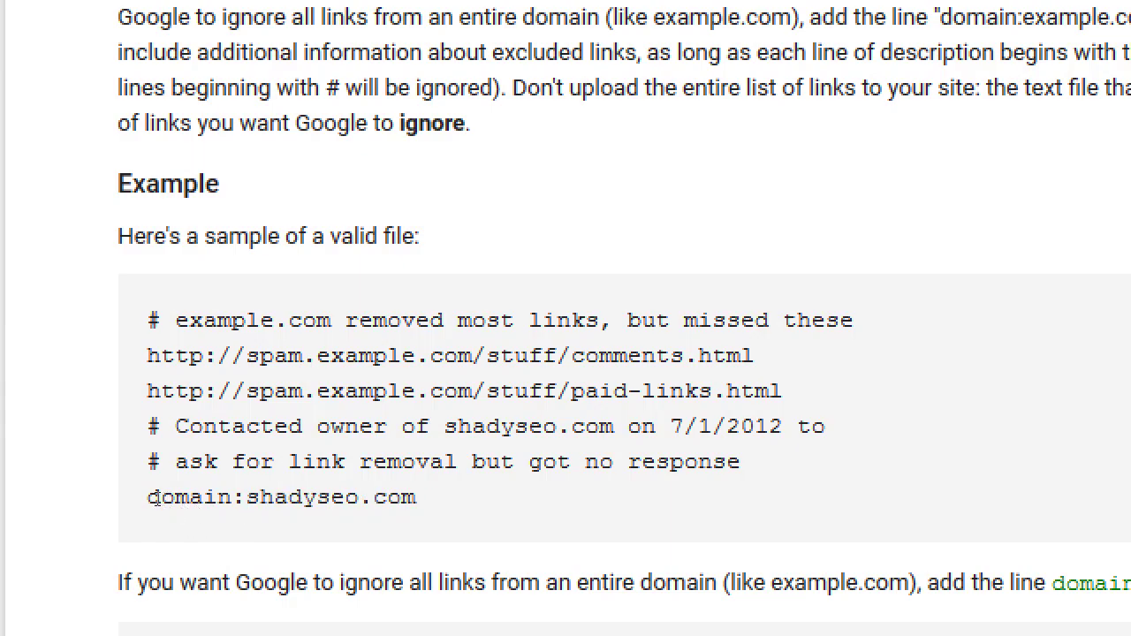
Step: Highlight the Contacted owner comment lines and the domain:shadyseo.com line
drag(203, 426, 627, 462)
drag(369, 506, 416, 500)
click(436, 499)
drag(128, 535, 267, 531)
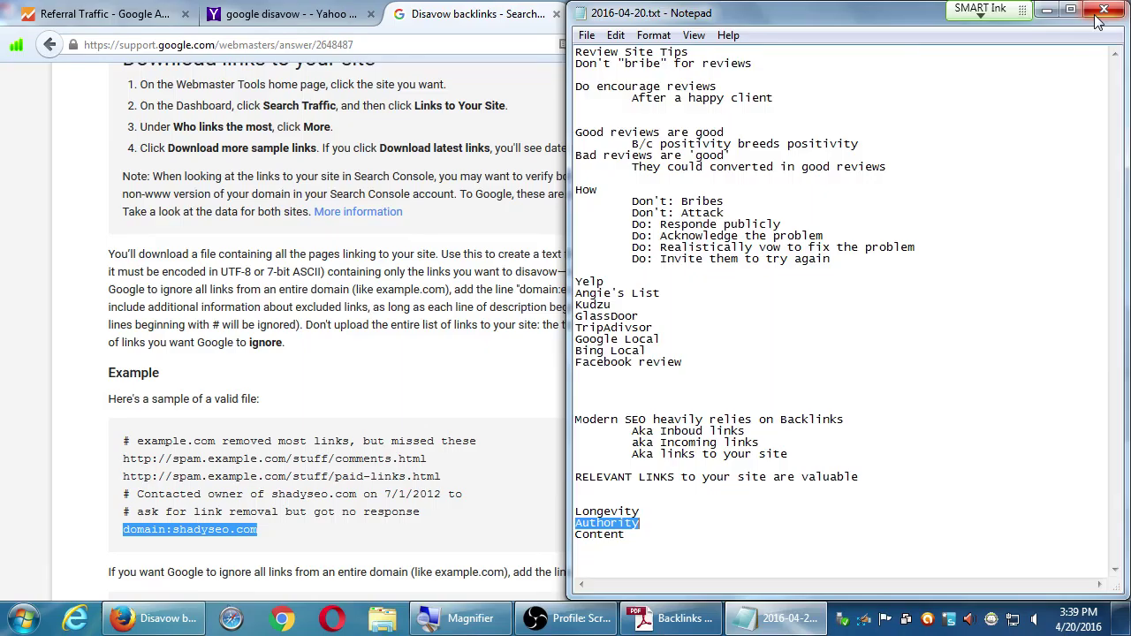
Step: Launch Notepad by searching 'note' from the Start menu
click(531, 329)
click(18, 619)
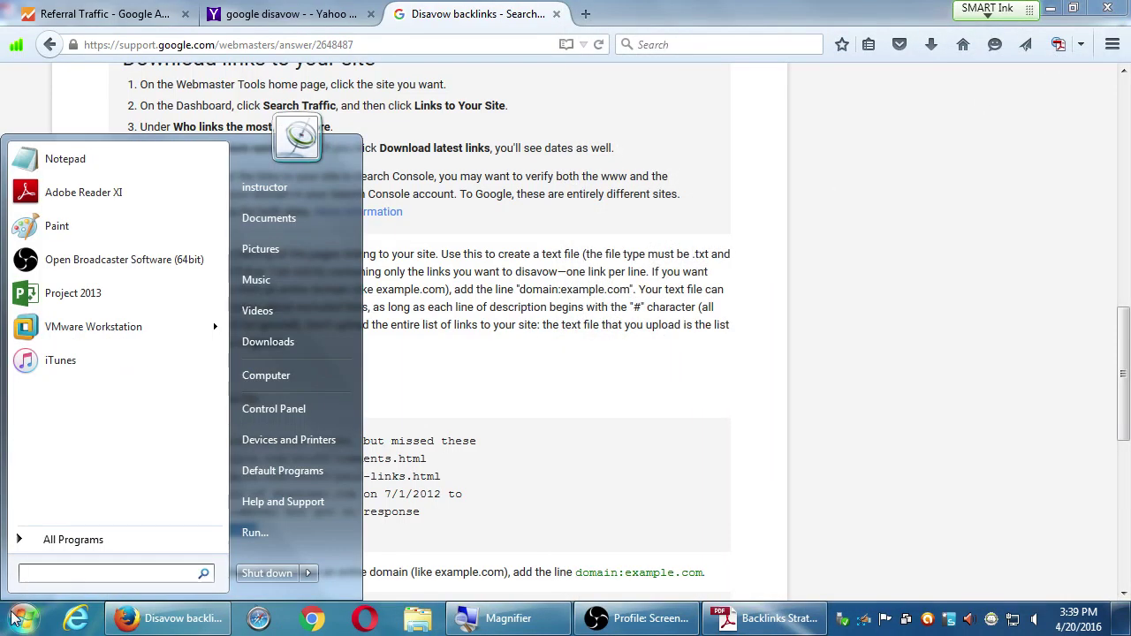
text(note)
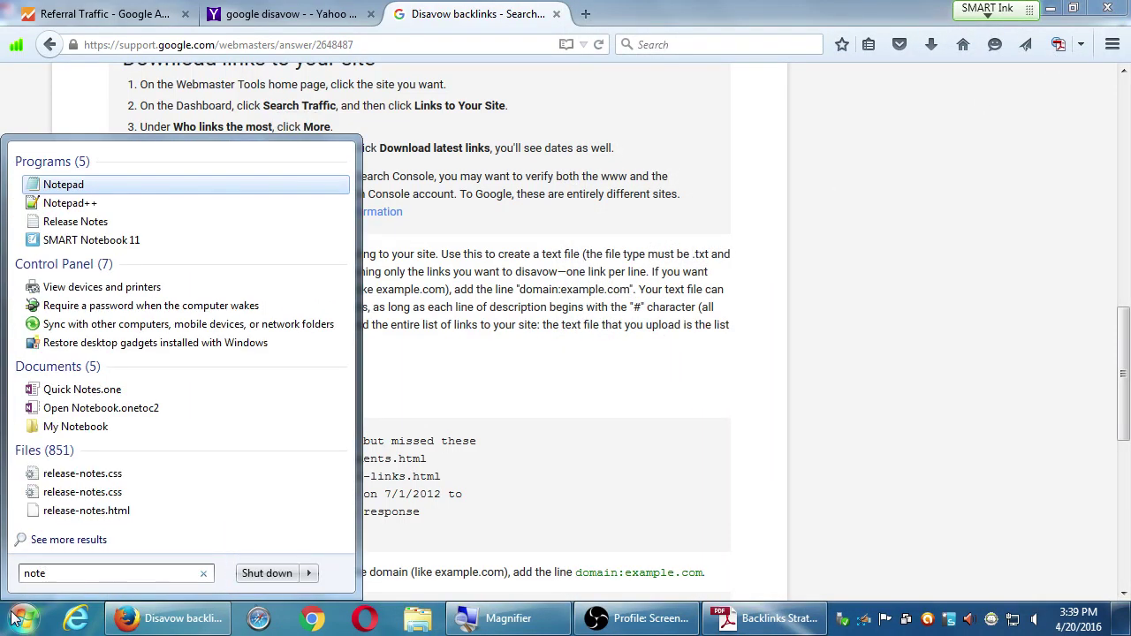
click(70, 189)
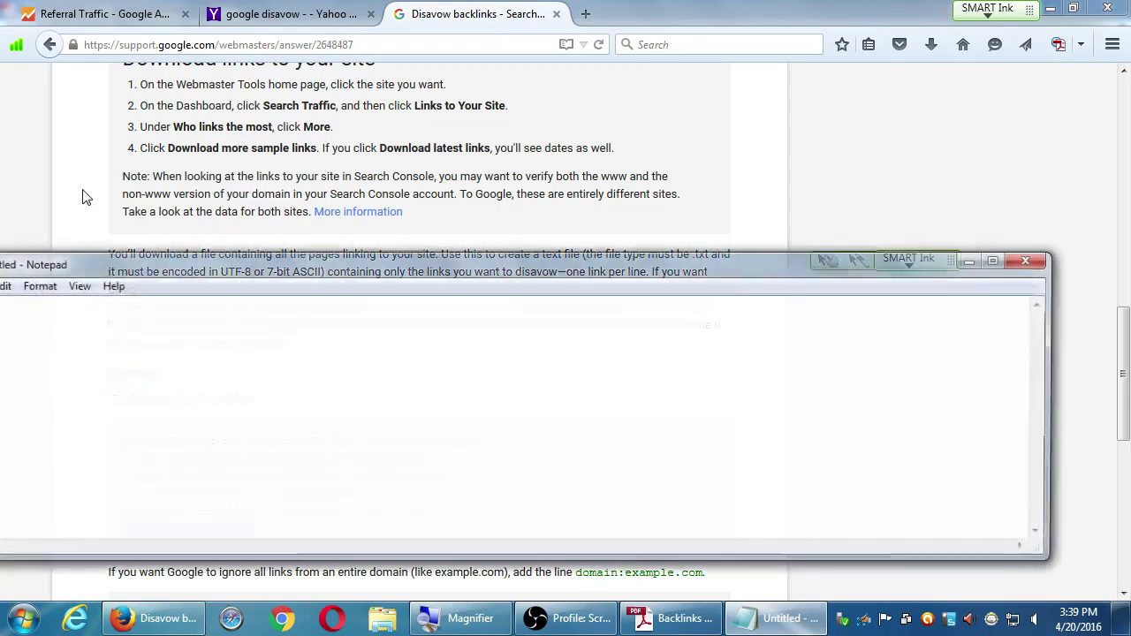
Step: Resize Notepad beside the sample file and begin the first line with '#'
drag(135, 257, 277, 253)
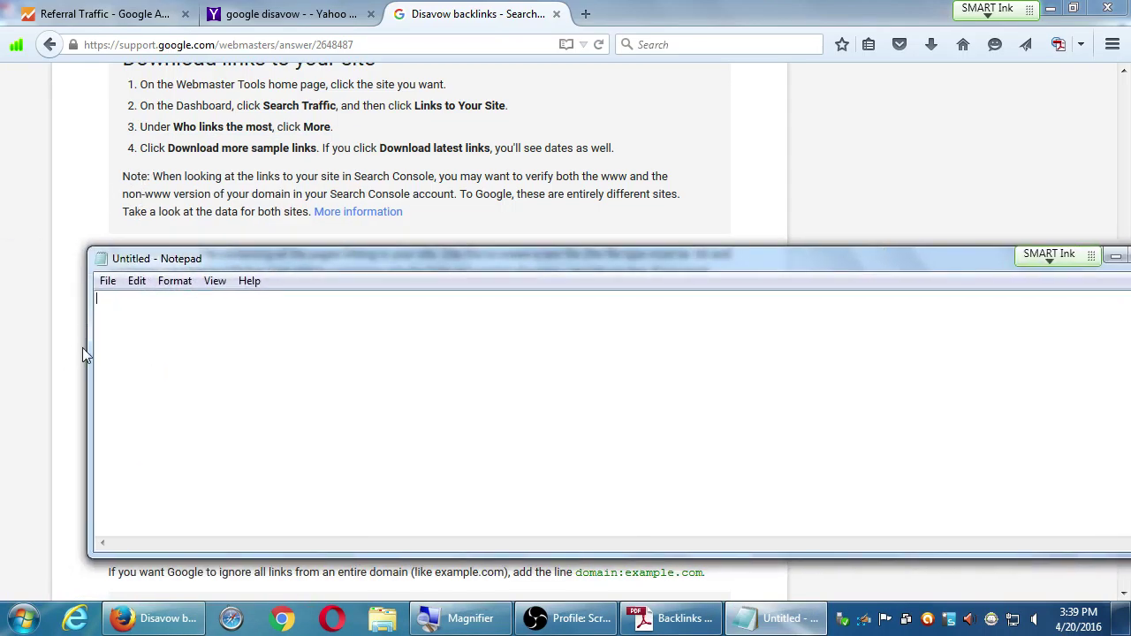
drag(88, 347, 369, 347)
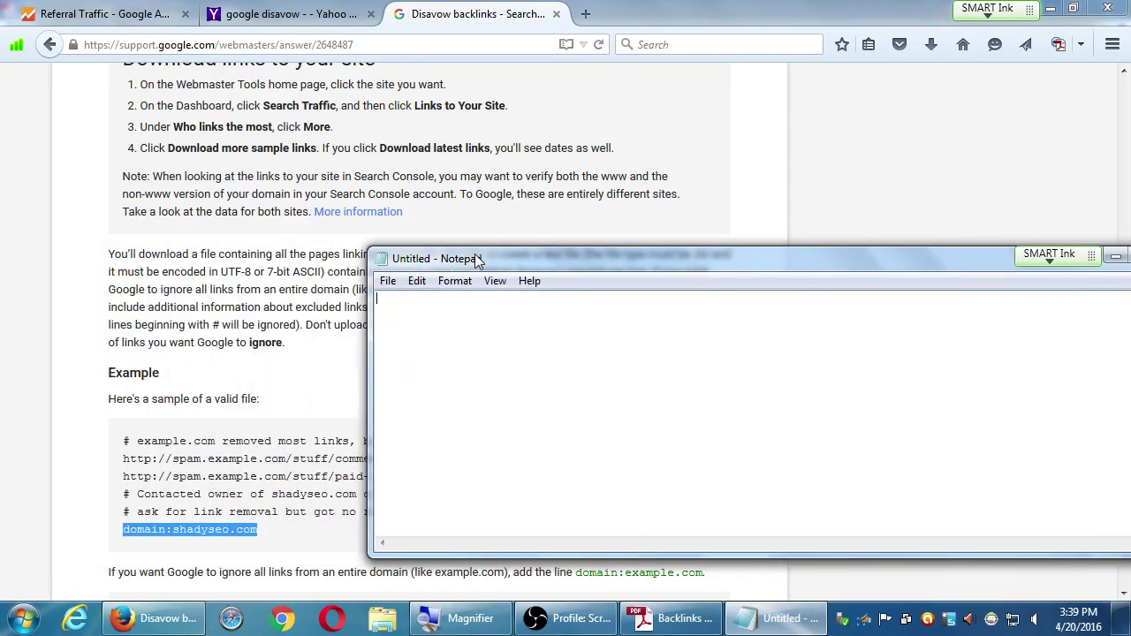
drag(494, 259, 221, 188)
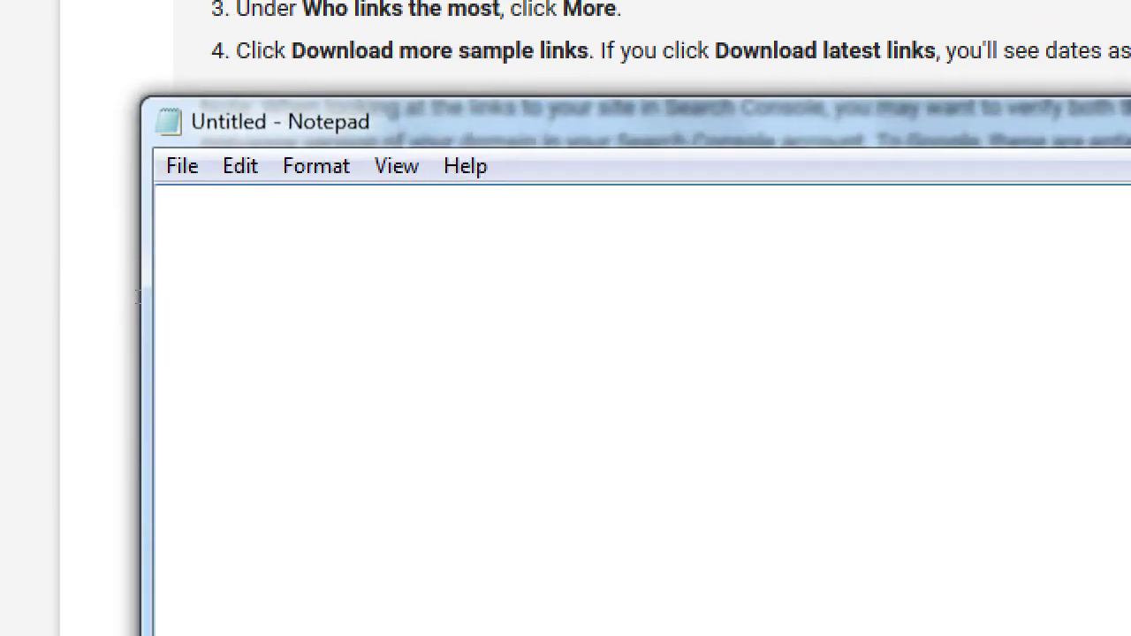
text(#)
Step: Finish the first comment: spam-link removal was attempted on April 1, 2016
text(Attempted )
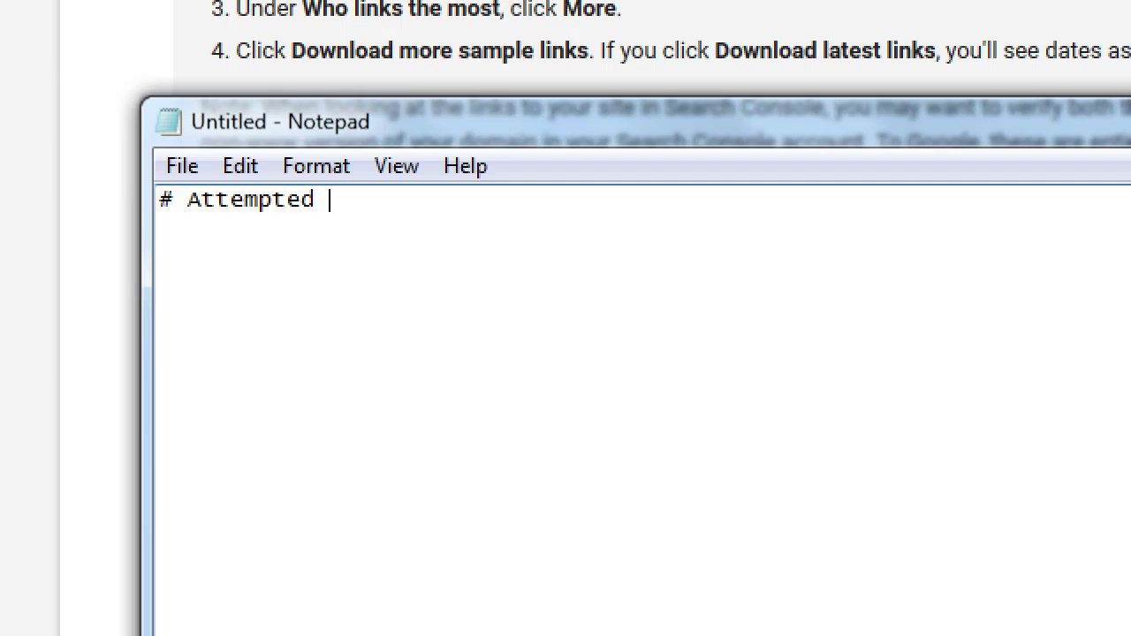
text(to have s)
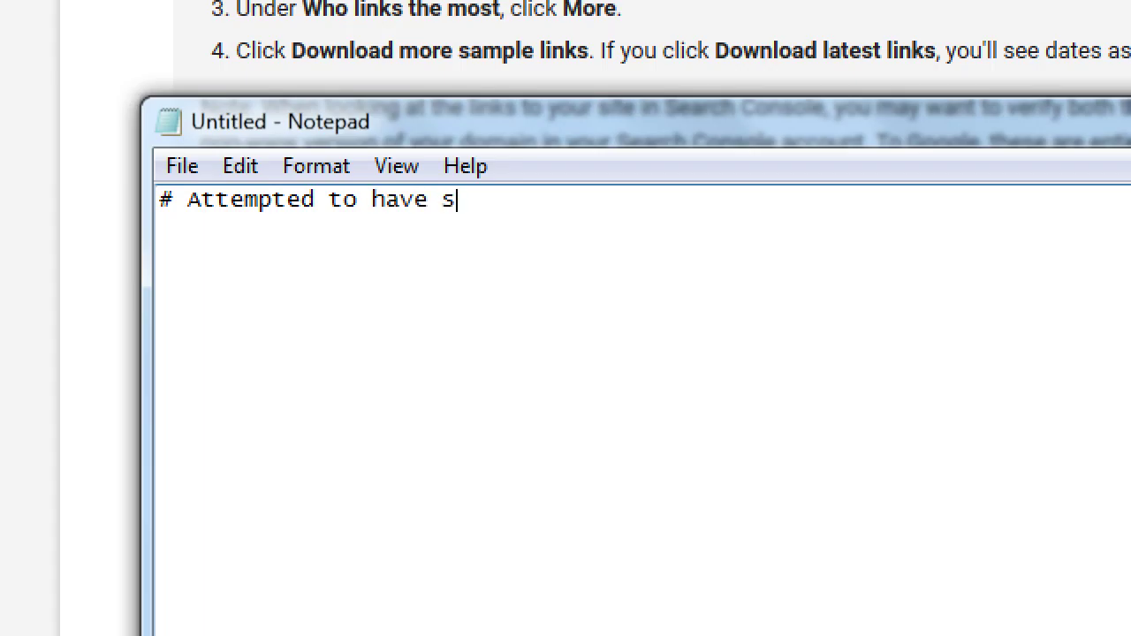
text(pam links re)
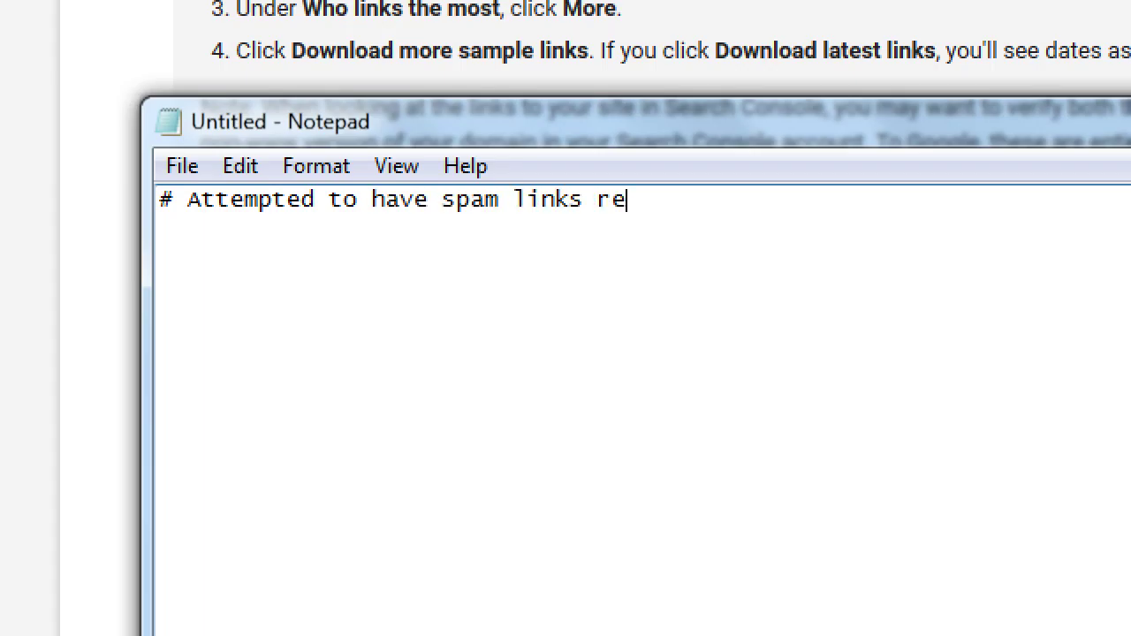
text(moved. Go)
key(BackSpace)
key(BackSpace)
key(BackSpace)
key(BackSpace)
text(onm)
key(BackSpace)
key(BackSpace)
text(Apri)
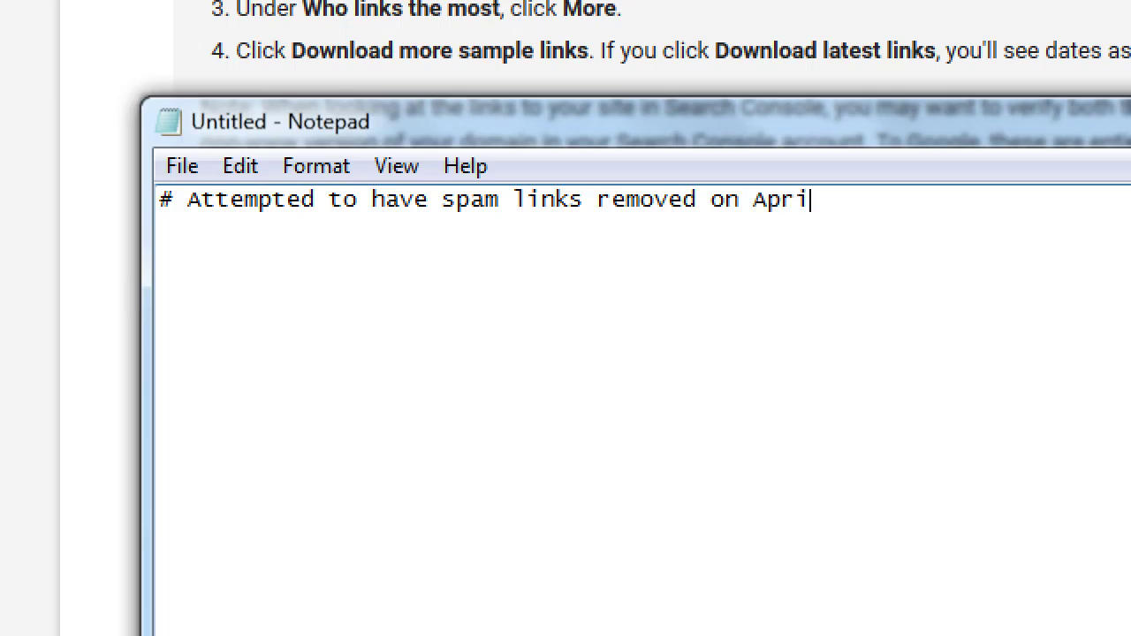
text(l 1, 2016.)
key(Return)
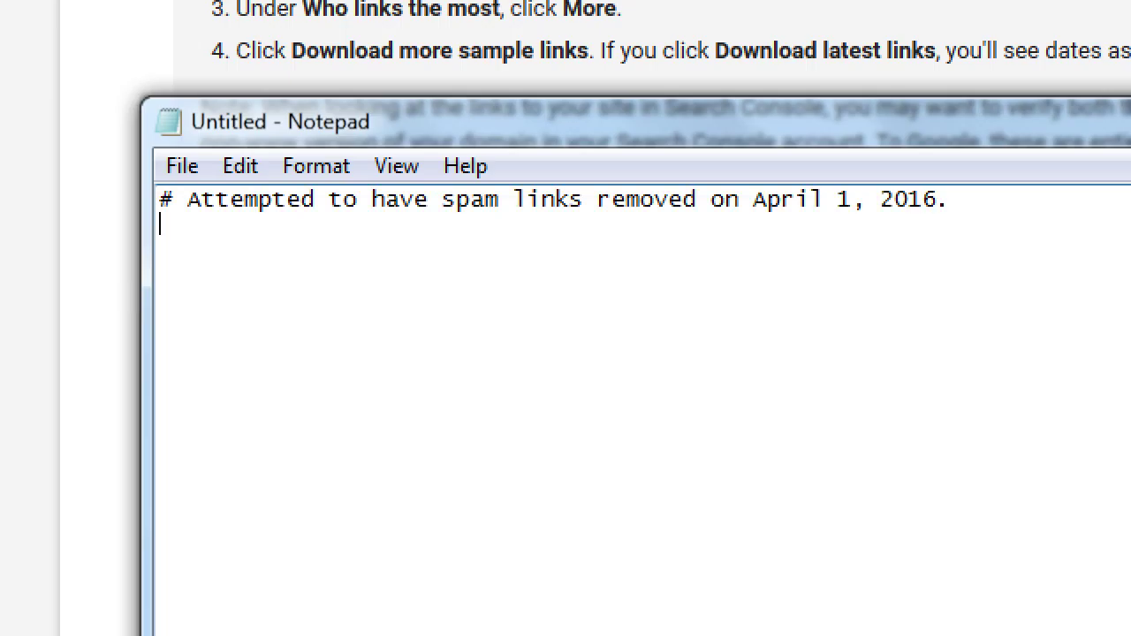
Step: Add a second comment line reading '# Got no response'
text(# )
text(Got re)
text(posn)
key(BackSpace)
key(BackSpace)
text(nse)
key(Home)
key(shift+Right)
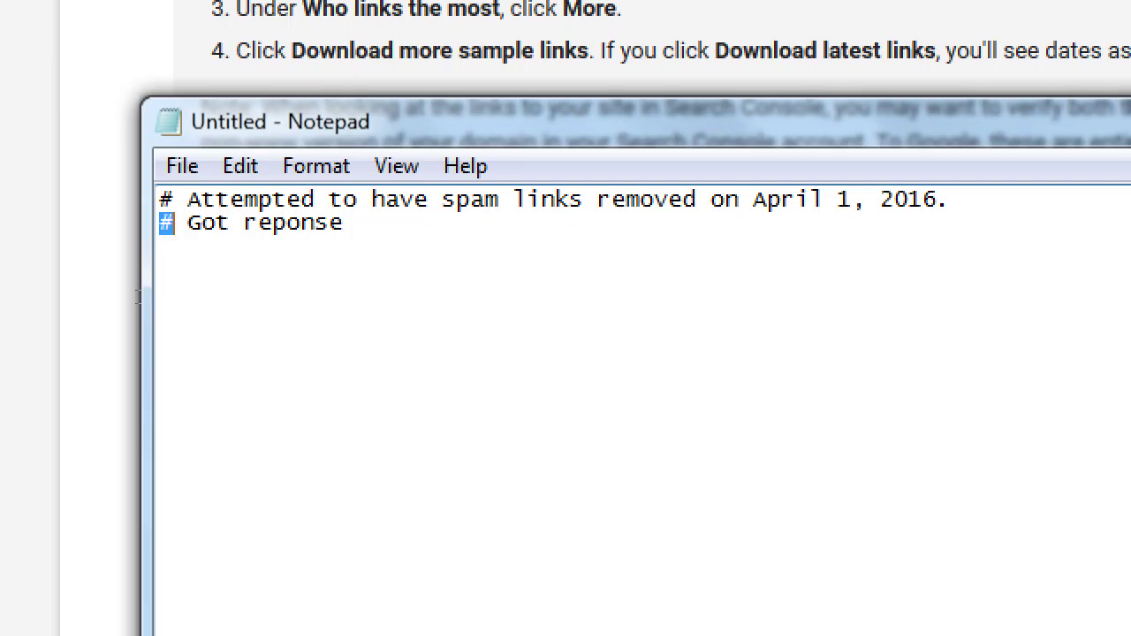
key(Right)
key(Right)
key(Right)
key(Right)
text(no)
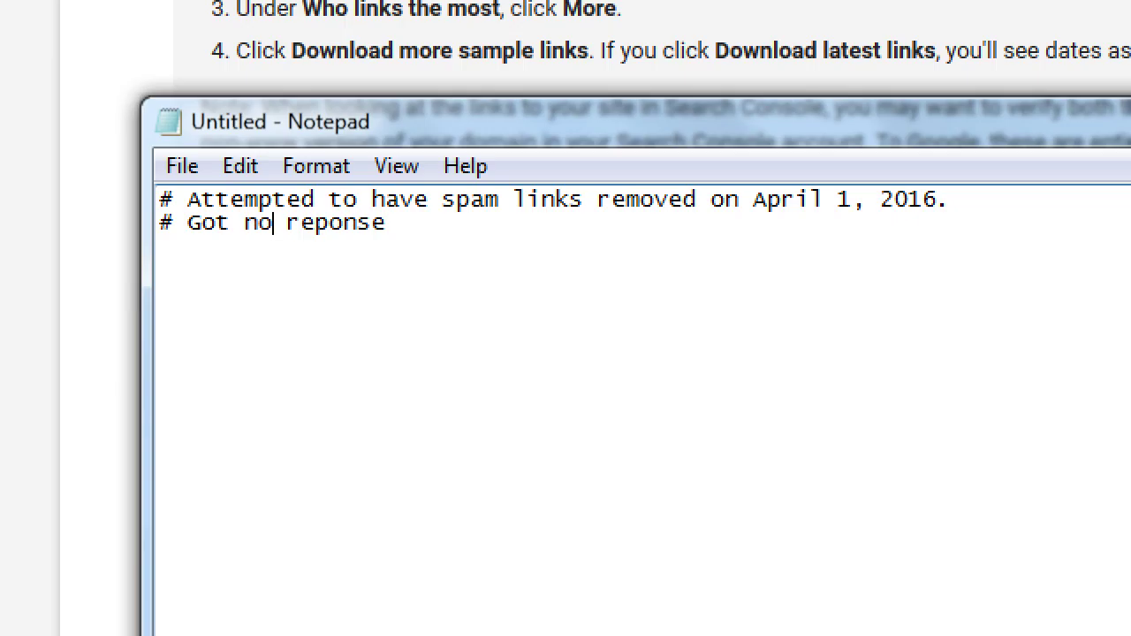
key(End)
key(shift+Home)
key(shift+Up)
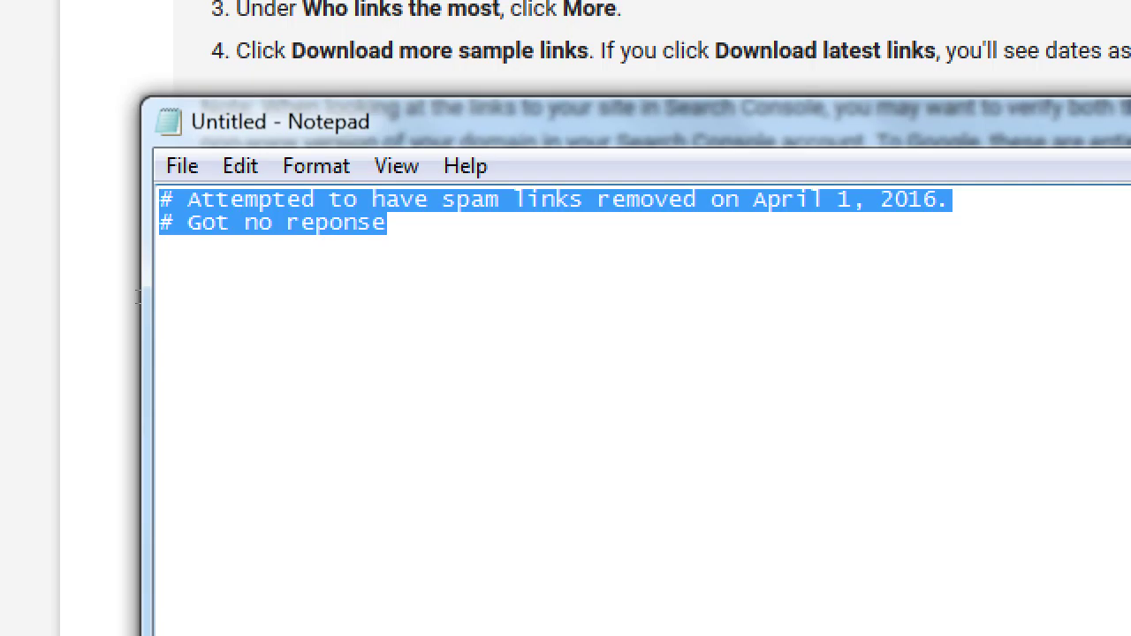
key(ctrl+End)
Step: Add the line domain:badsite.biz below the comments, correcting the missing 'd'
key(Return)
text(domain:)
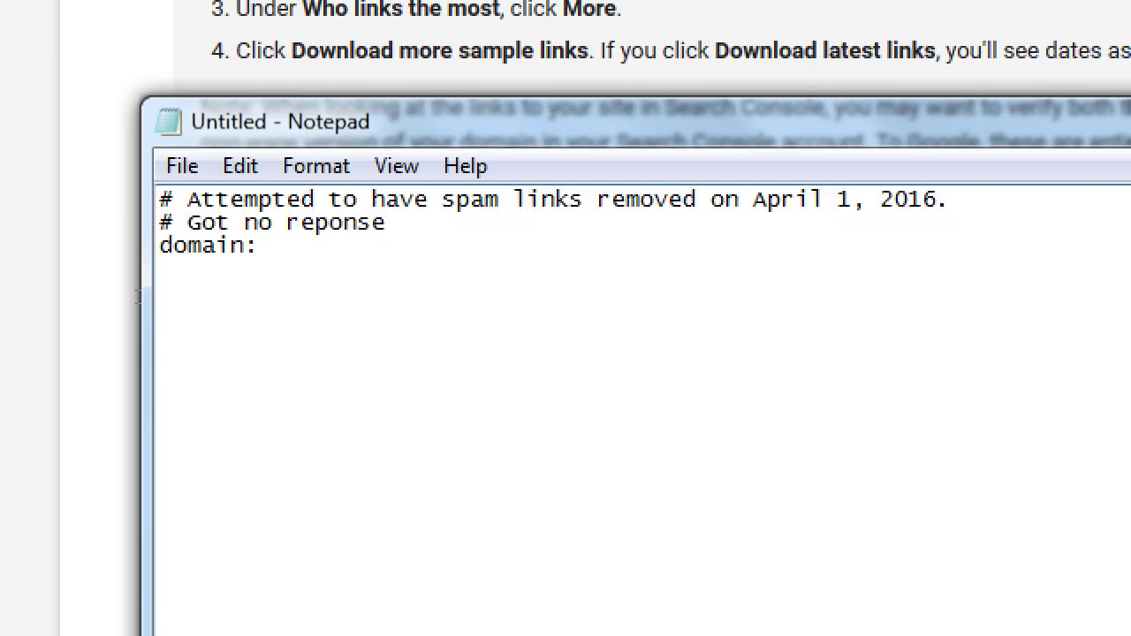
text(basite.biz)
key(Left)
key(Left)
key(Left)
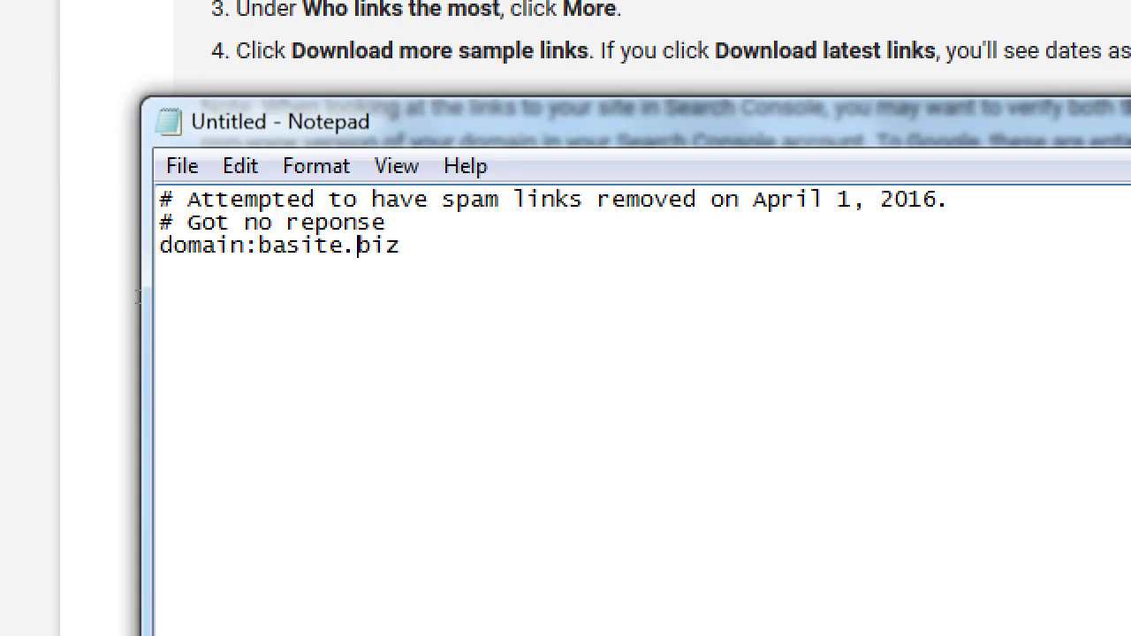
key(Left)
key(Left)
key(Left)
key(Left)
key(Left)
text(d)
key(End)
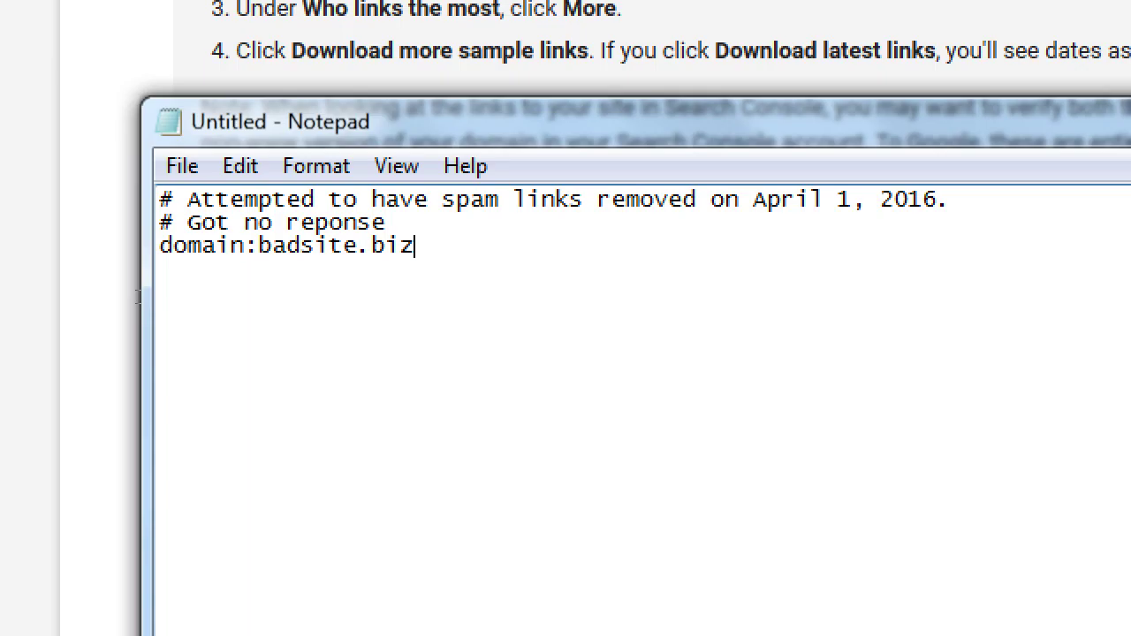
key(Home)
key(shift+Right)
key(shift+Right)
key(shift+Right)
key(shift+Right)
key(shift+Right)
key(shift+Right)
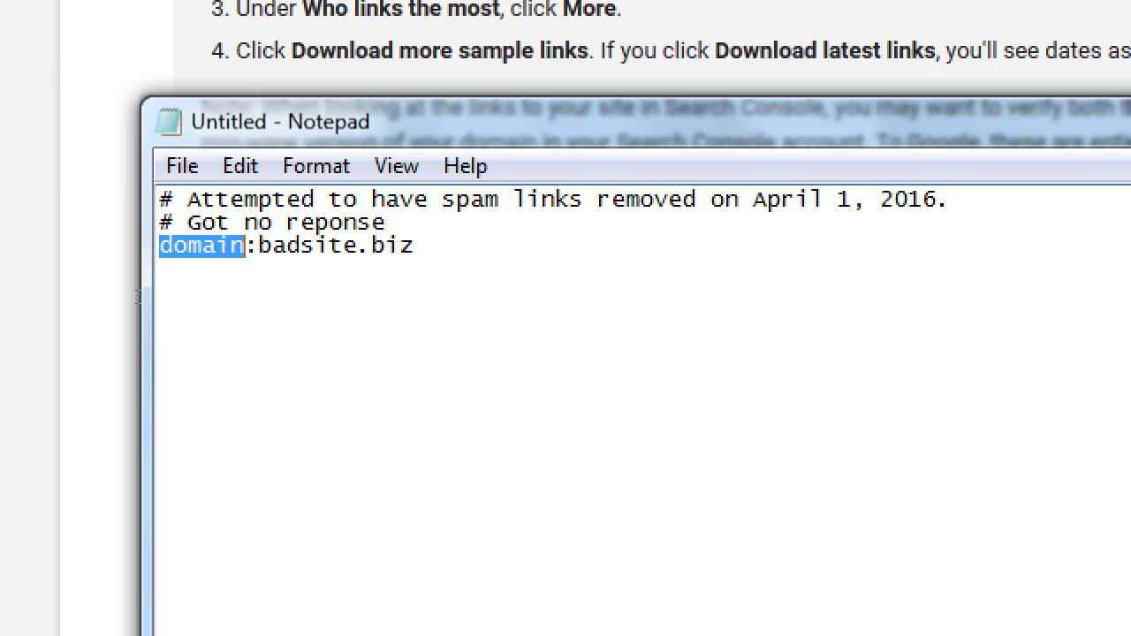
key(shift+Right)
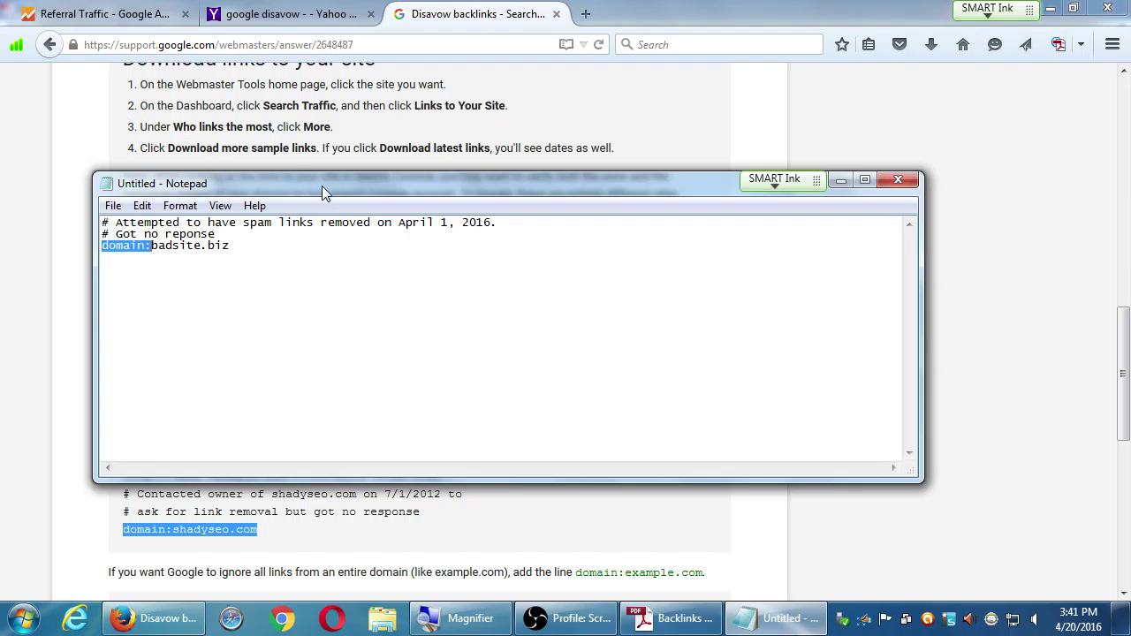
Step: Open Save As and set the file name's extension to .txt
click(308, 251)
click(113, 205)
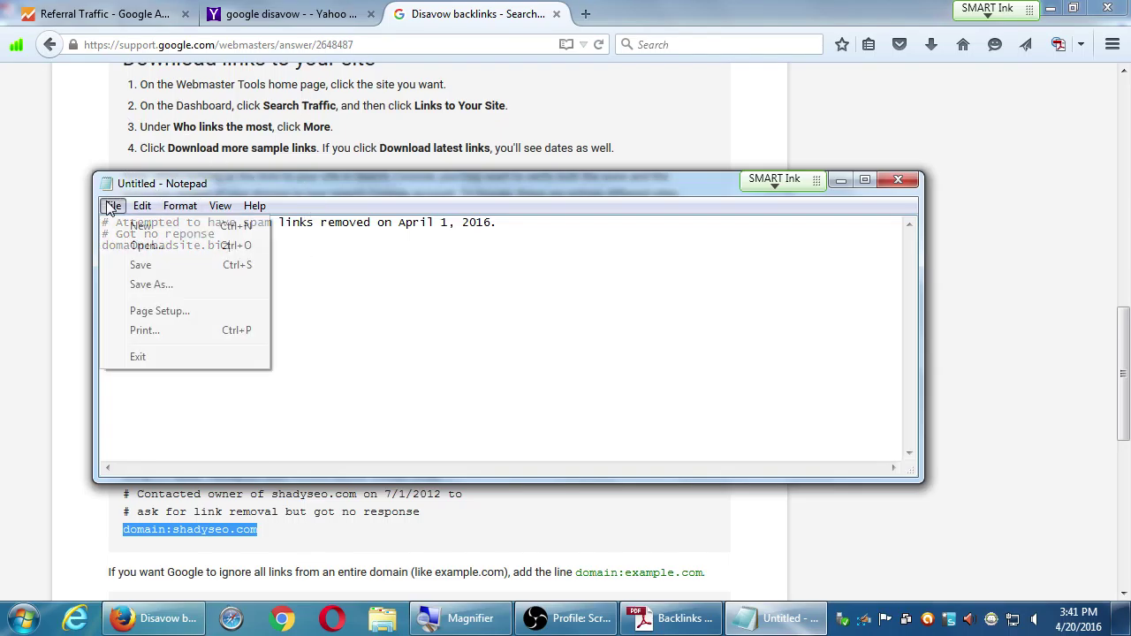
click(153, 284)
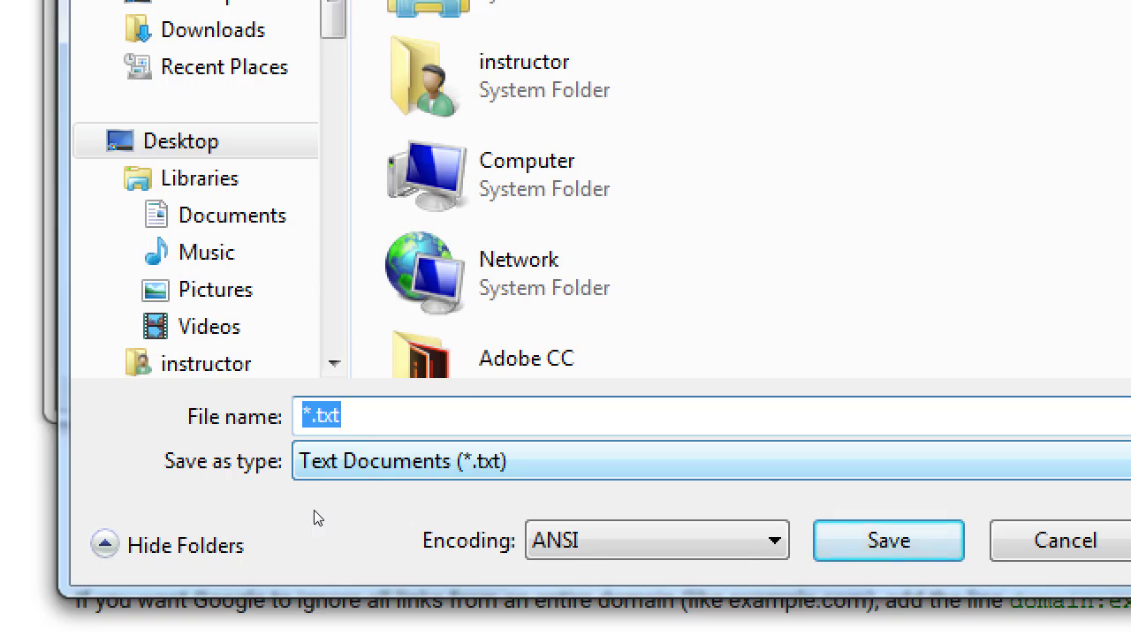
key(End)
key(BackSpace)
key(BackSpace)
key(BackSpace)
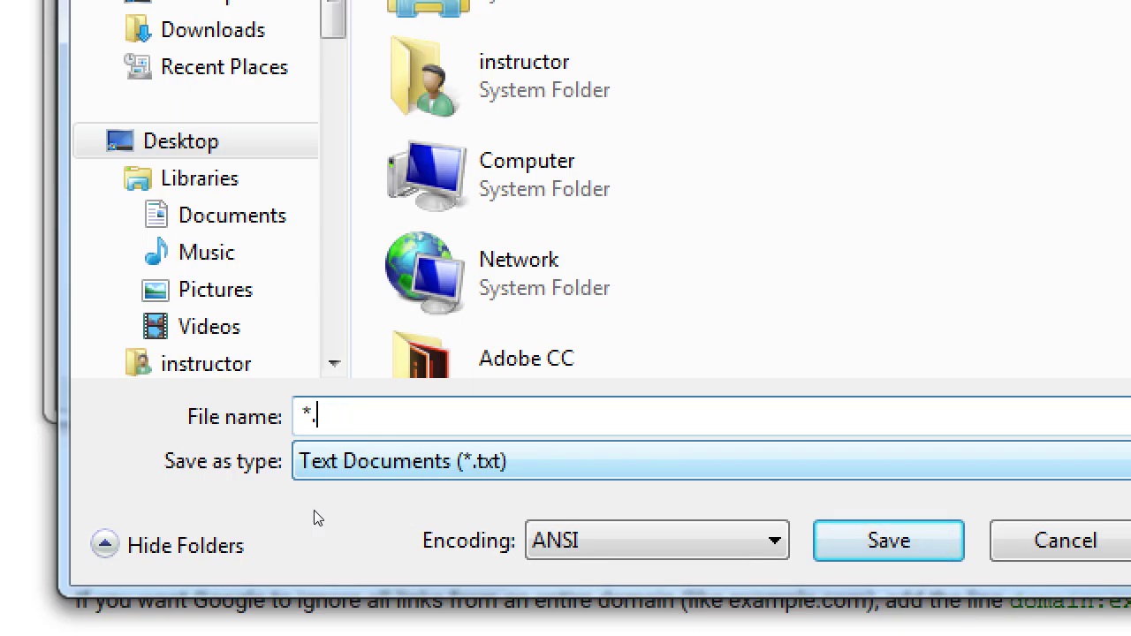
text(docx)
key(ctrl+shift+Left)
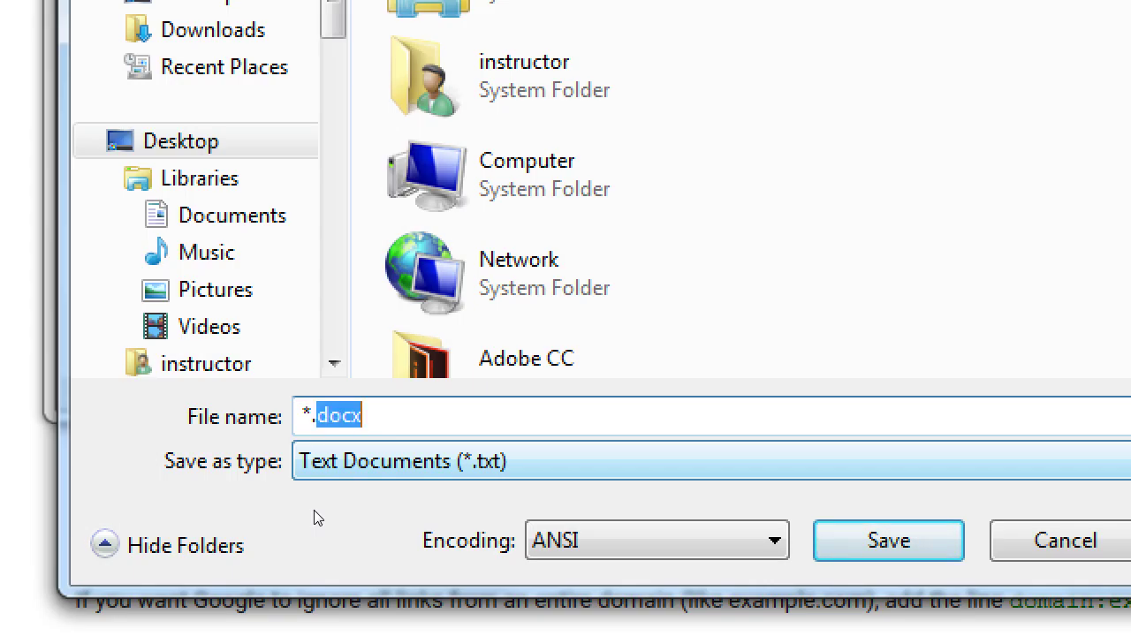
text(co)
key(ctrl+shift+Left)
text(txt)
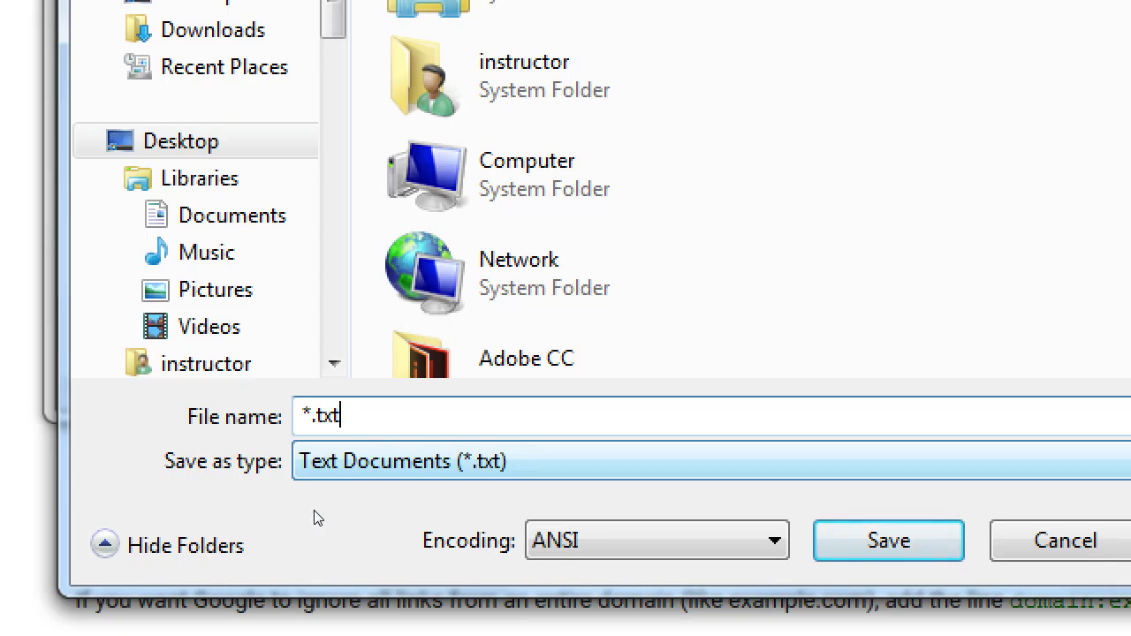
Step: Name the file victorsbakery-2016-04-01.txt and save it
key(Home)
key(Delete)
text(victorsbaky)
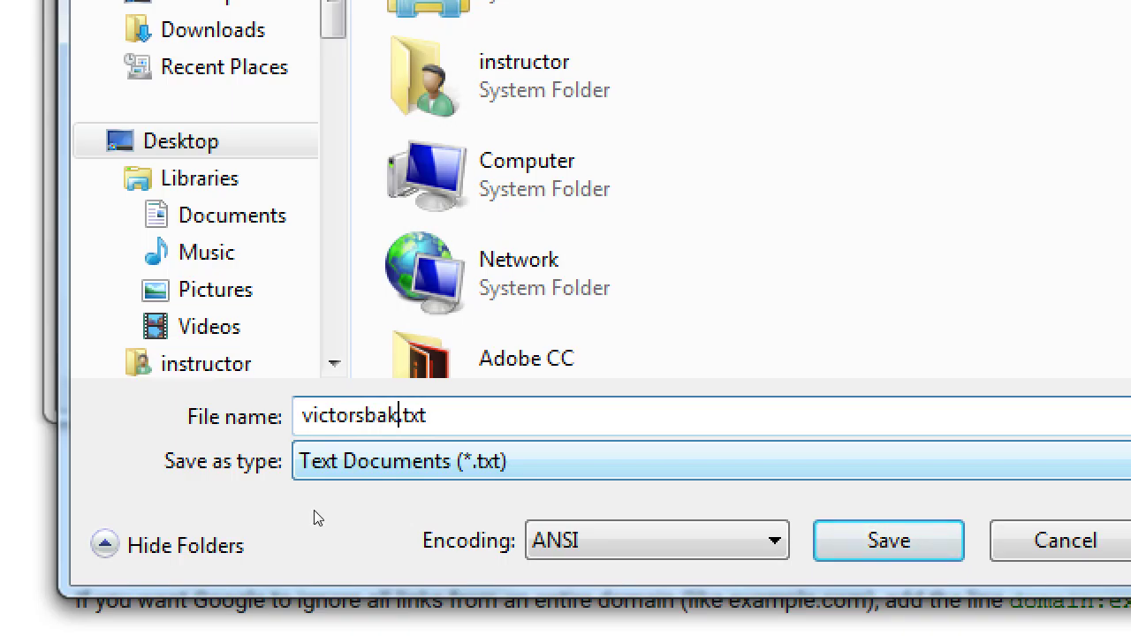
key(BackSpace)
text(ery-2016-04)
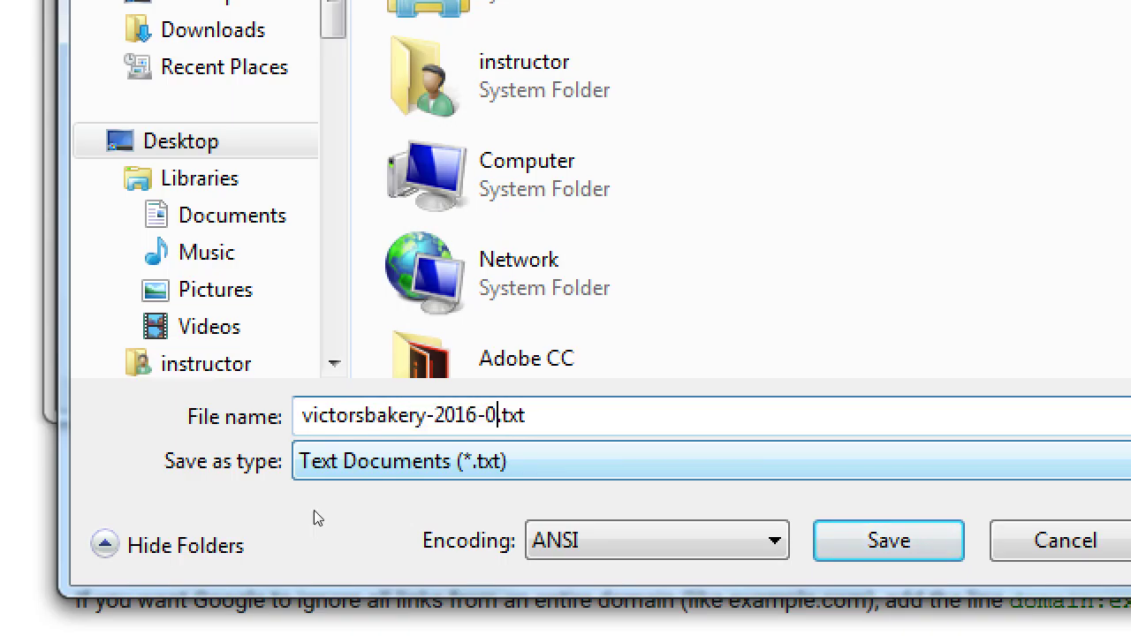
text(-01)
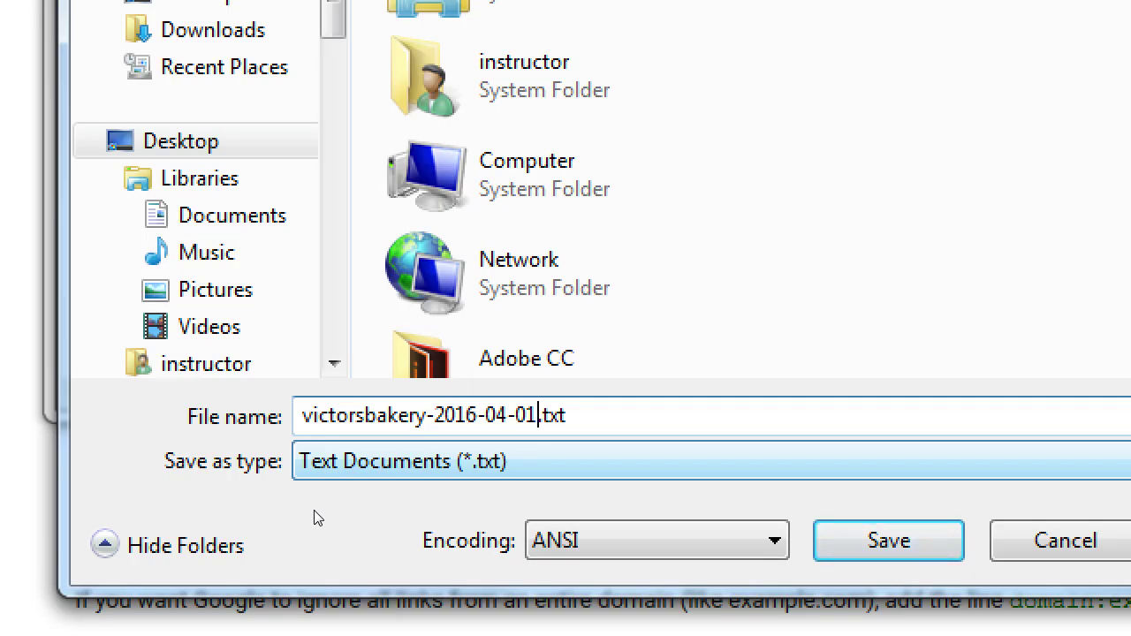
key(Return)
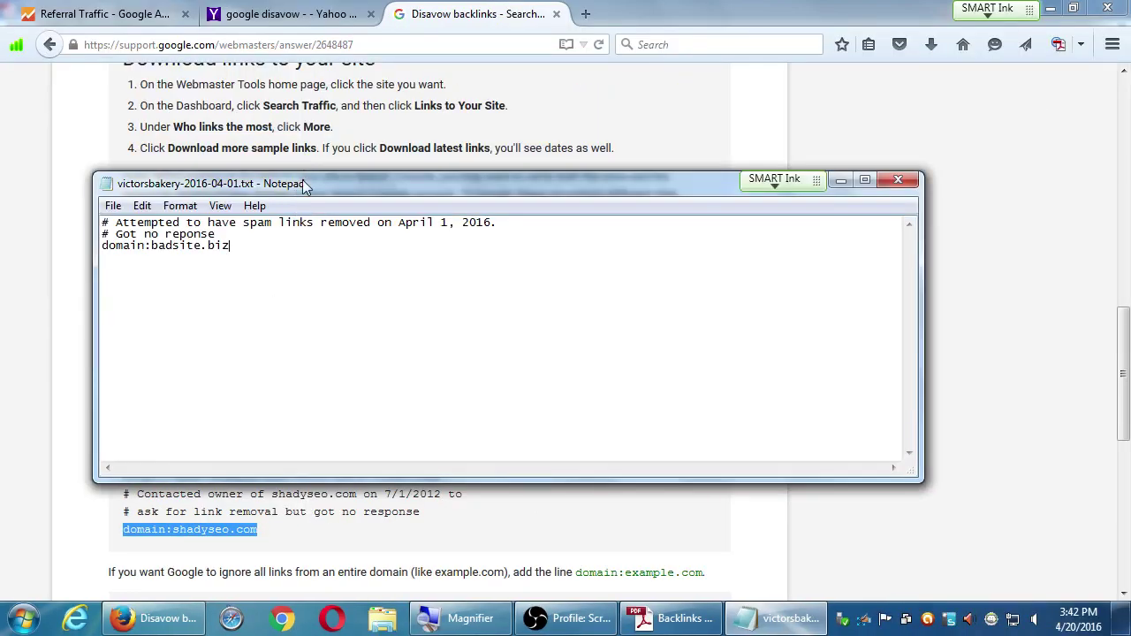
Step: Leave a blank line, then add the comment '# New spam site found'
drag(302, 184, 332, 180)
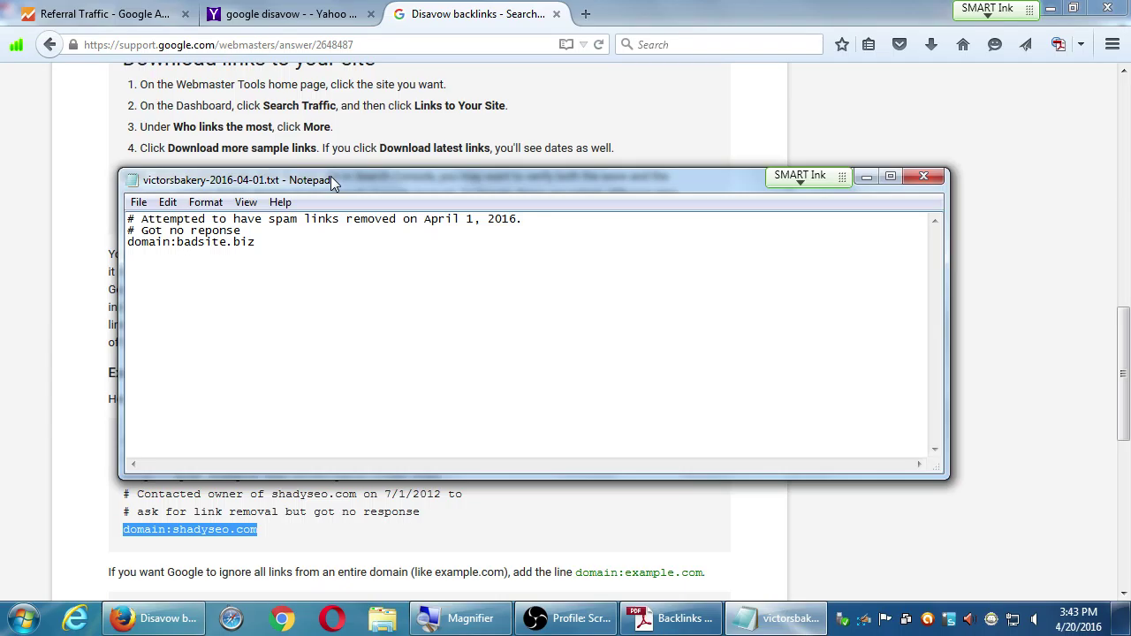
drag(331, 176, 383, 163)
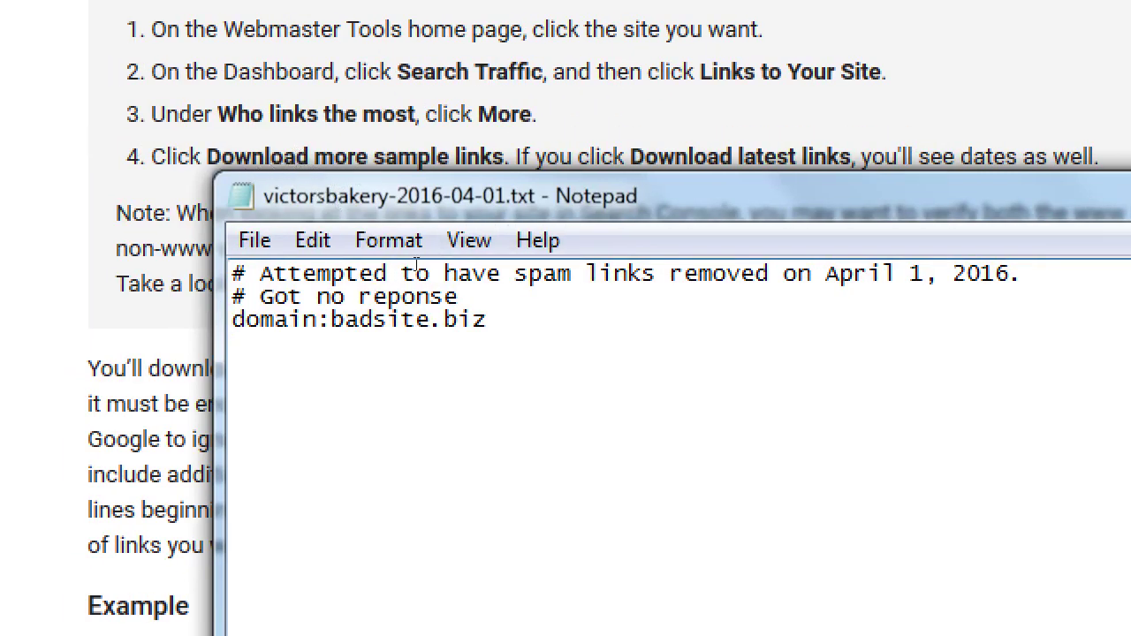
key(Return)
text(d)
key(BackSpace)
text(# New sp)
text(ma)
key(BackSpace)
key(BackSpace)
text(am sit)
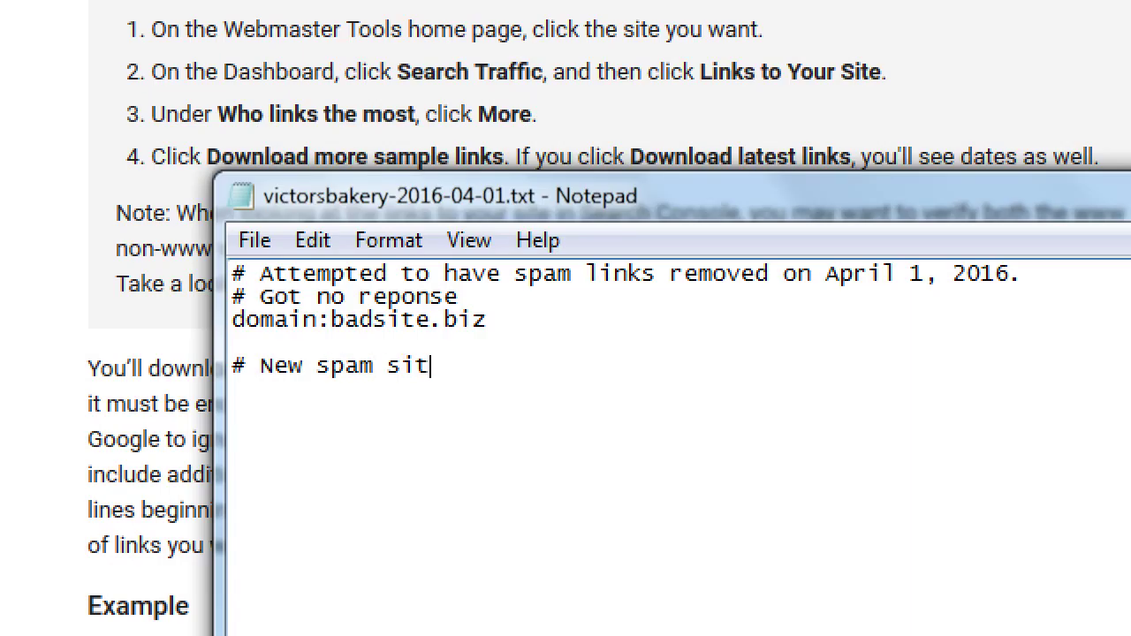
text(e found)
Step: Add domain:getfreeetraffic.com below it and append May 05 to the comment
key(Return)
text(do)
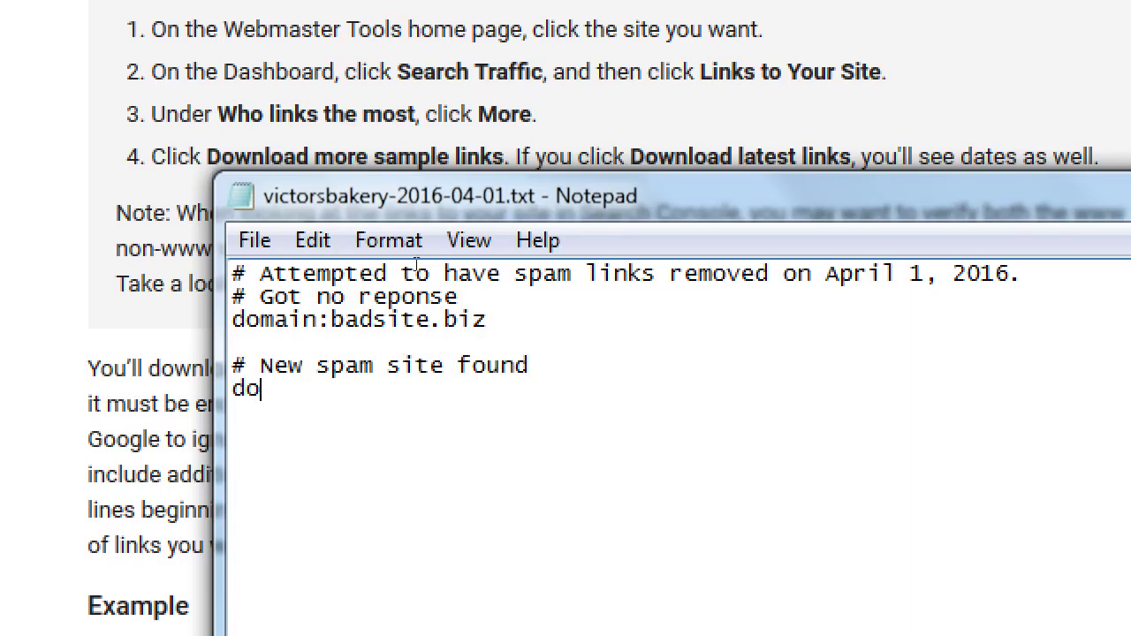
text(main:get)
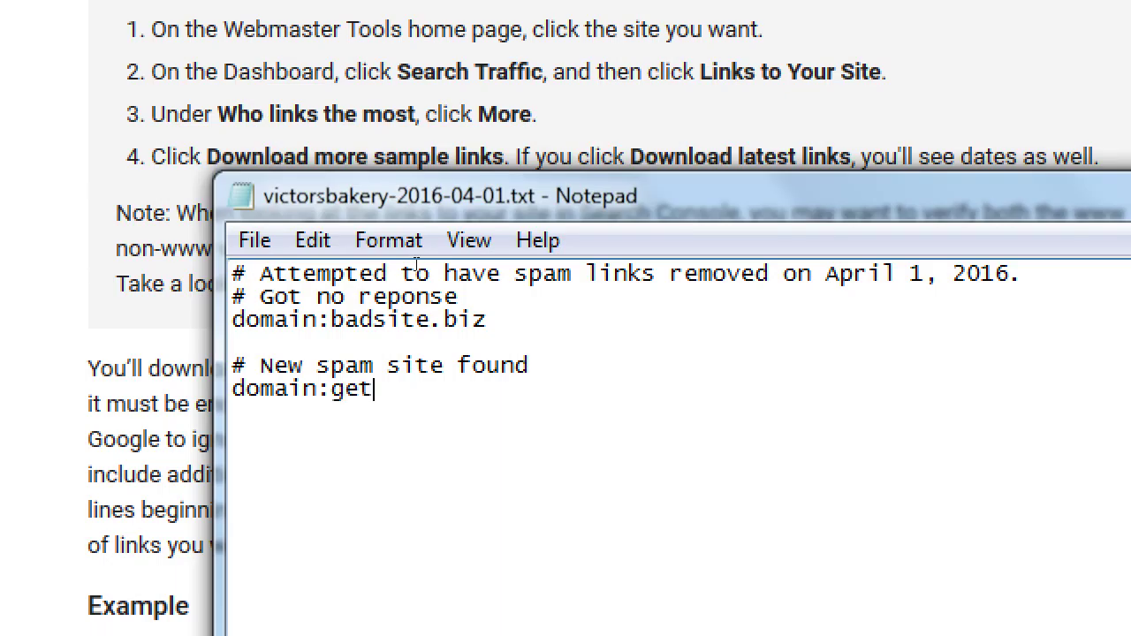
text(freeetraffic)
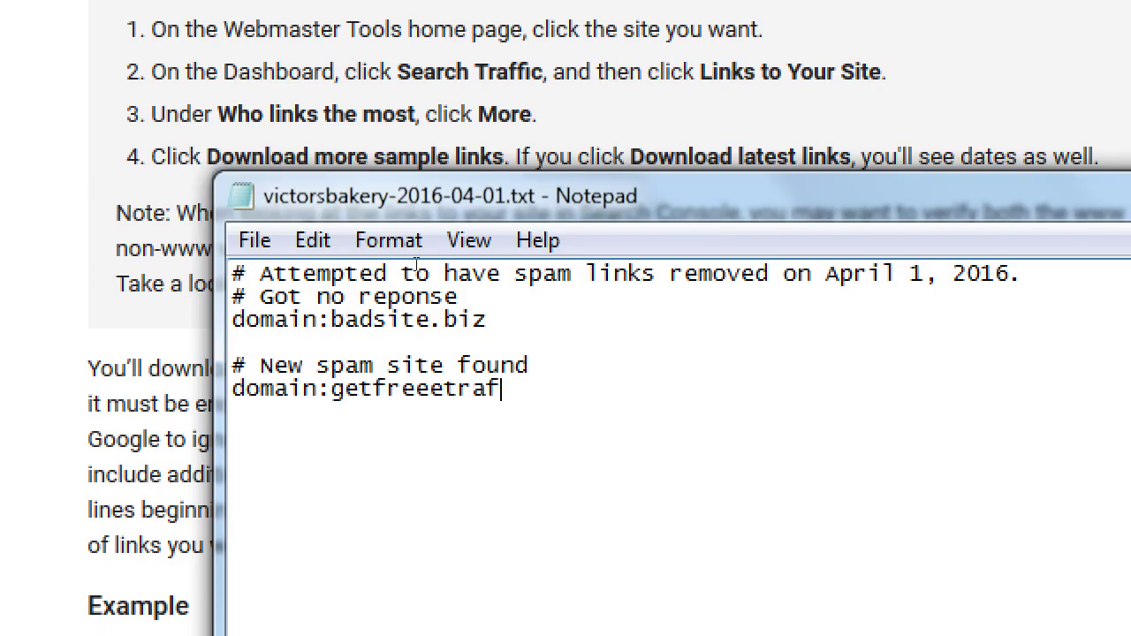
text(.com)
key(Up)
text(2)
key(BackSpace)
text(May 05)
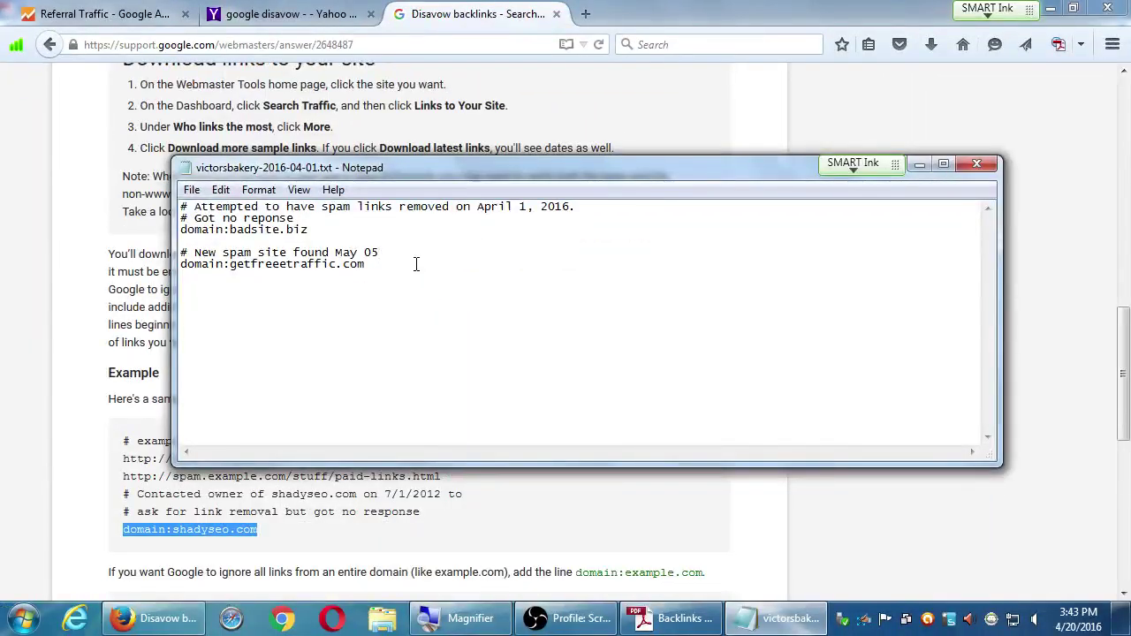
drag(401, 169, 459, 181)
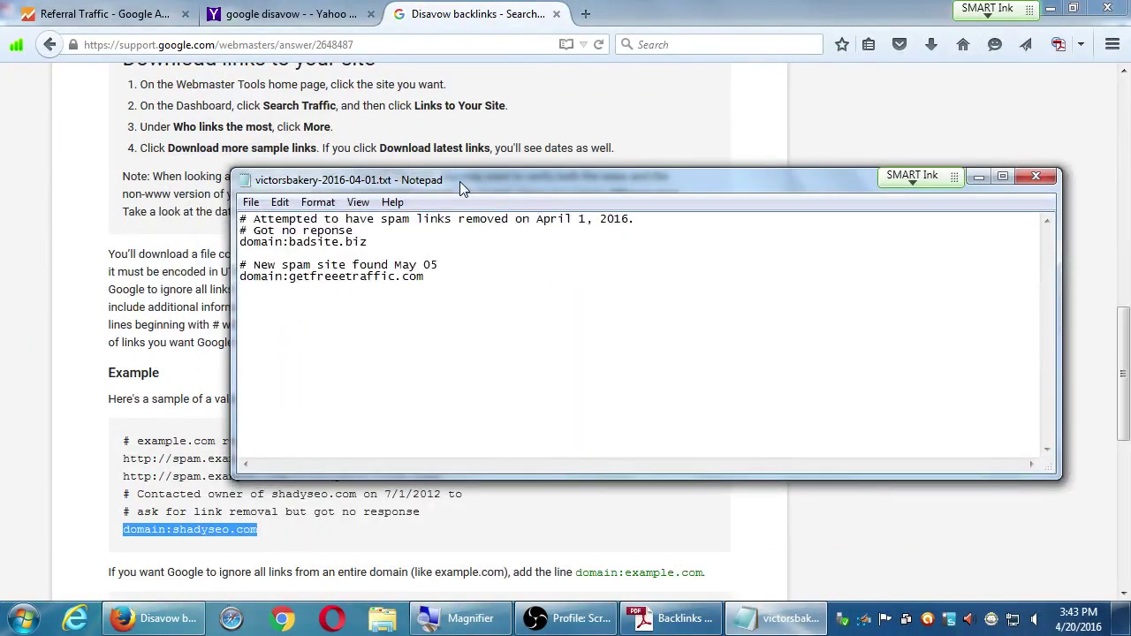
Step: Switch to the Disavow backlinks help page in the browser
click(75, 3)
click(74, 7)
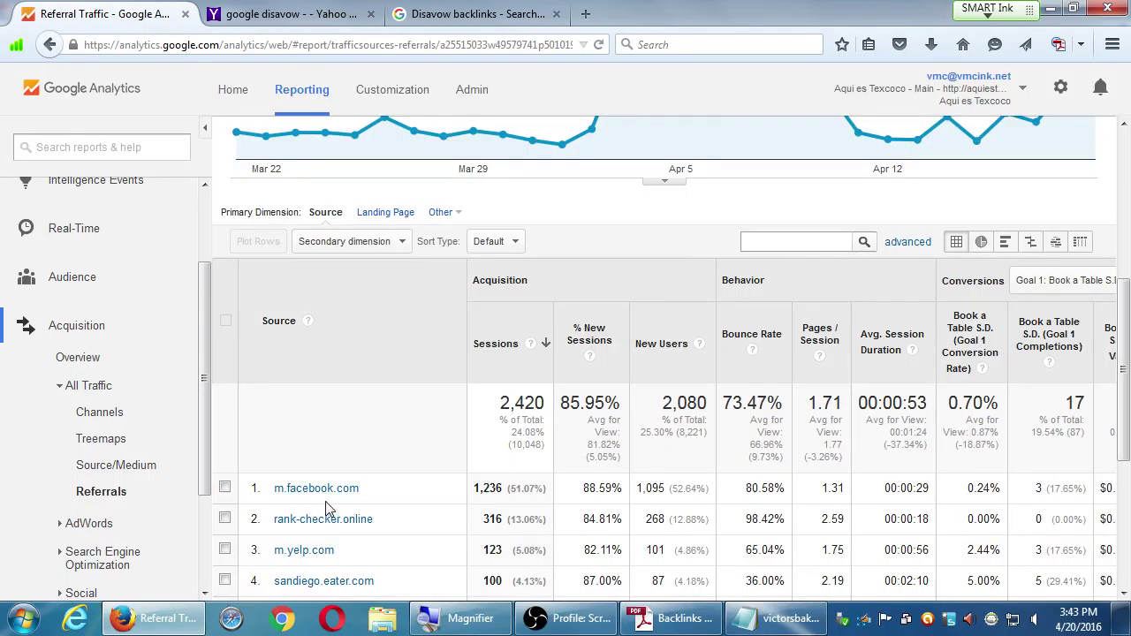
click(778, 619)
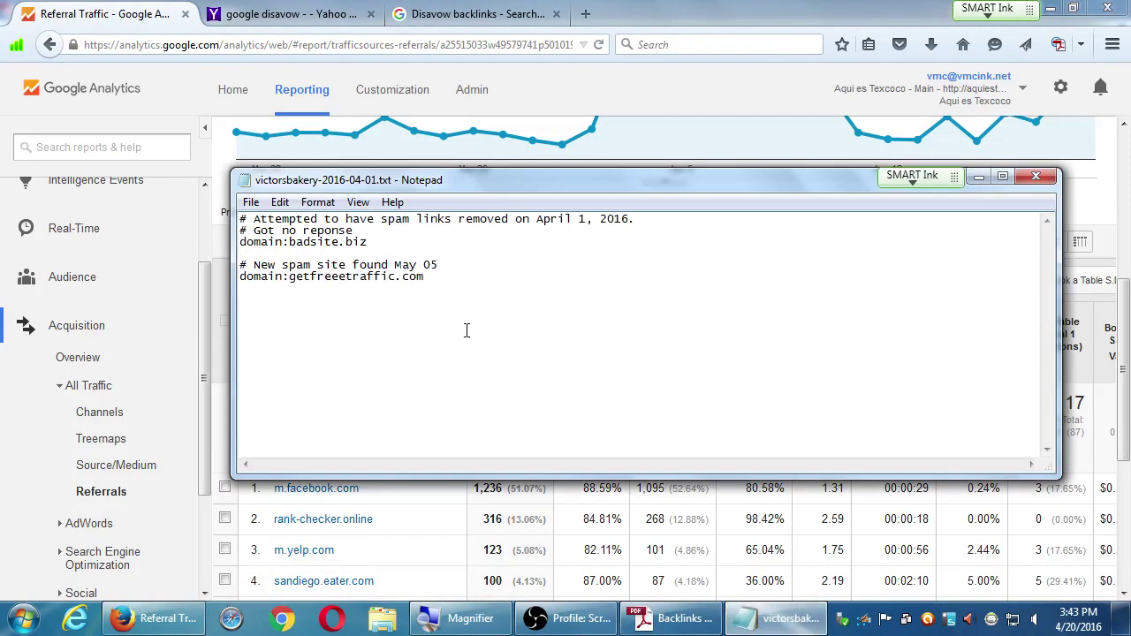
click(310, 11)
click(485, 9)
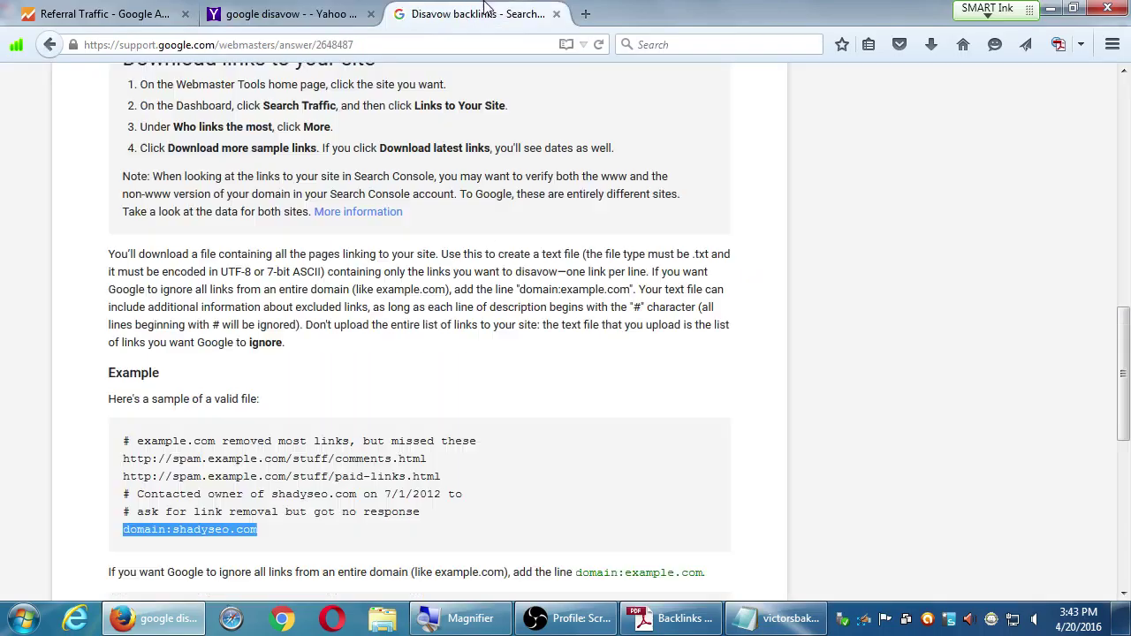
scroll(181, 442, up, 8)
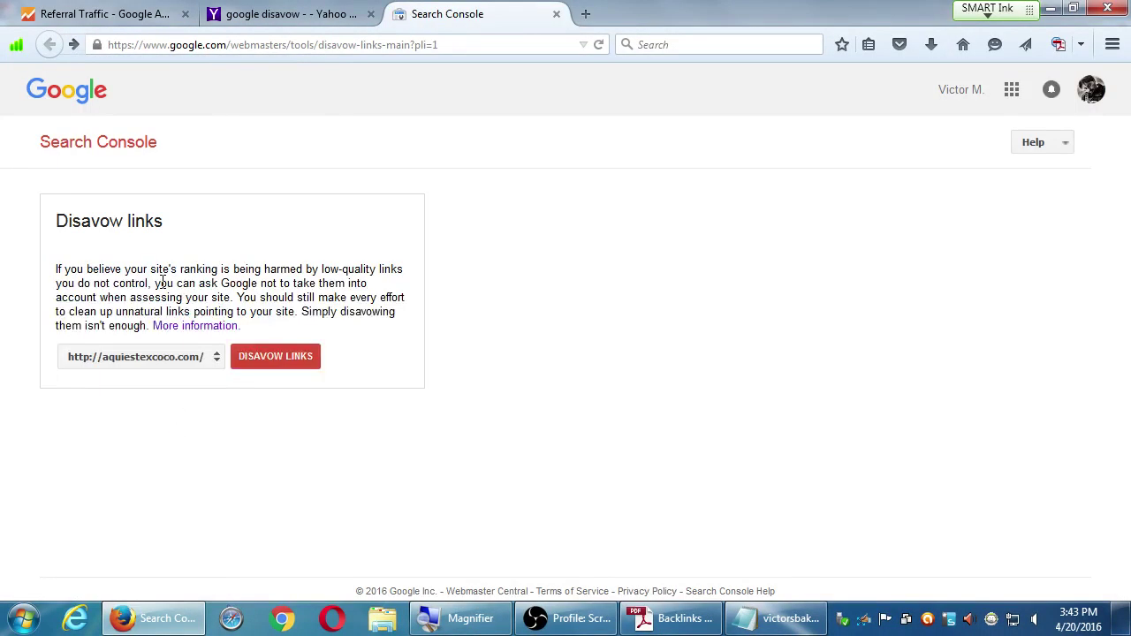
click(186, 368)
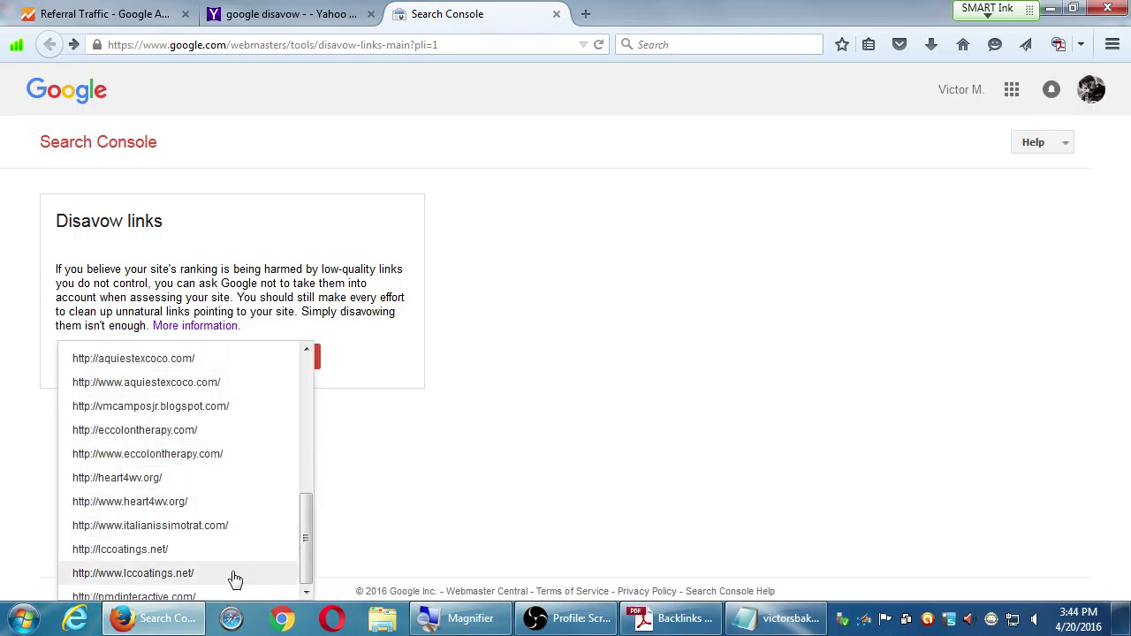
scroll(216, 588, down, 3)
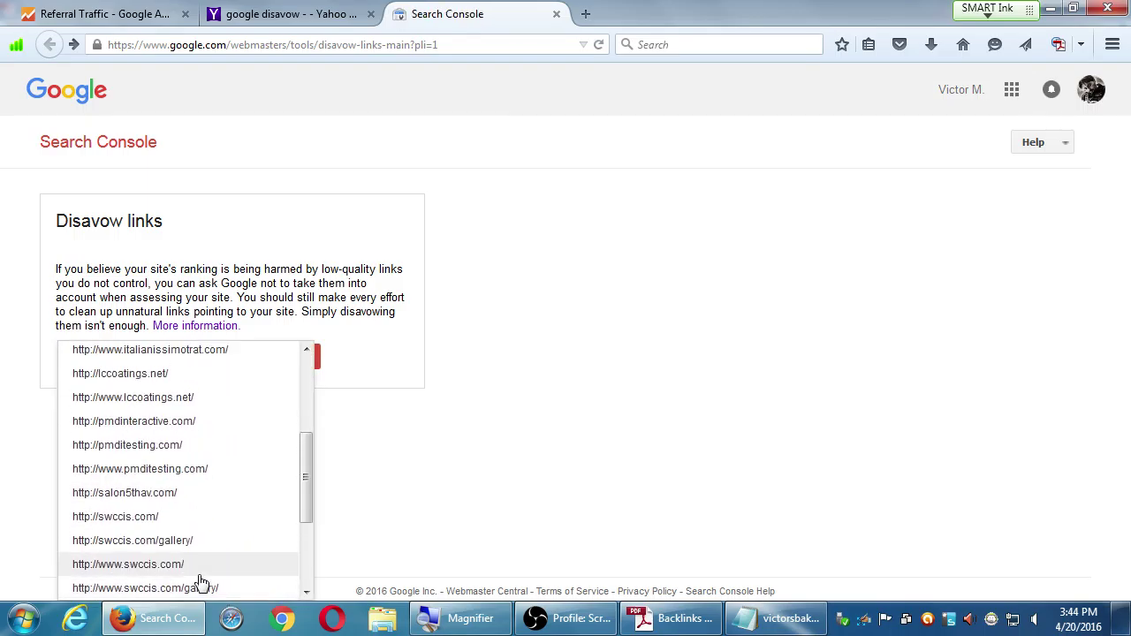
scroll(199, 580, down, 3)
click(197, 574)
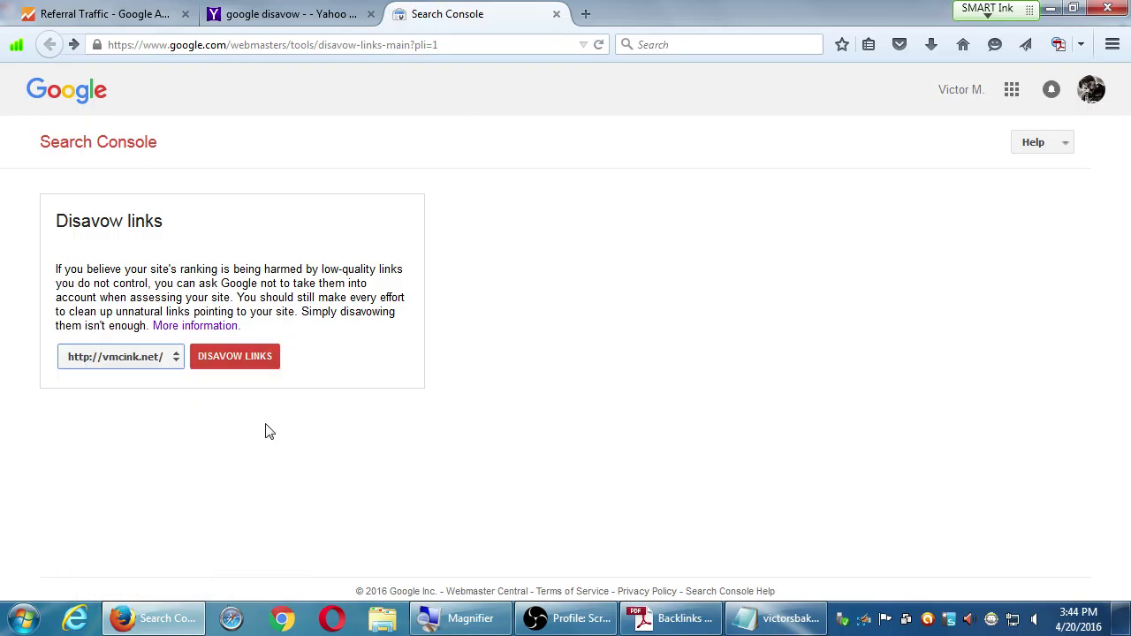
click(249, 361)
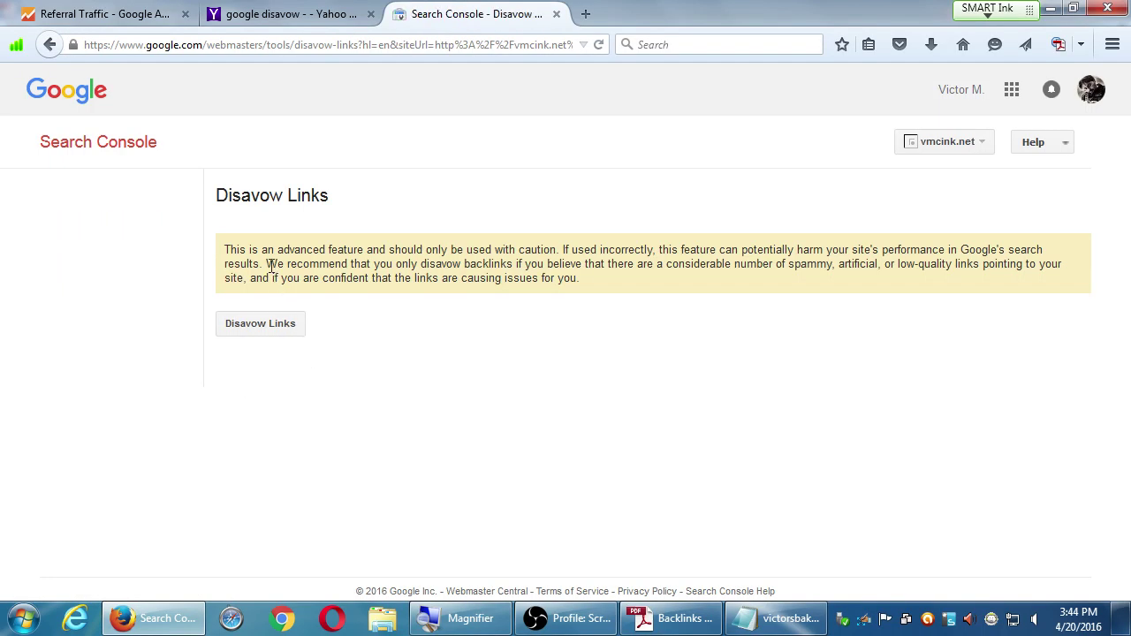
drag(269, 250, 556, 265)
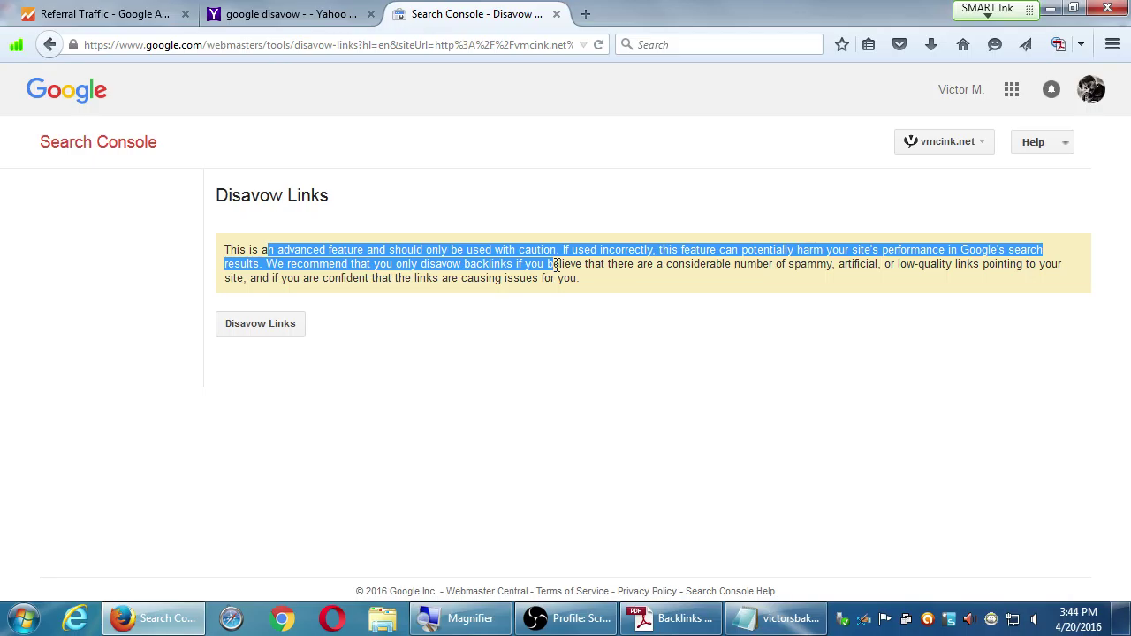
click(652, 285)
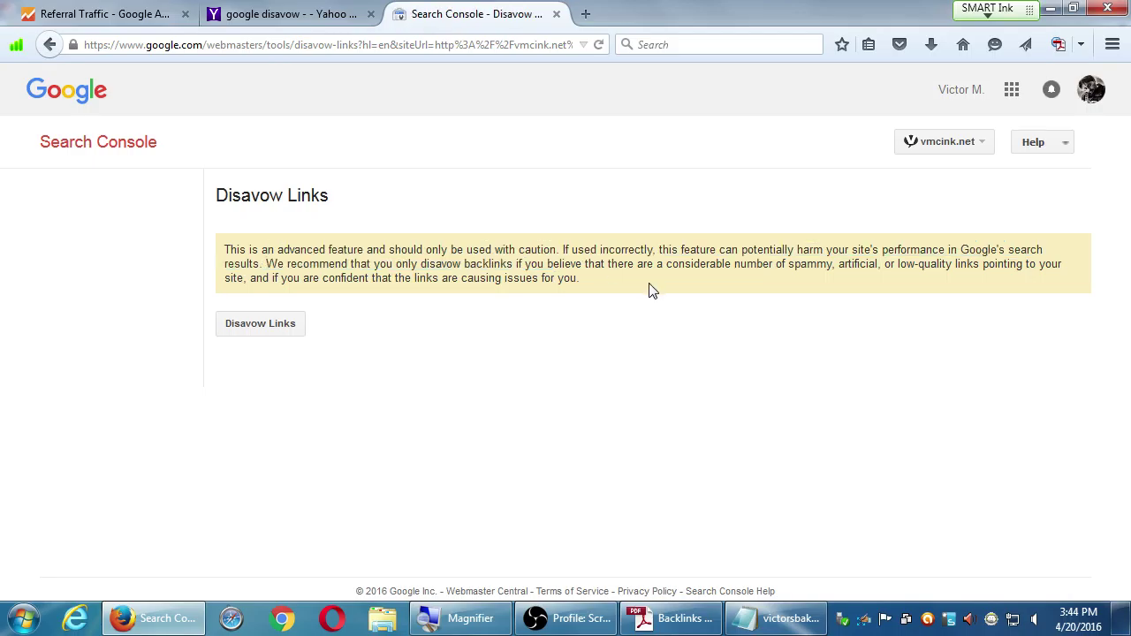
Step: Open the disavow .txt upload dialog, then return to the Referral Traffic report
click(290, 327)
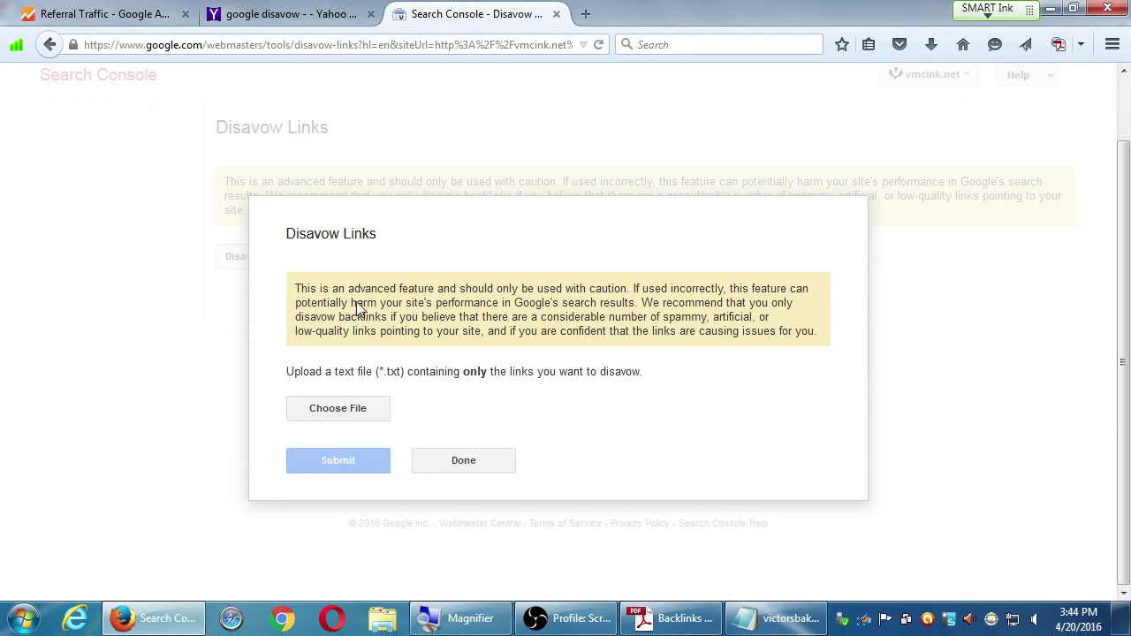
drag(360, 289, 439, 317)
click(530, 341)
click(97, 10)
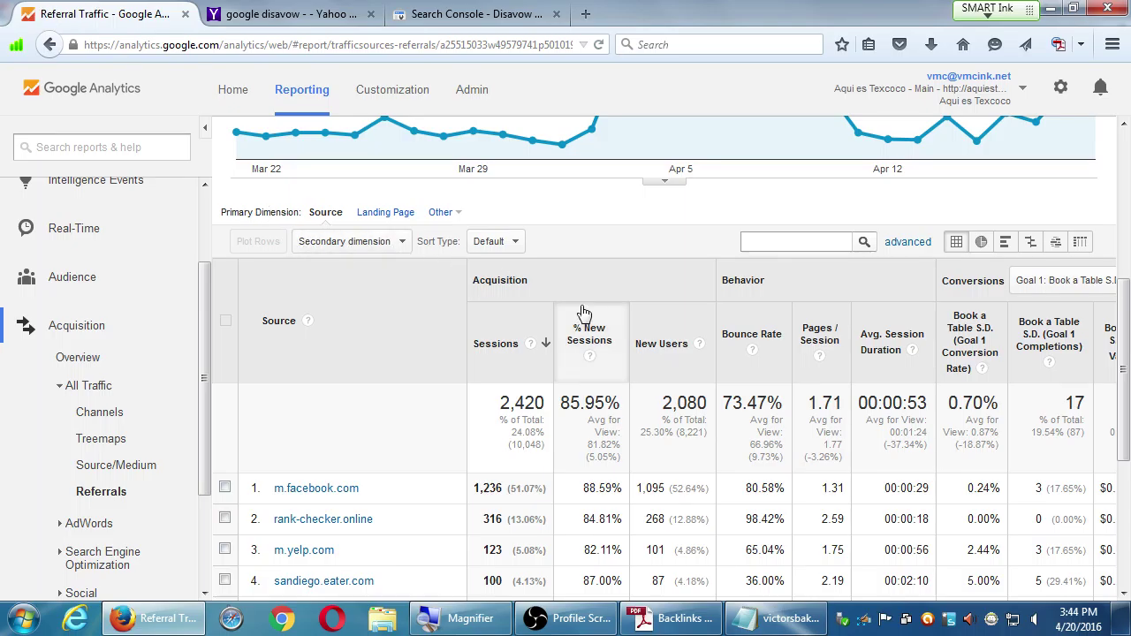
Step: Scroll Referral Traffic to the top and bring up the Backlinks Strategy PDF in Adobe Reader
scroll(583, 311, up, 5)
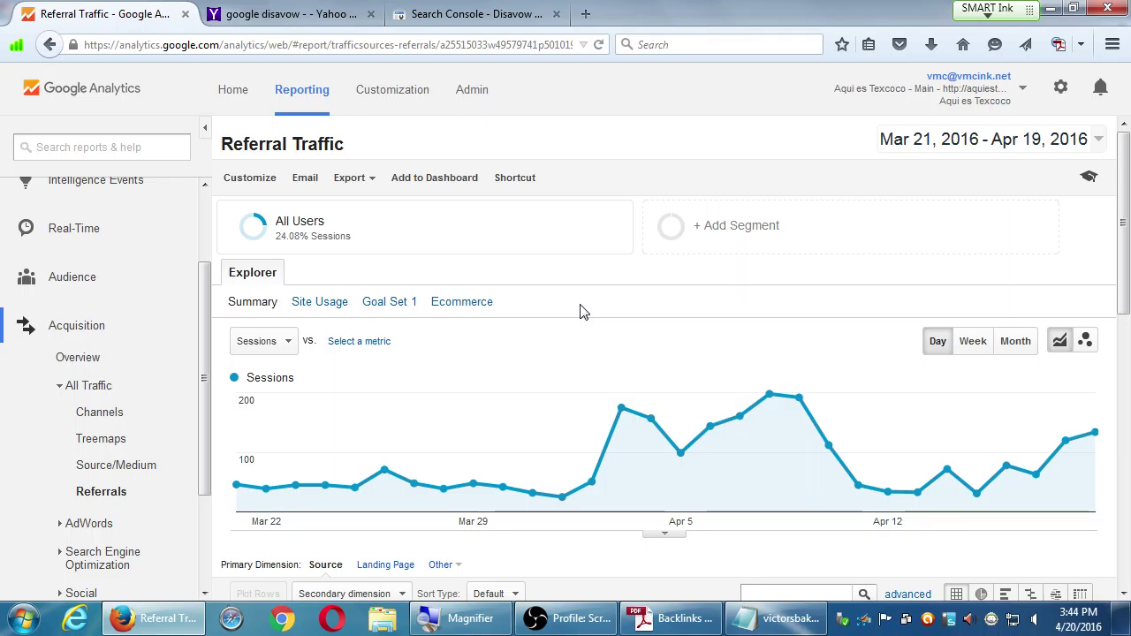
click(629, 618)
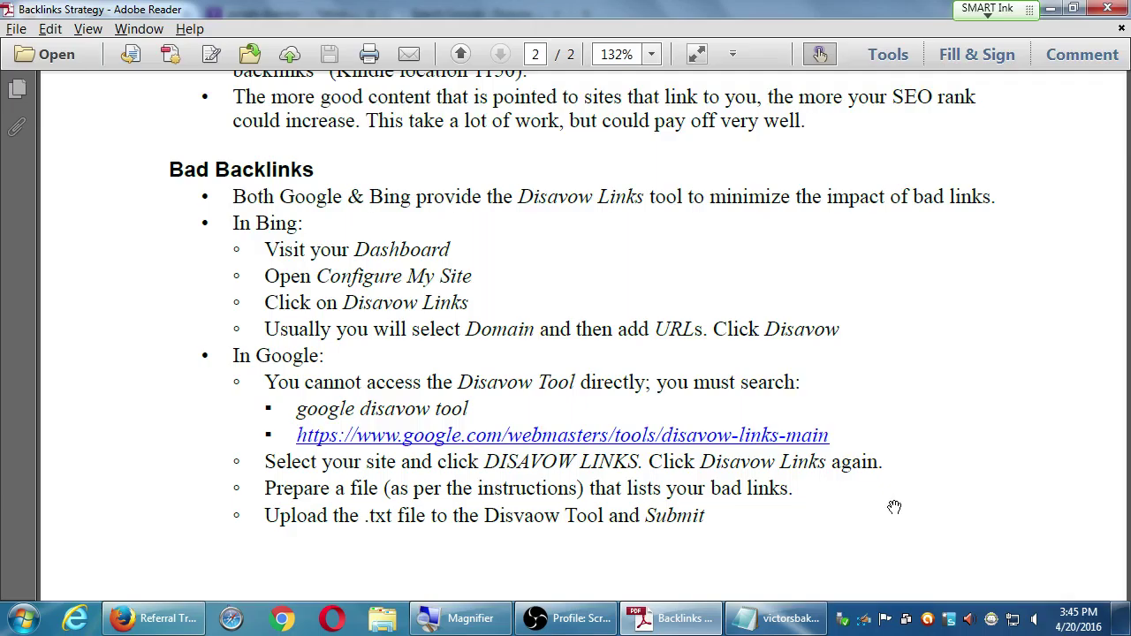
scroll(906, 498, down, 1)
drag(906, 497, 871, 451)
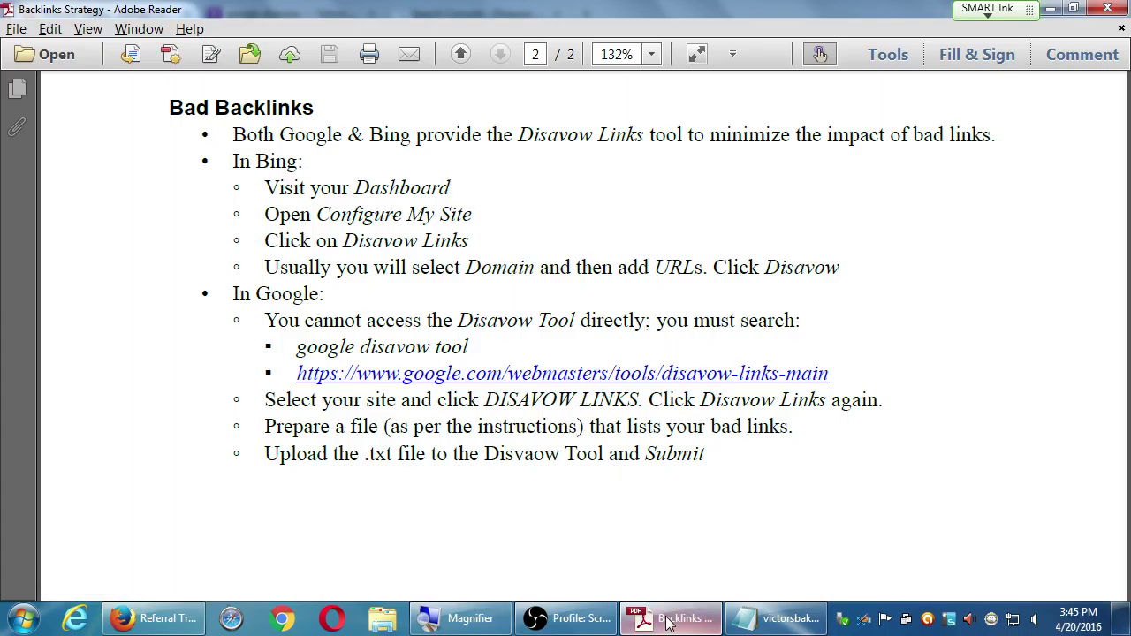
mouse_move(670, 624)
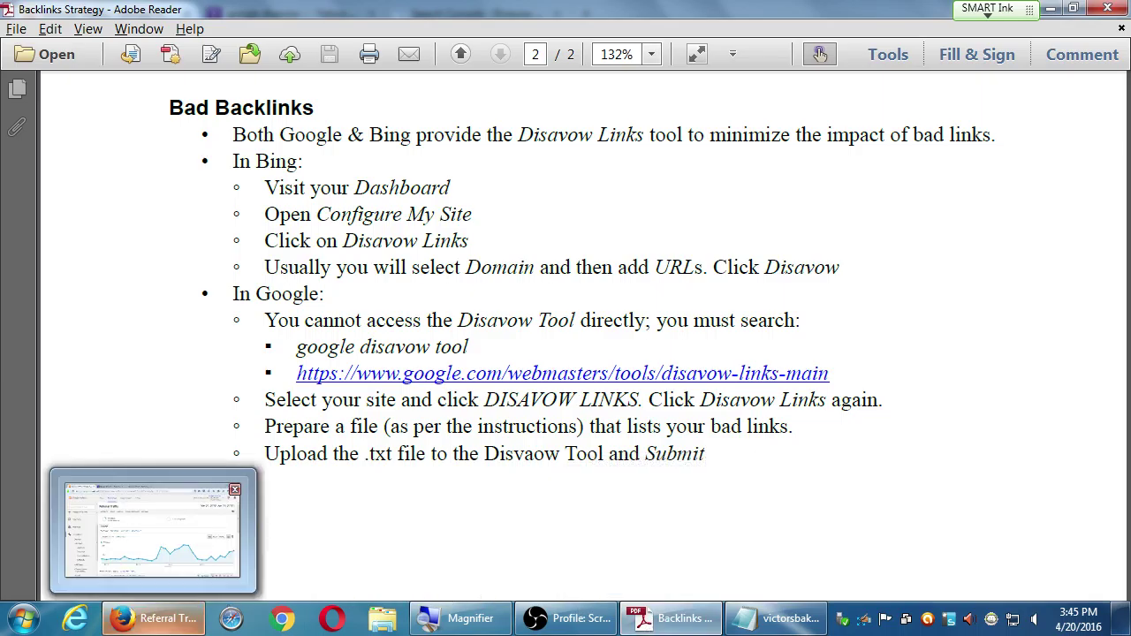
Step: Return to Firefox and close the Yahoo search and Search Console disavow tabs
click(130, 624)
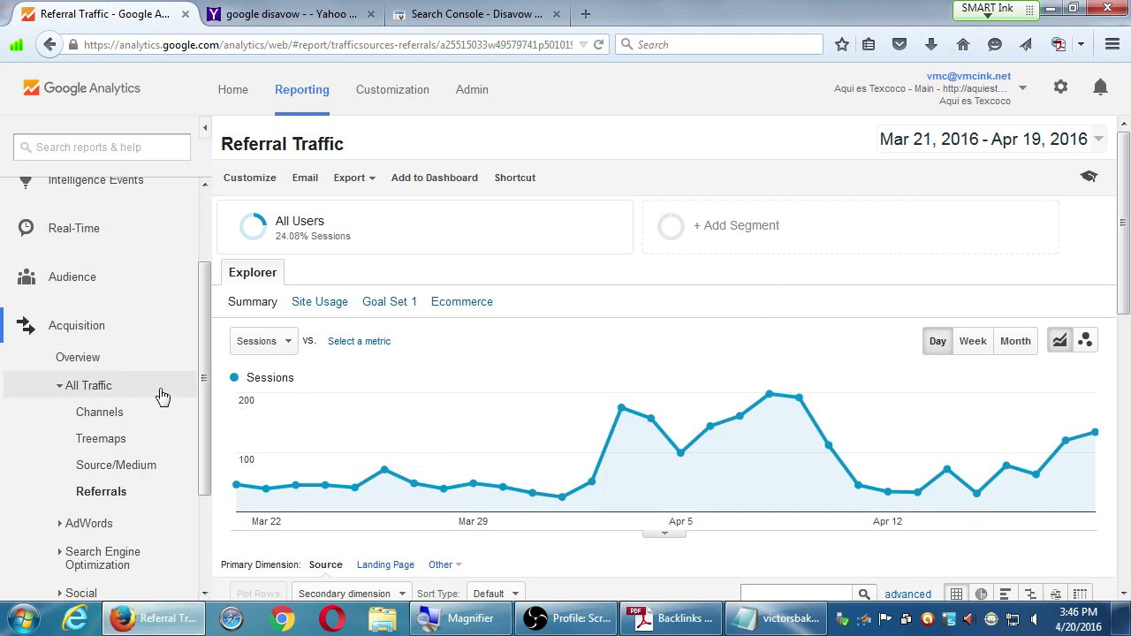
drag(210, 380, 213, 500)
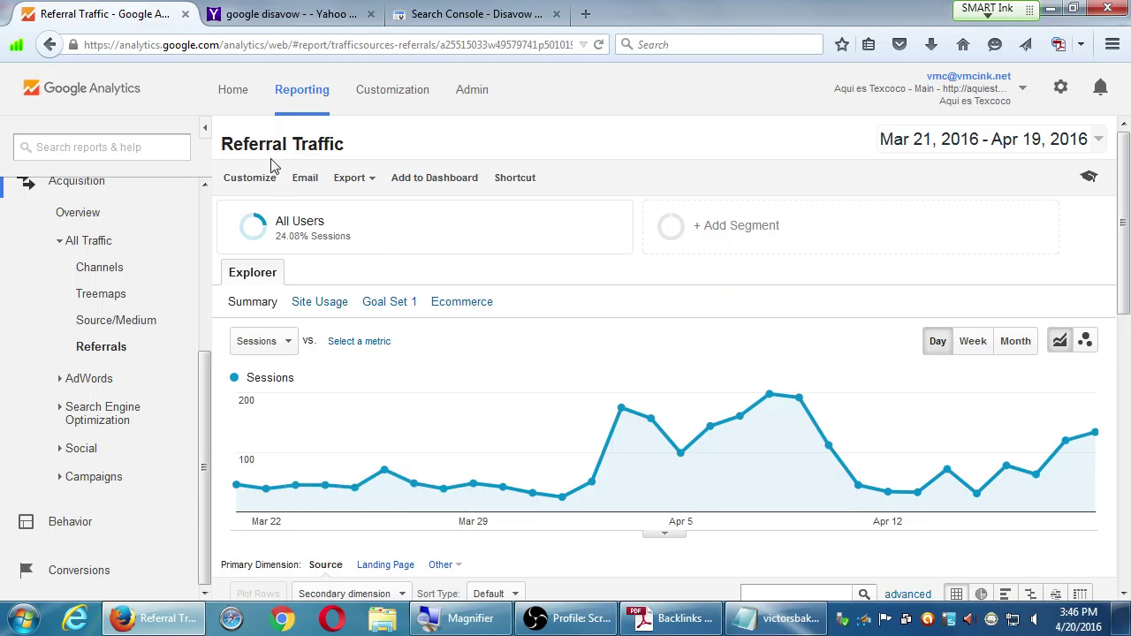
click(371, 15)
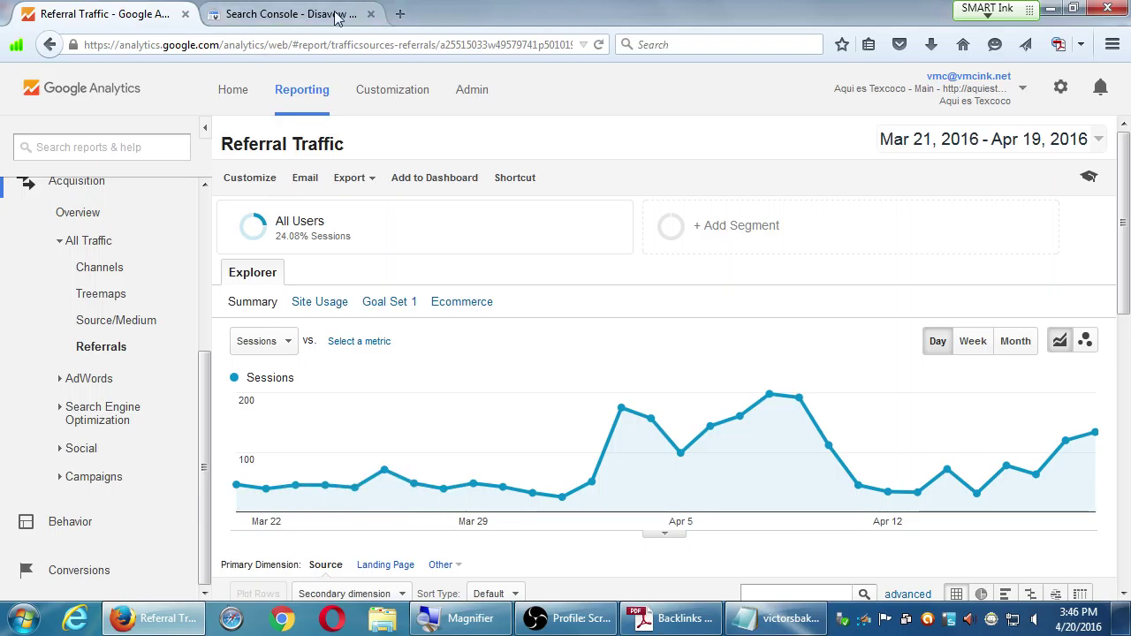
click(360, 18)
click(370, 14)
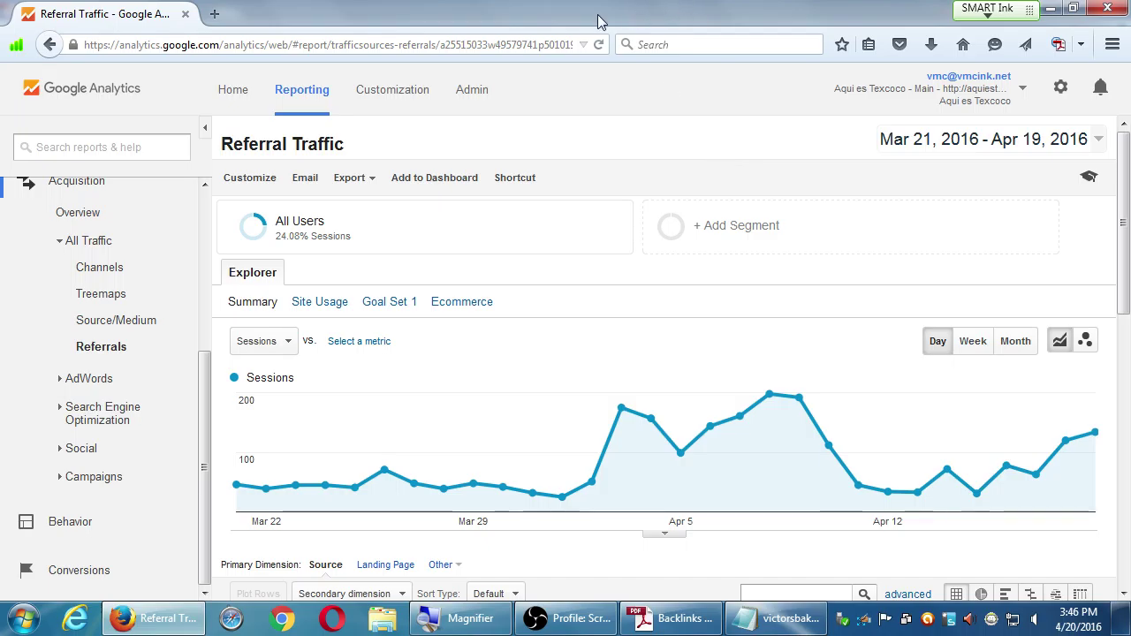
Step: Sign in via google.com/webmasters and open aquiestexcoco.com's Other Resources page
click(214, 14)
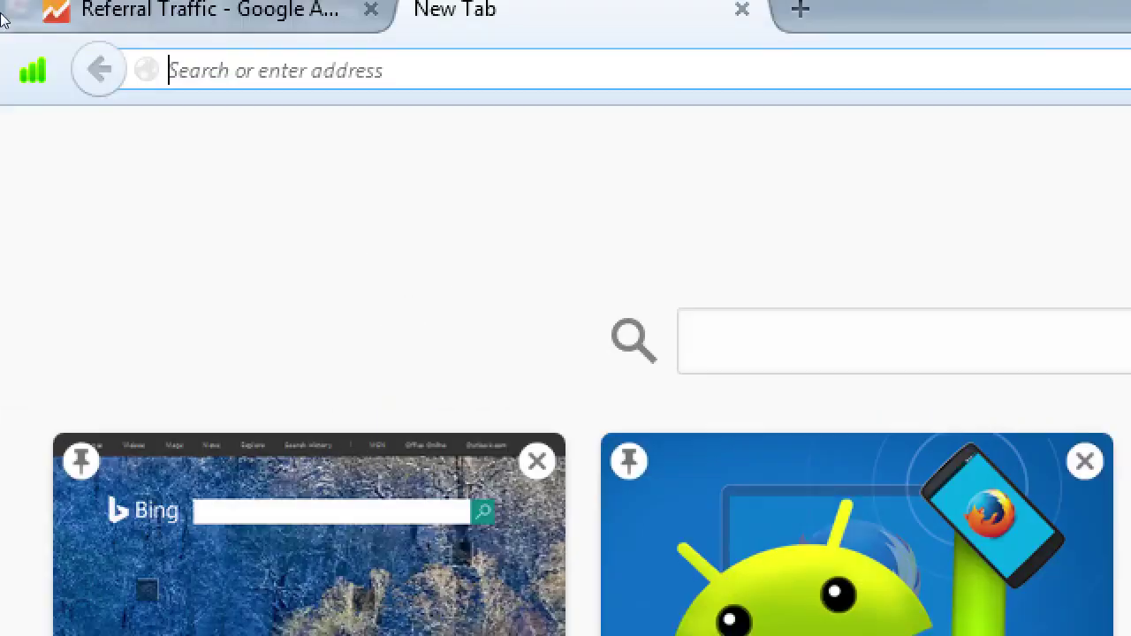
text(google.com/web)
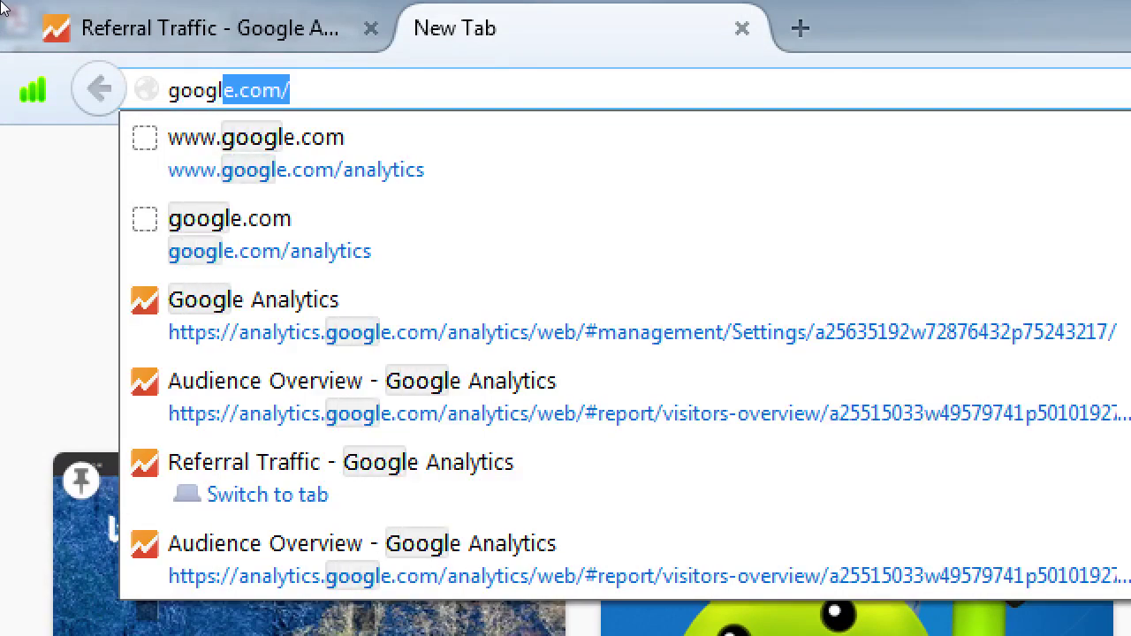
text(masters)
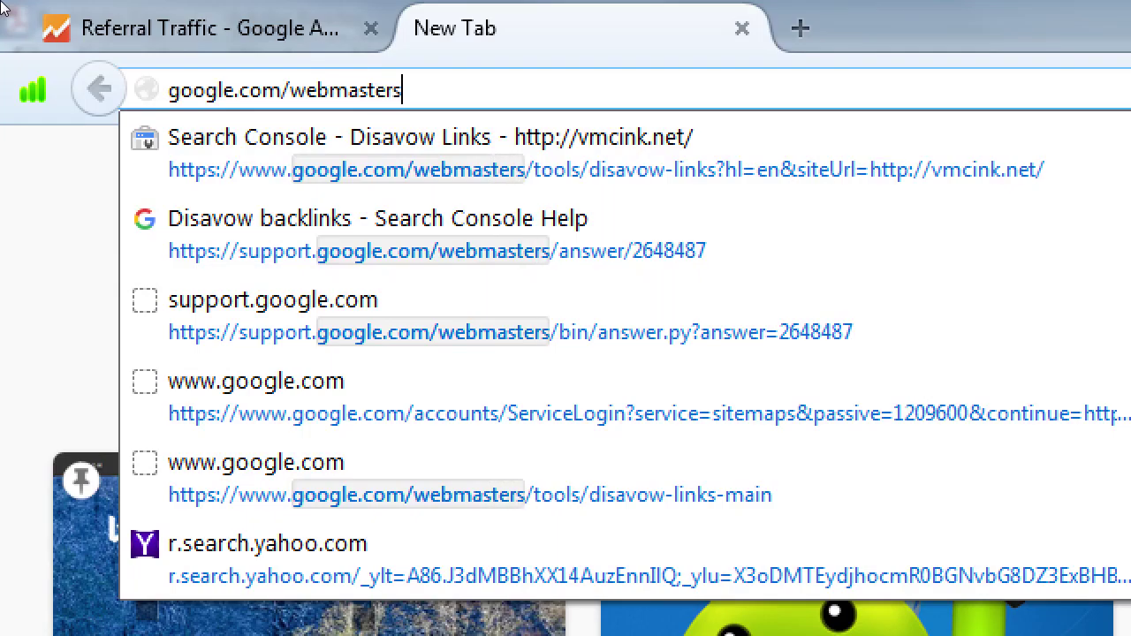
key(Return)
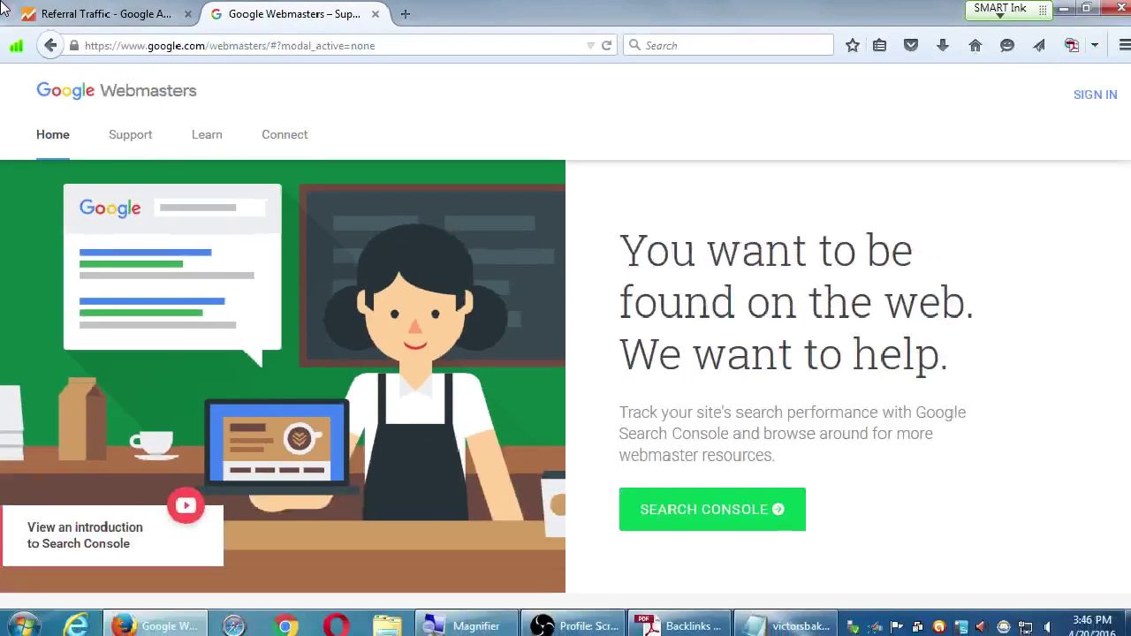
click(1086, 95)
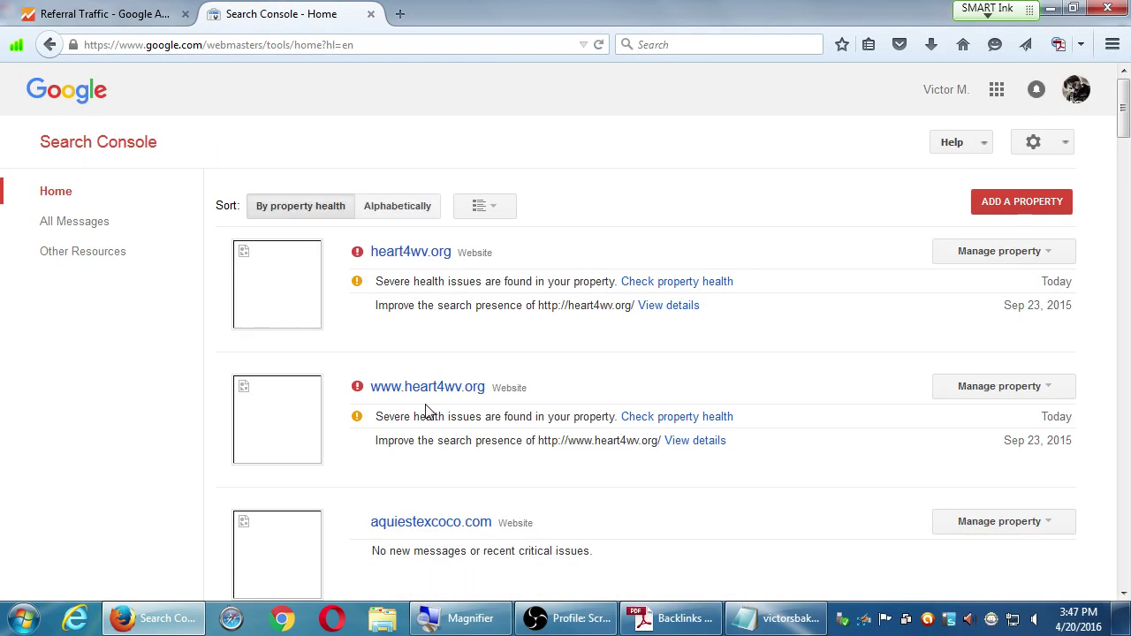
click(466, 522)
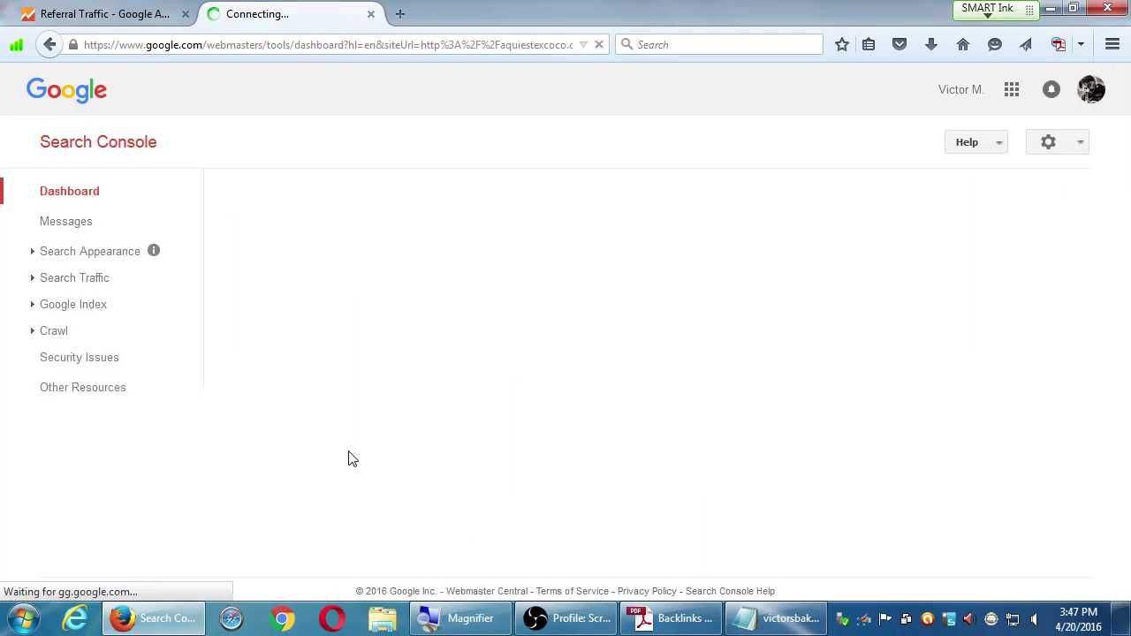
click(59, 391)
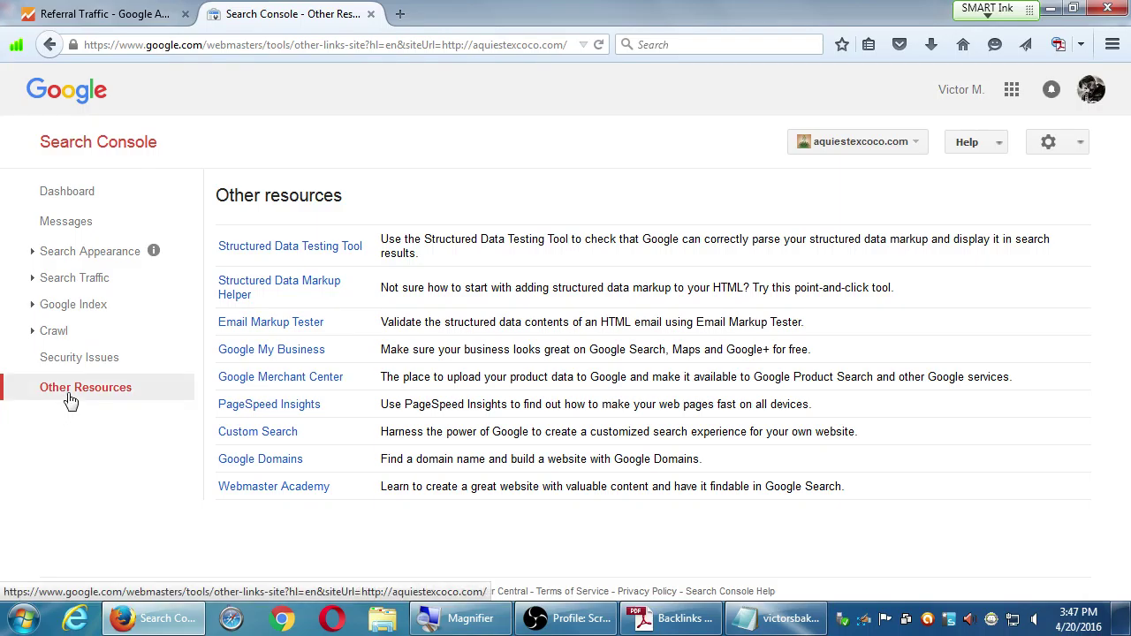
Step: Expand and collapse the Crawl, Google Index, Search Traffic and Search Appearance sidebar sections
click(34, 334)
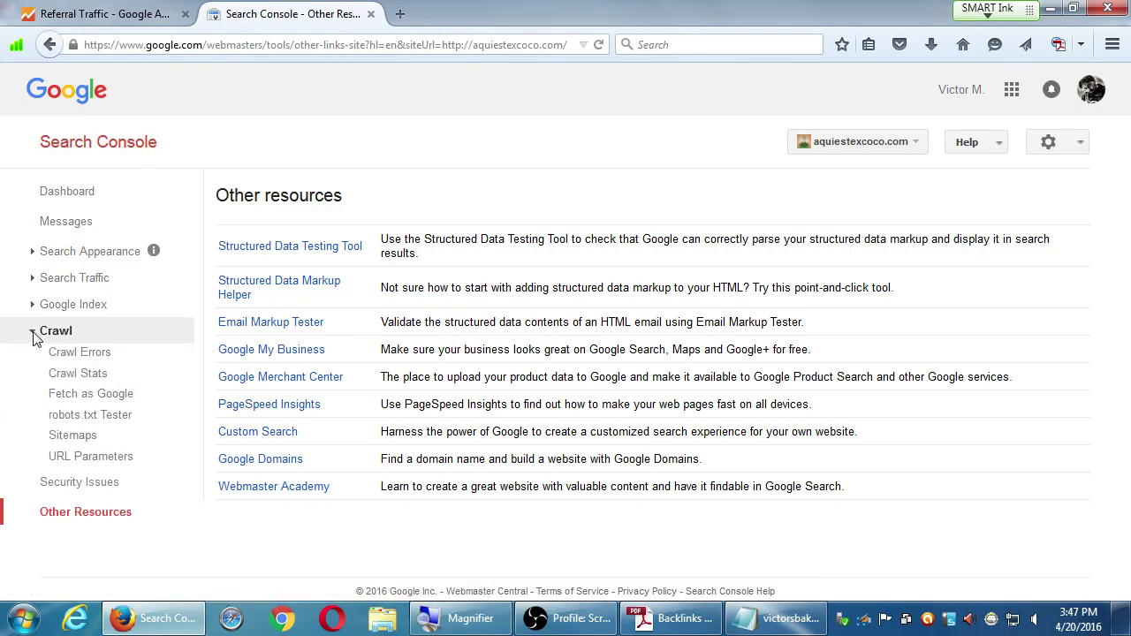
click(33, 332)
click(33, 310)
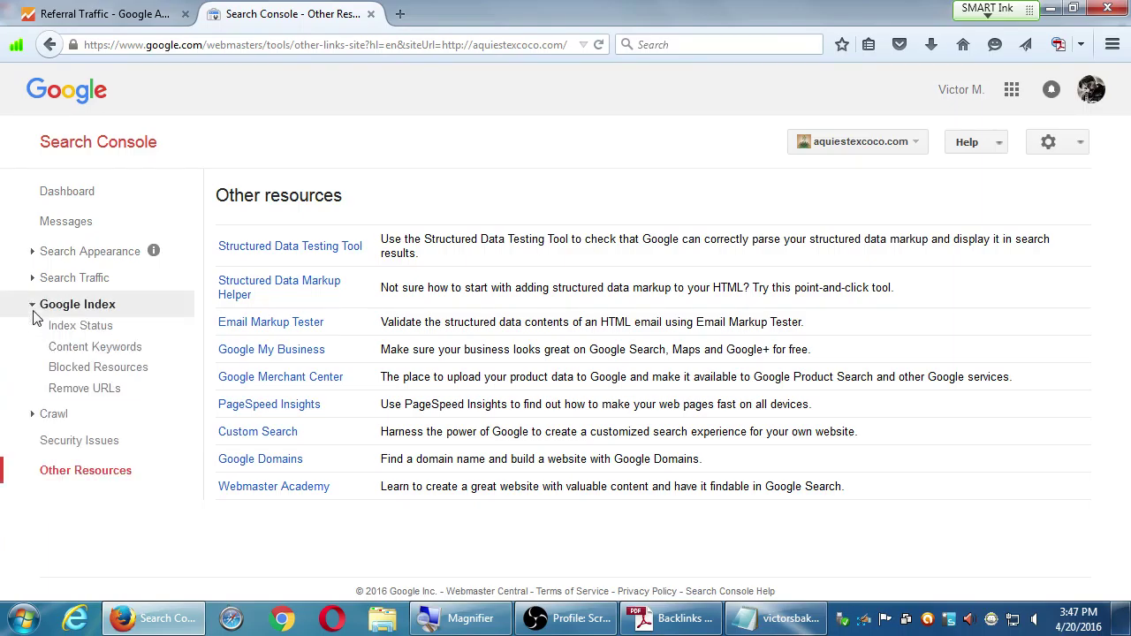
click(32, 310)
click(30, 282)
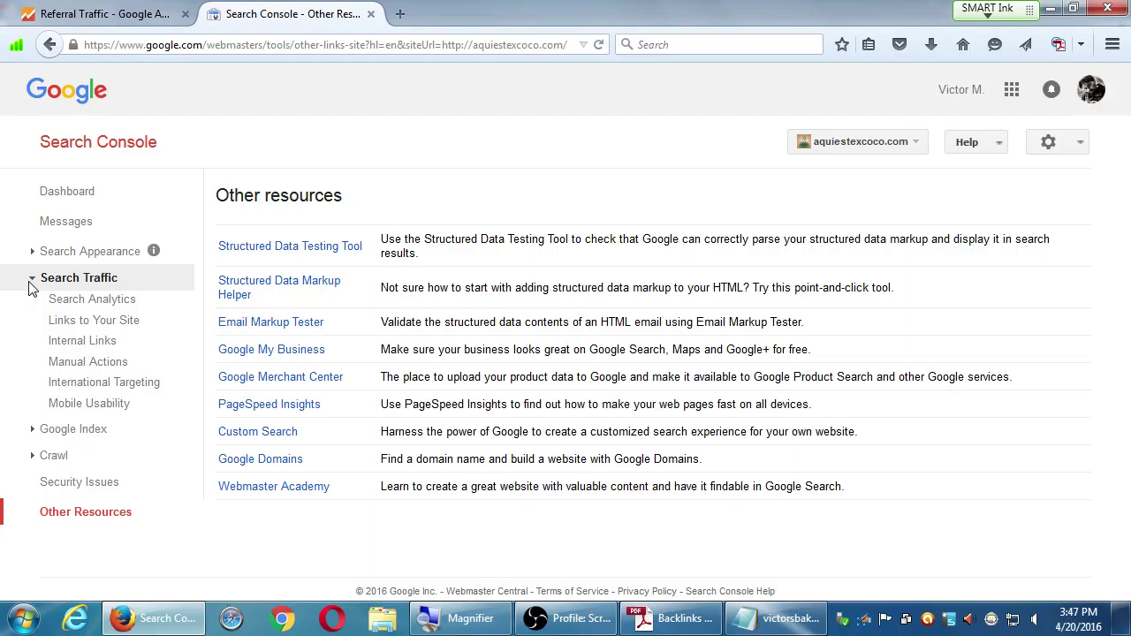
click(30, 281)
click(32, 253)
click(33, 254)
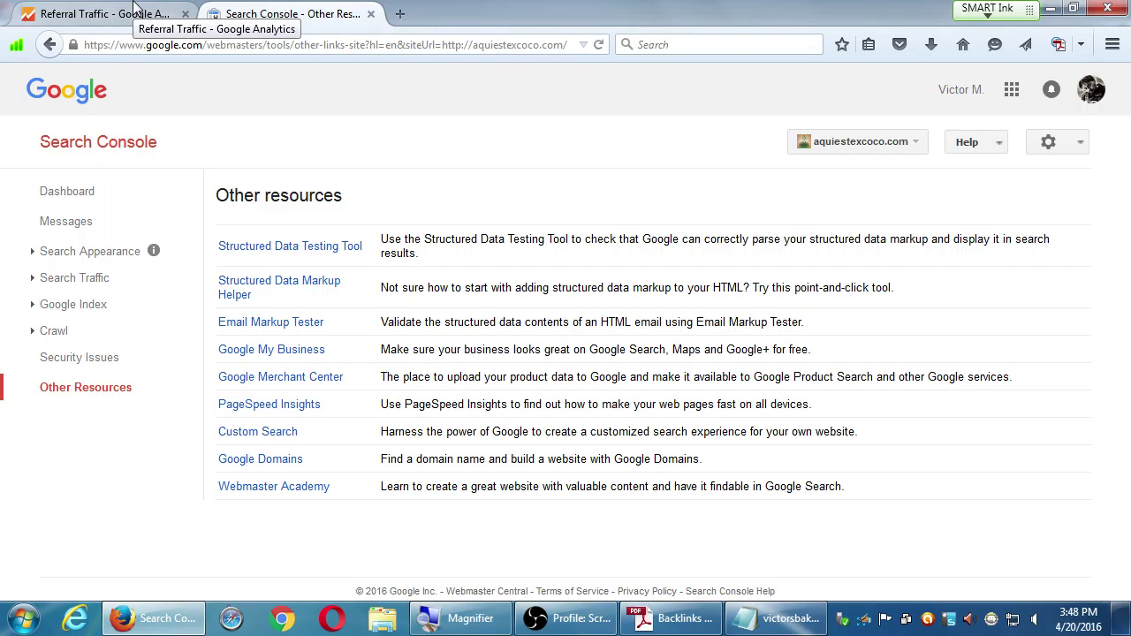
Step: Back in Analytics, go Home, then Admin, and open View Settings for Aqui es Texcoco
click(135, 8)
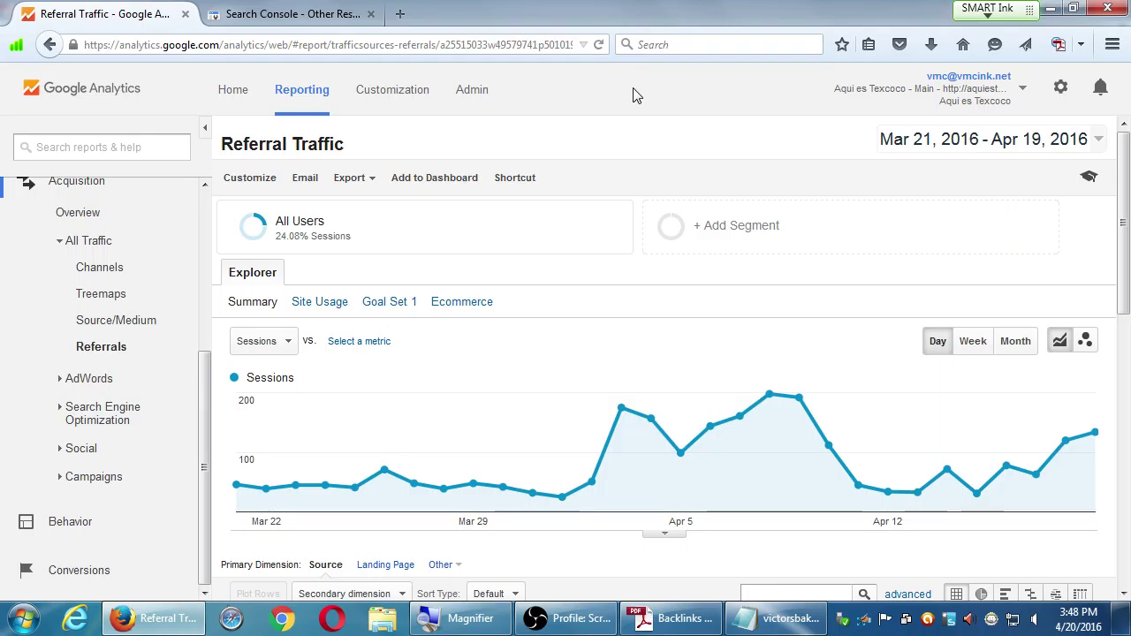
click(231, 97)
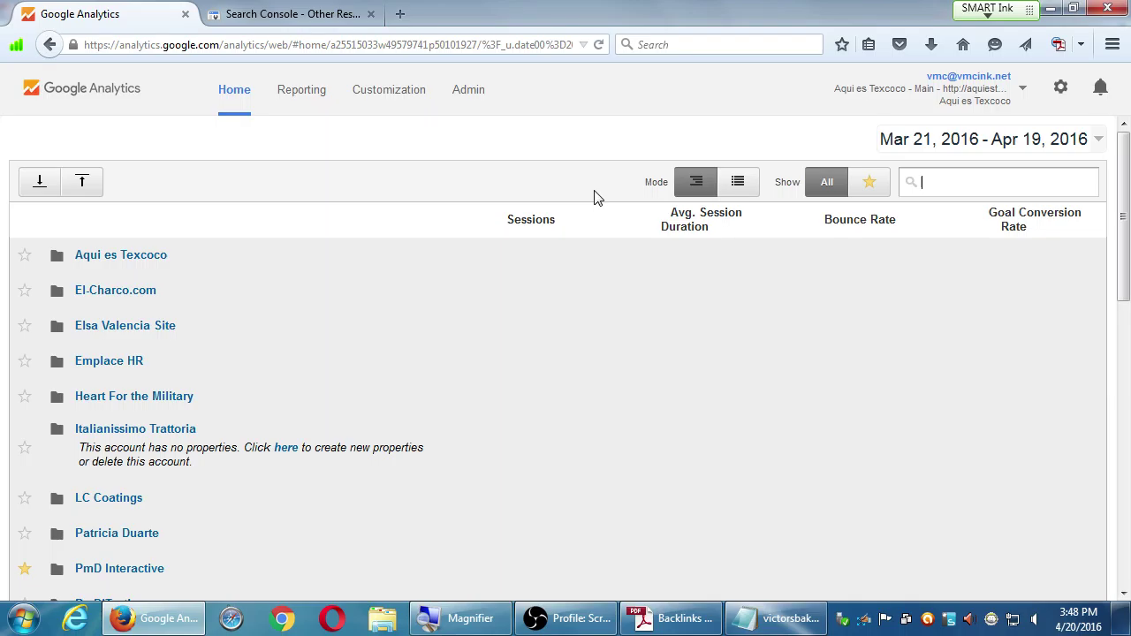
click(481, 103)
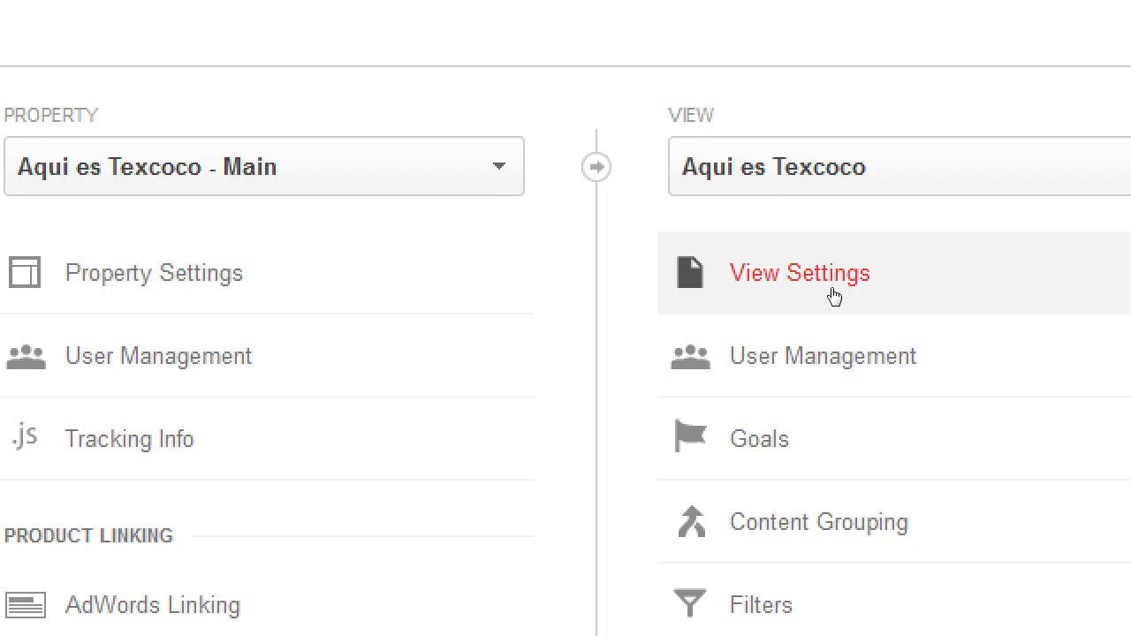
click(834, 295)
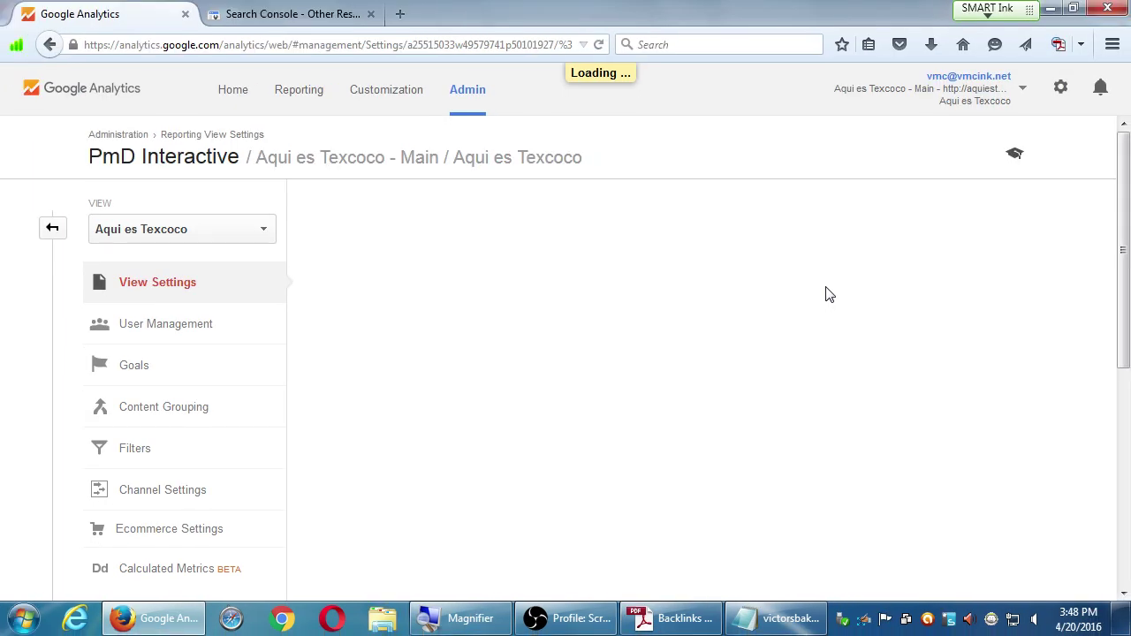
Step: Scroll through the View Settings page looking for Site Search Settings
scroll(840, 294, down, 1)
scroll(840, 294, down, 5)
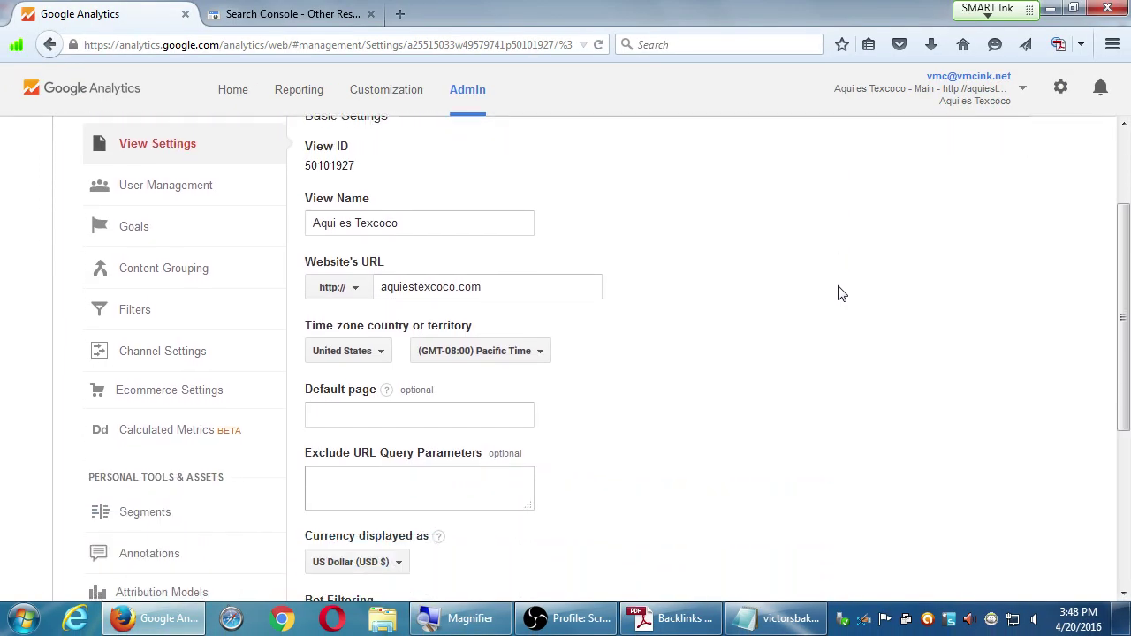
scroll(840, 295, down, 2)
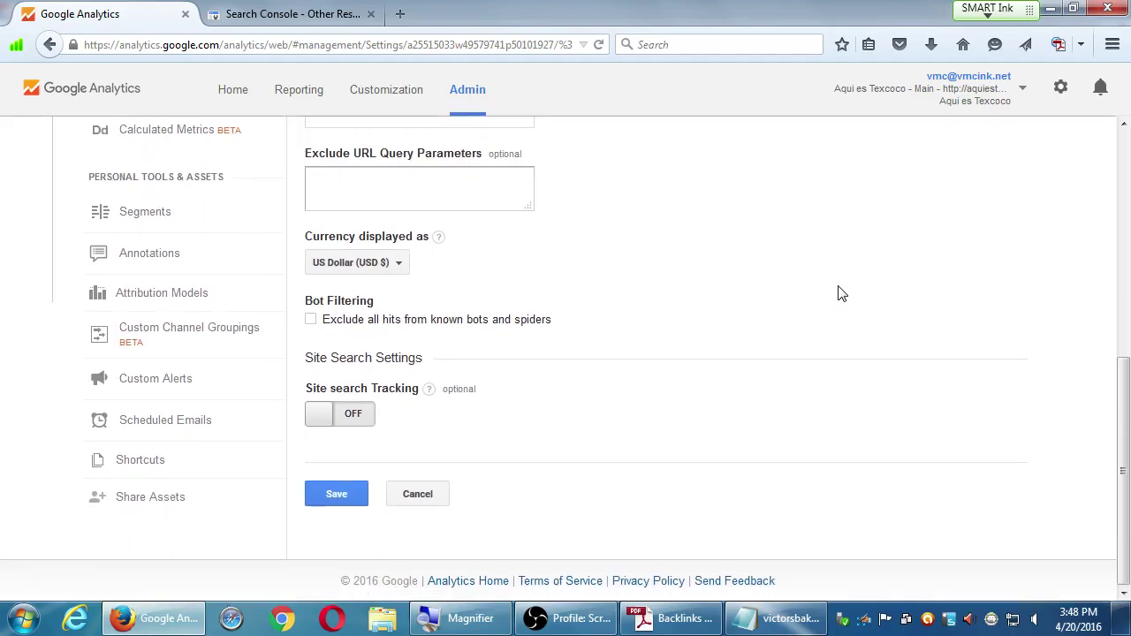
scroll(841, 295, up, 5)
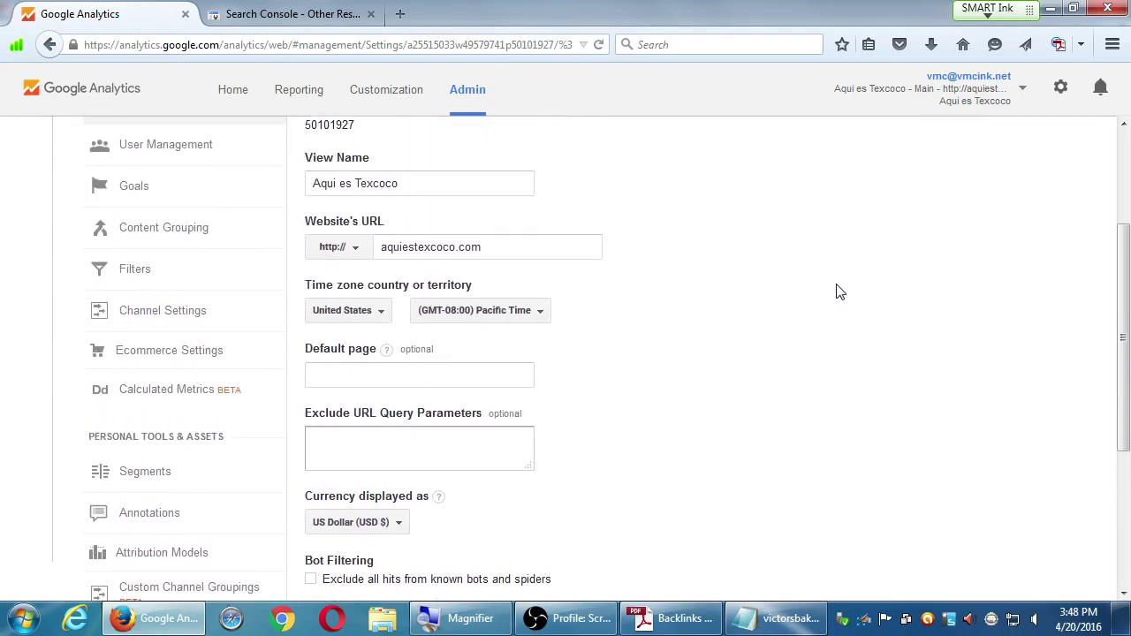
scroll(840, 293, up, 1)
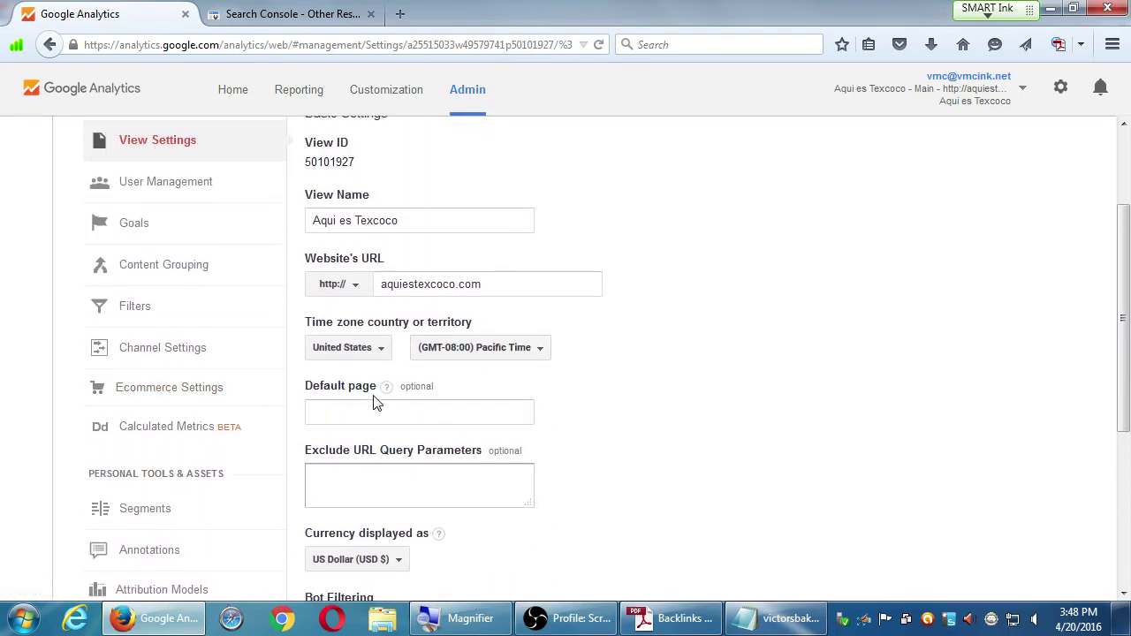
mouse_move(387, 390)
scroll(748, 501, down, 1)
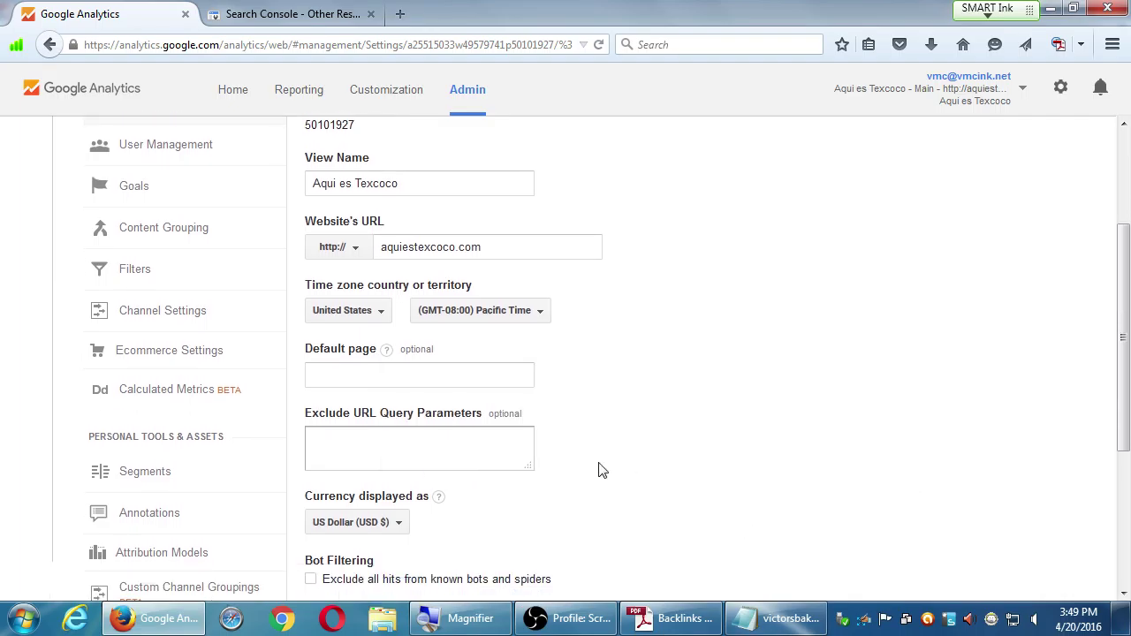
scroll(387, 442, down, 2)
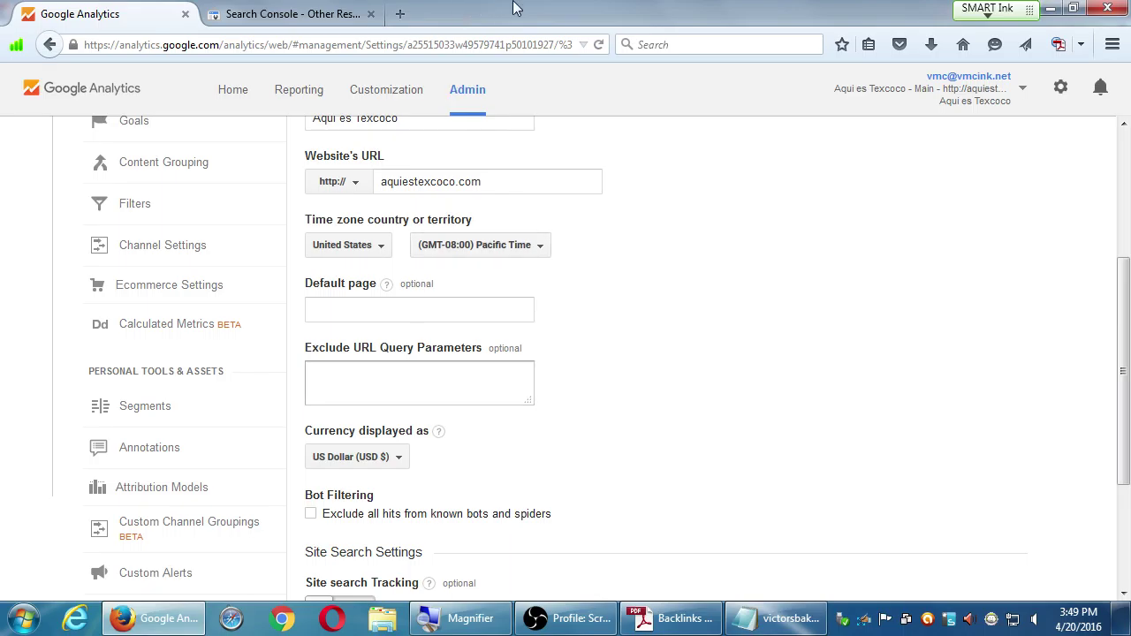
Step: Switch the Site search Tracking toggle to ON, revealing the empty Query parameter field
click(446, 45)
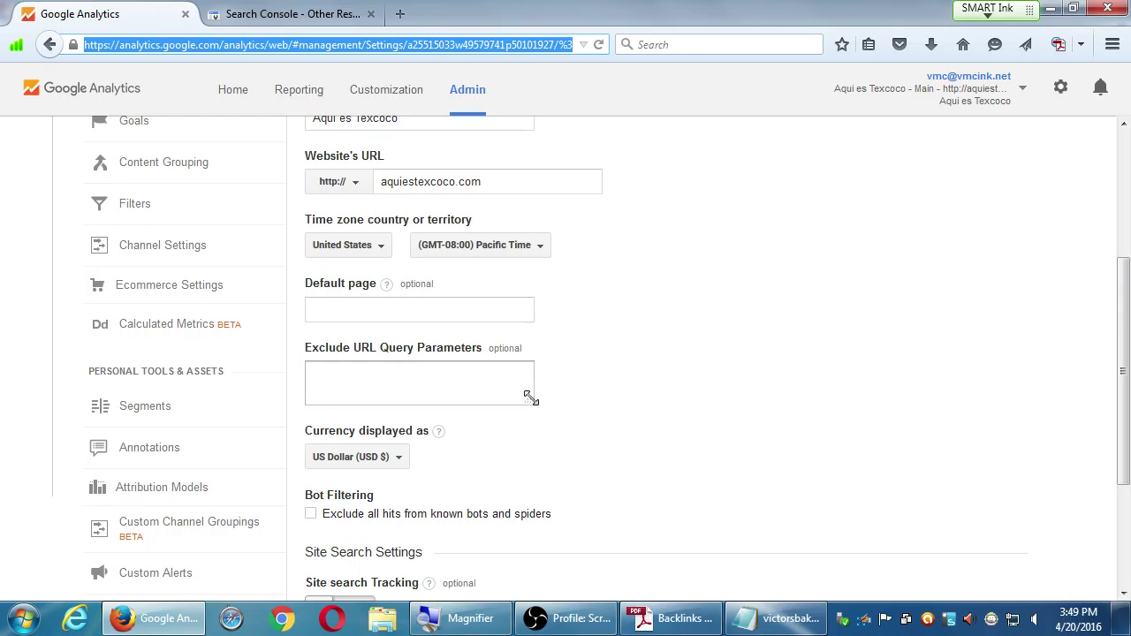
click(757, 372)
scroll(747, 373, down, 1)
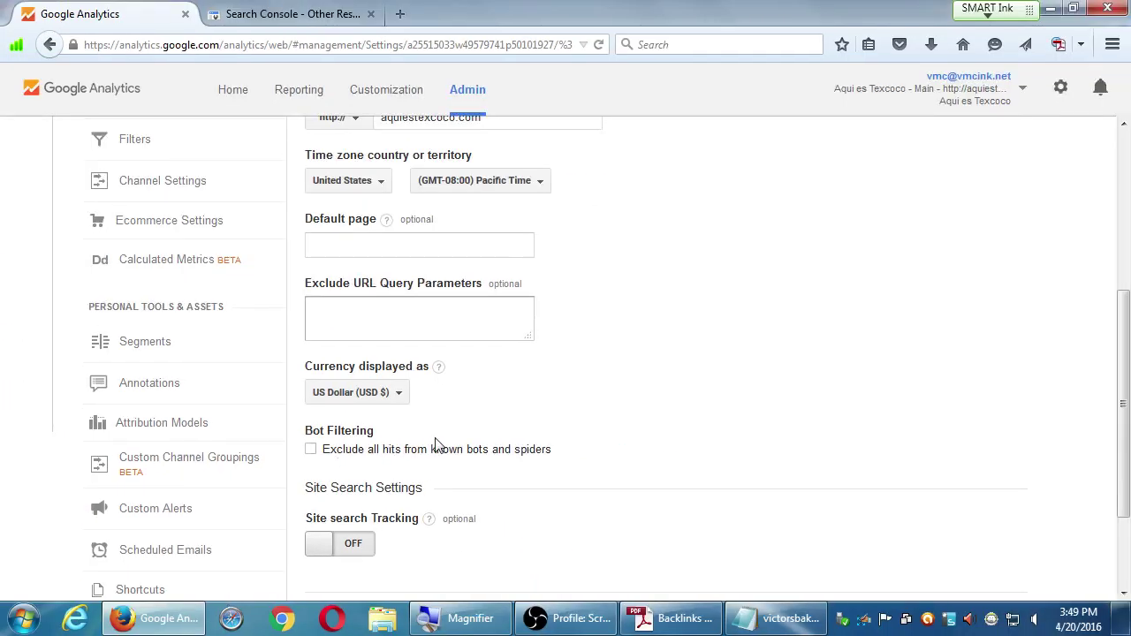
scroll(537, 431, down, 3)
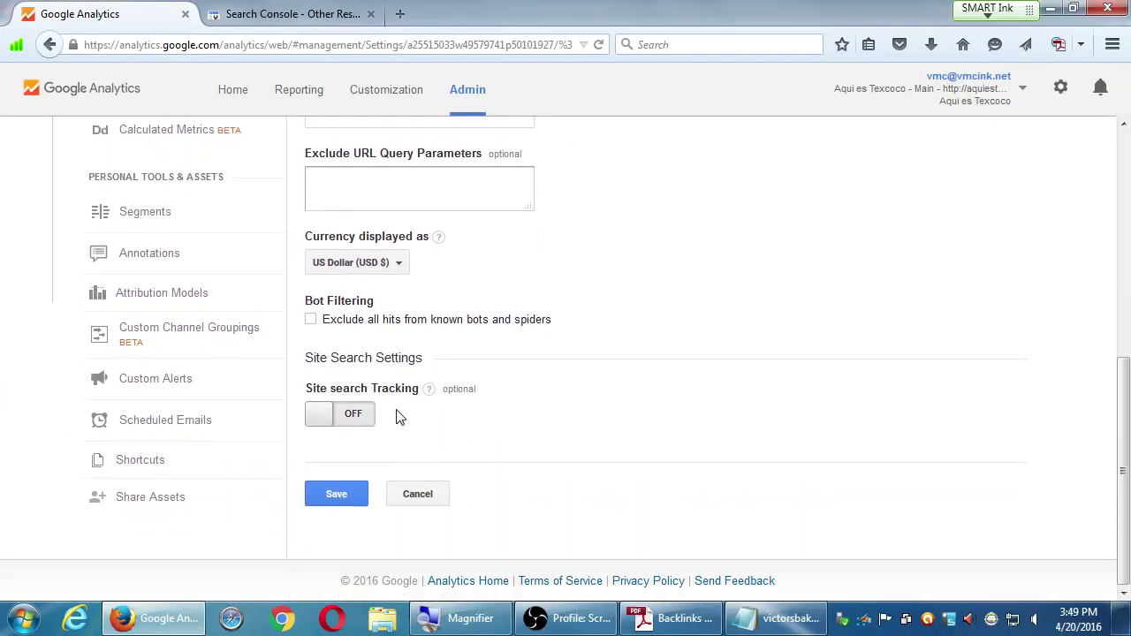
click(350, 422)
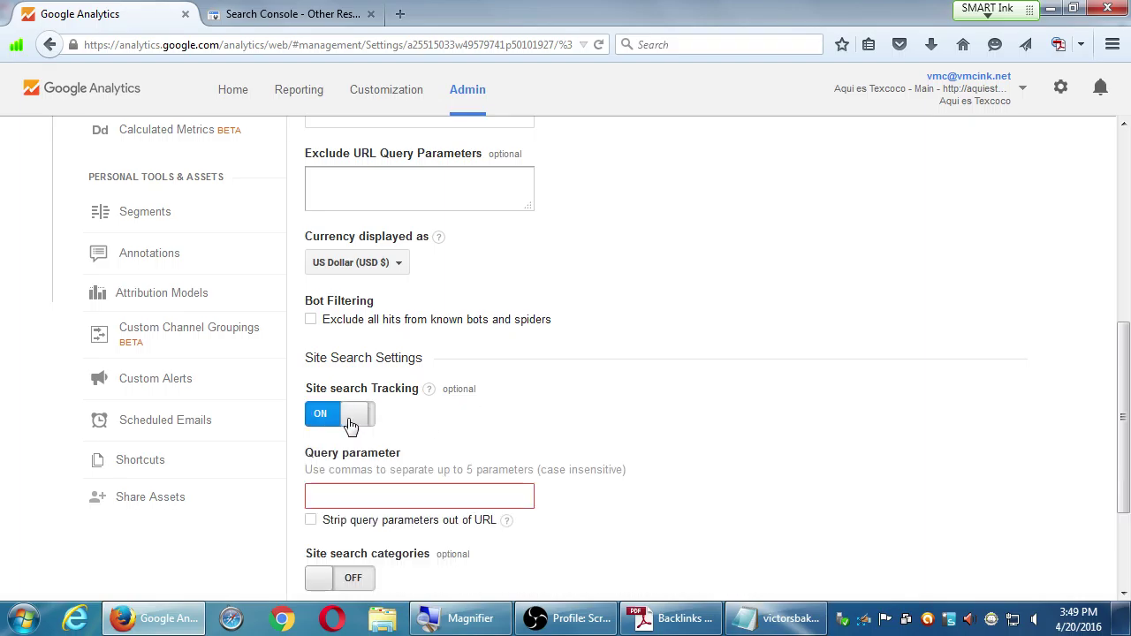
scroll(485, 417, down, 1)
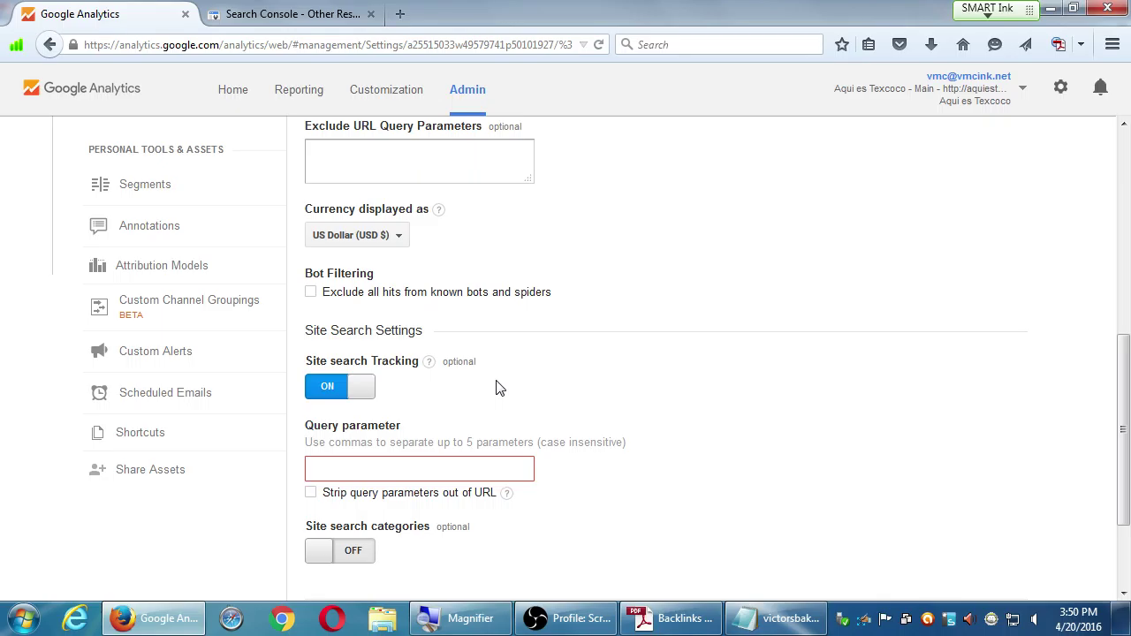
Step: Load the vmcink.net website in a new browser tab
key(ctrl+t)
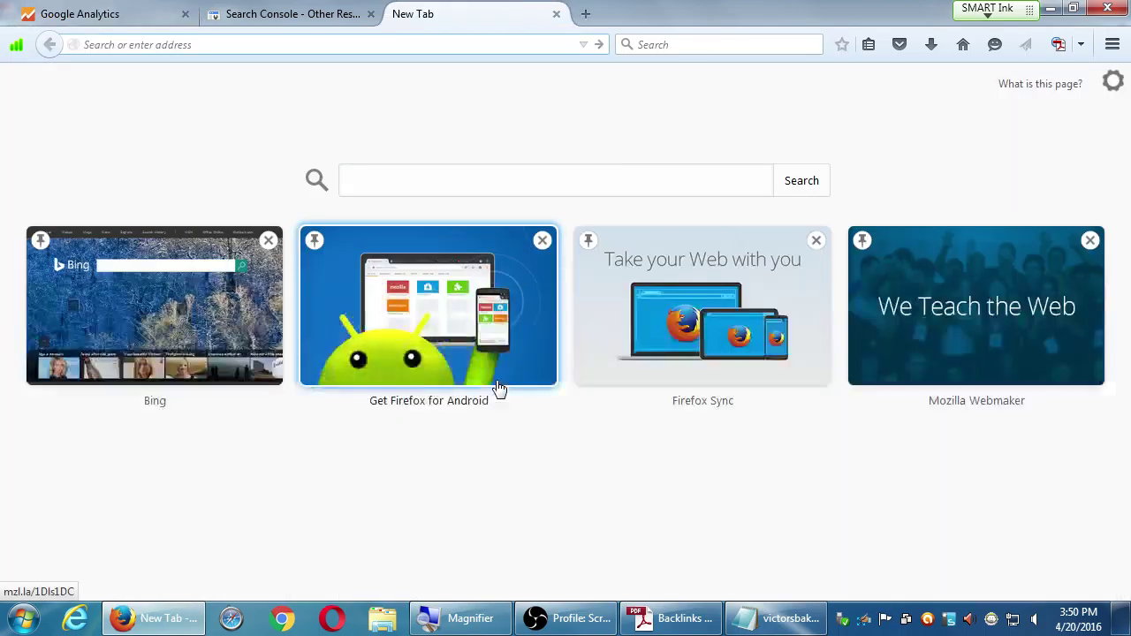
text(vmcampos.com)
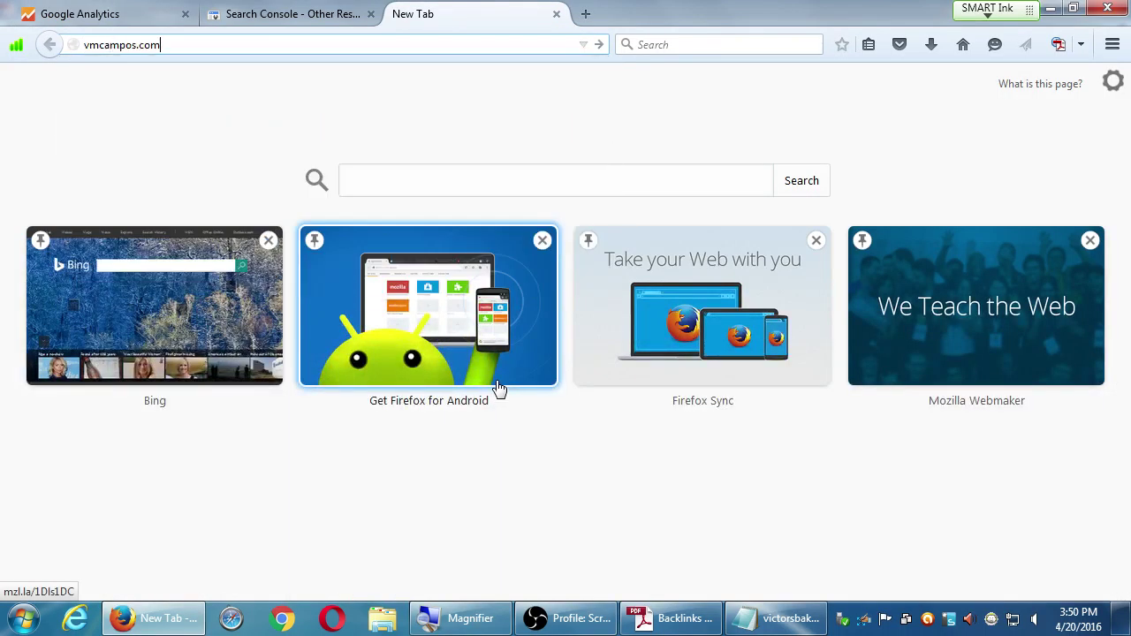
key(ctrl+a)
text(vmcink.net)
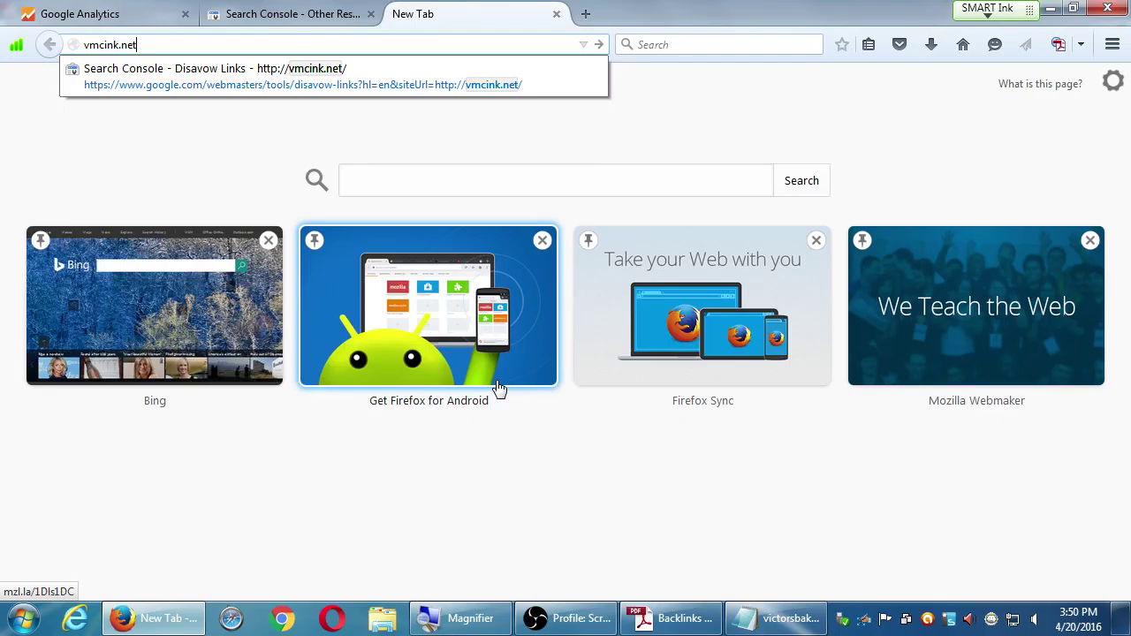
key(Return)
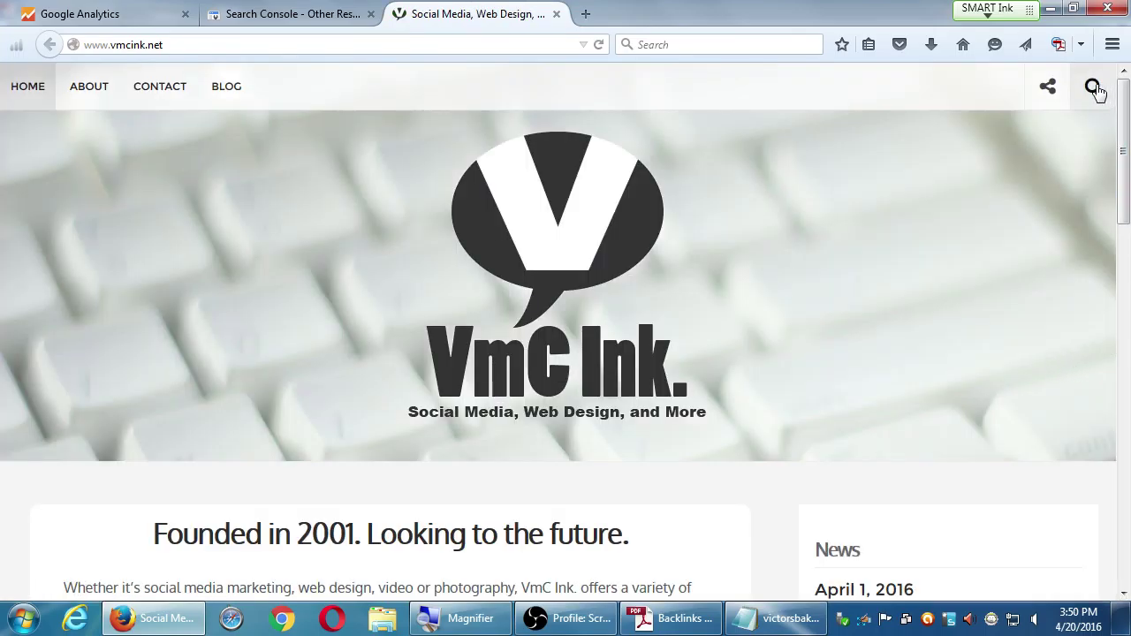
Step: Search the site for 'twitter', inspect the ?s= parameter in the results URL, then return to Analytics
click(1094, 86)
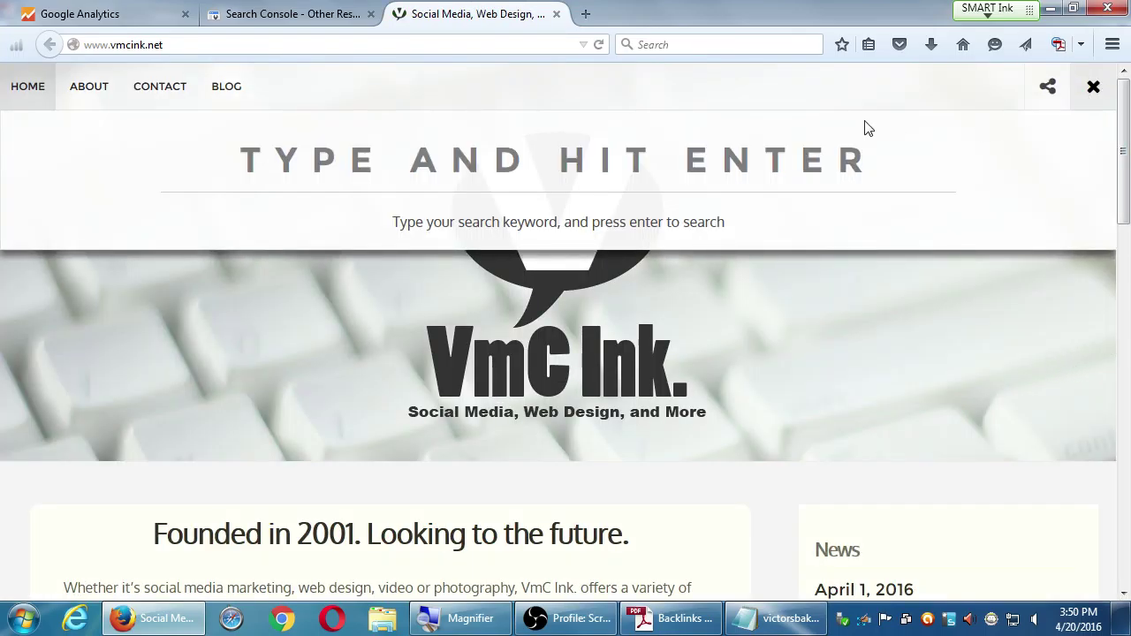
text(twitter)
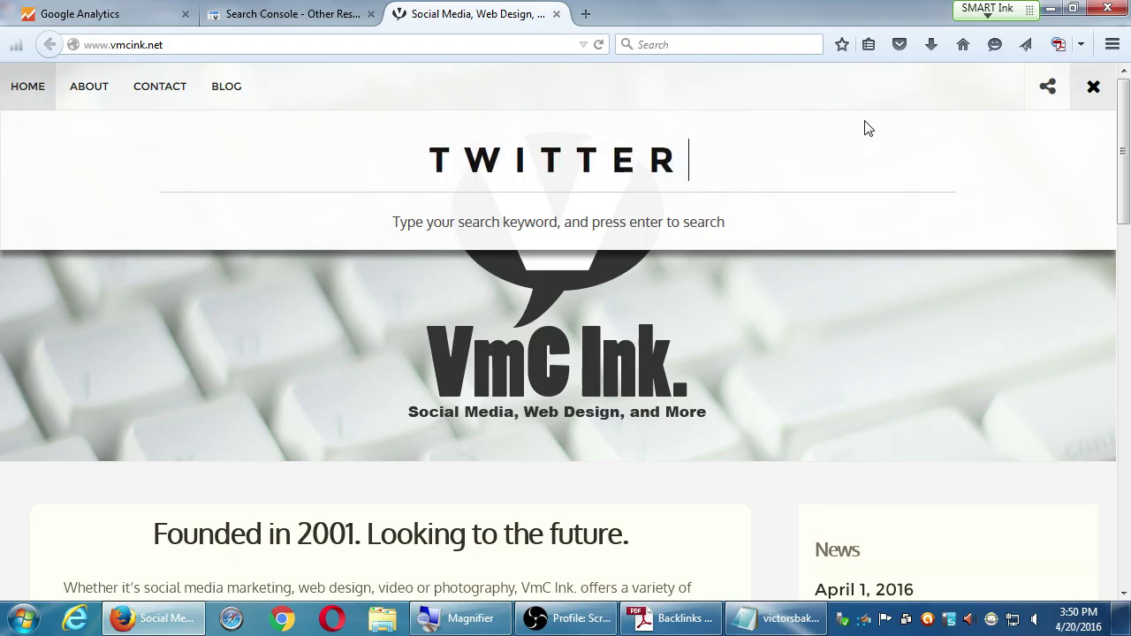
key(Return)
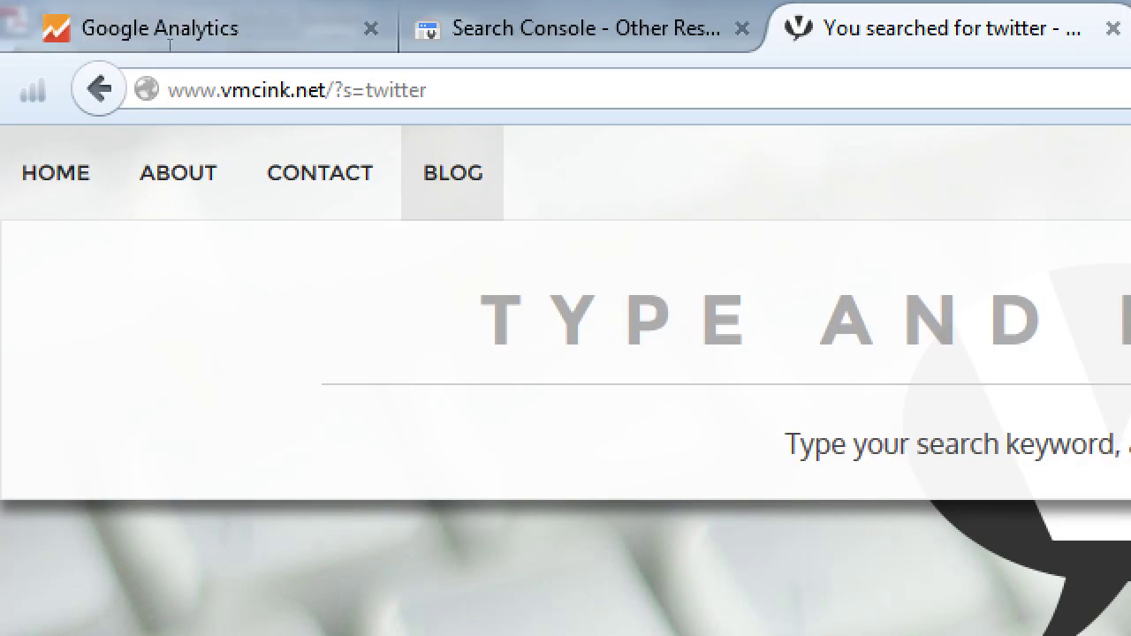
click(174, 49)
click(174, 49)
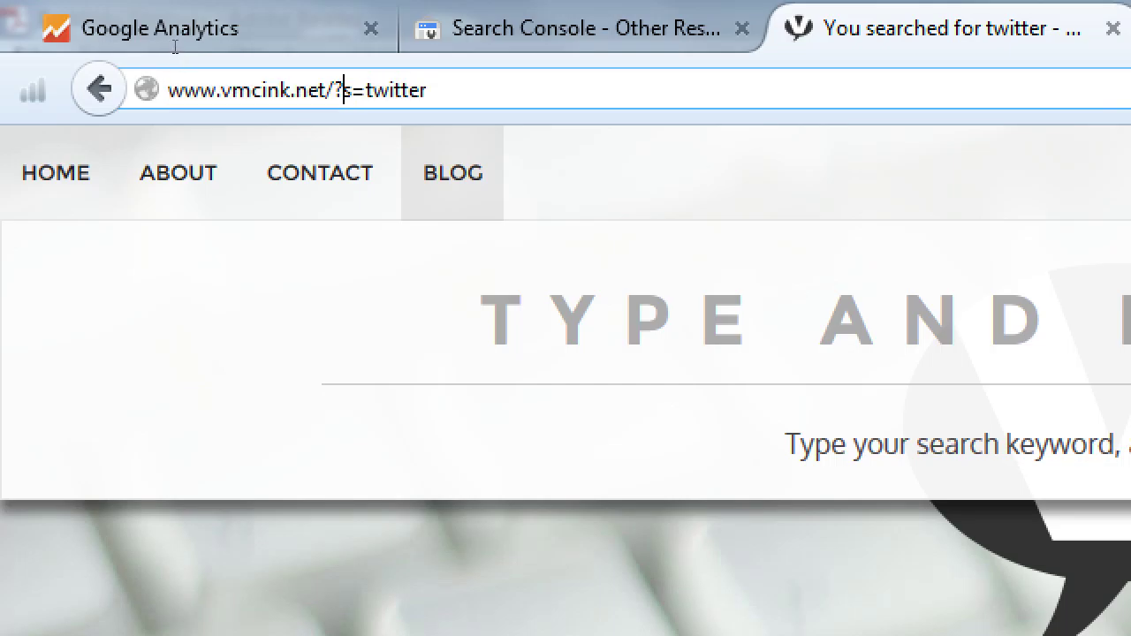
key(shift+Right)
click(270, 44)
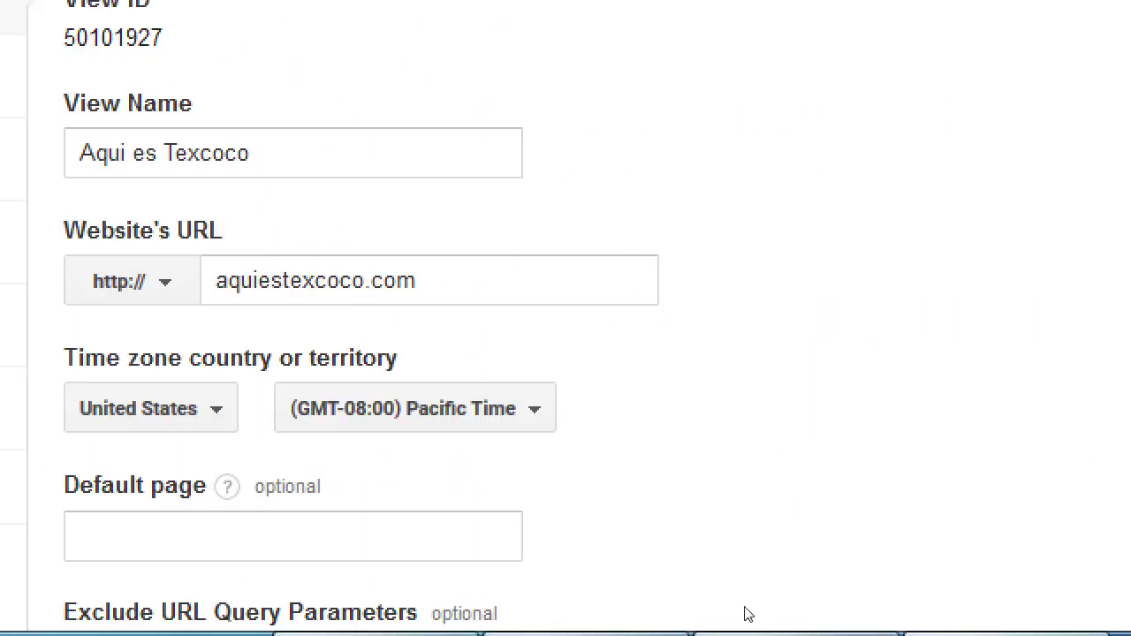
Step: Enter 's' as the site search Query parameter, cross-checking against the ?s=twitter results tab
scroll(355, 565, down, 8)
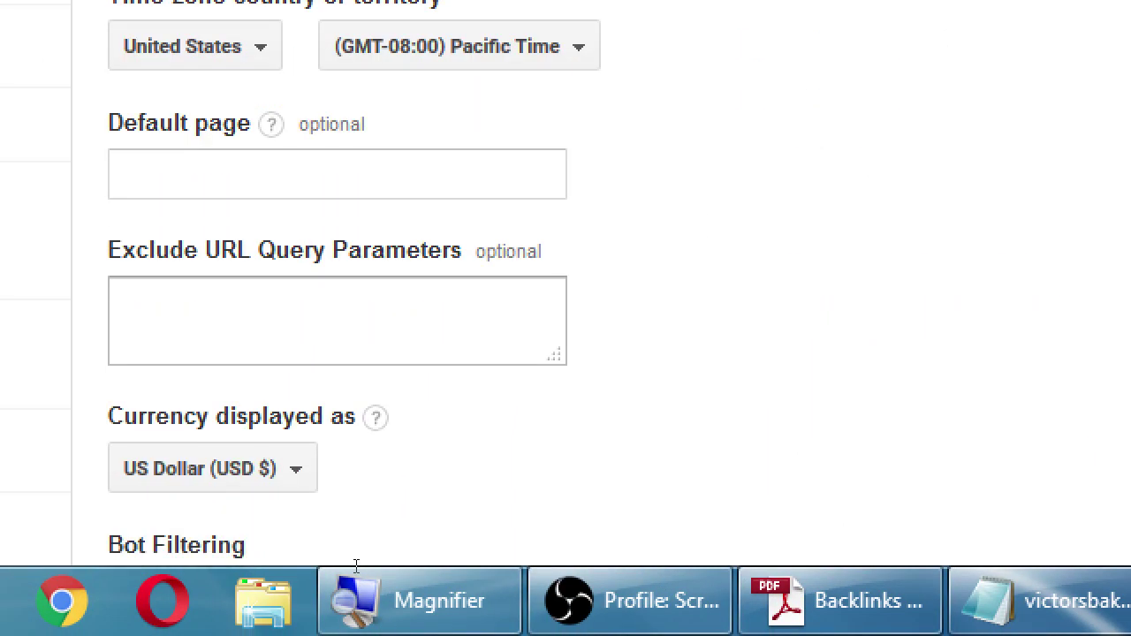
scroll(355, 566, down, 4)
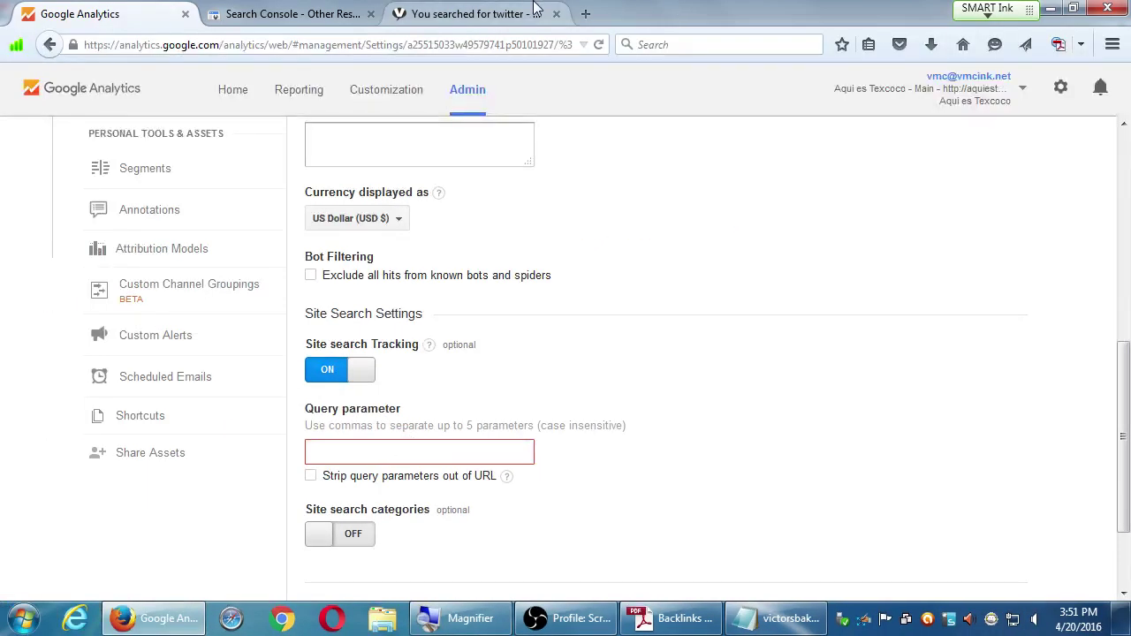
click(517, 9)
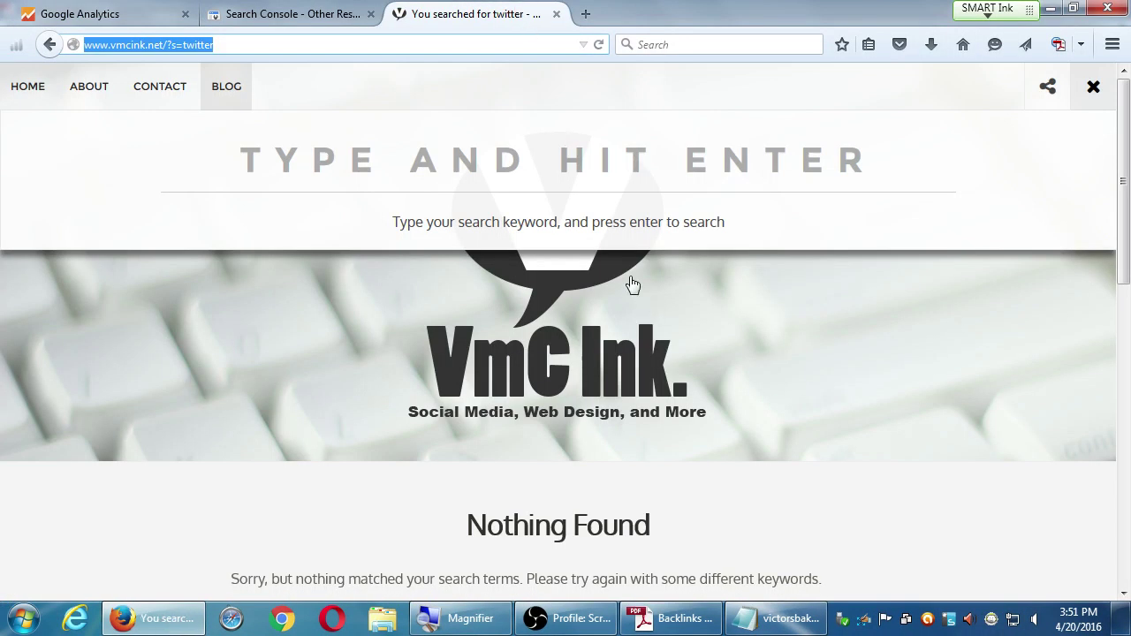
click(86, 11)
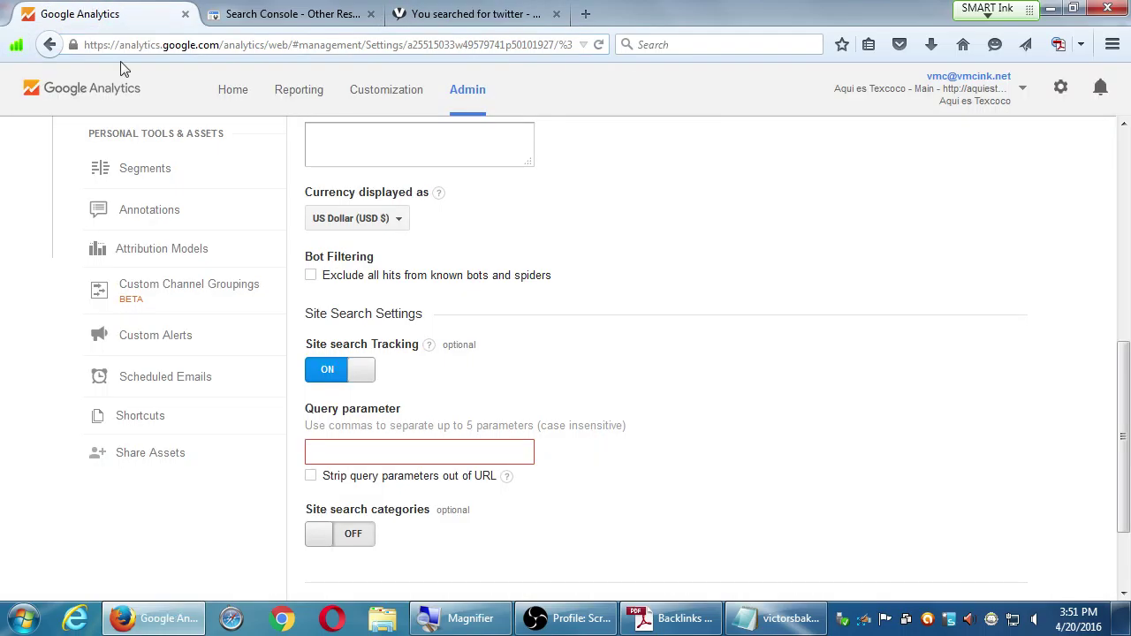
click(502, 451)
text(s)
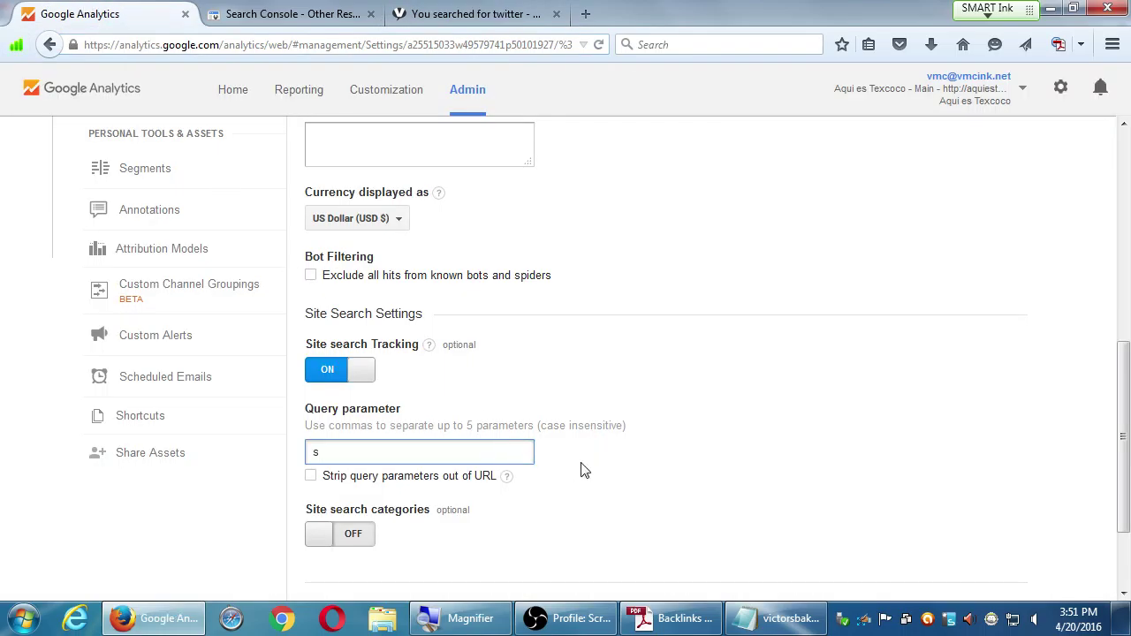
click(458, 11)
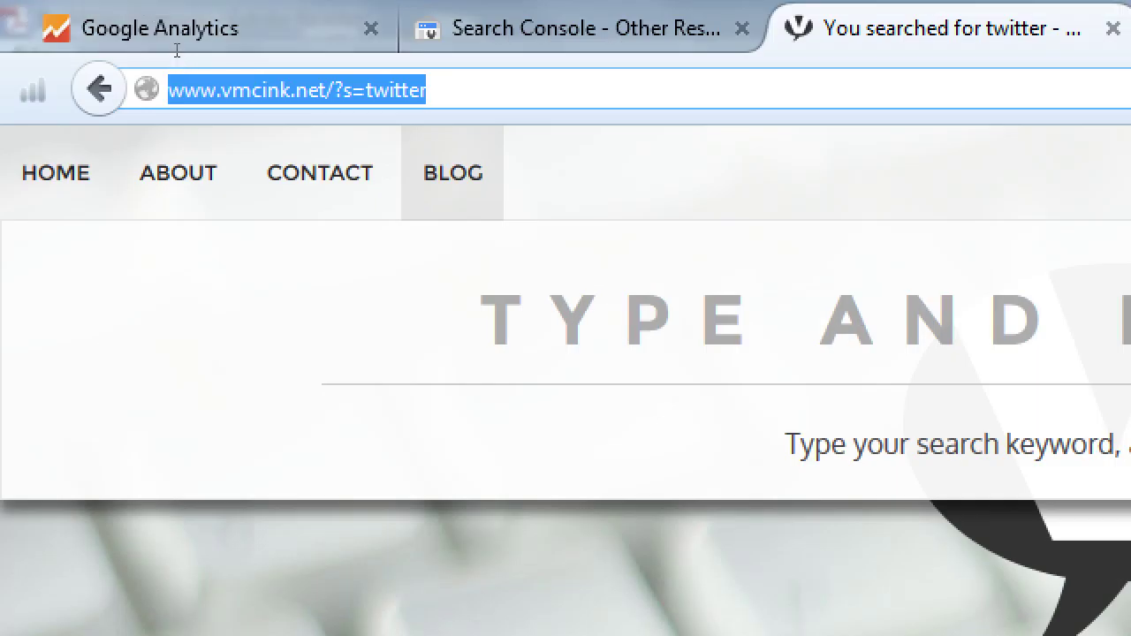
Step: Clear the value from the Query parameter field in Google Analytics
click(156, 33)
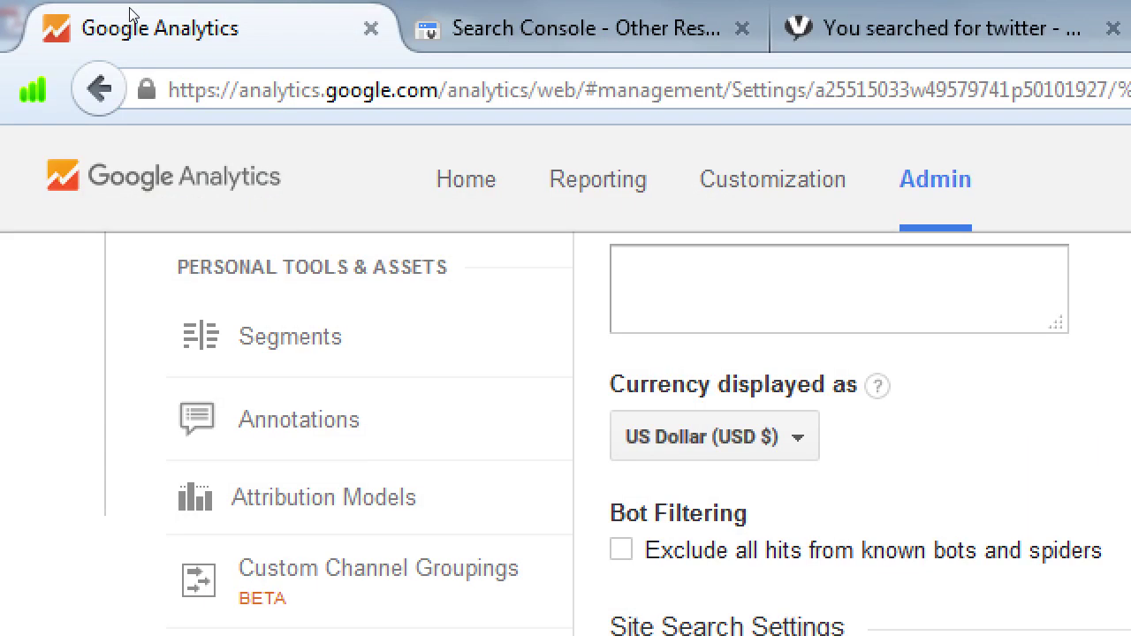
key(ctrl+a)
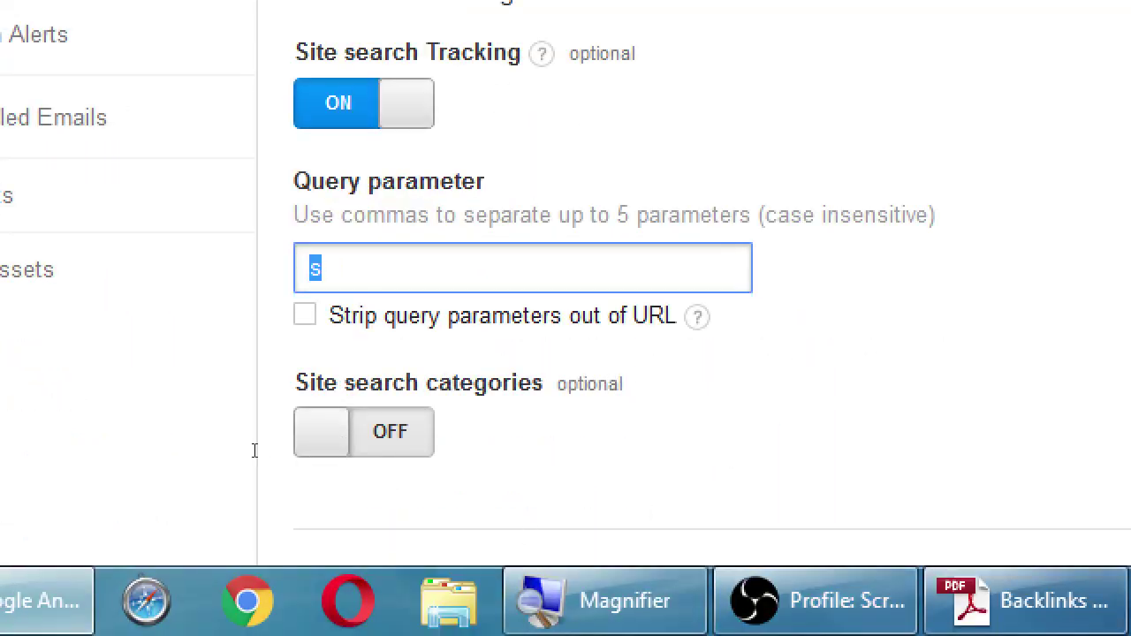
text(query)
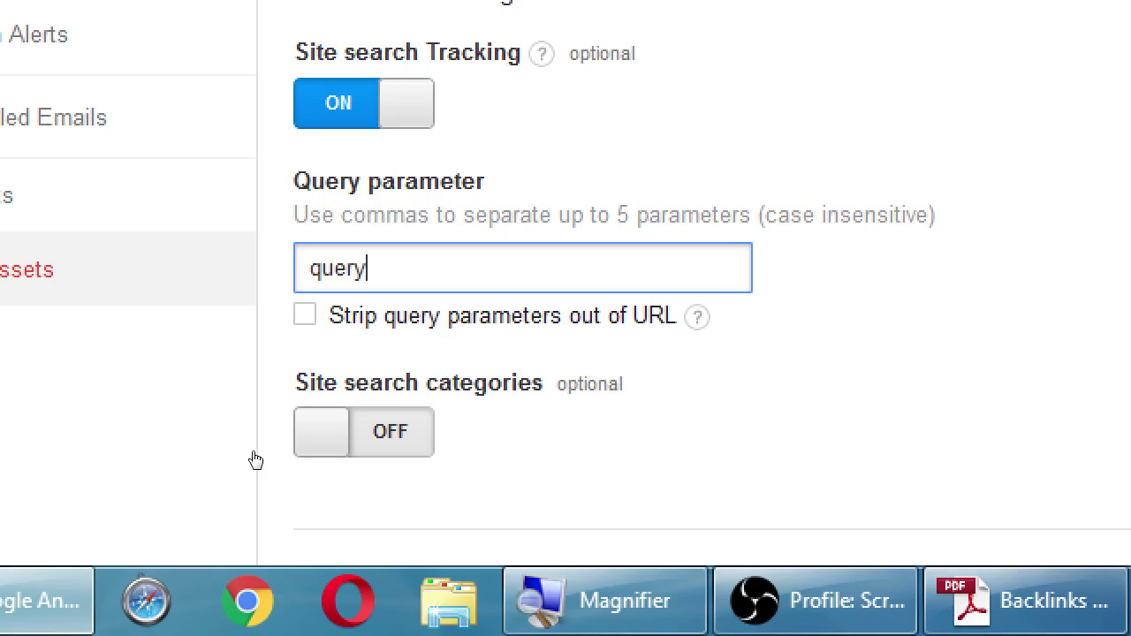
key(BackSpace)
key(BackSpace)
key(BackSpace)
key(BackSpace)
key(BackSpace)
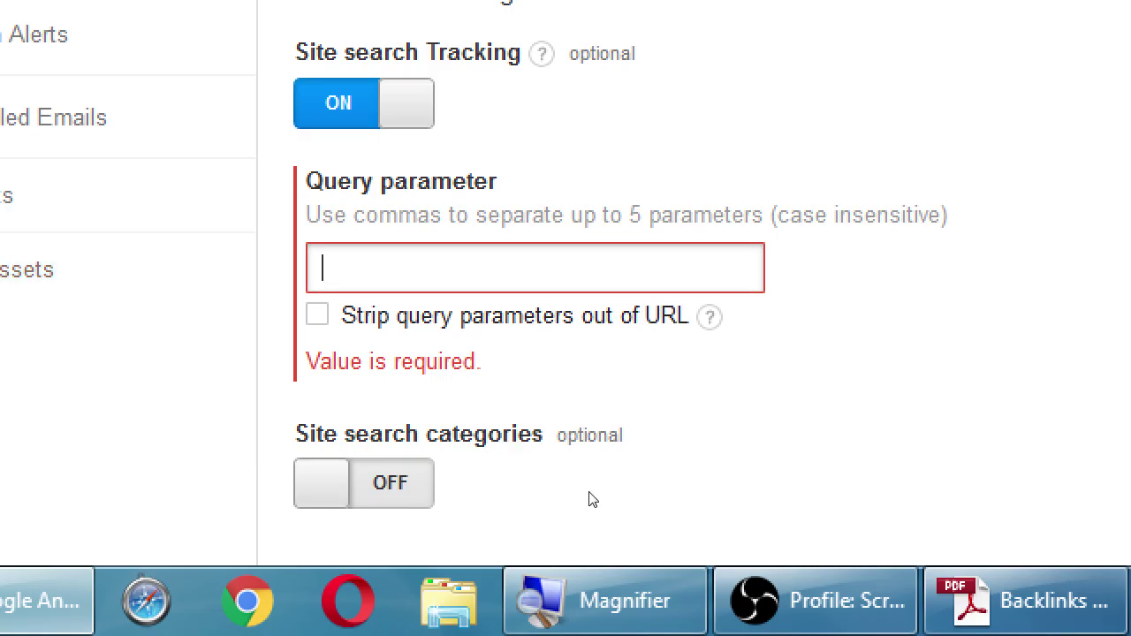
Step: Switch Site search categories on and move to the empty category parameter field
scroll(588, 498, down, 2)
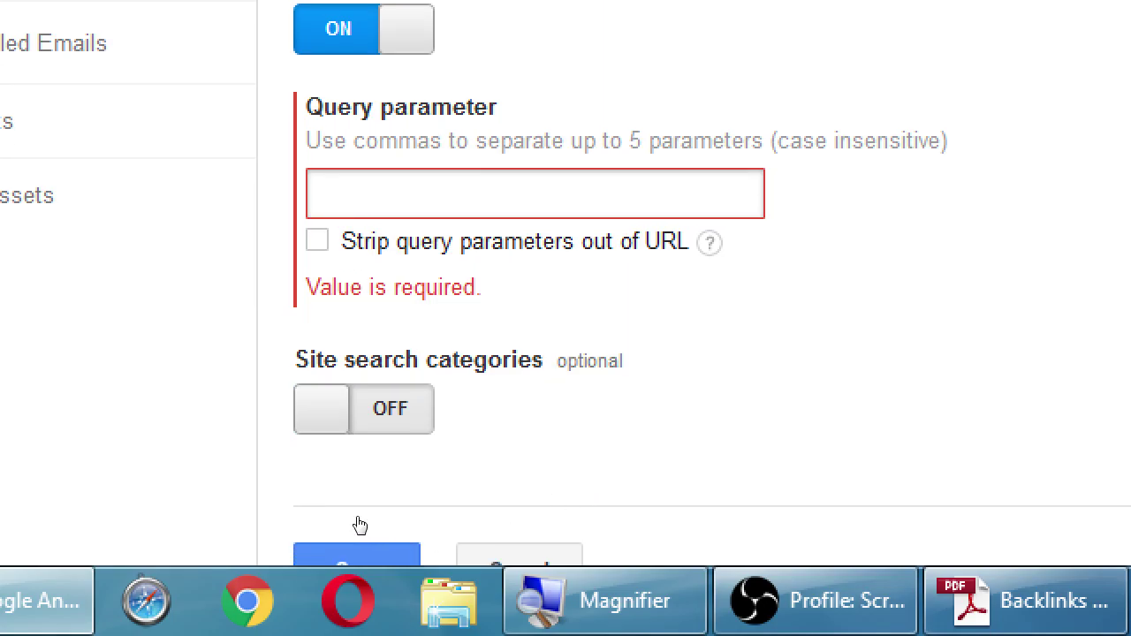
key(Tab)
key(Tab)
key(Tab)
key(space)
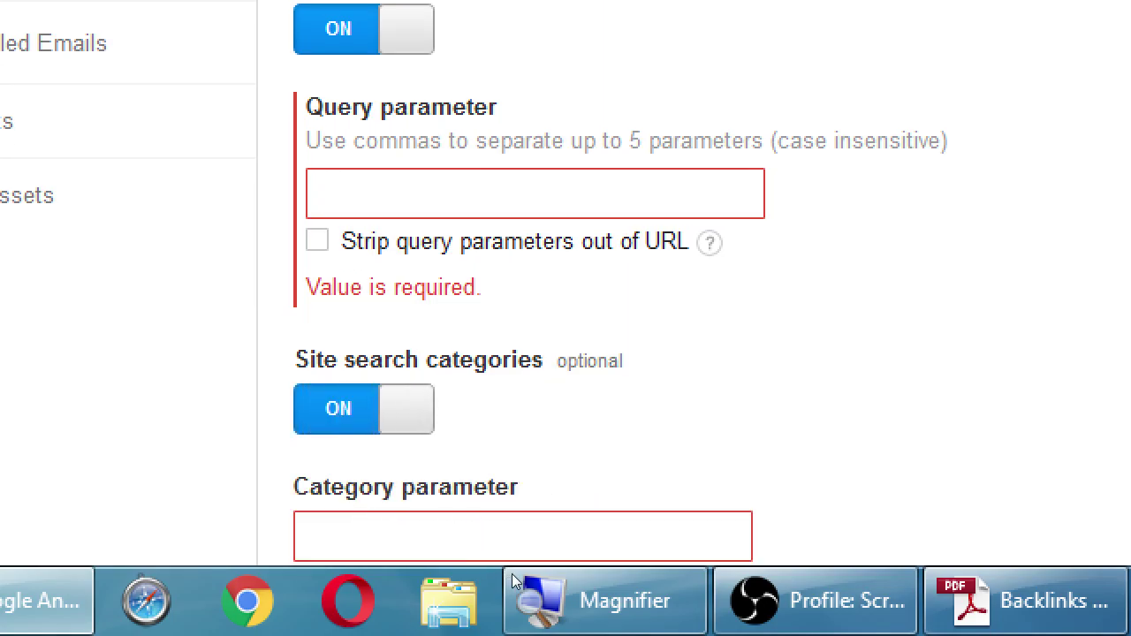
scroll(522, 573, down, 2)
scroll(341, 548, up, 1)
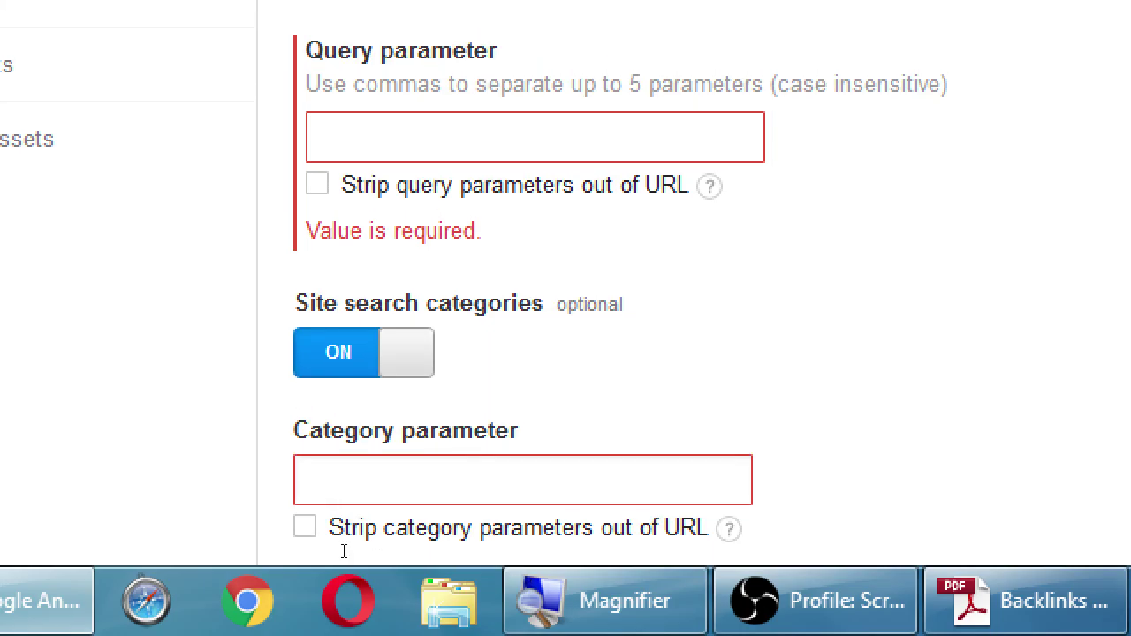
key(Tab)
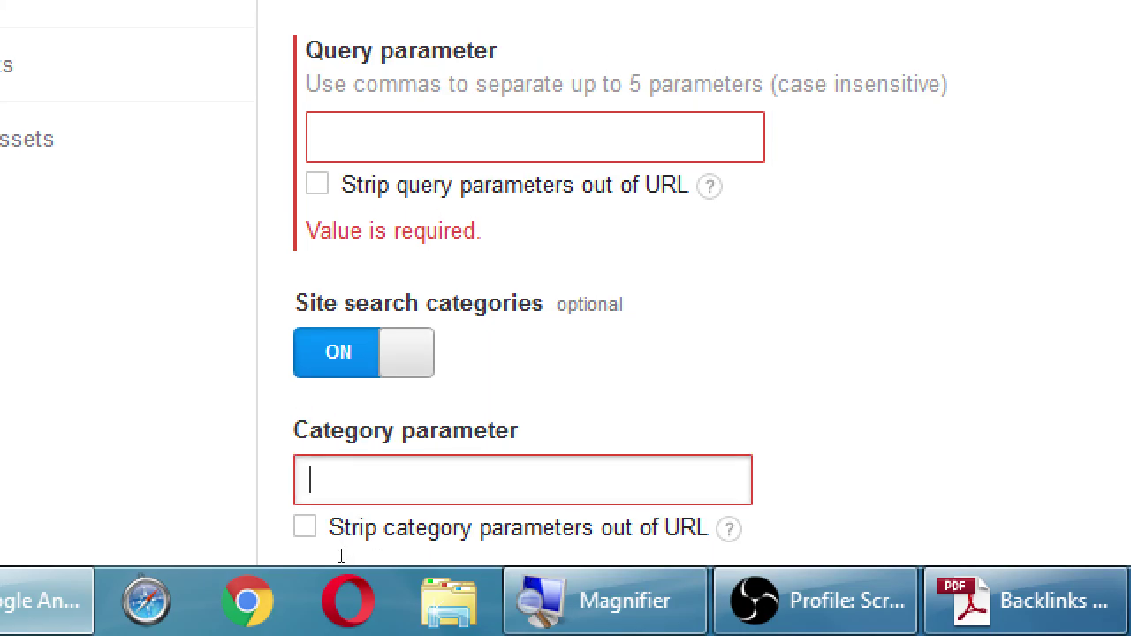
scroll(339, 555, down, 3)
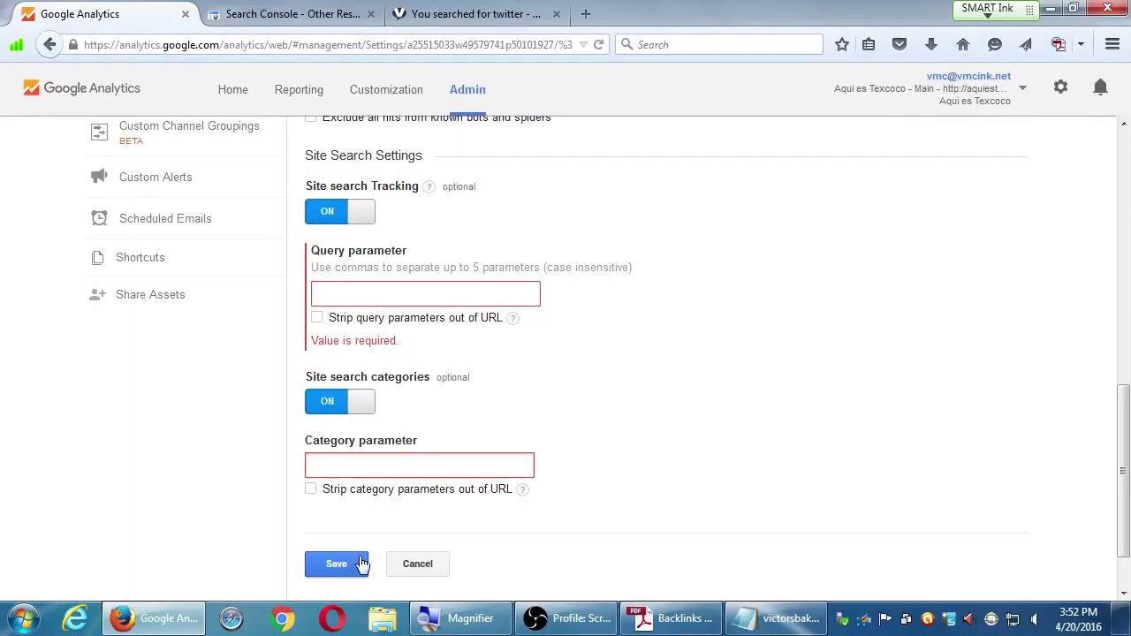
Step: Cancel the unsaved site search changes and minimize the browser to reveal the backlinks PDF
click(417, 570)
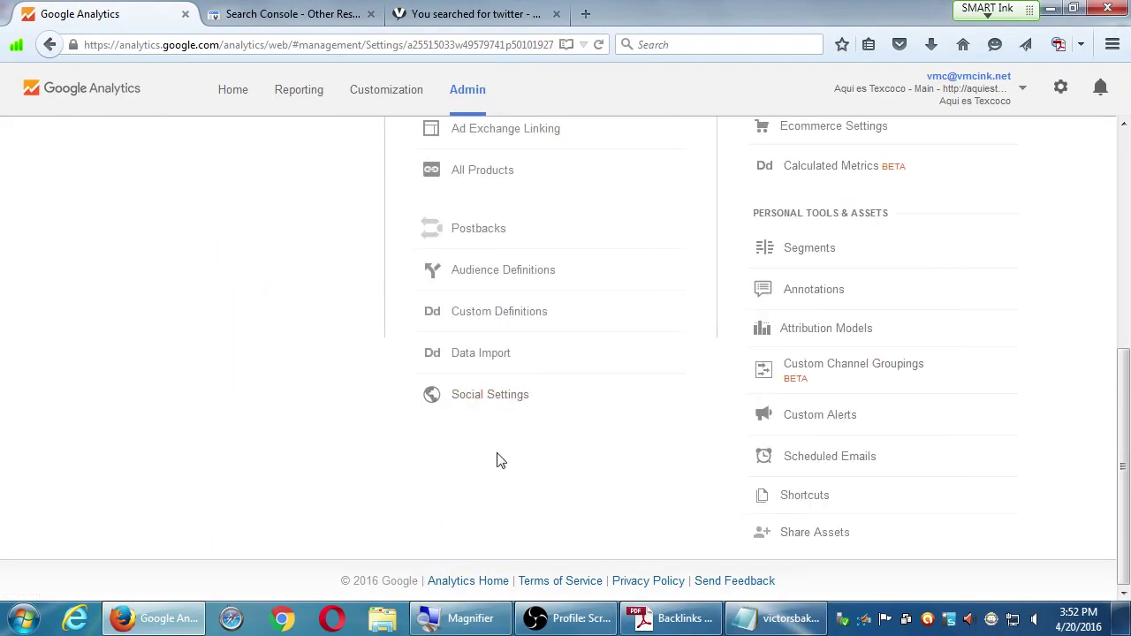
scroll(786, 421, up, 5)
scroll(786, 424, up, 1)
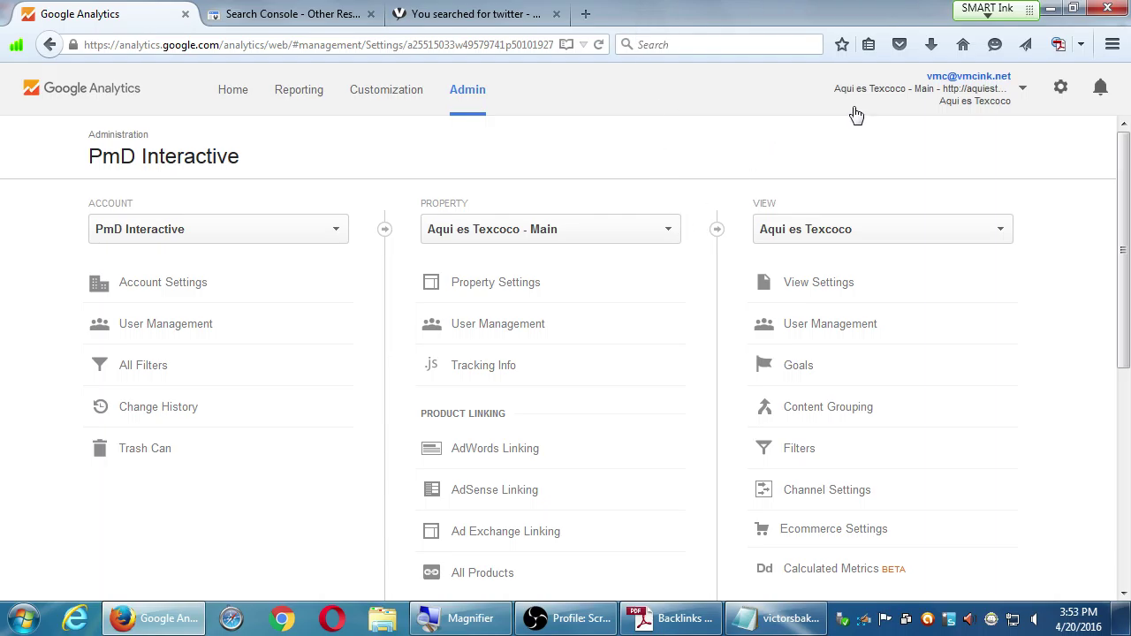
click(1049, 11)
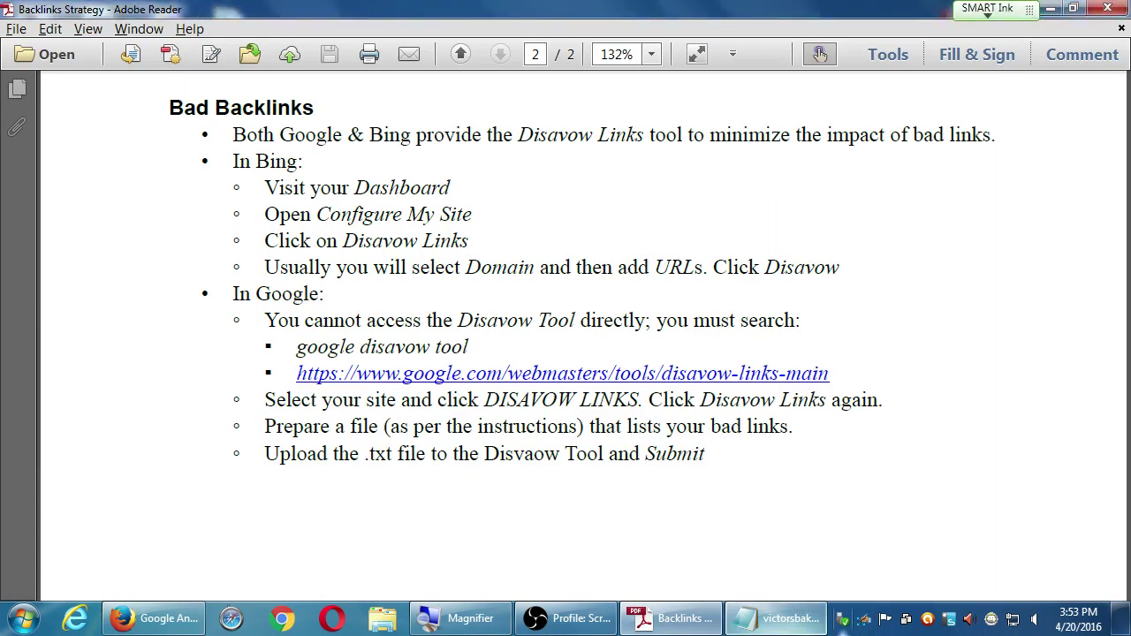
Step: Close the victorsbakery disavow file and the 2016-04-20.txt notes, minimizing the backlinks PDF
click(771, 622)
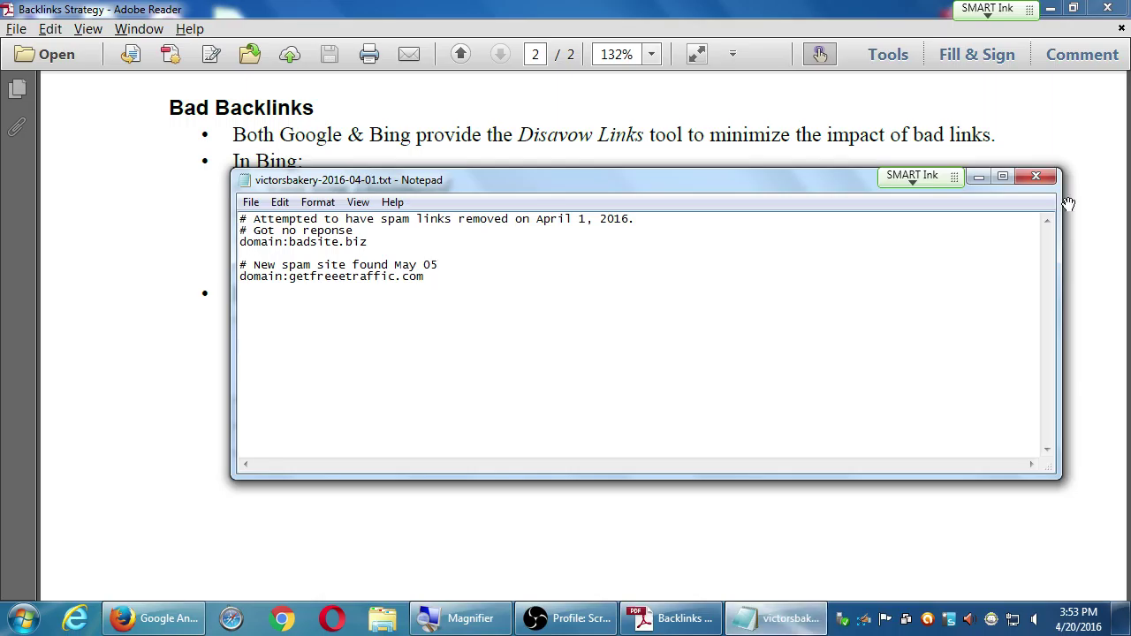
click(1036, 177)
click(1050, 9)
double_click(304, 340)
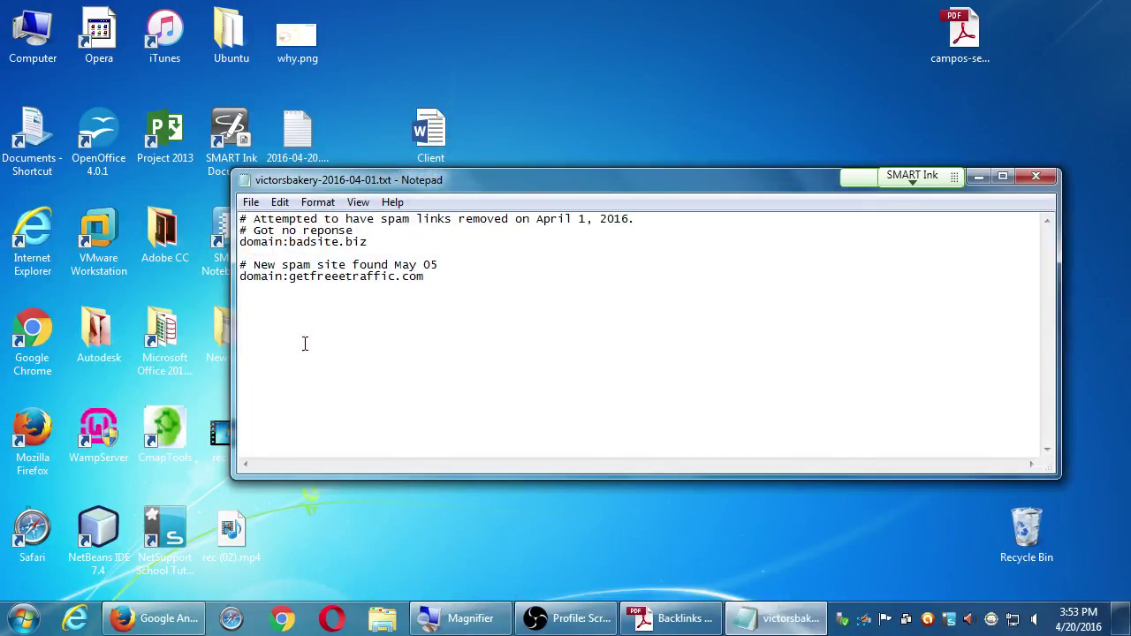
click(1050, 177)
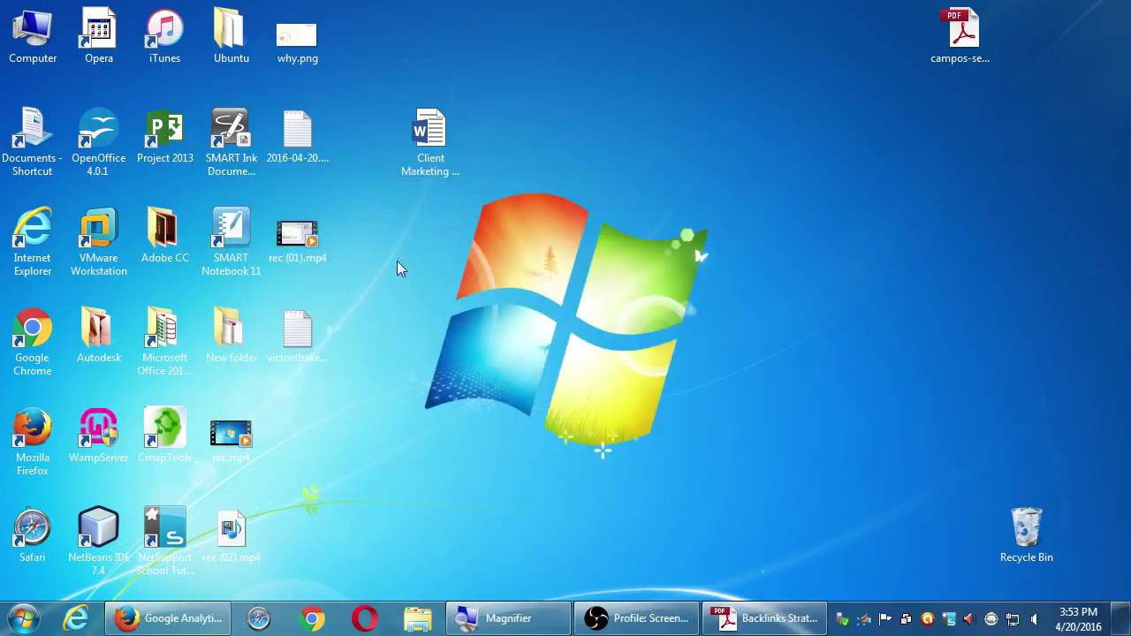
double_click(303, 158)
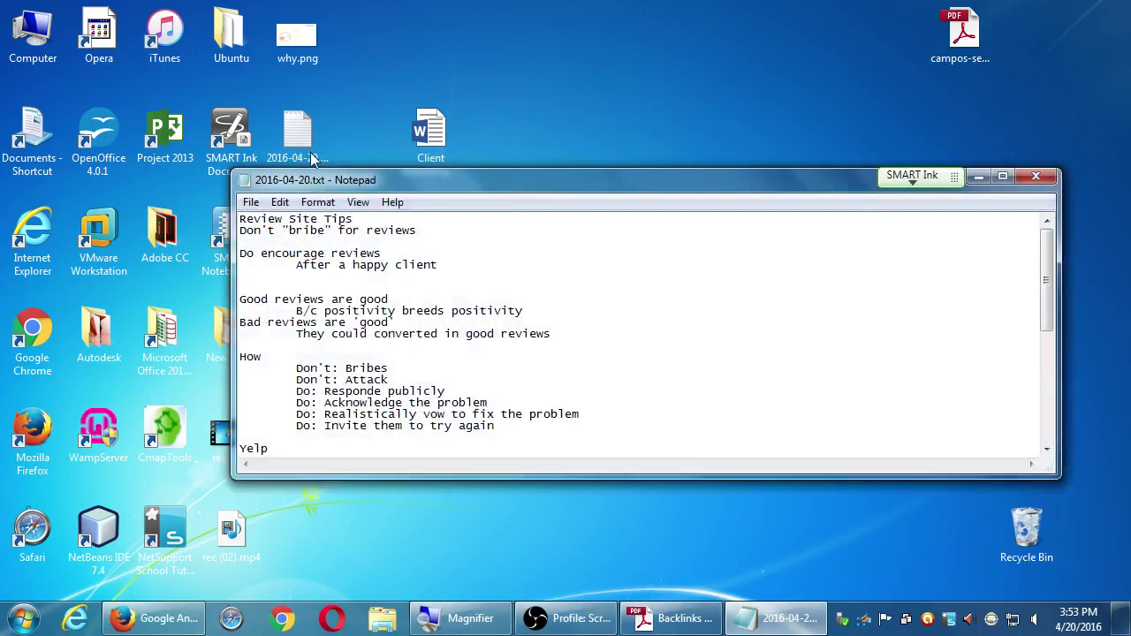
click(1036, 176)
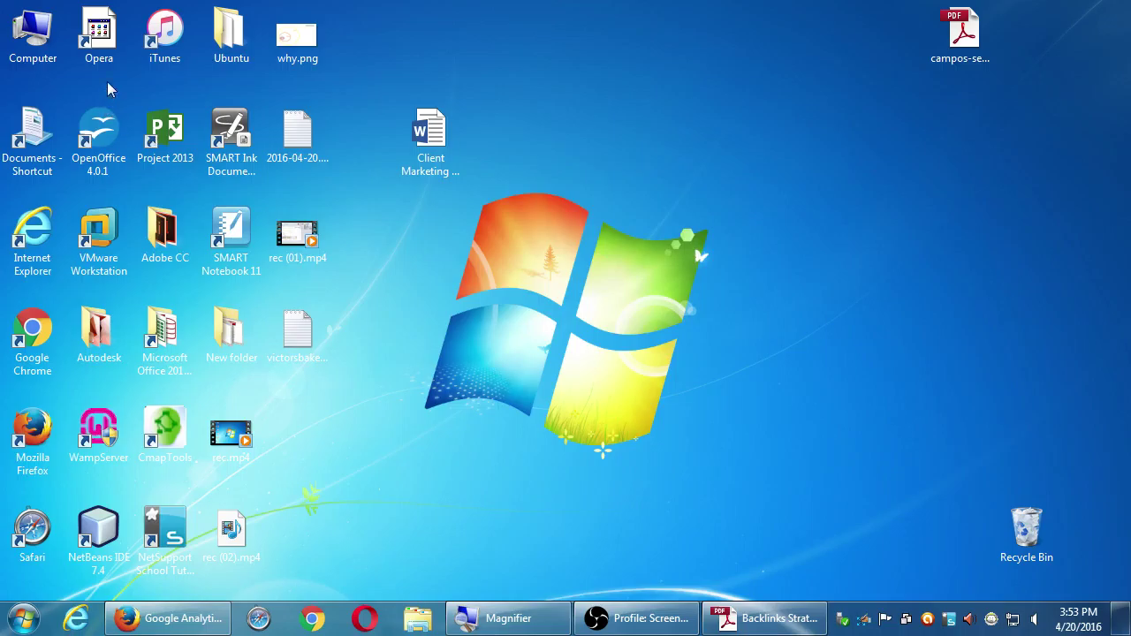
Step: Open Computer, move its window to the right, and open the classroom data (Z:) drive
double_click(33, 40)
drag(493, 65, 896, 83)
double_click(851, 409)
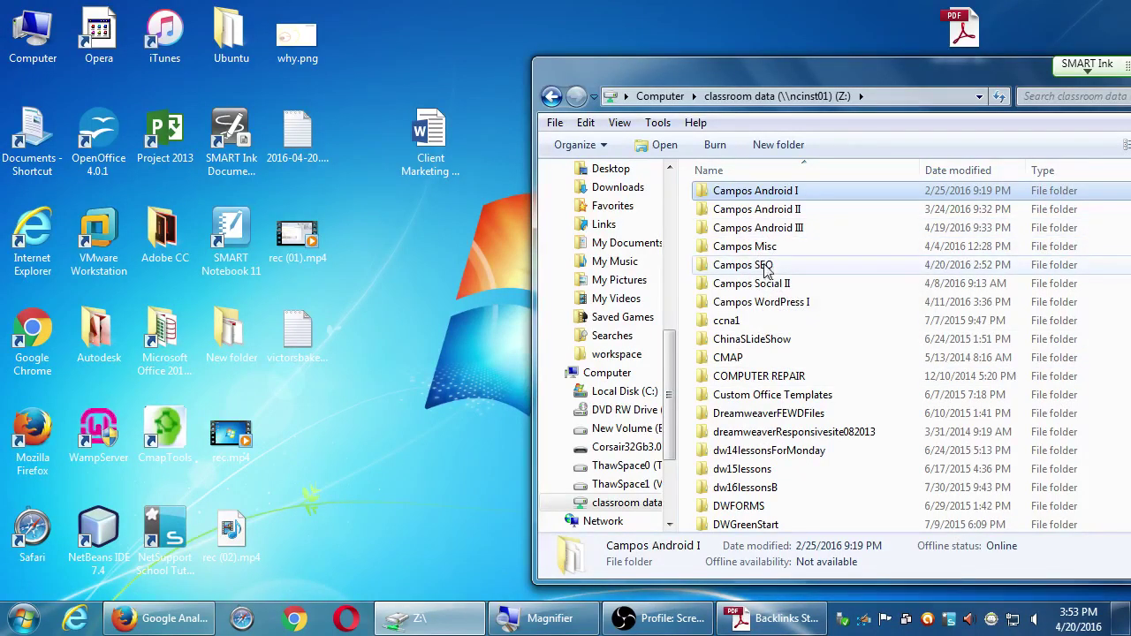
Step: Copy why.png and 2016-04-20.txt from the desktop into the Z: drive's Campos SEO folder
double_click(766, 270)
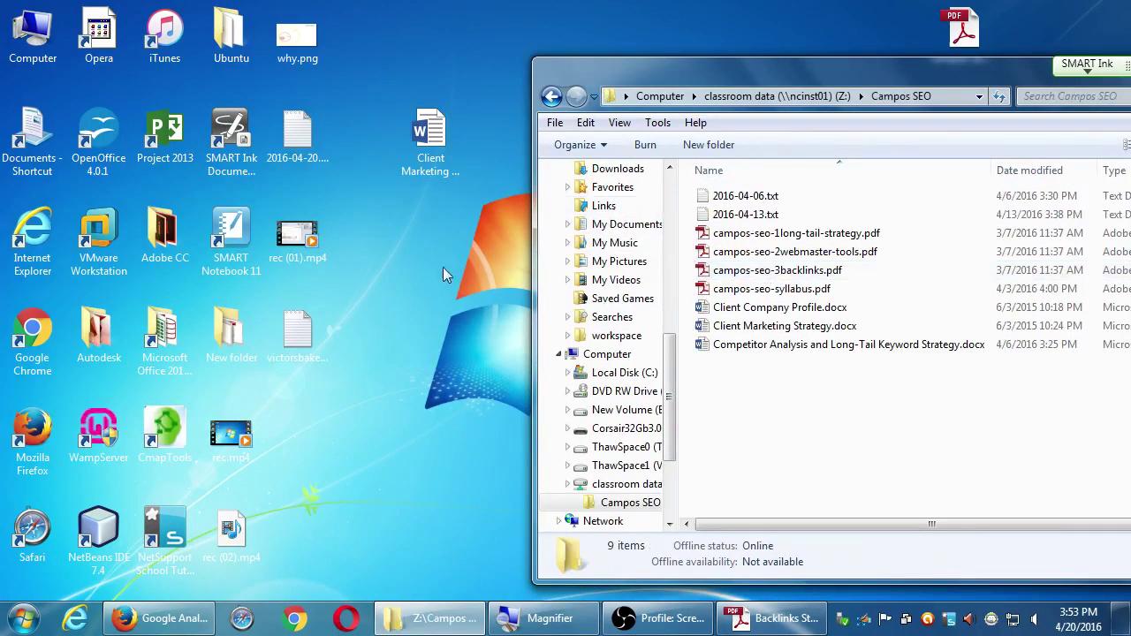
drag(365, 27, 305, 159)
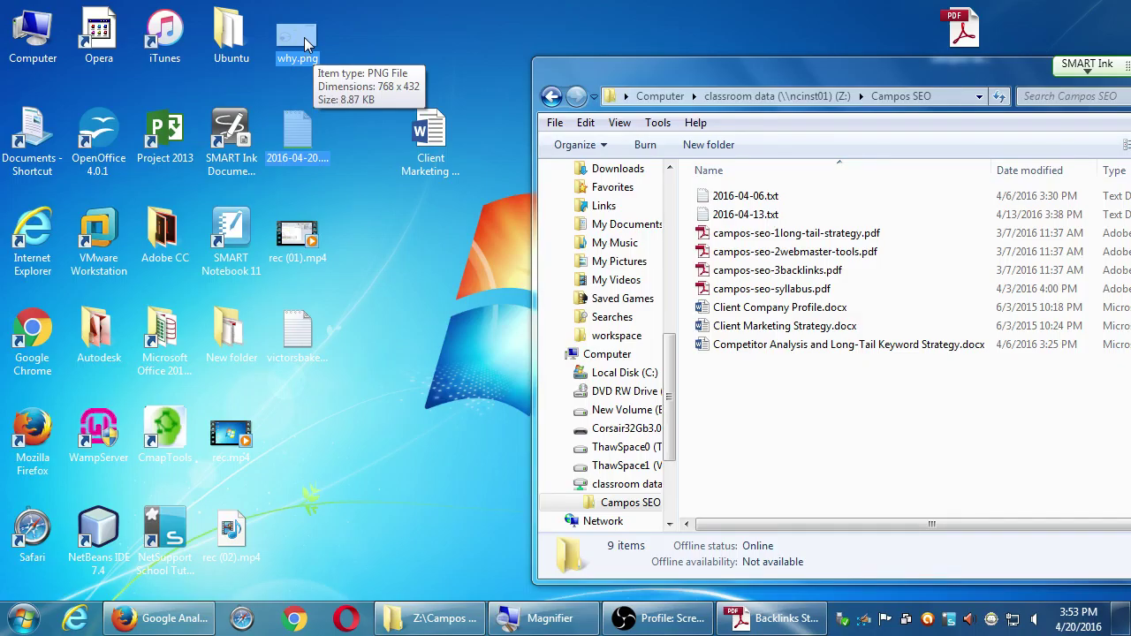
drag(304, 37, 869, 369)
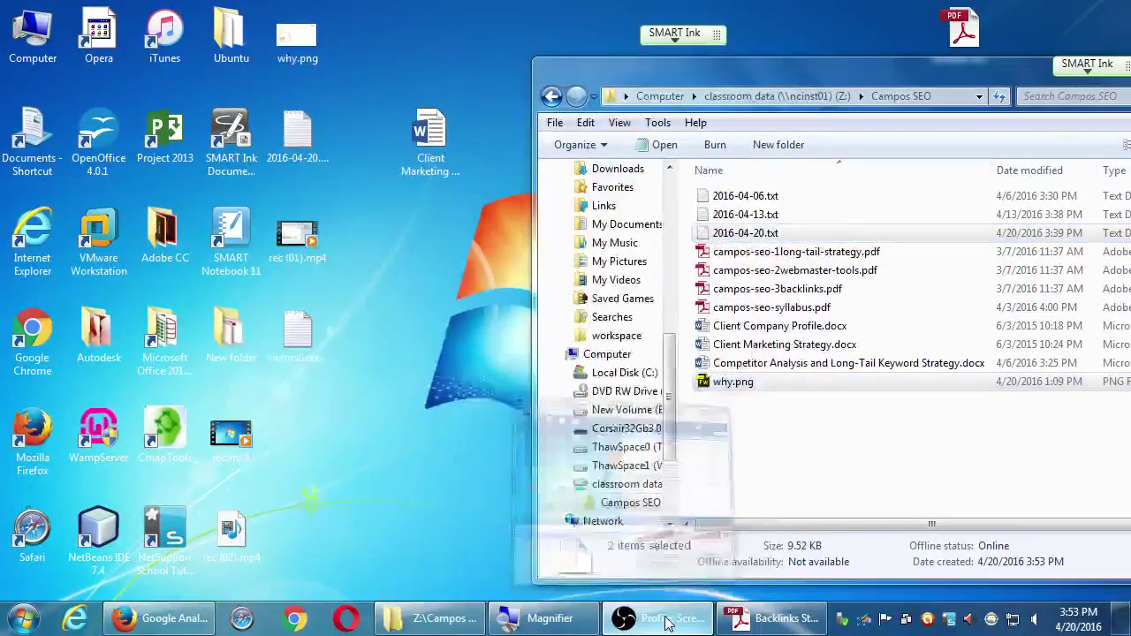
click(665, 619)
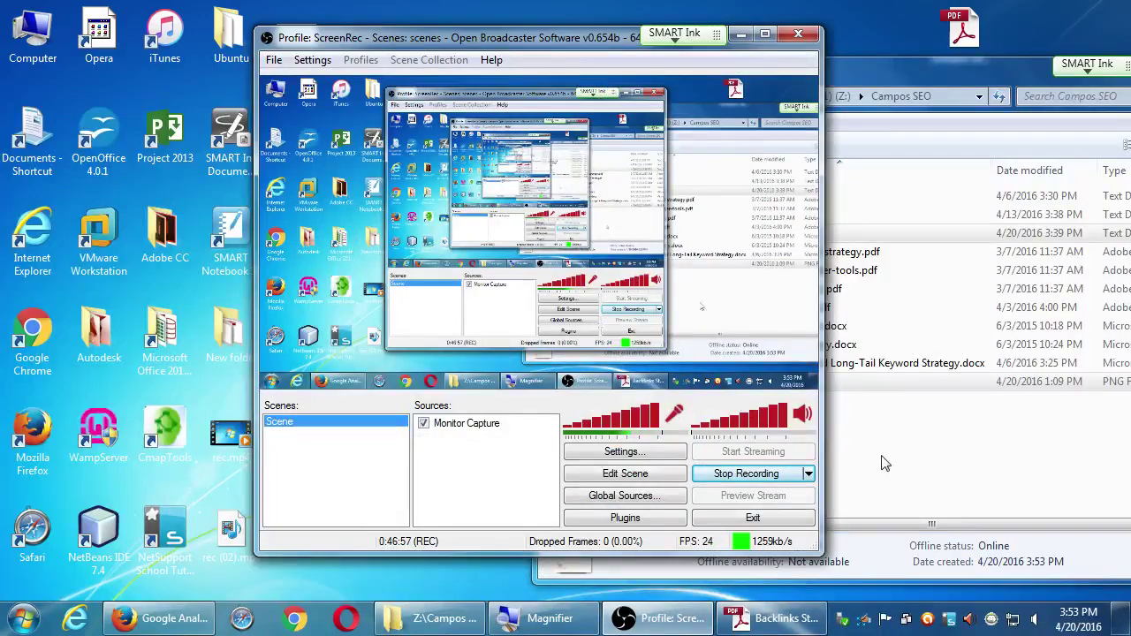